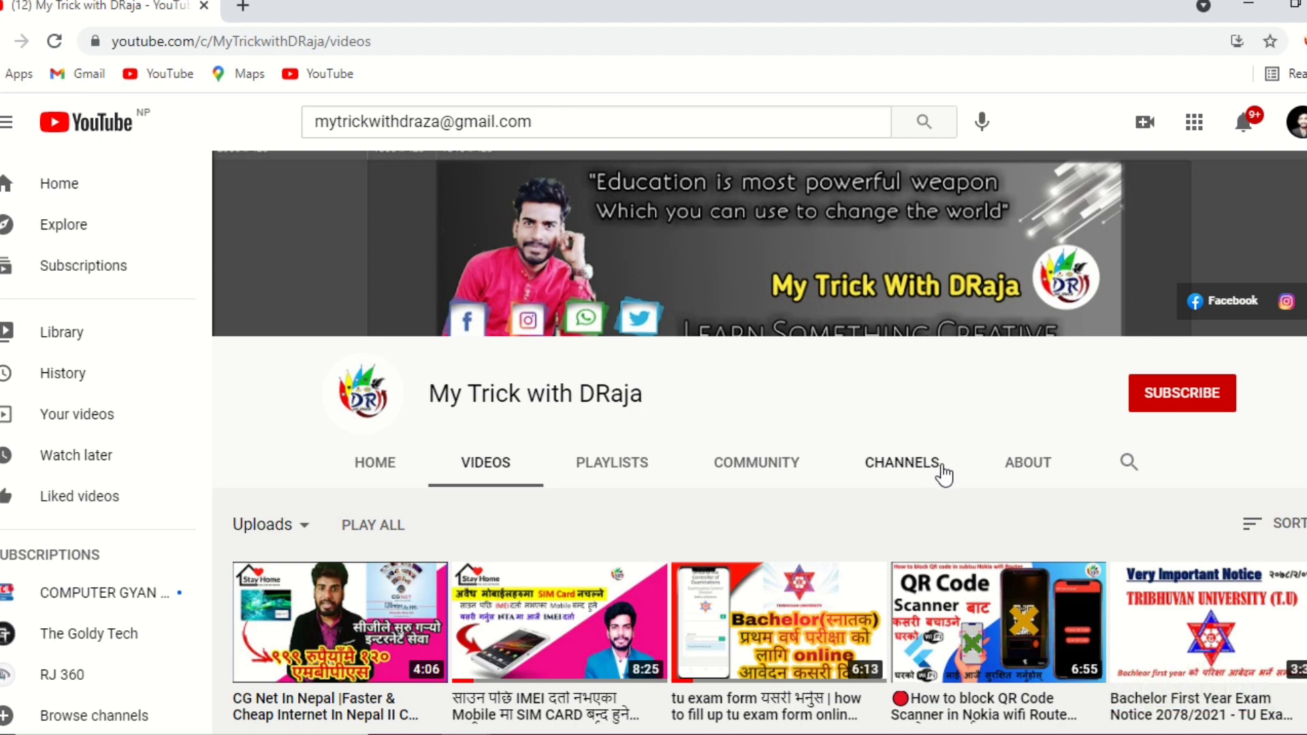
Browse the channel's uploaded videos and return to the beginning of its page.
scroll(565, 603, "down", 3)
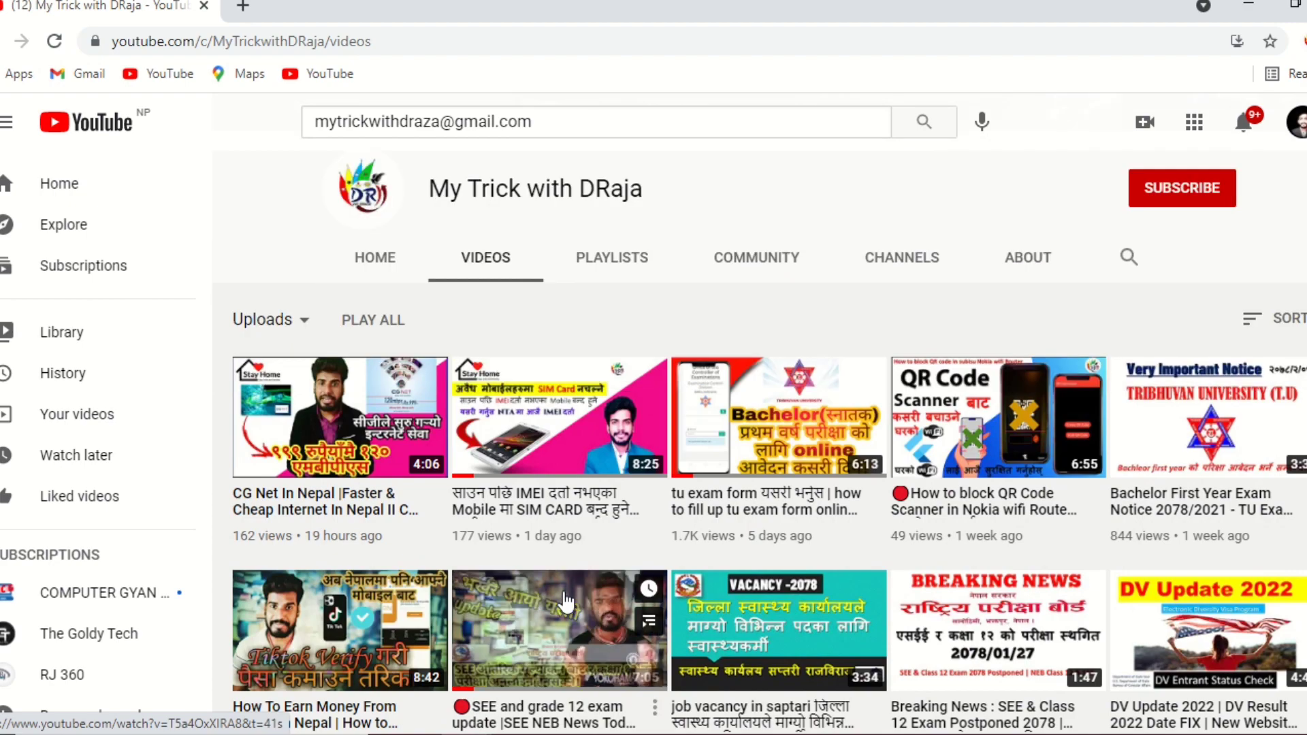
scroll(565, 616, "down", 5)
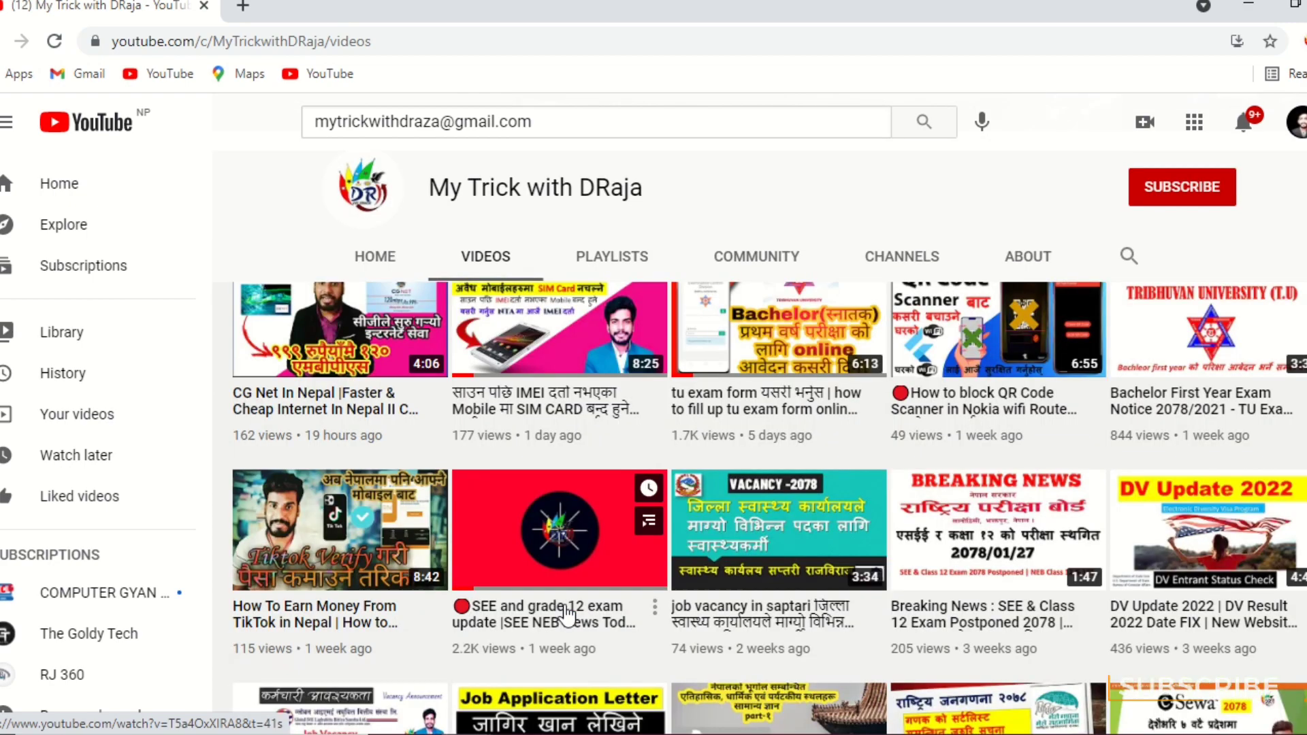
scroll(558, 613, "down", 12)
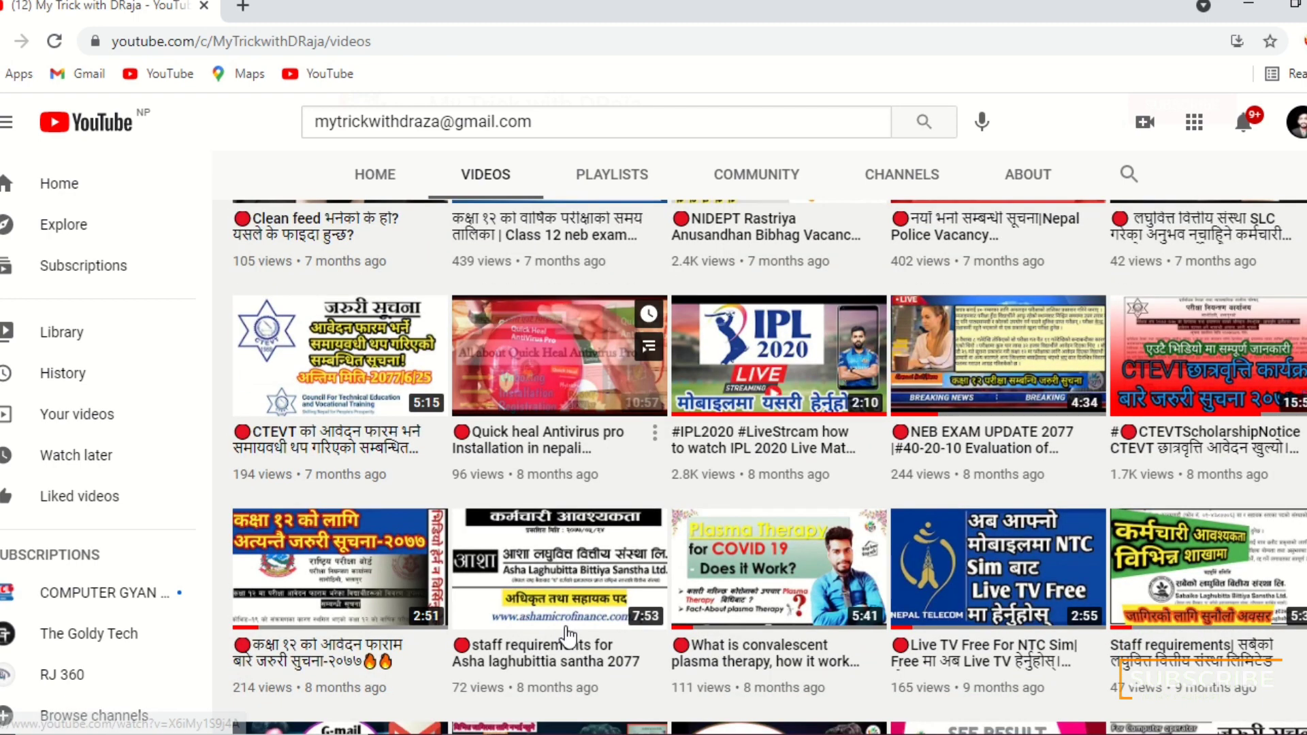
scroll(565, 633, "down", 5)
mouse_move(587, 499)
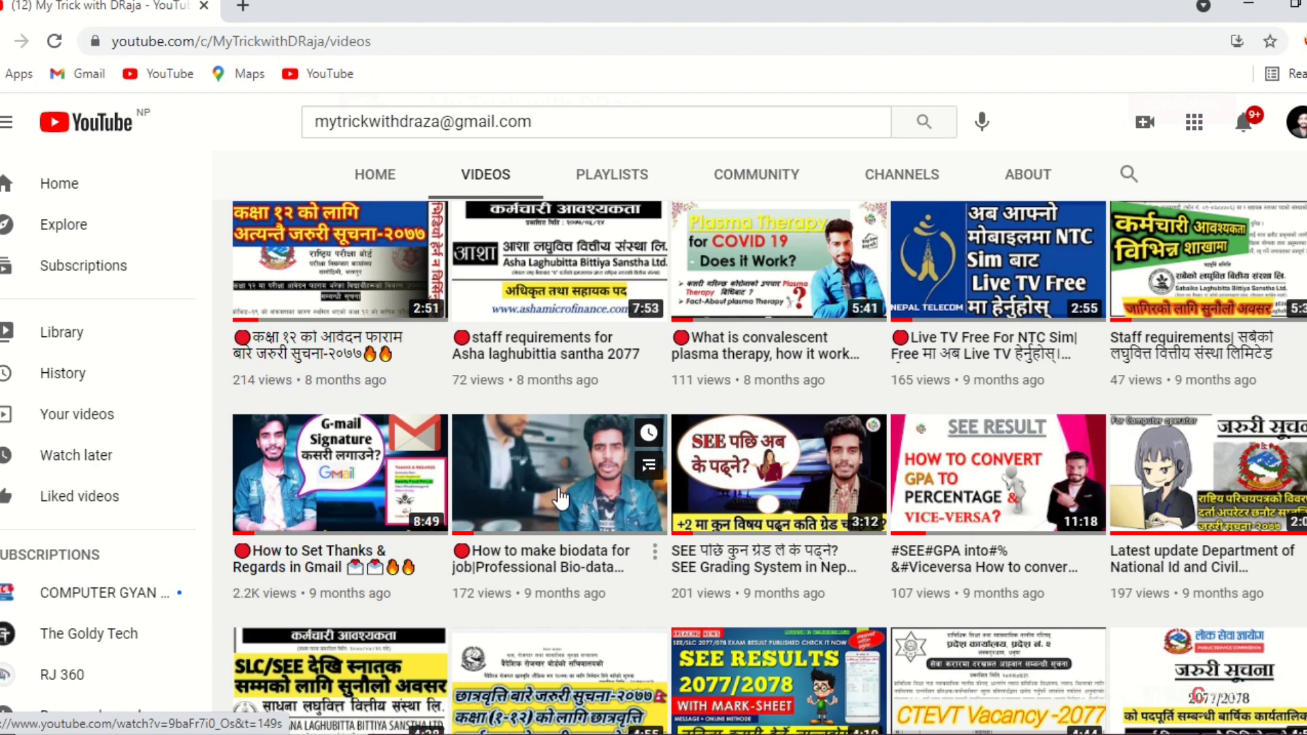
scroll(568, 503, "up", 5)
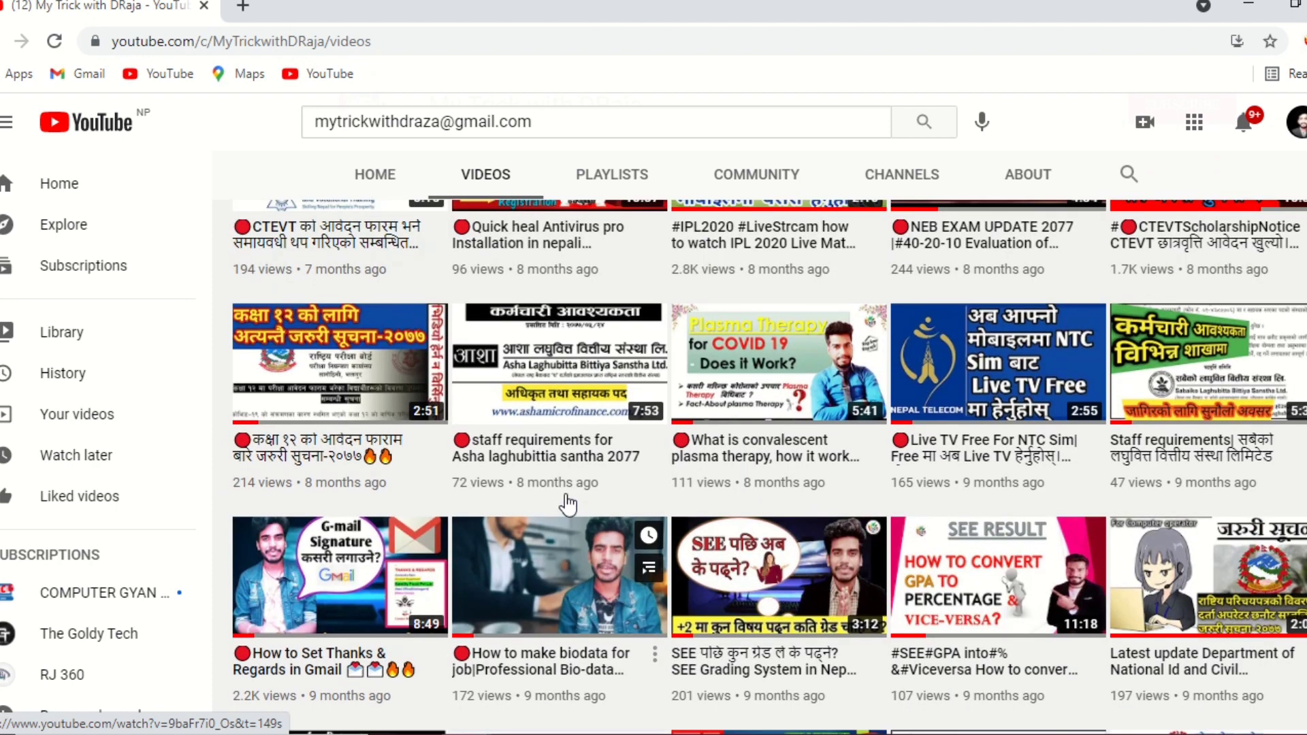
scroll(568, 503, "up", 4)
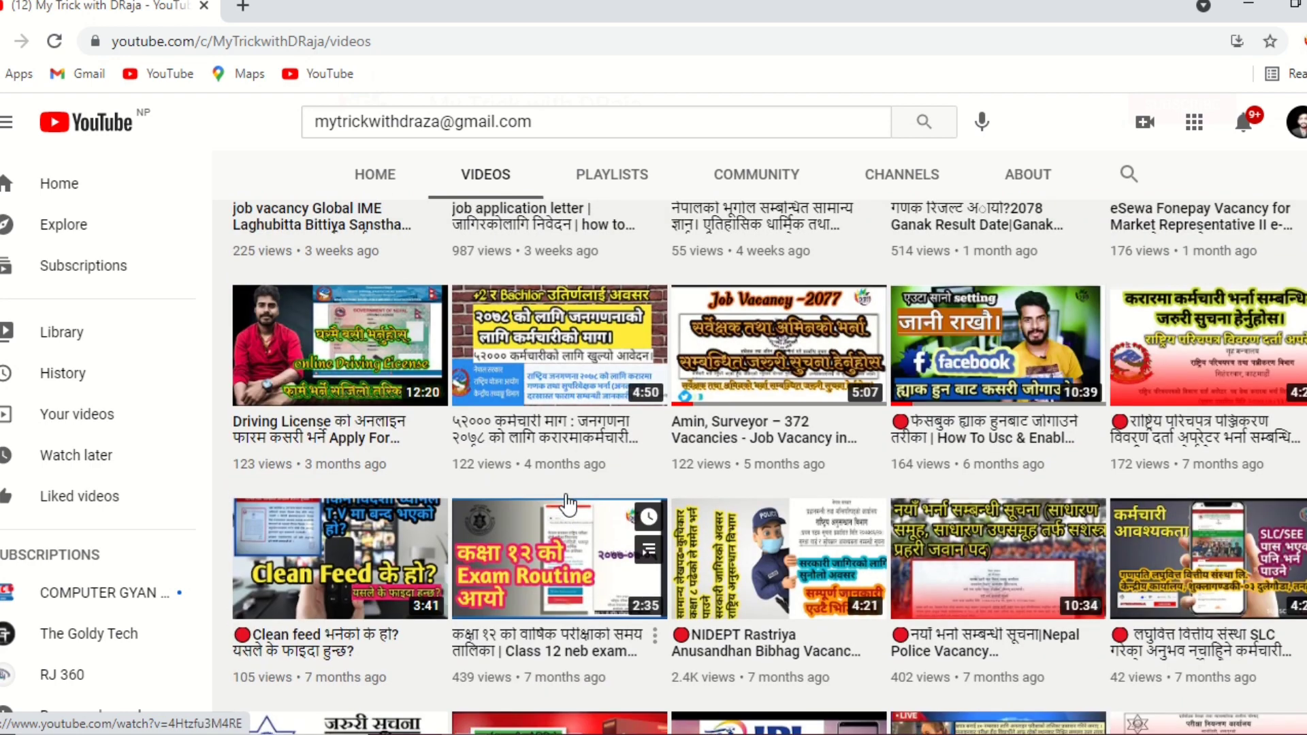
scroll(568, 504, "up", 3)
scroll(569, 504, "up", 7)
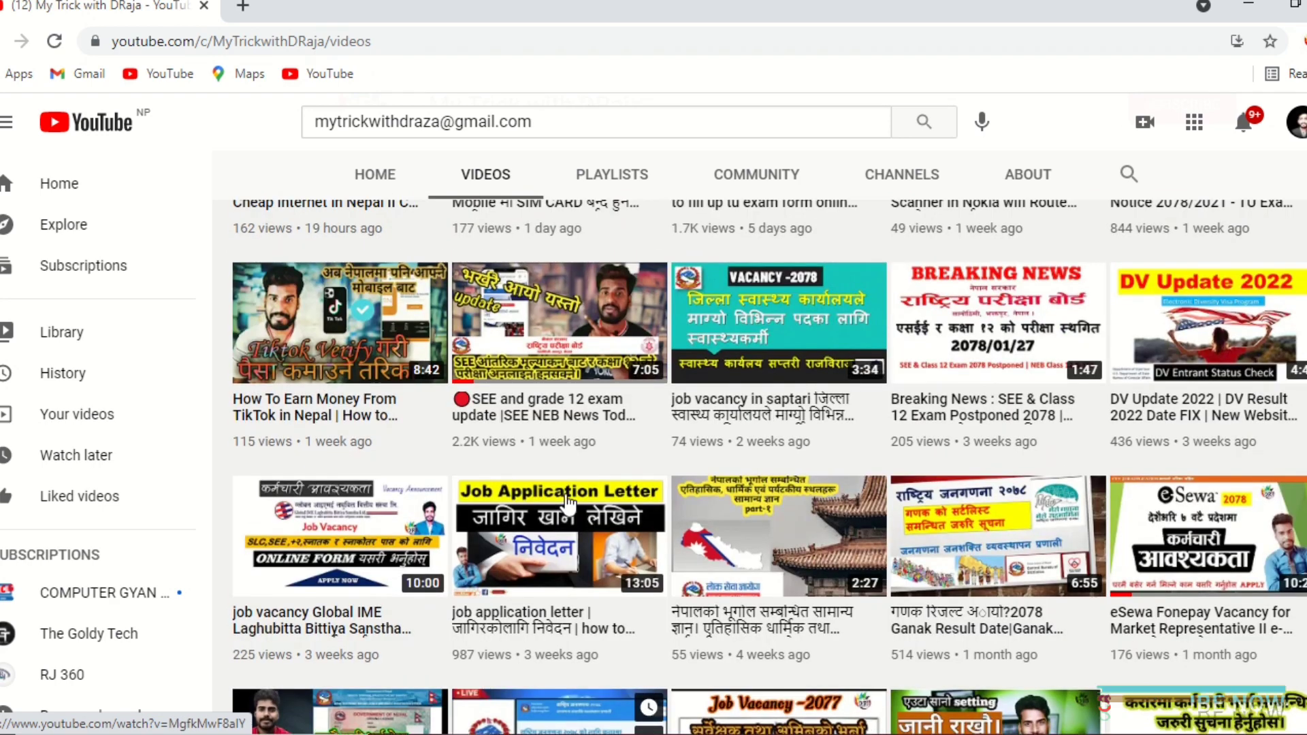
scroll(569, 503, "up", 2)
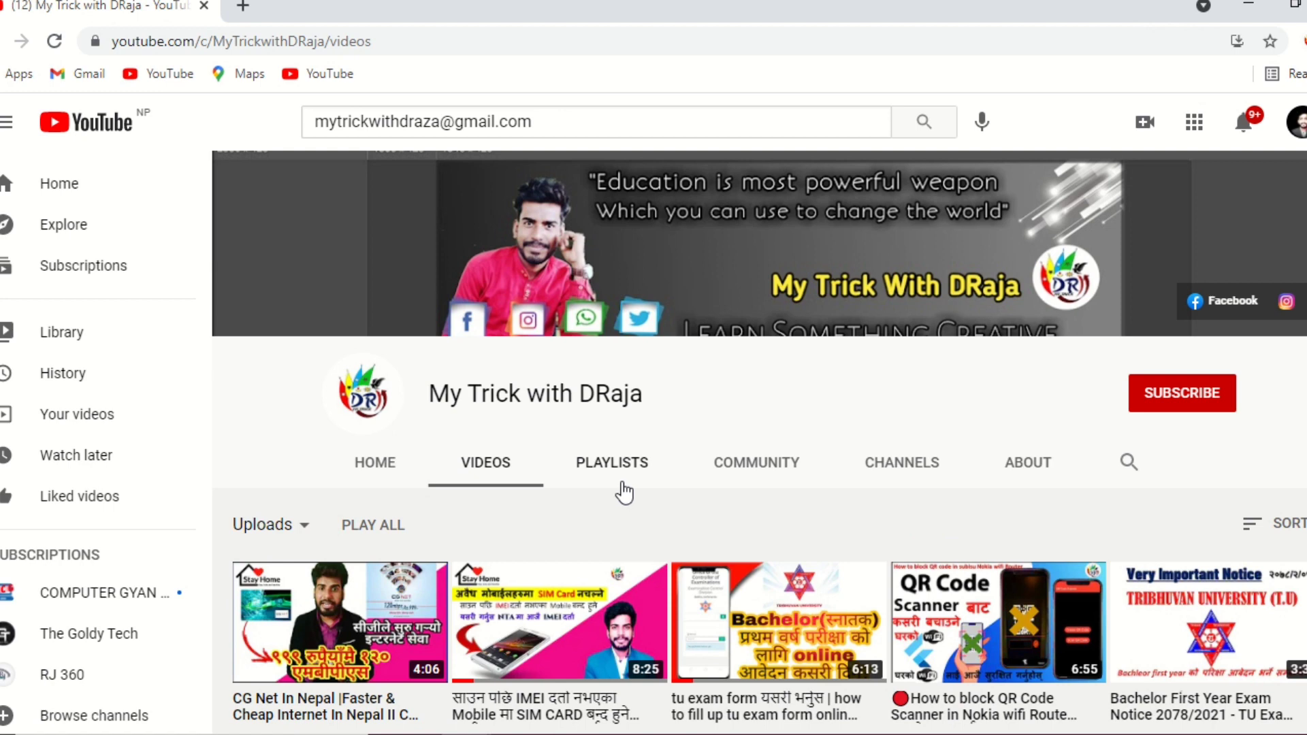
Subscribe to the channel and set its notifications to All.
left_click(1225, 407)
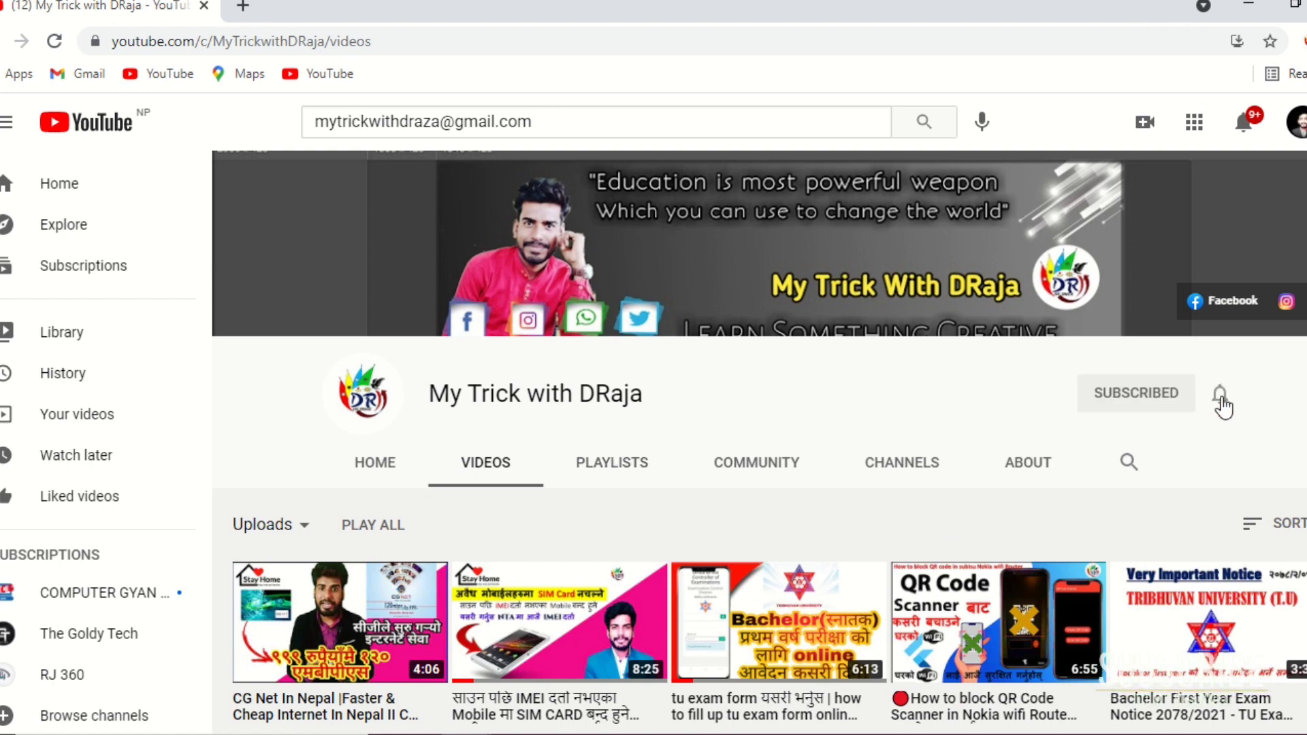
left_click(1221, 401)
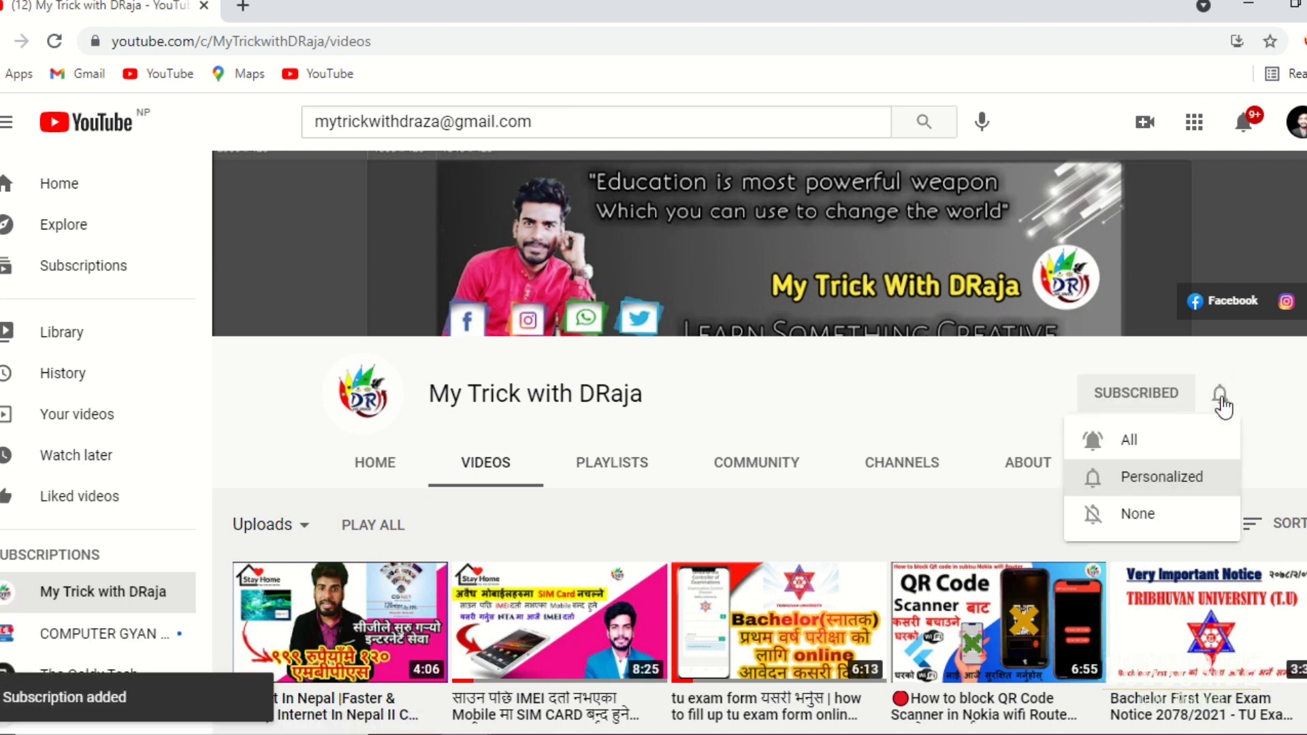
left_click(1177, 439)
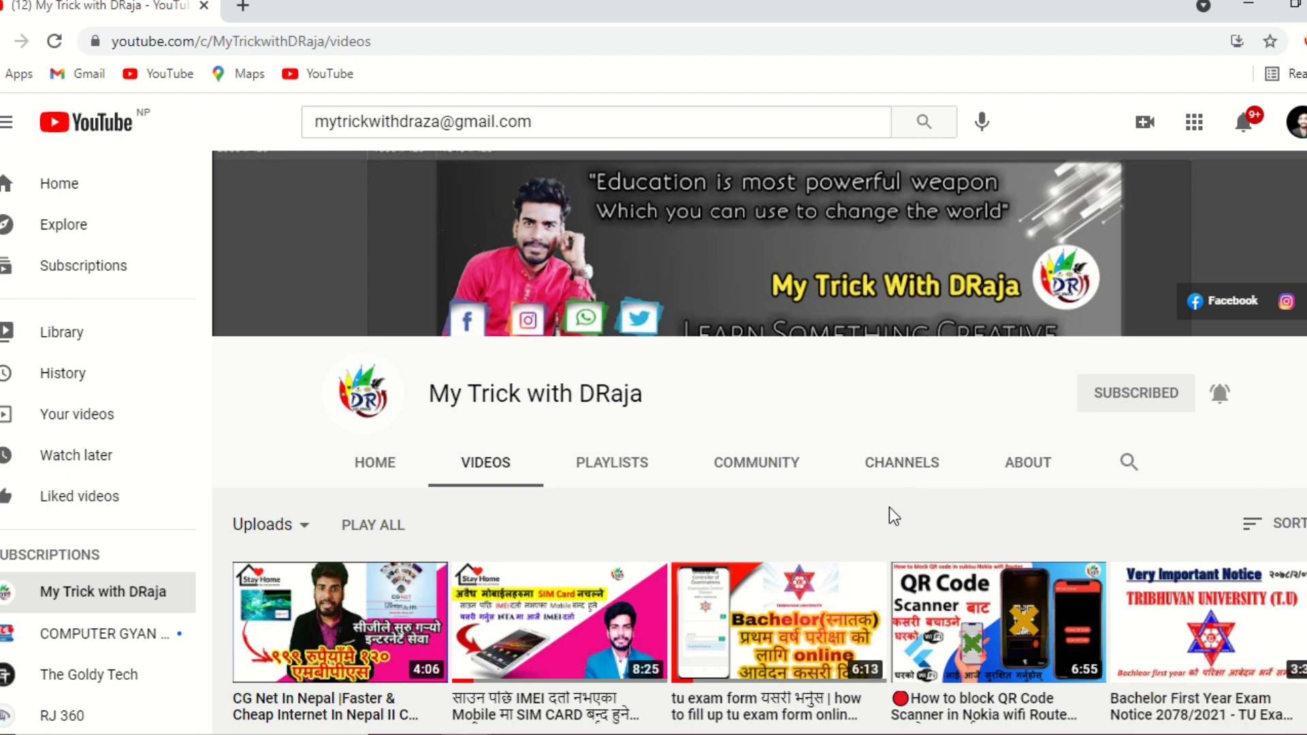
scroll(889, 508, "down", 2)
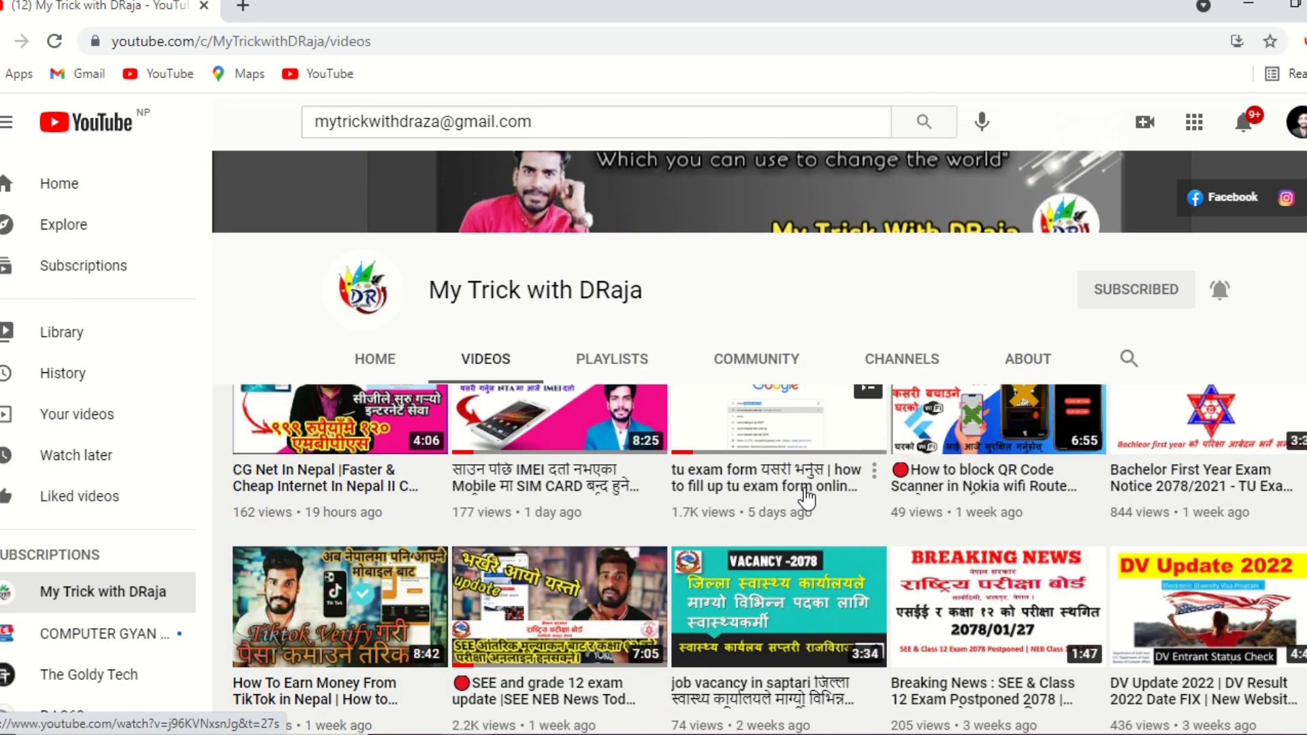
scroll(808, 499, "down", 2)
scroll(810, 497, "down", 1)
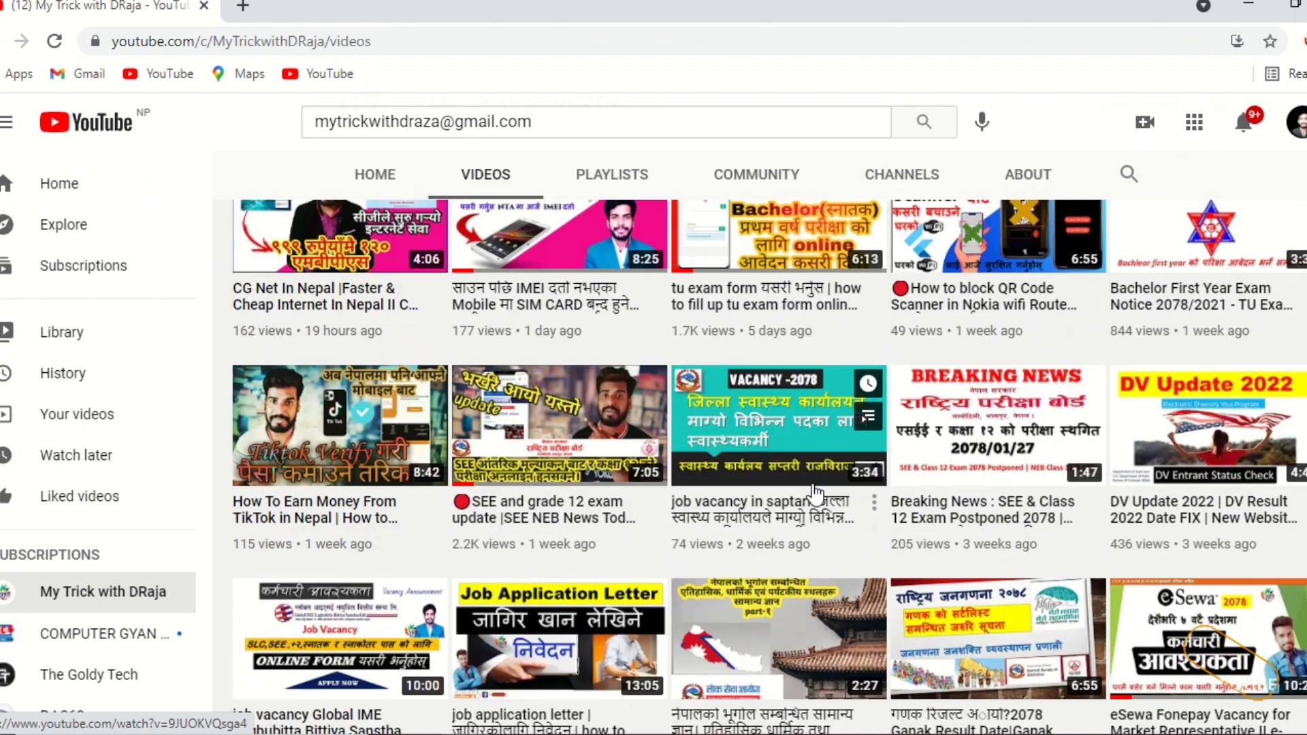
scroll(814, 495, "up", 5)
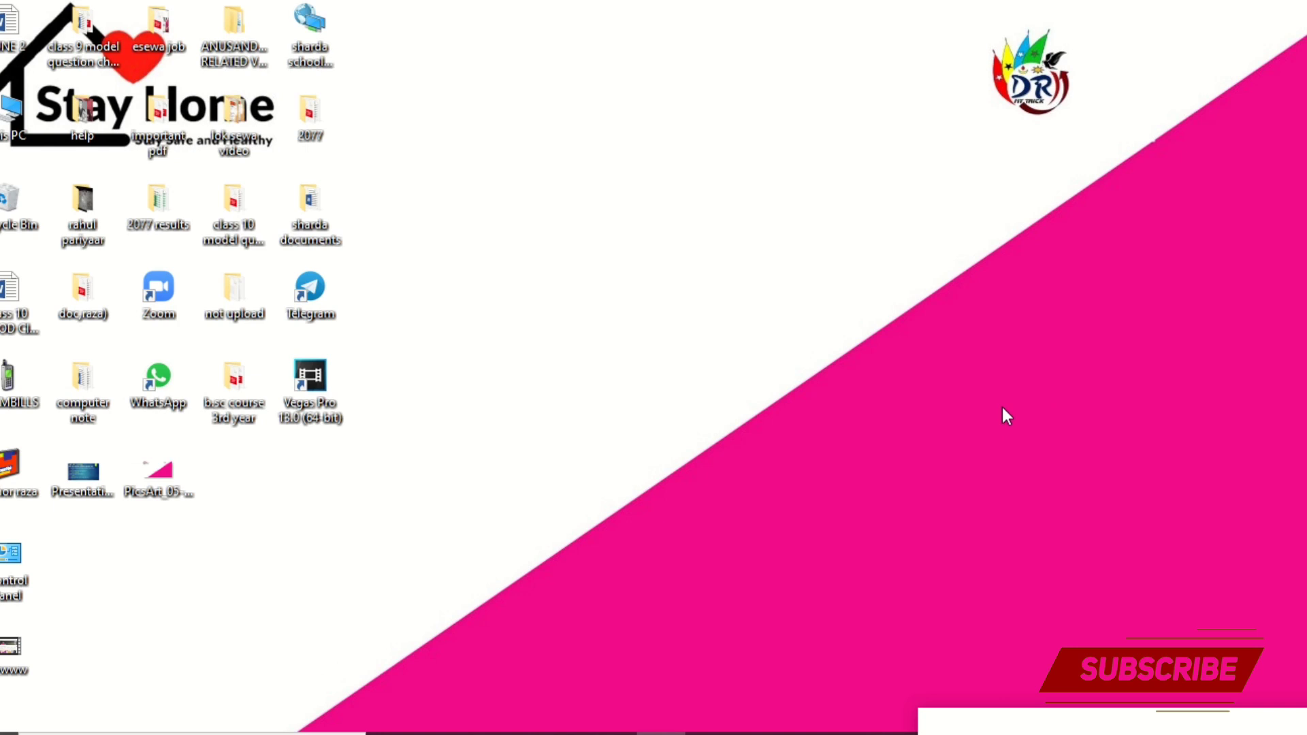
Launch Word with the Run command winword and create a blank document, dismissing the Activation Wizard.
key("super+r")
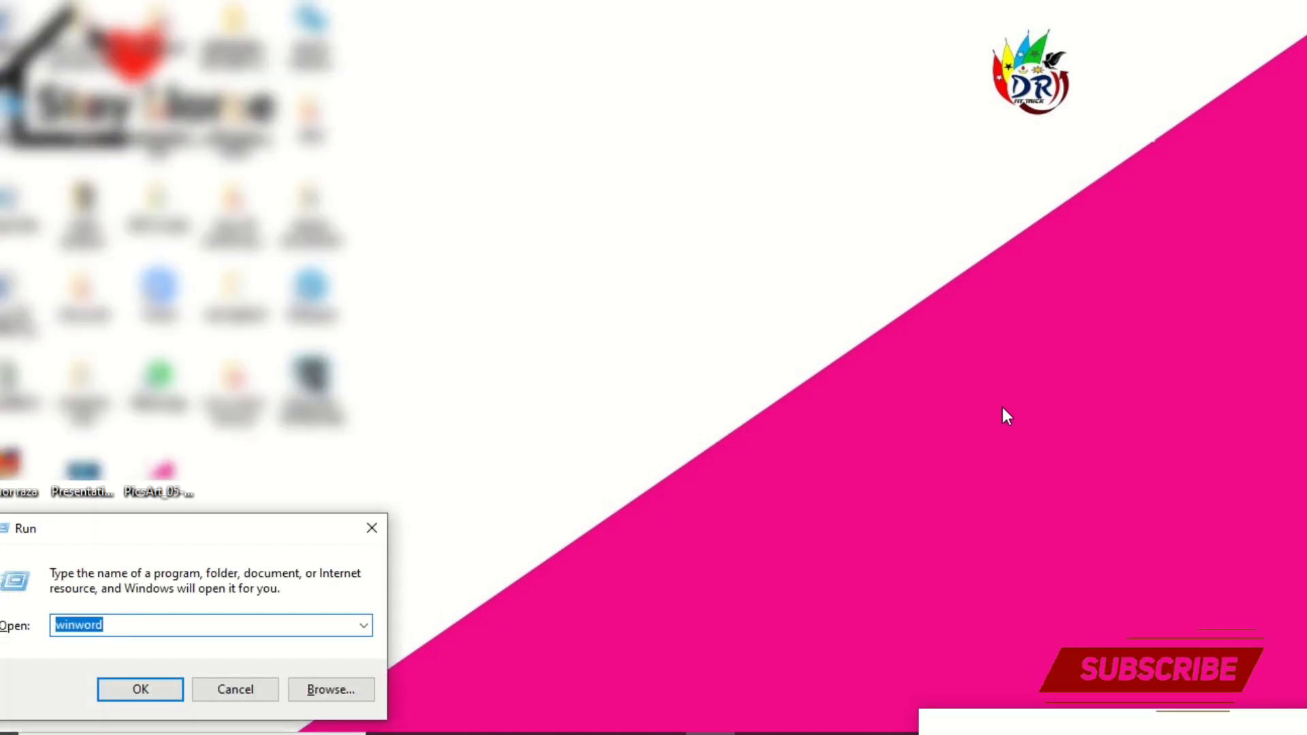
key("BackSpace")
type("wi")
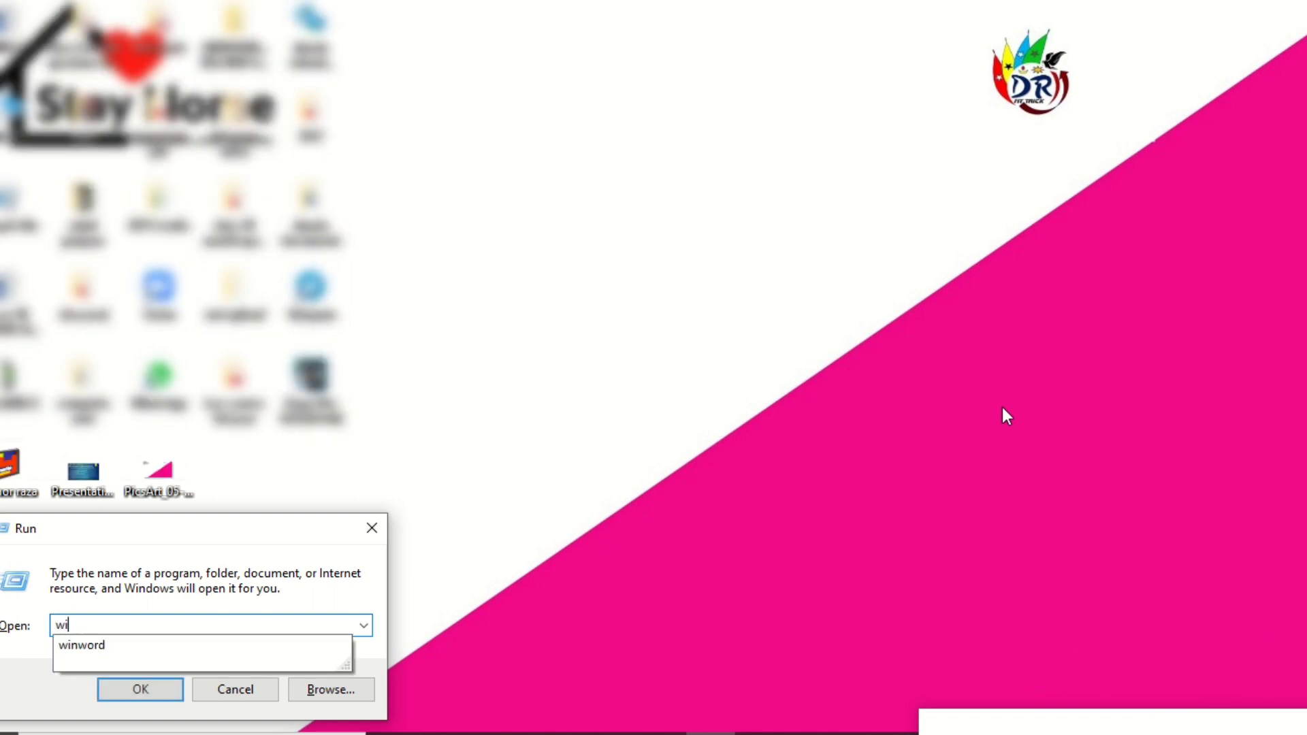
type("nword")
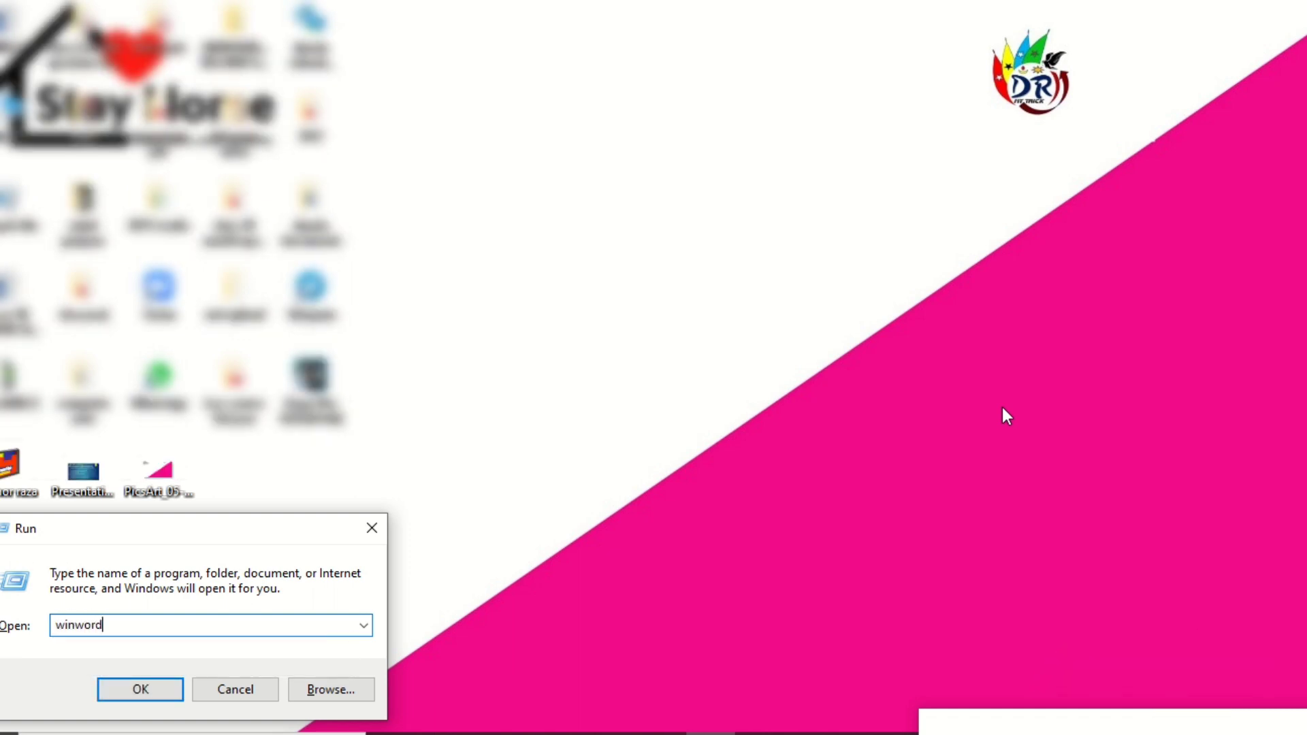
key("Return")
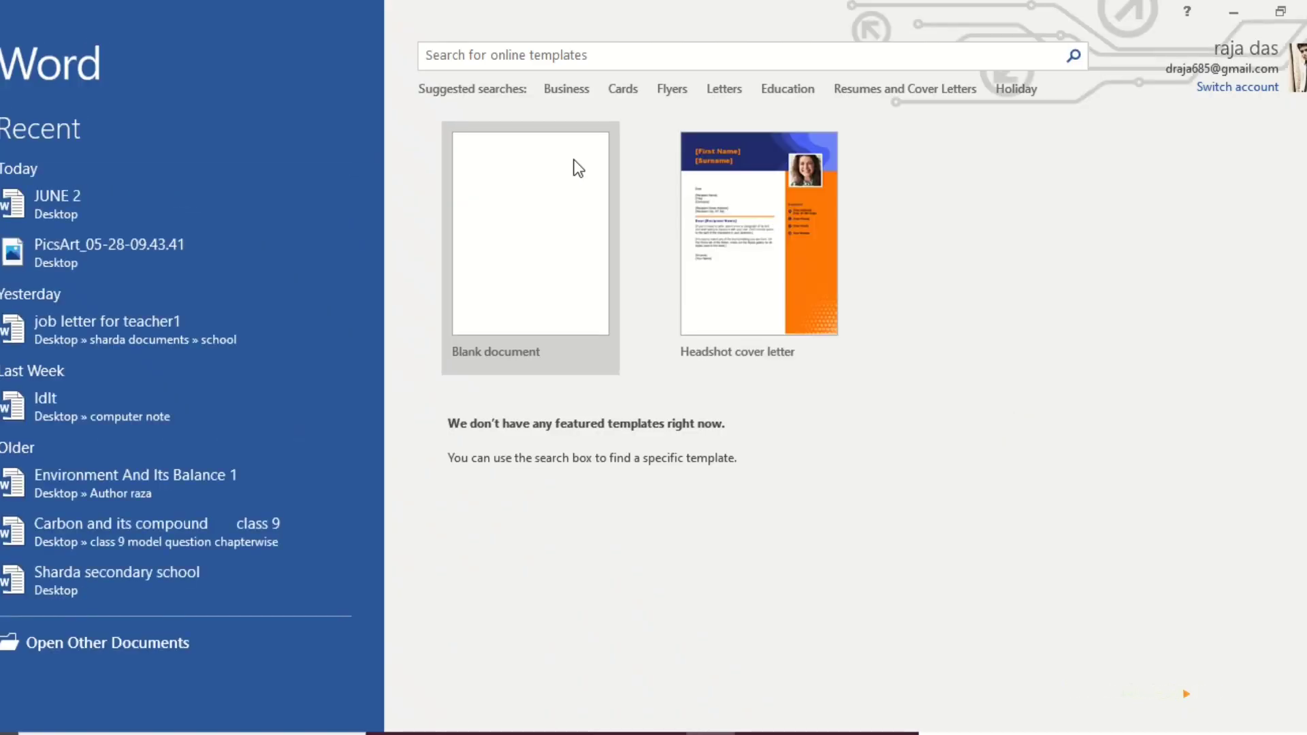
left_click(555, 289)
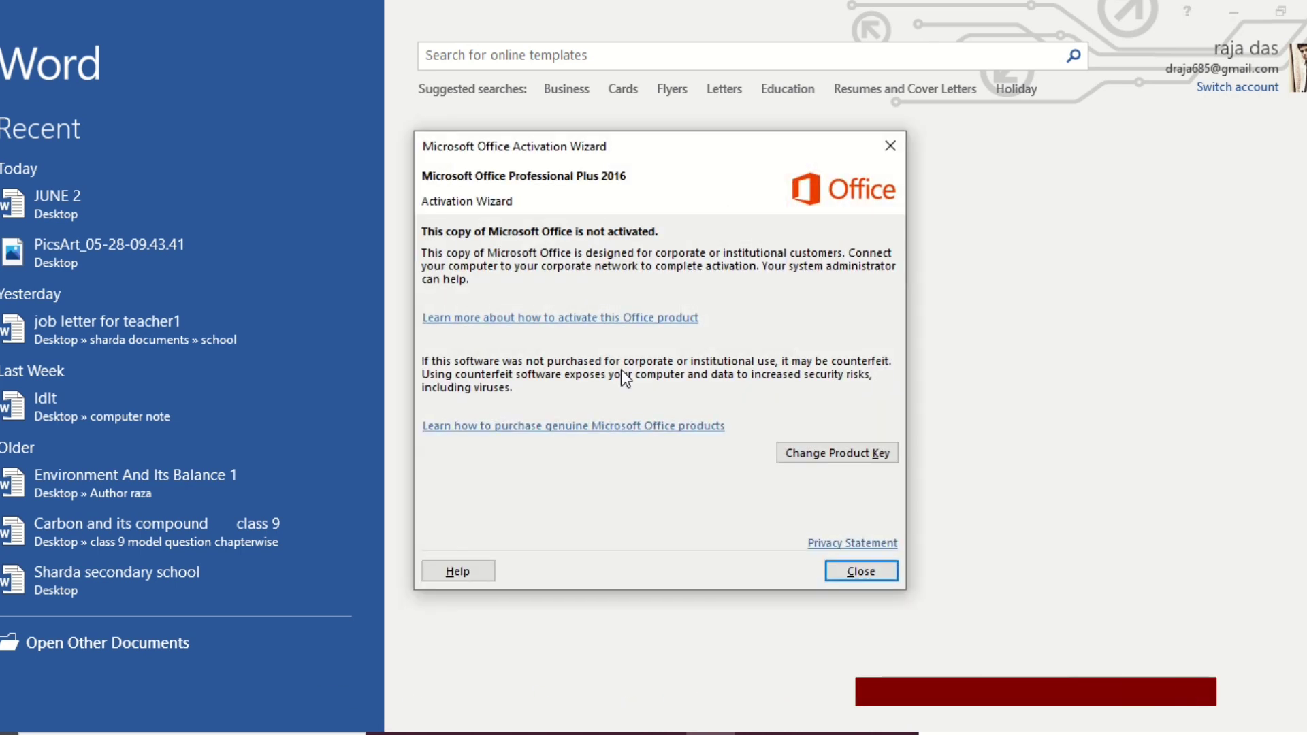
left_click(865, 577)
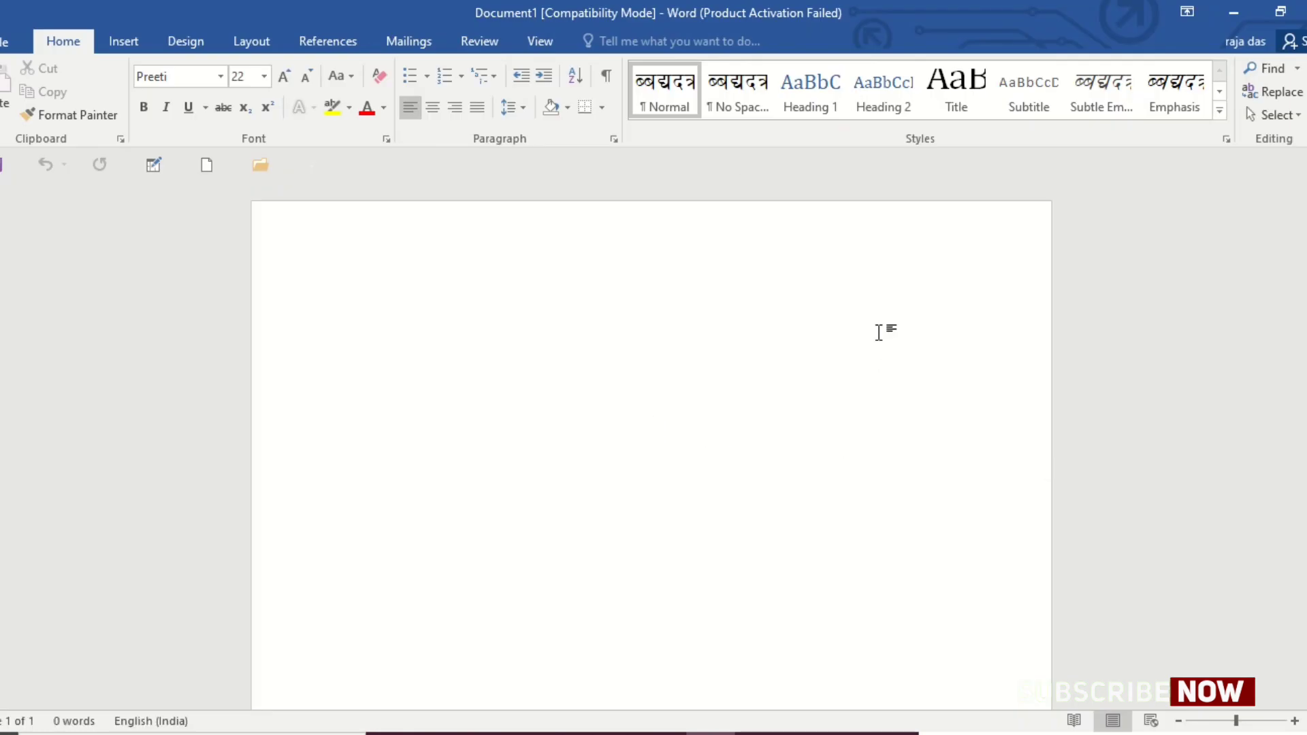
Set the document's margins to Narrow in the print settings and return to the page.
left_click(7, 42)
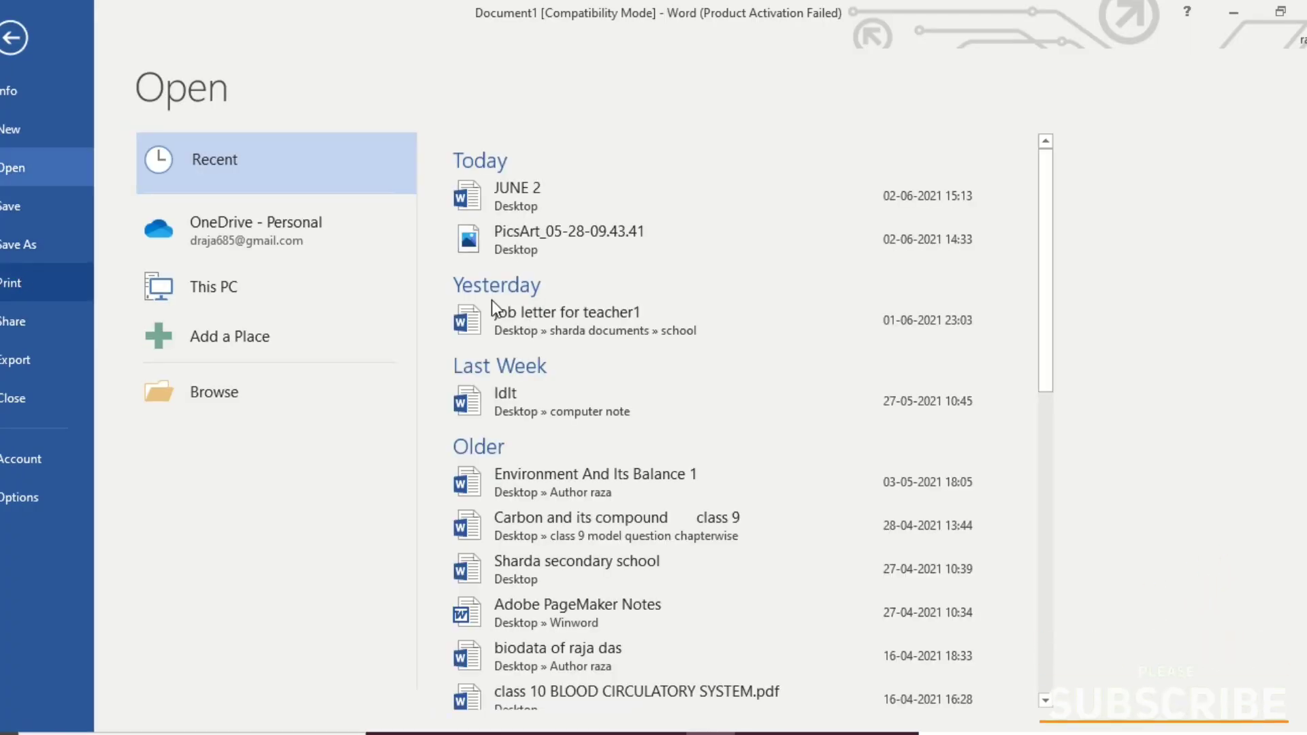
left_click(34, 285)
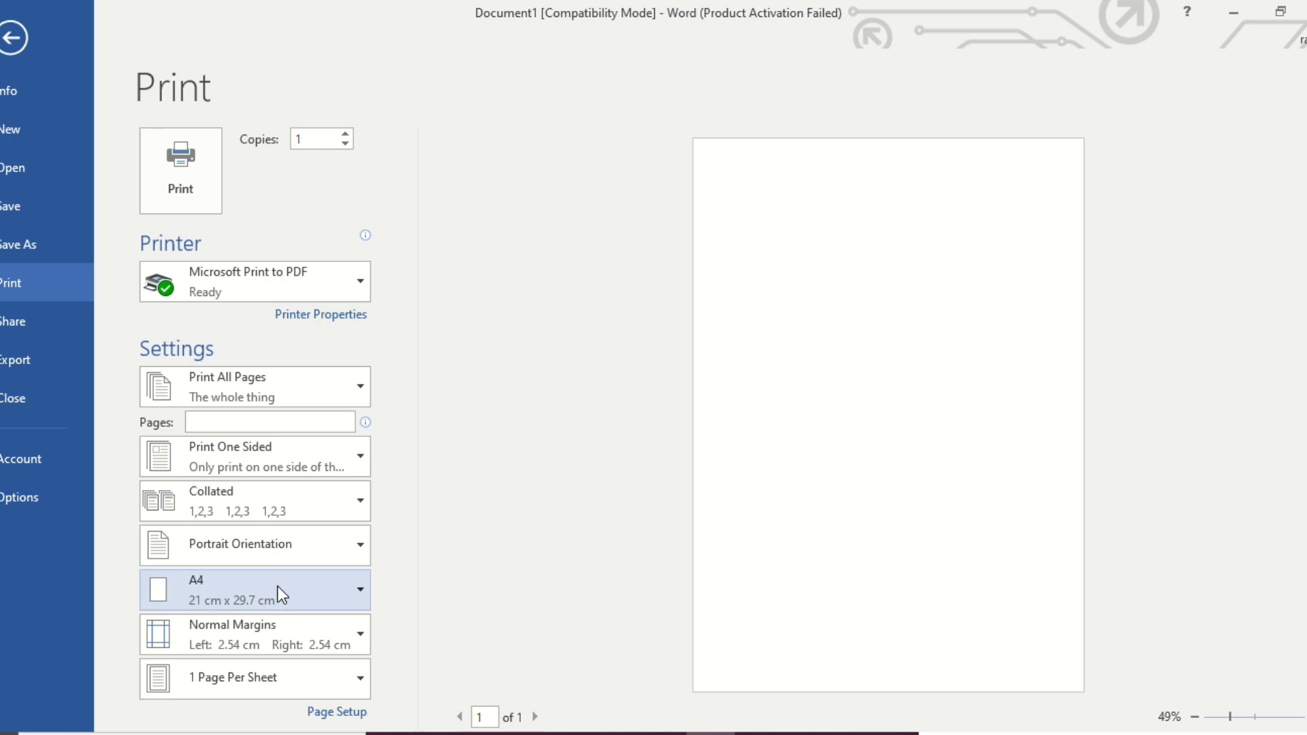
left_click(308, 639)
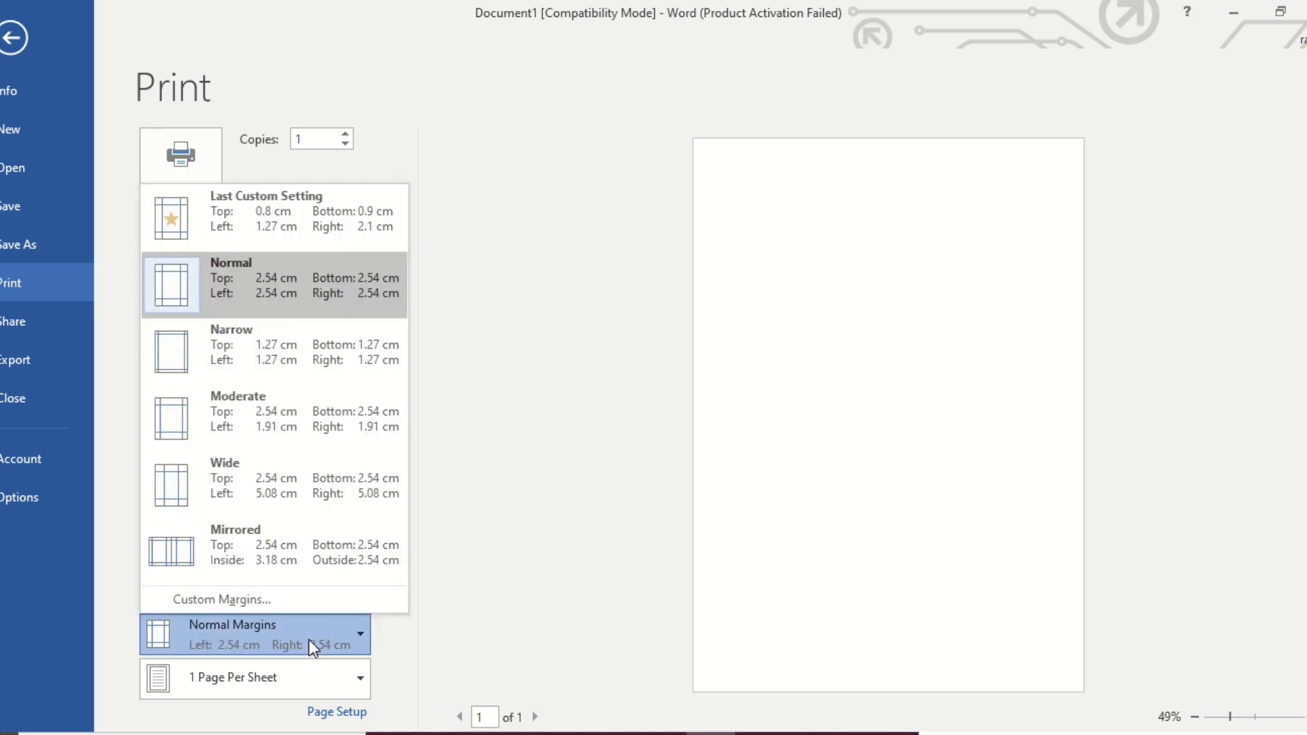
left_click(250, 358)
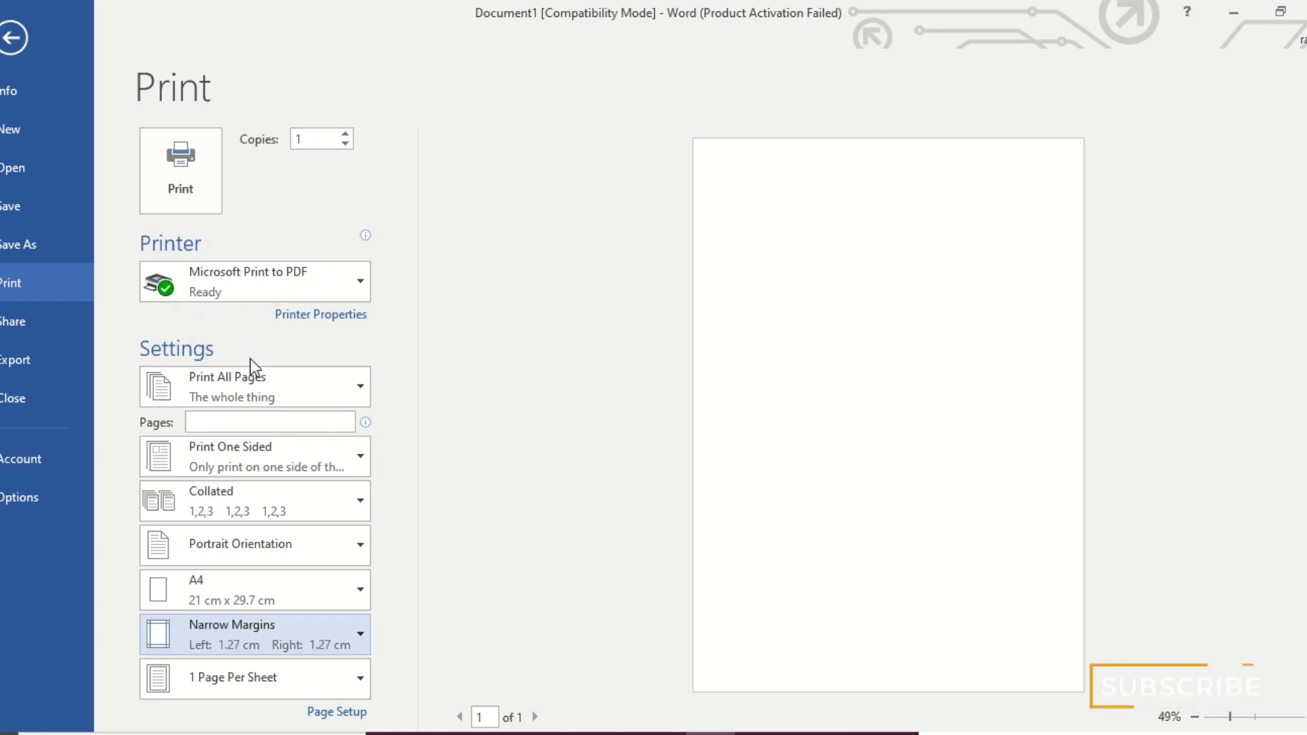
left_click(13, 36)
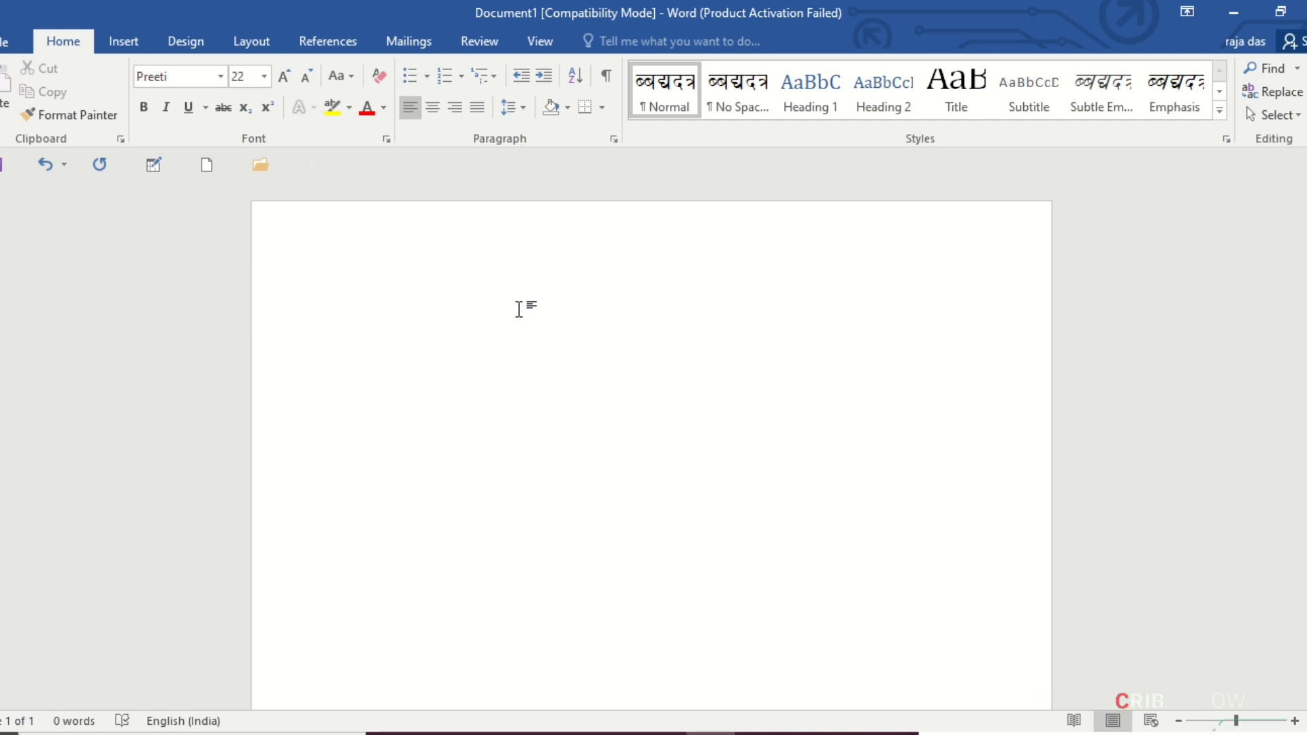
Set the text font to Times New Roman and reduce its size to 18.
type("b")
key("BackSpace")
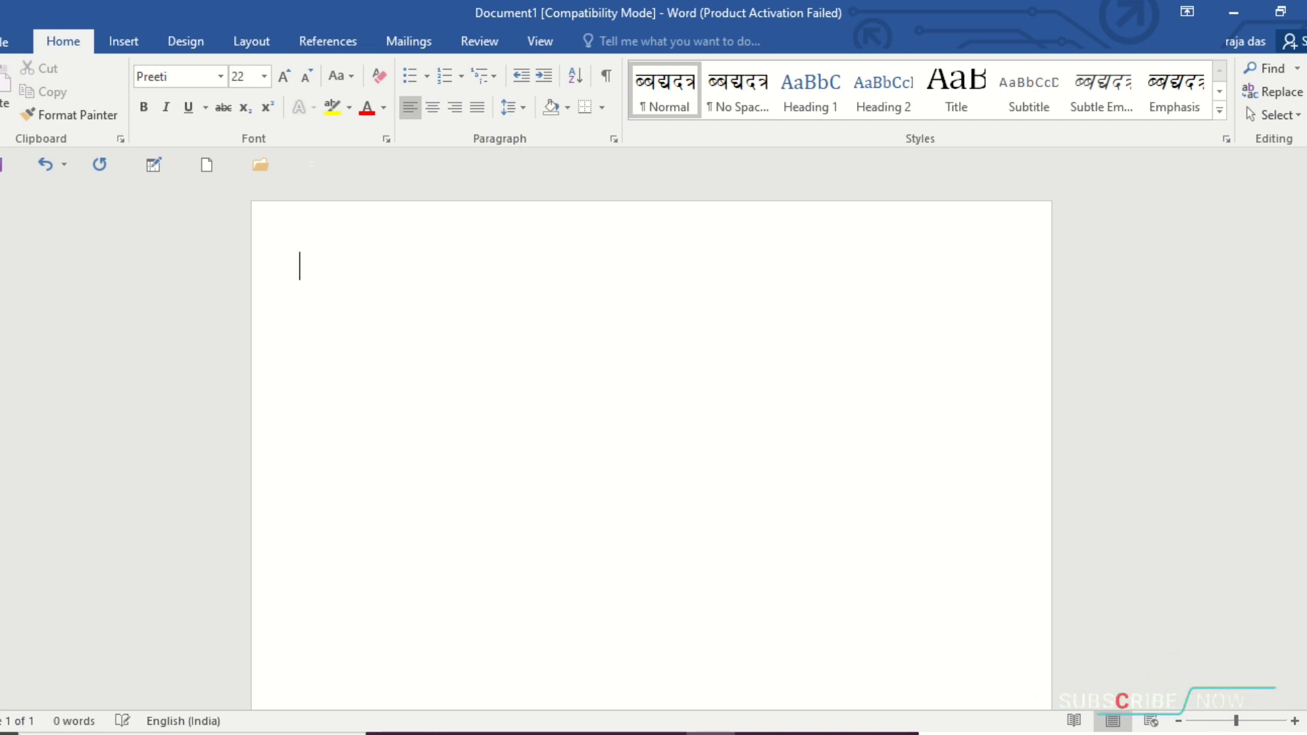
left_click(199, 75)
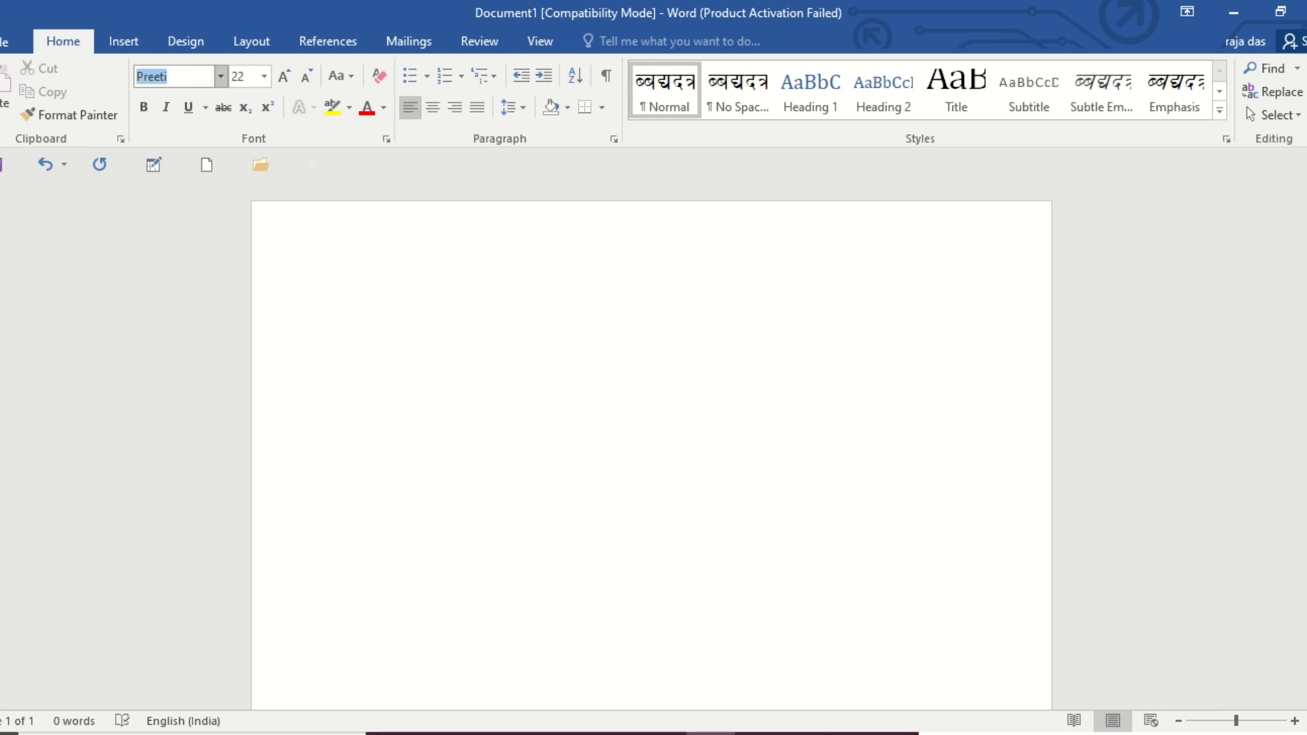
type("Times New Ro")
key("Return")
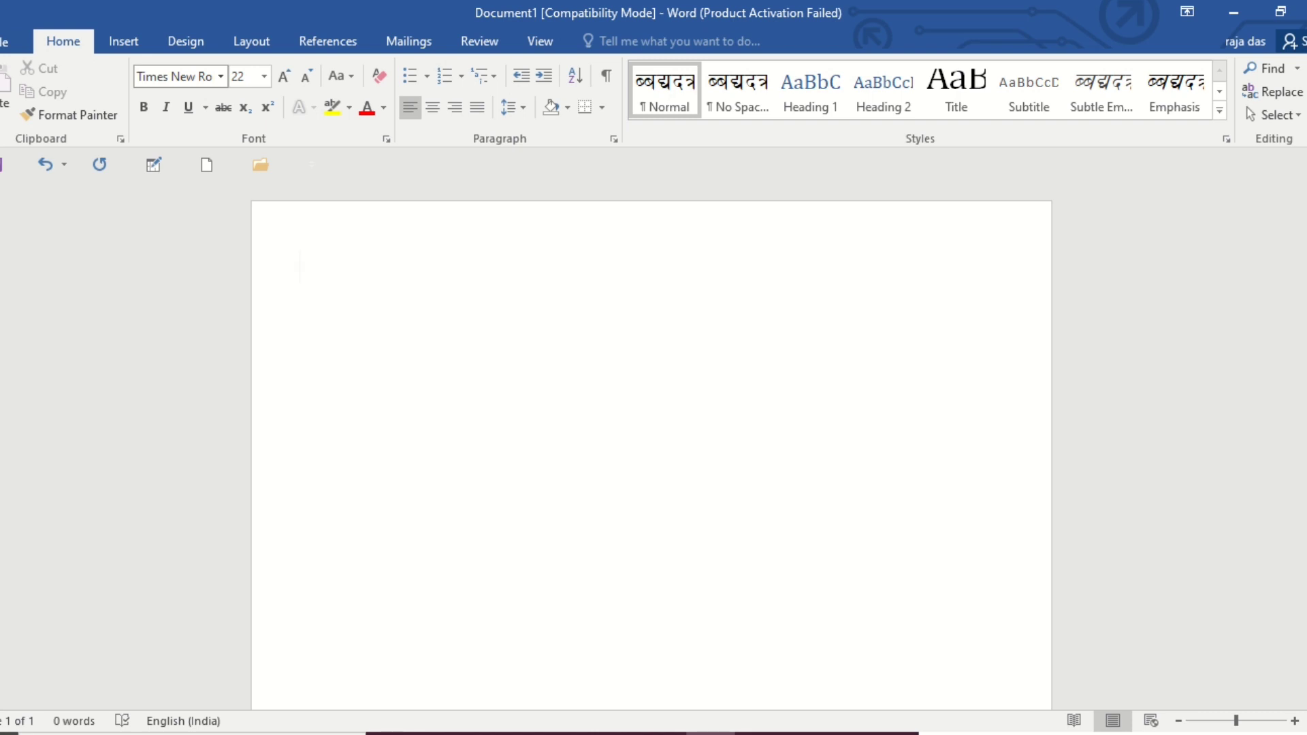
left_click(304, 76)
left_click(305, 76)
Enter the date "June 2,2021" on the first line and start a new line.
type("June ")
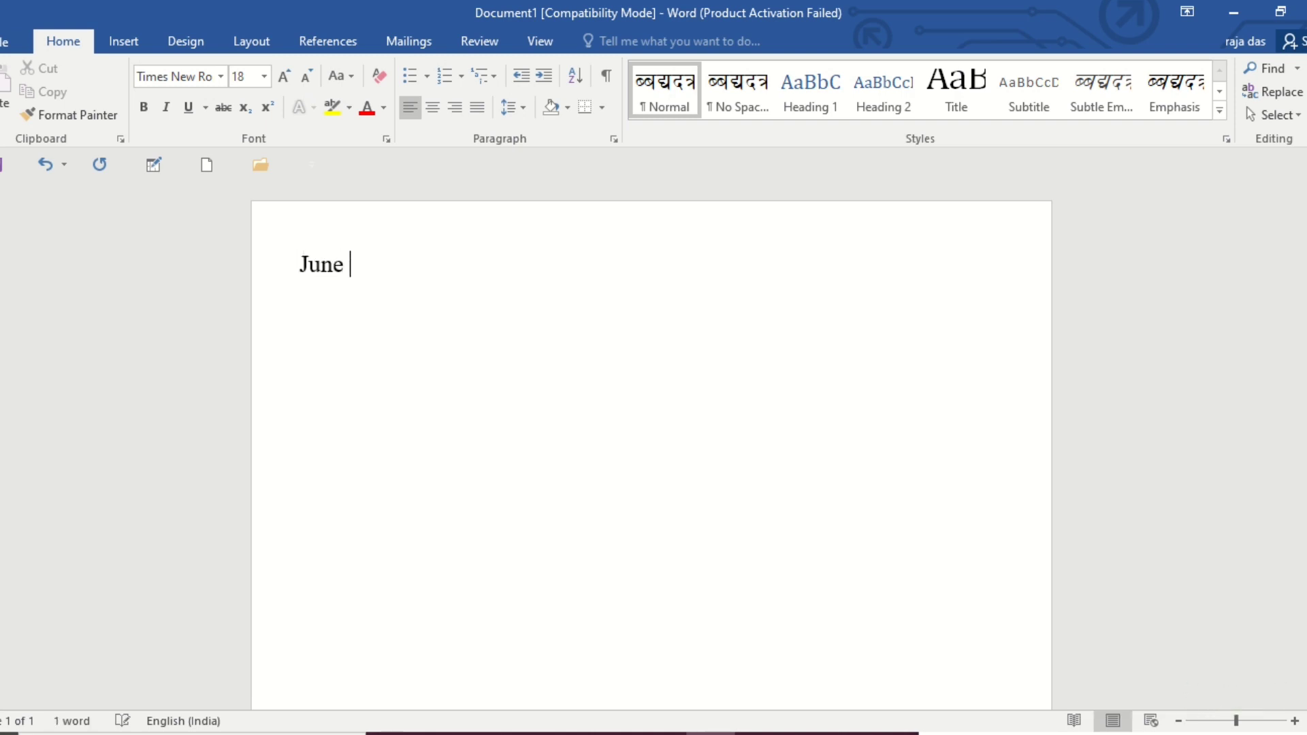
type("2,2021")
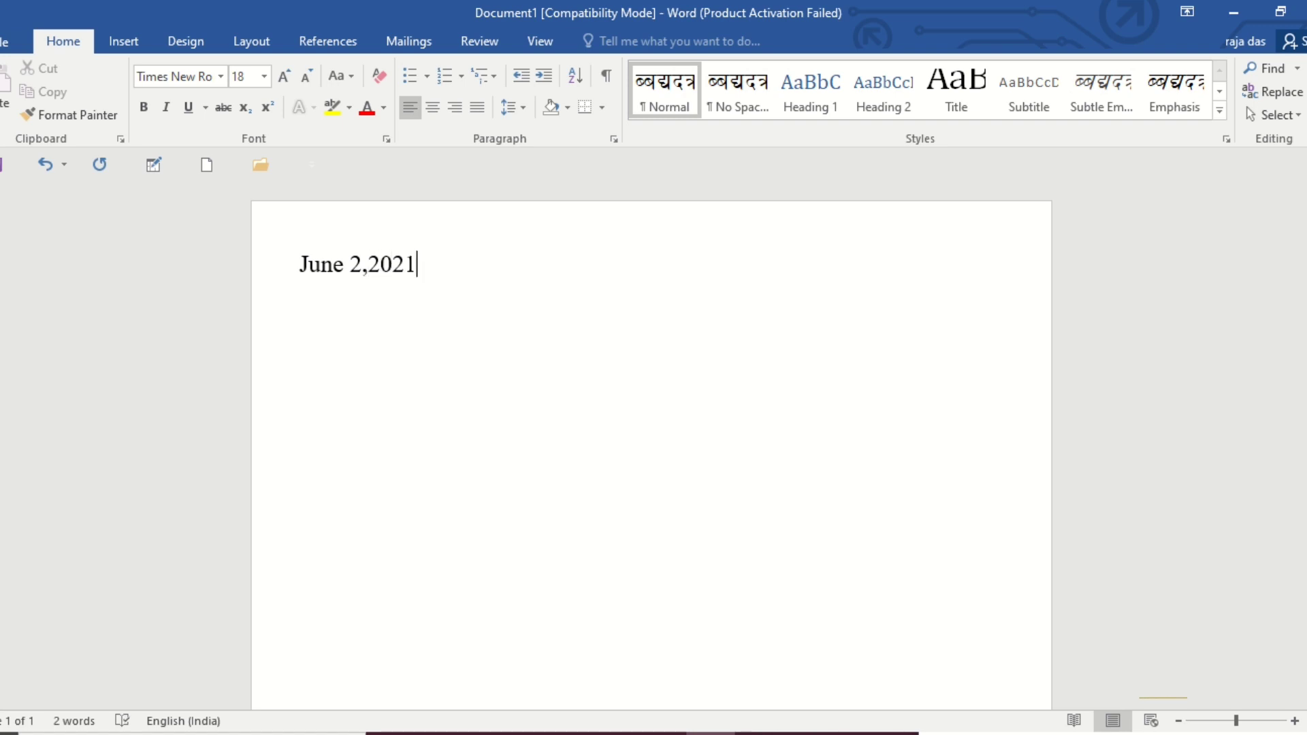
key("Return")
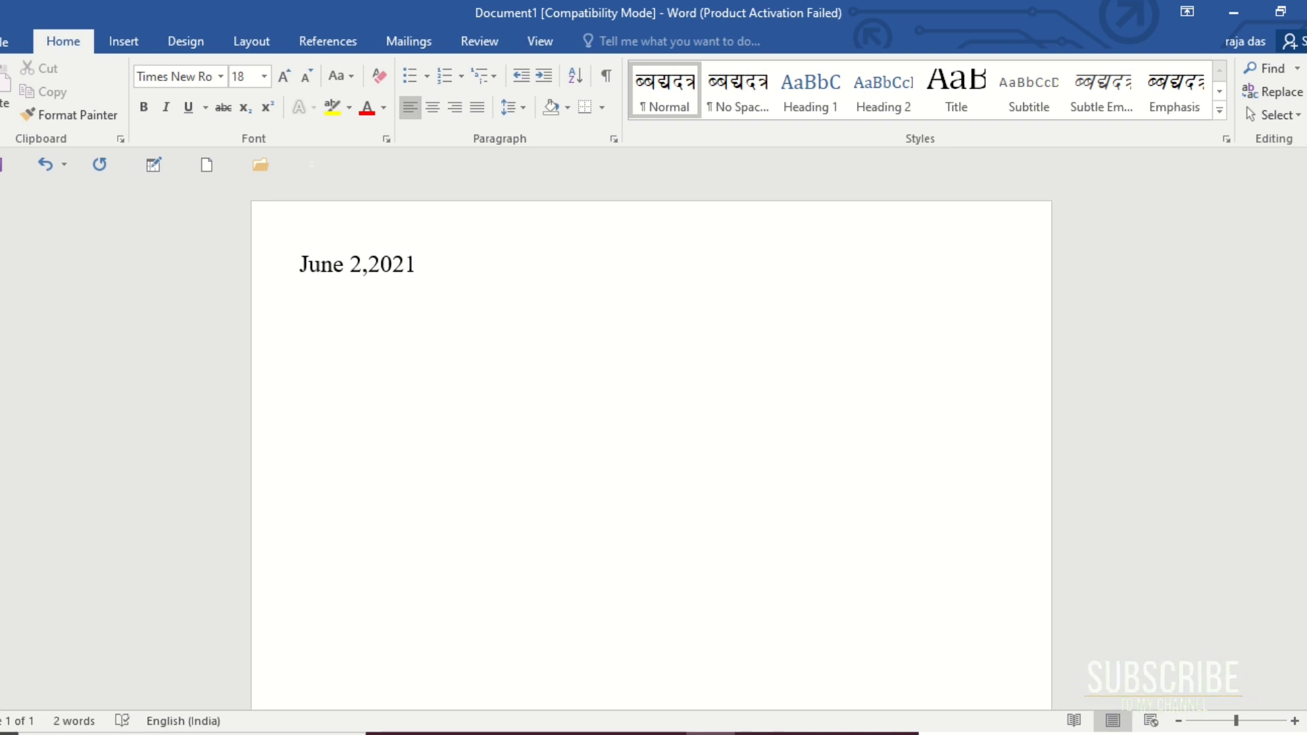
Enter the company name "CG Communication Limited" on the line below the date.
type("c")
key("BackSpace")
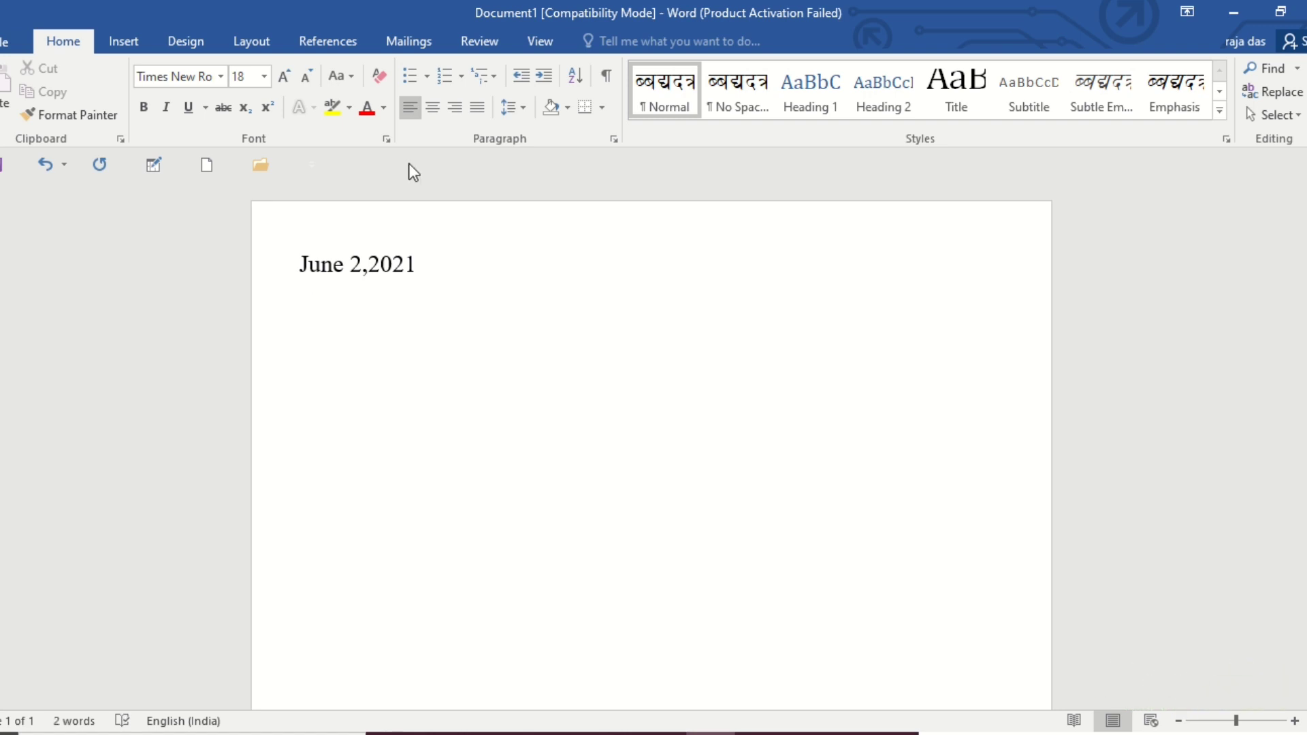
type("C")
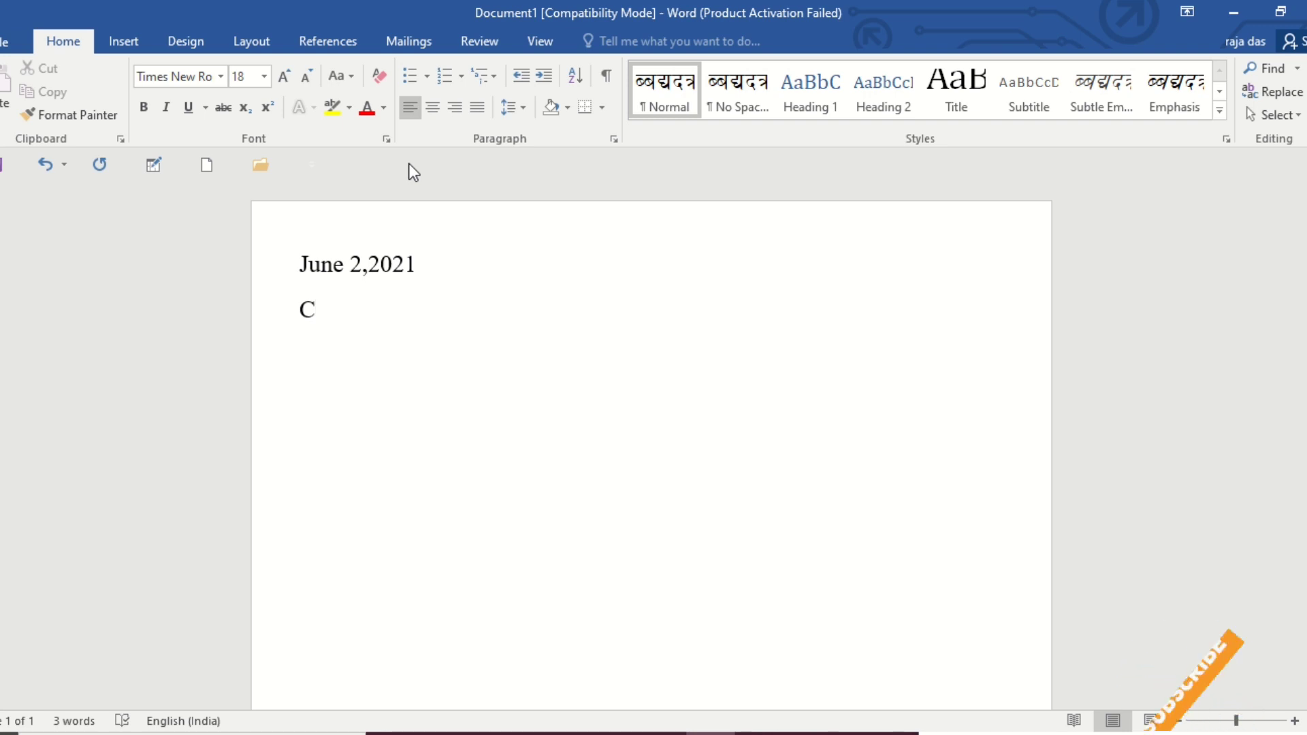
type("g")
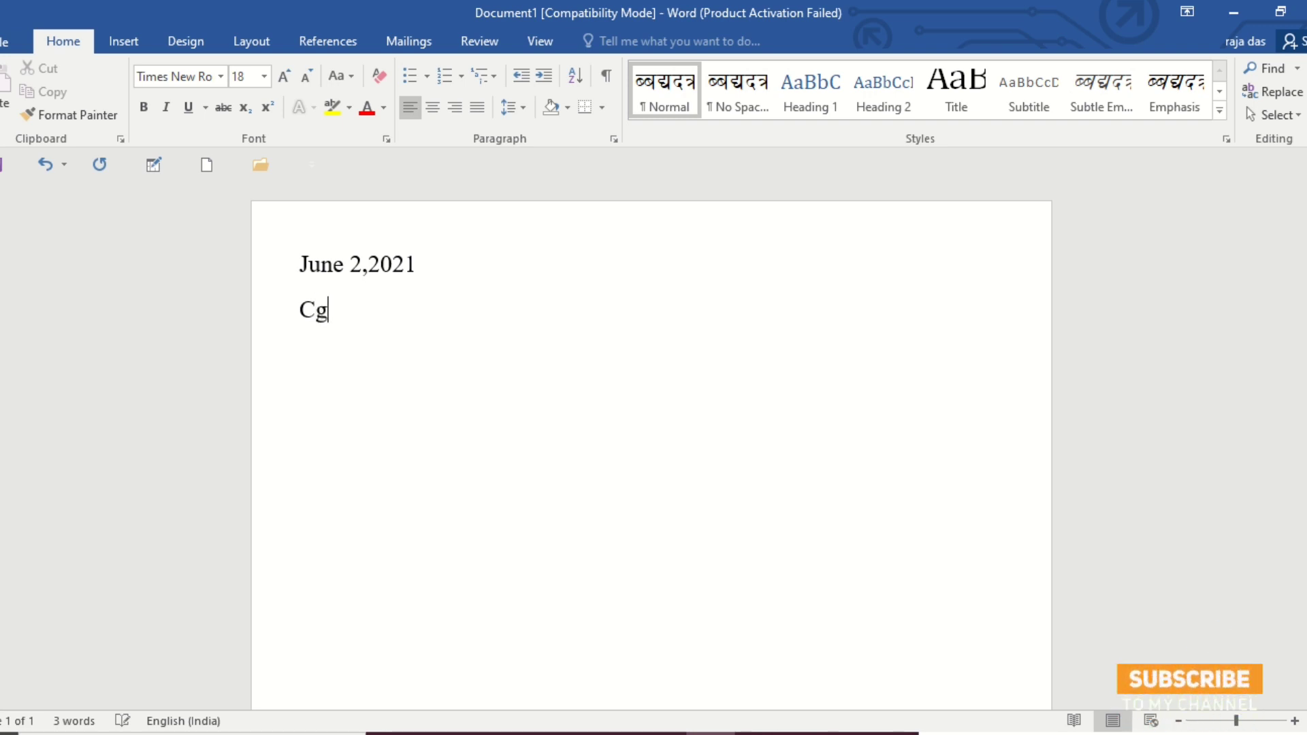
key("BackSpace")
type("G C")
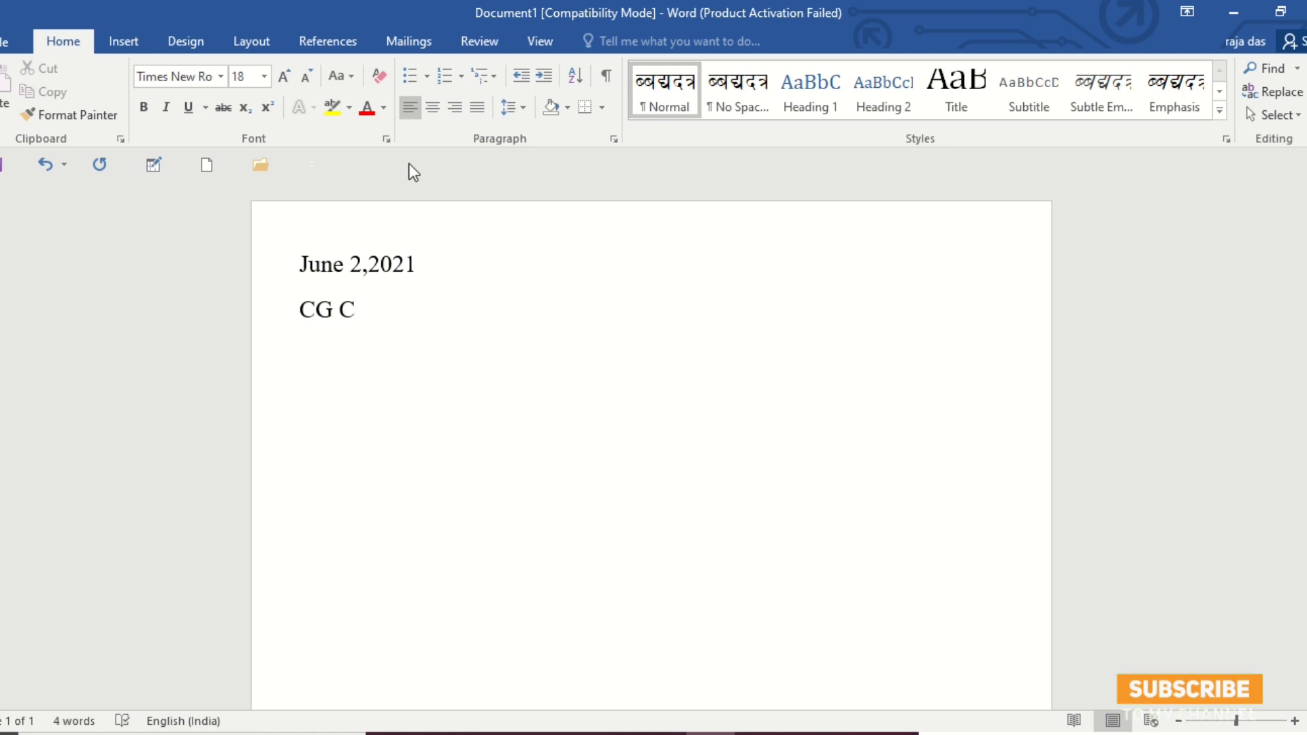
type("ommun")
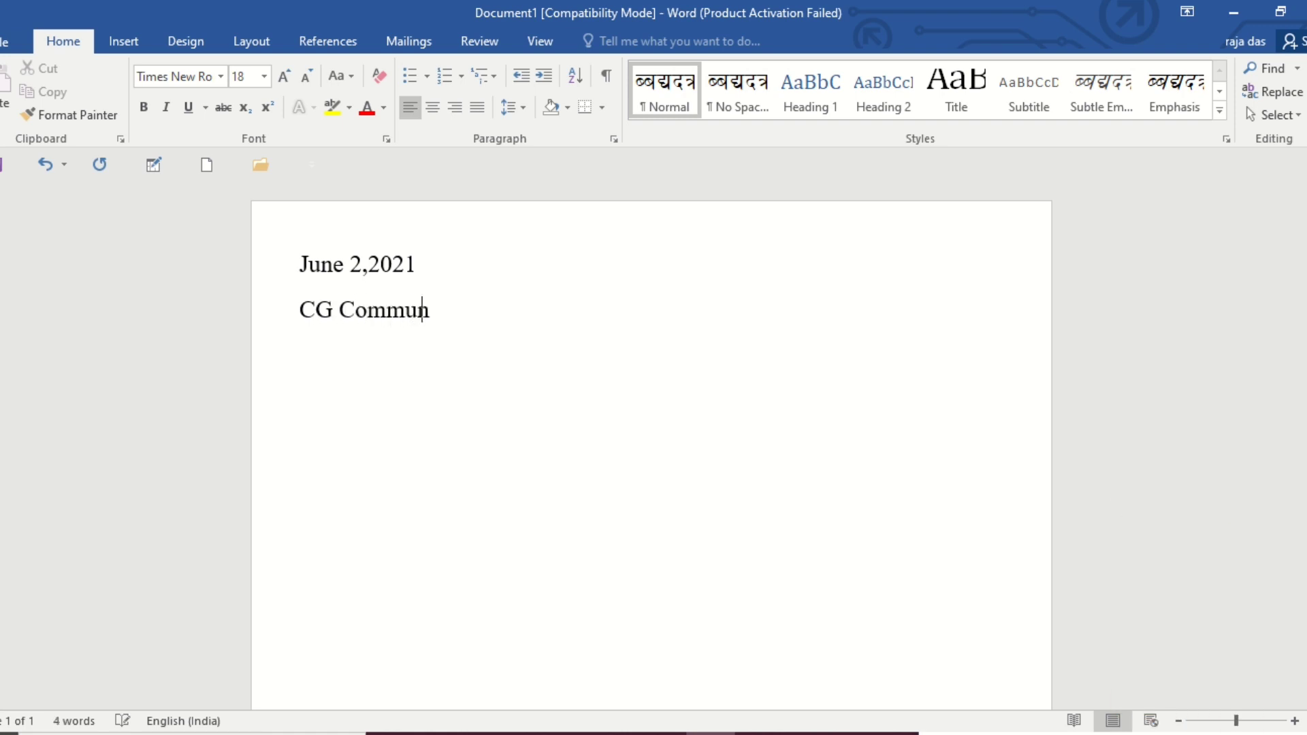
type("ication ")
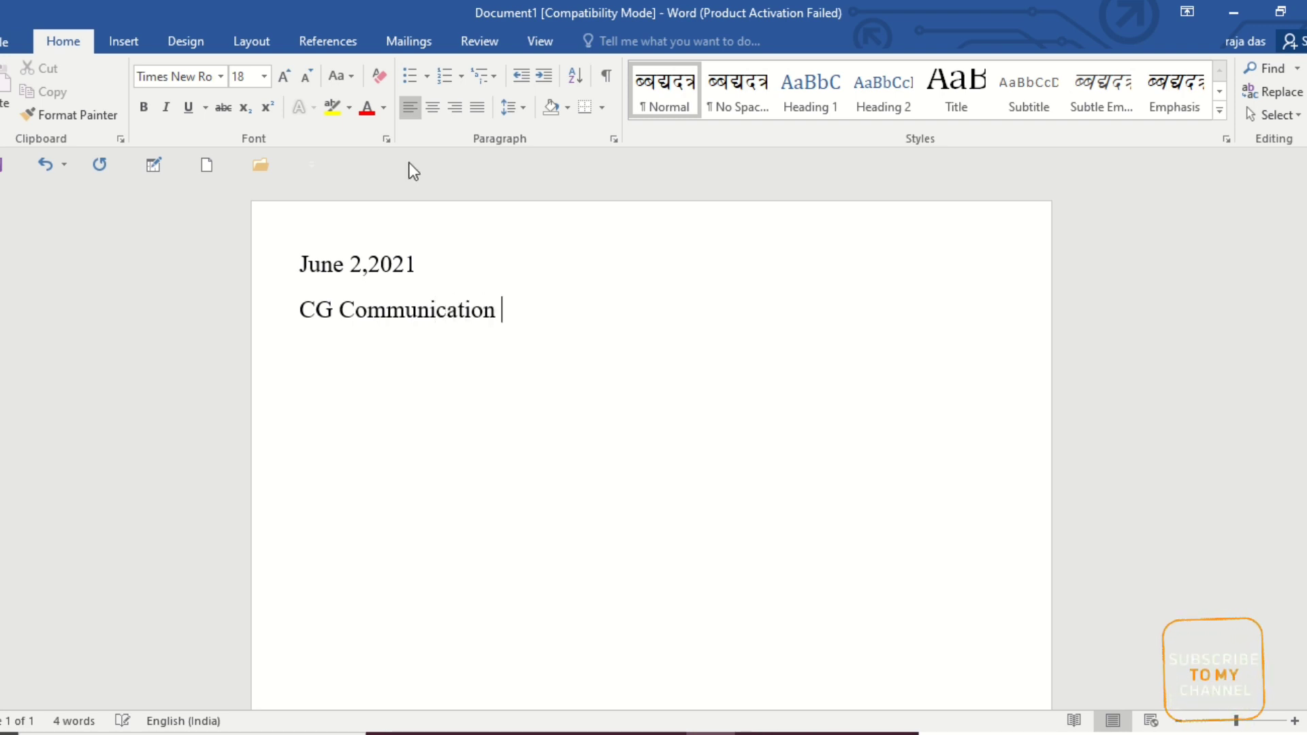
type("Limited")
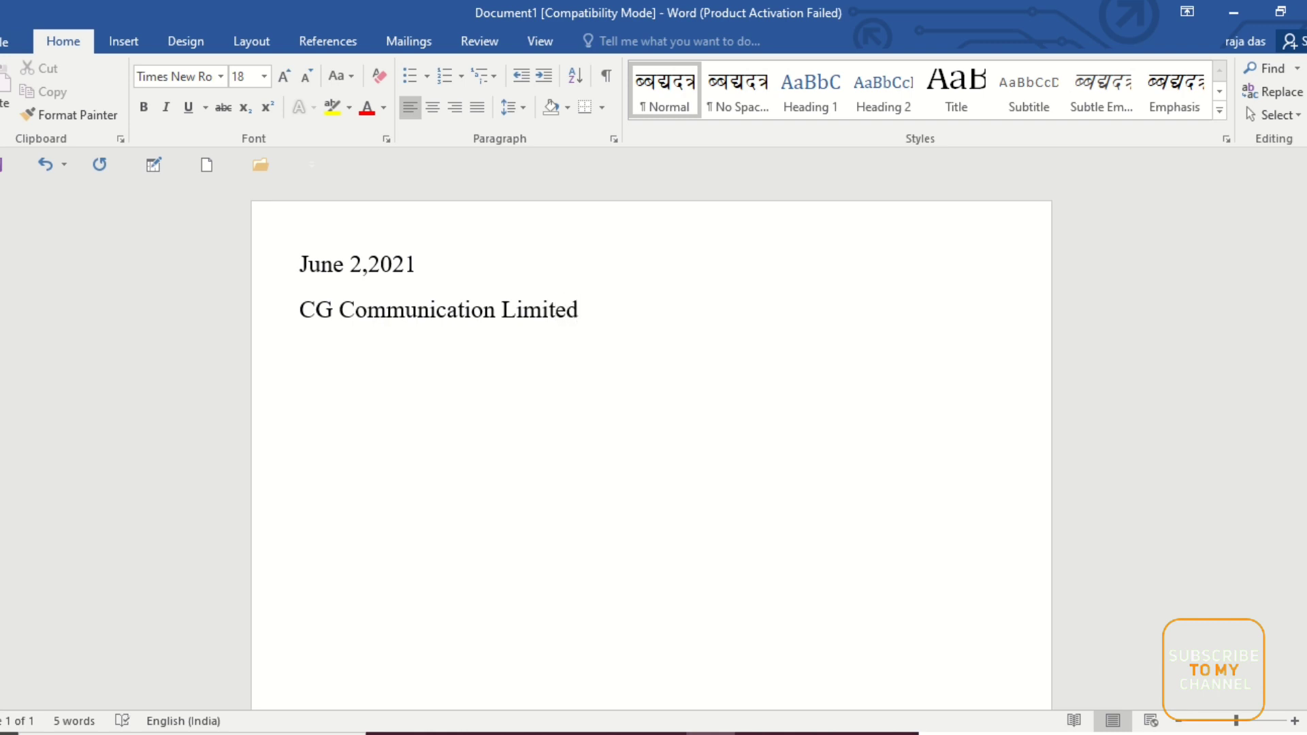
type("(")
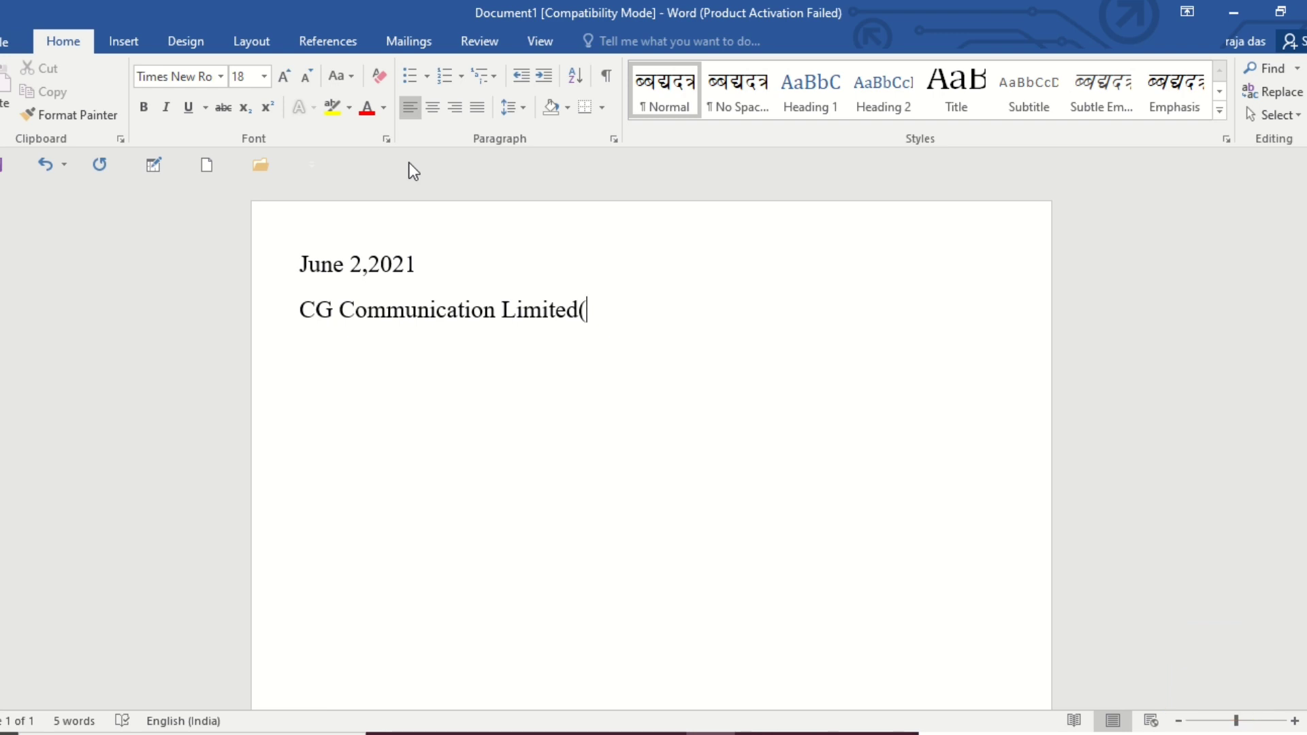
type("CG")
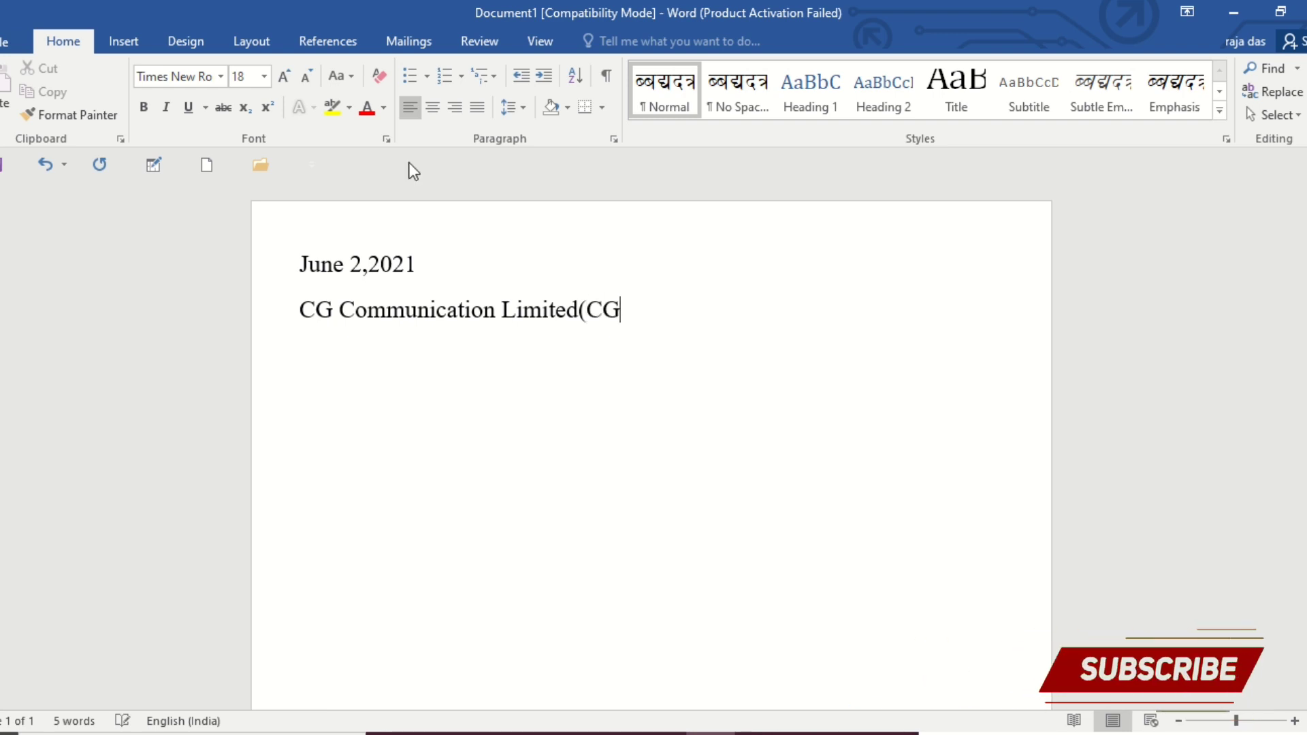
type(" Net")
Append "(CG NET)" directly after the company name and start a new line.
key("BackSpace")
key("BackSpace")
type("ET)")
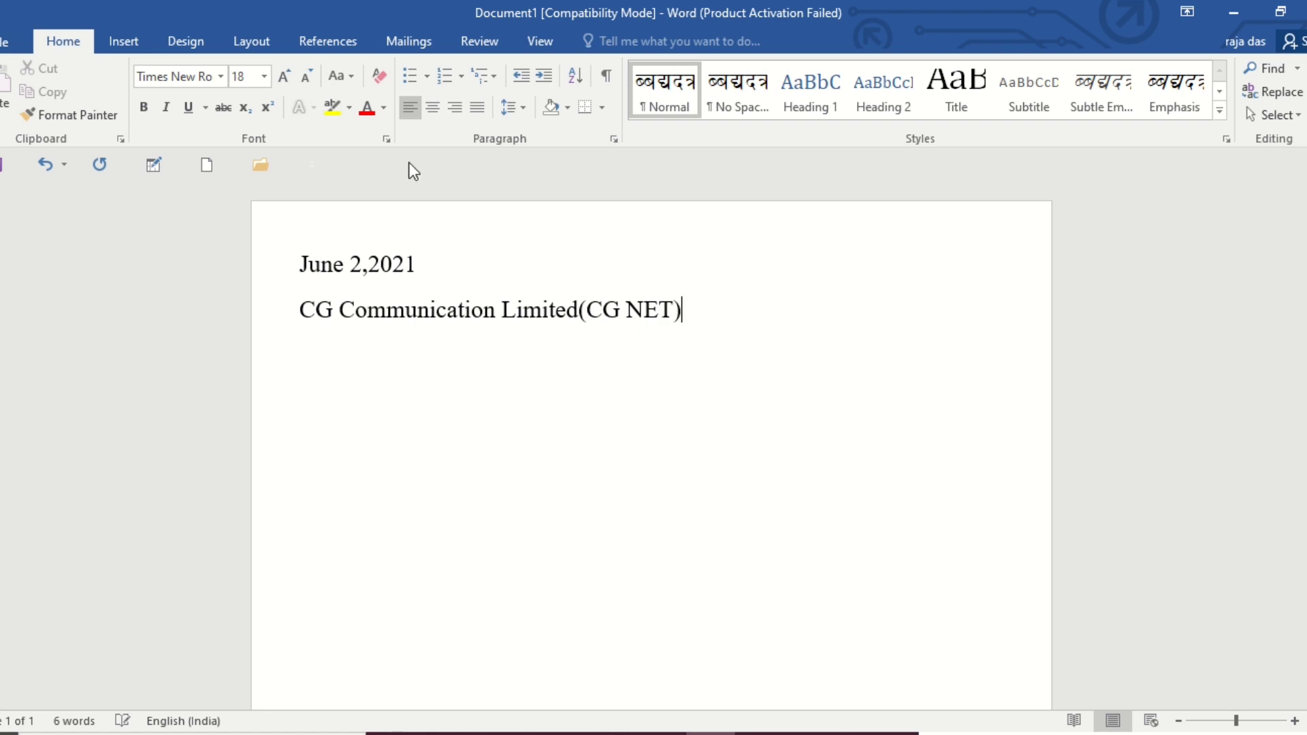
key("Return")
Enter the company's postal address with its postcode below the company name and start a new line.
type("Thapatha")
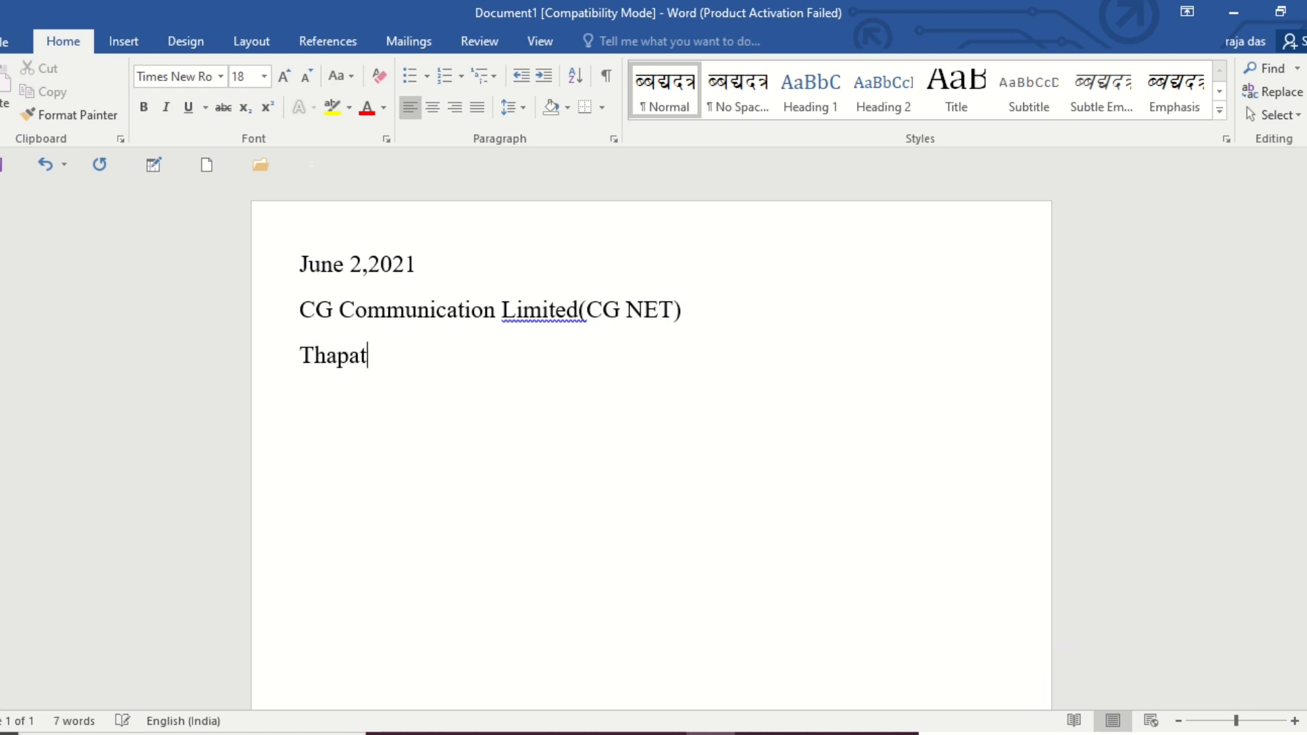
type("li")
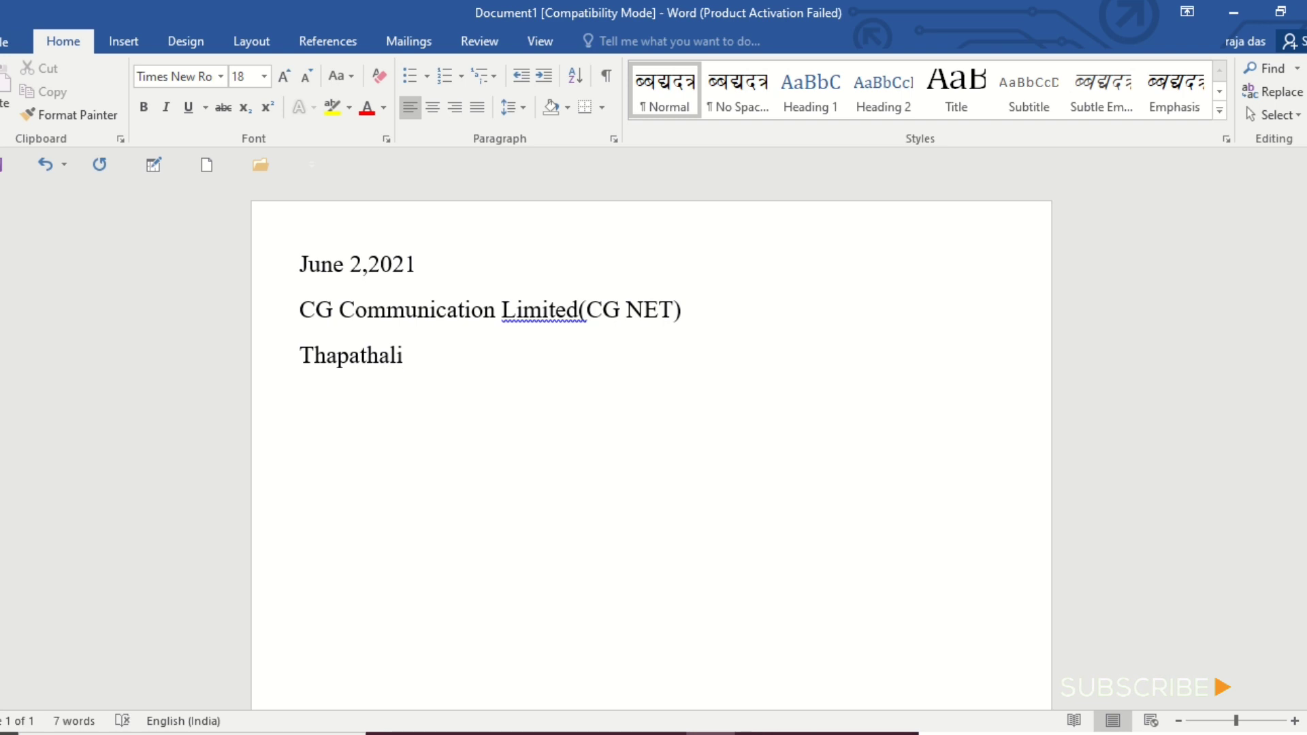
type(" kathma")
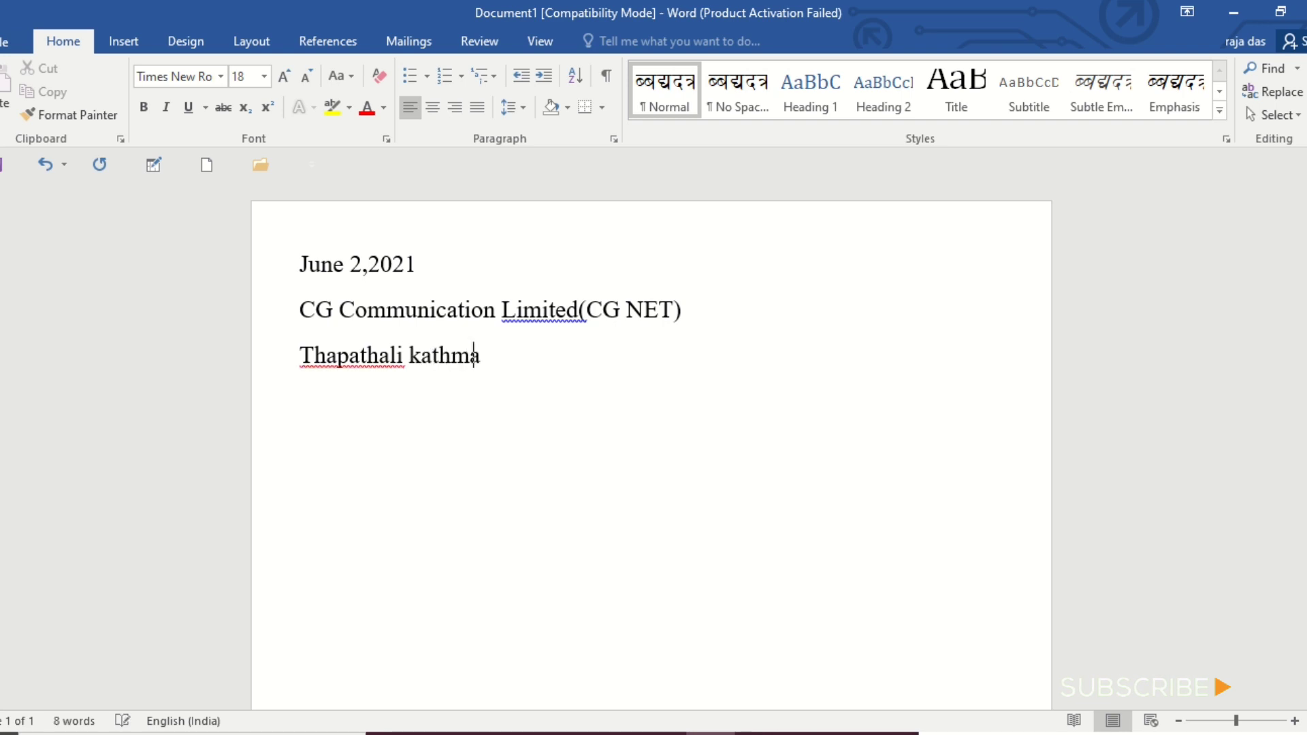
type("ndu")
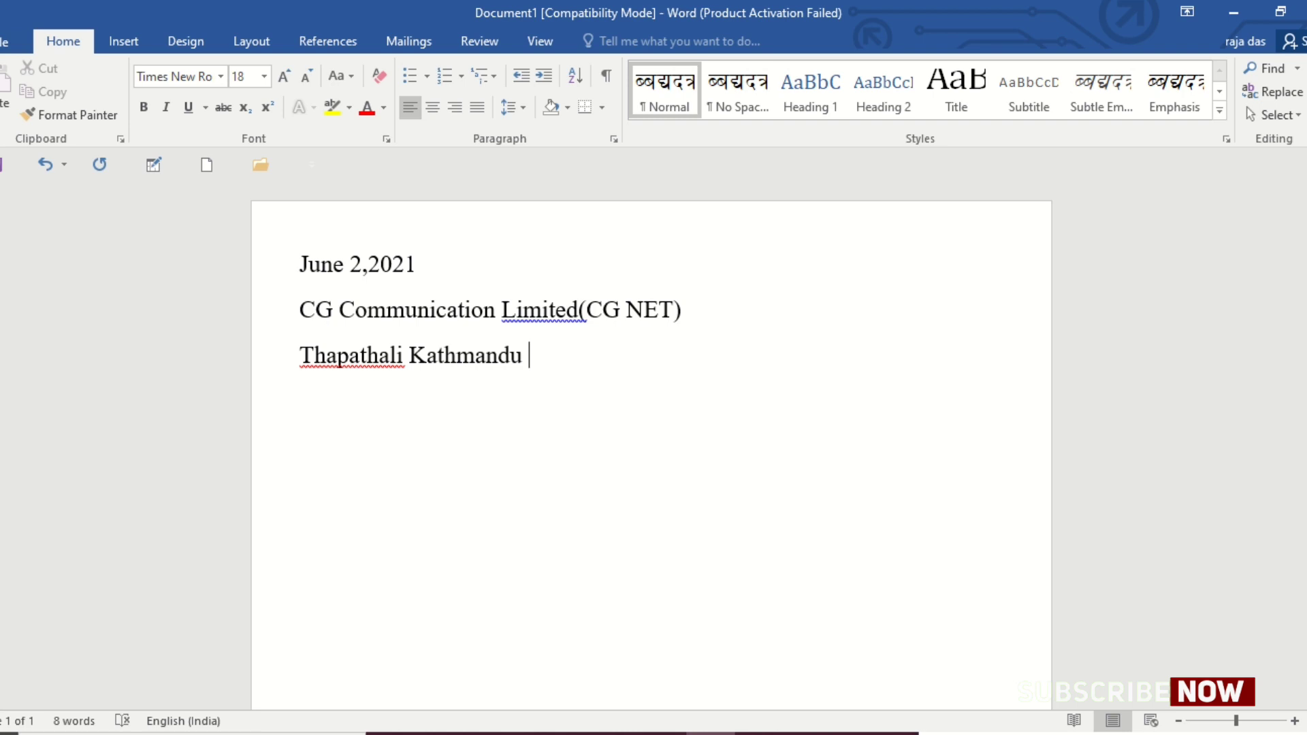
type("44800")
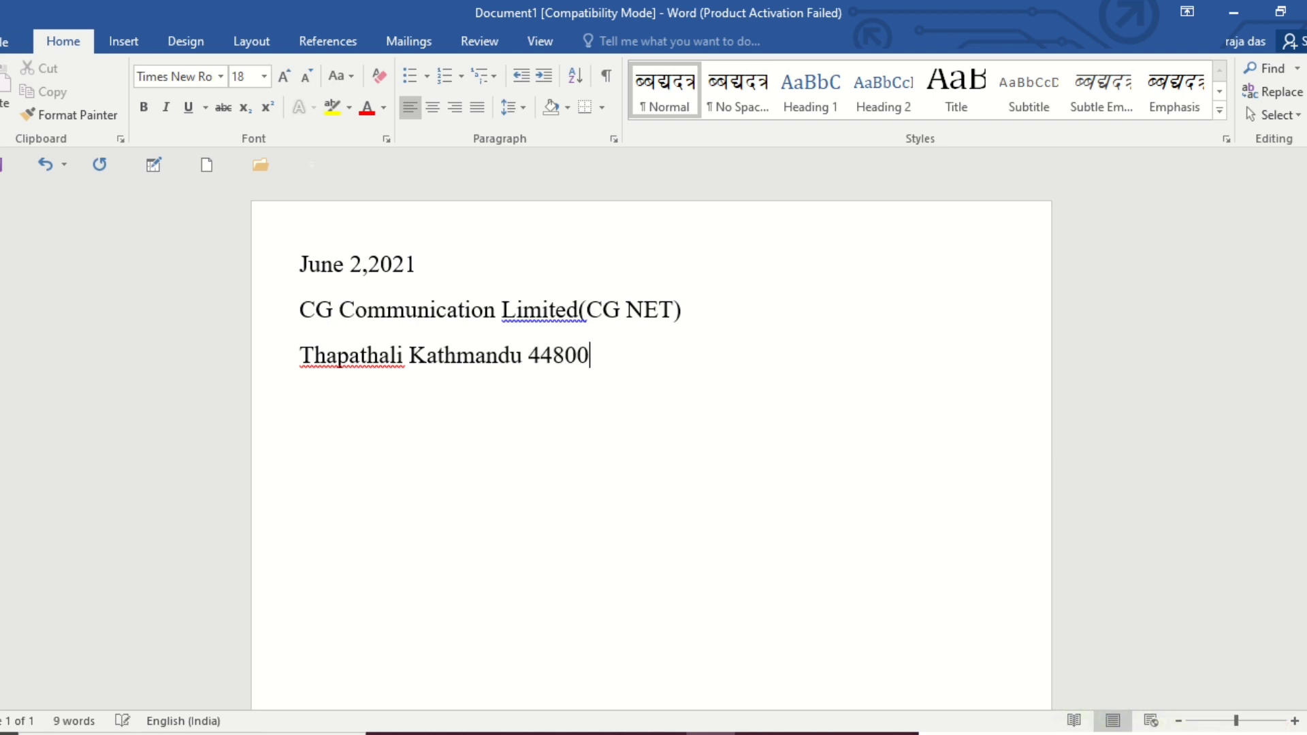
key("Return")
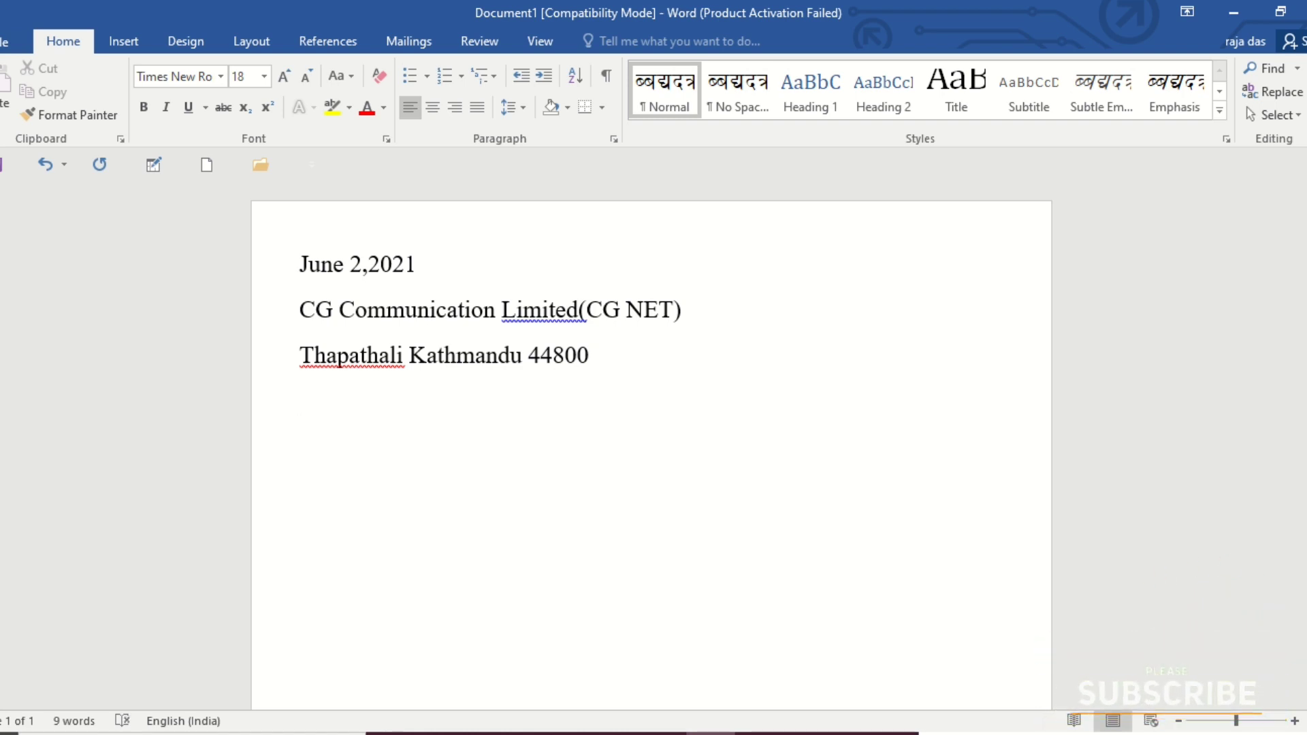
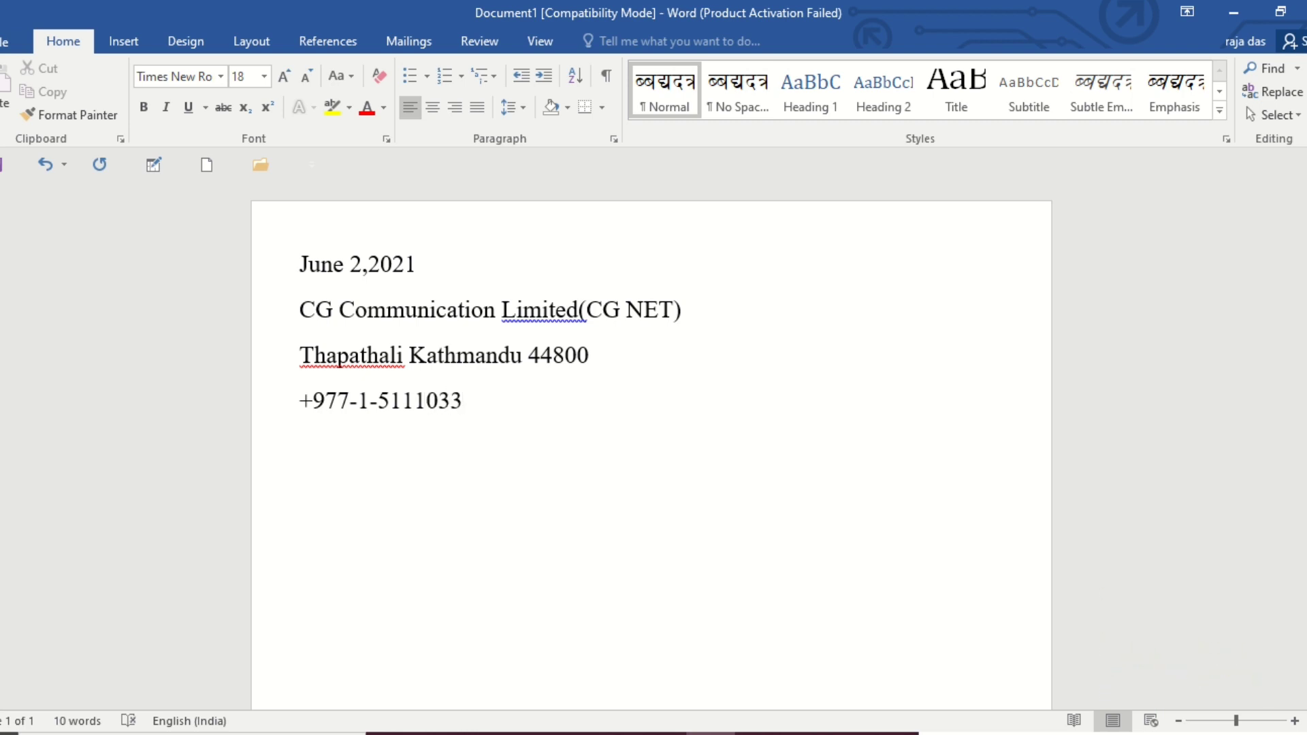
Enter the company's phone number with country code below the address and start a new line.
key("Return")
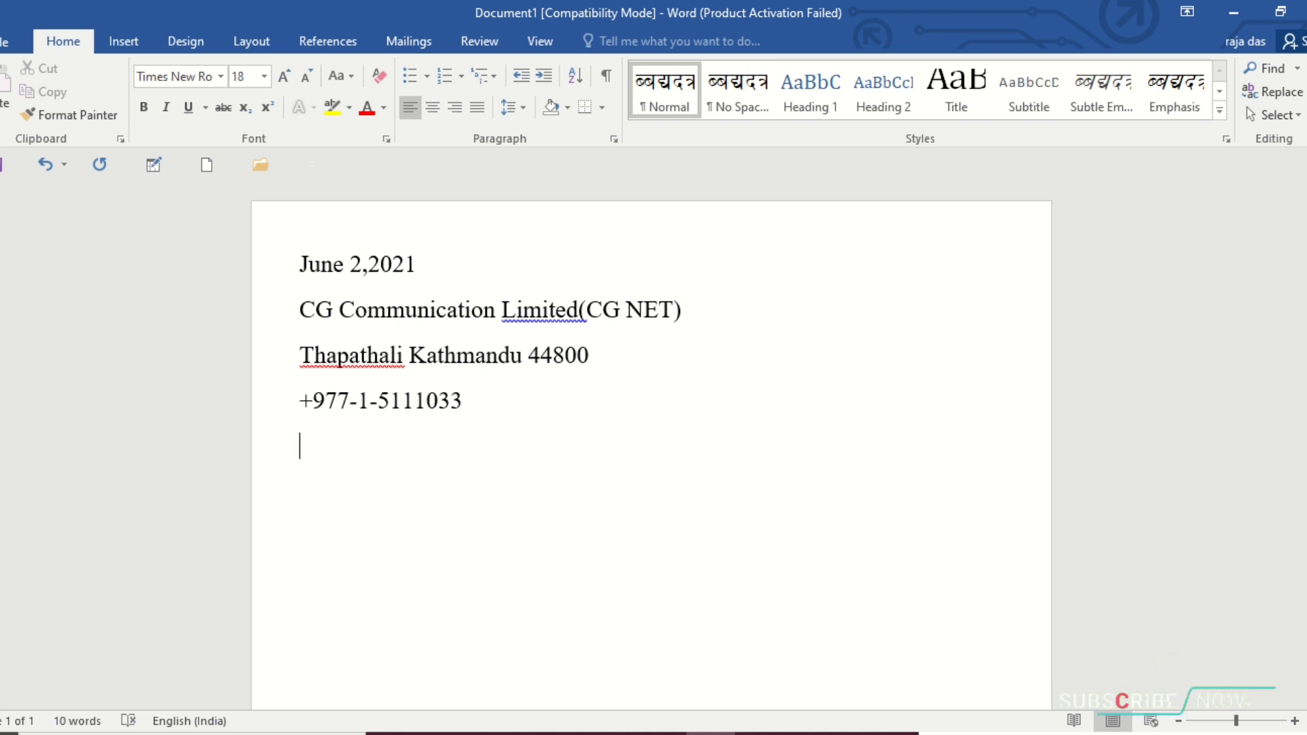
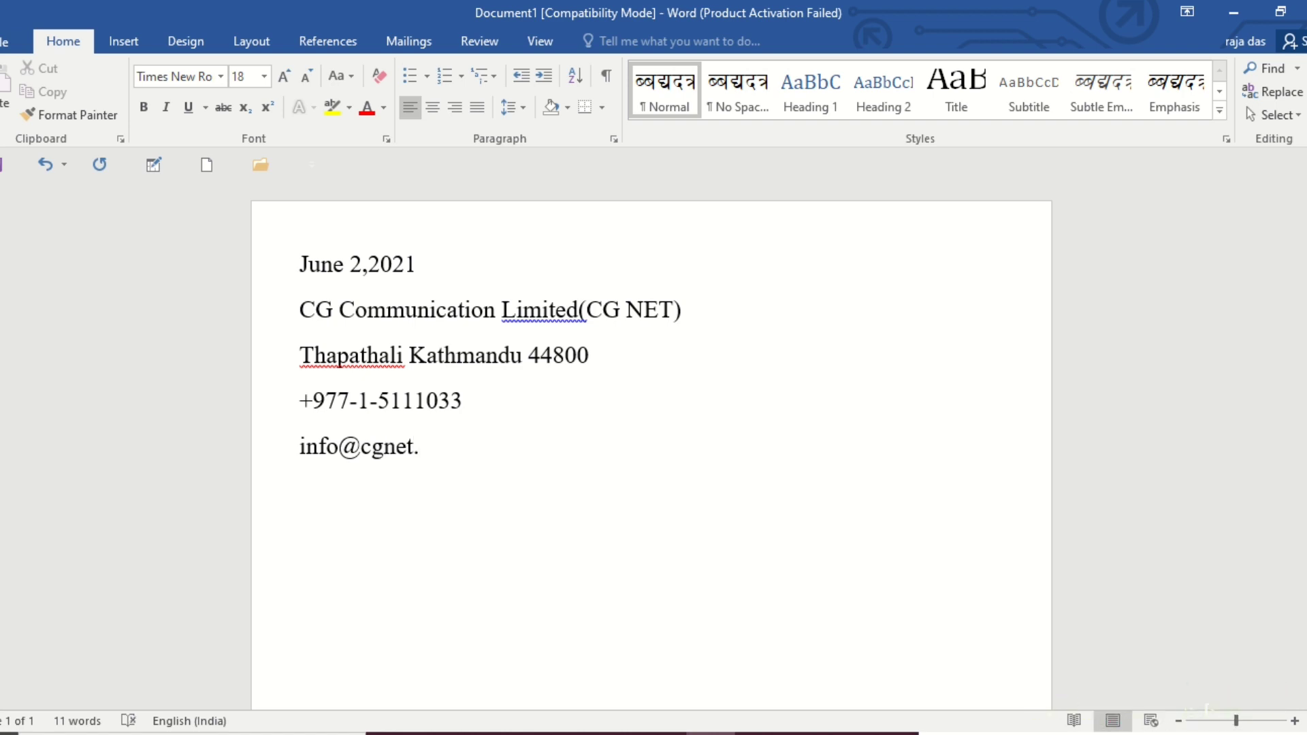
Enter the company's e-mail address below the phone number and start a new line.
key("Return")
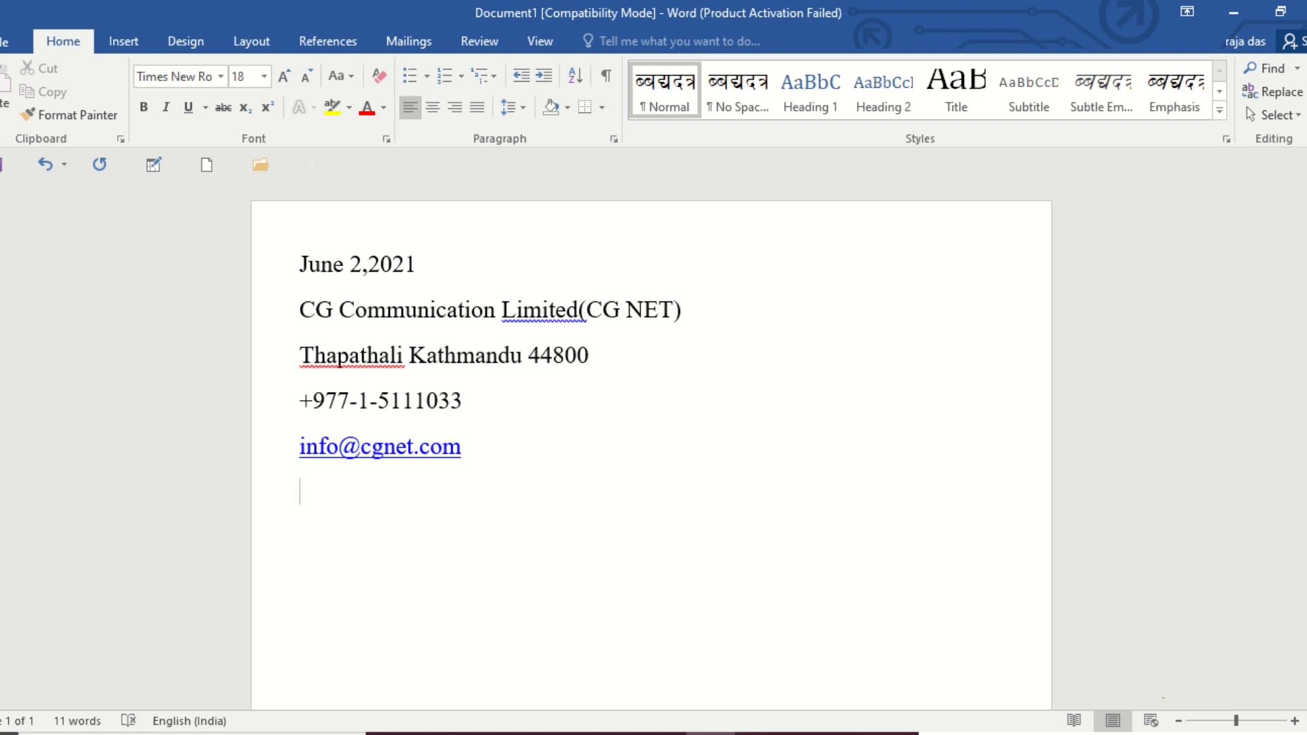
key("Return")
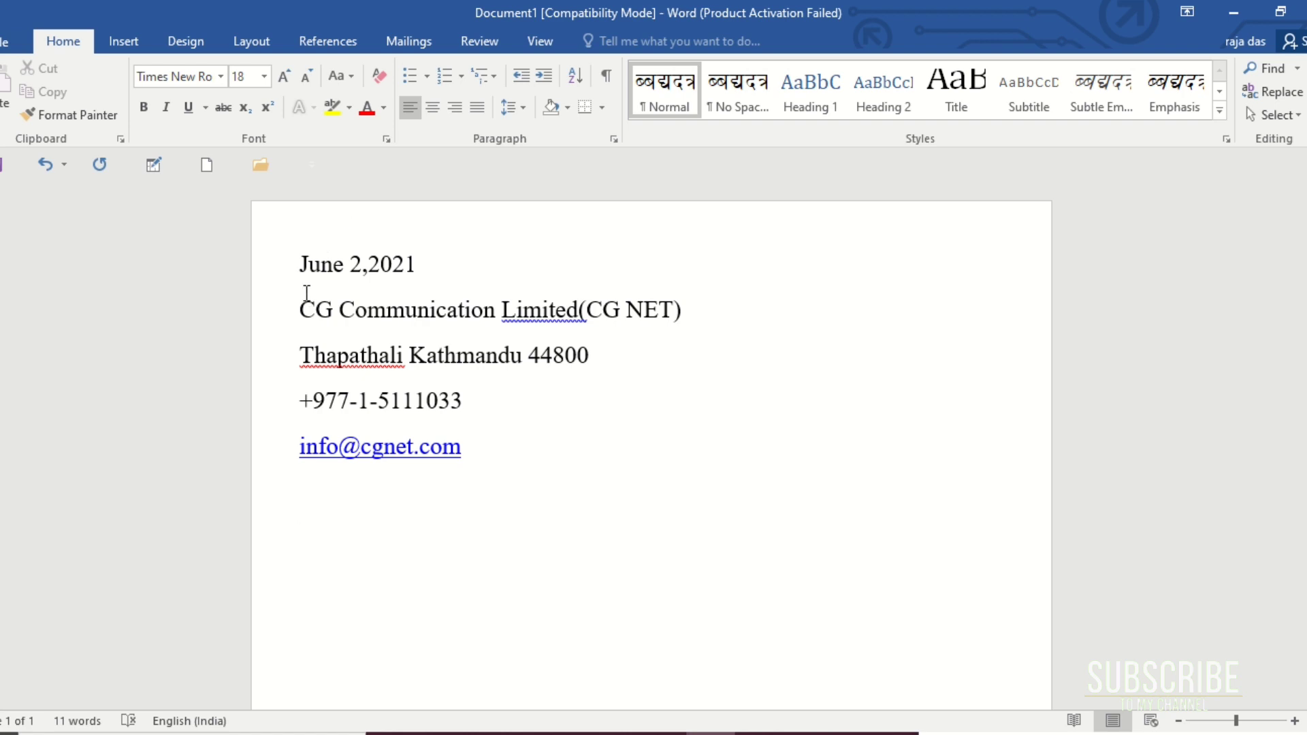
Insert a blank line between the date and the company name, and leave a blank line below the e-mail address.
left_click(423, 261)
key("Return")
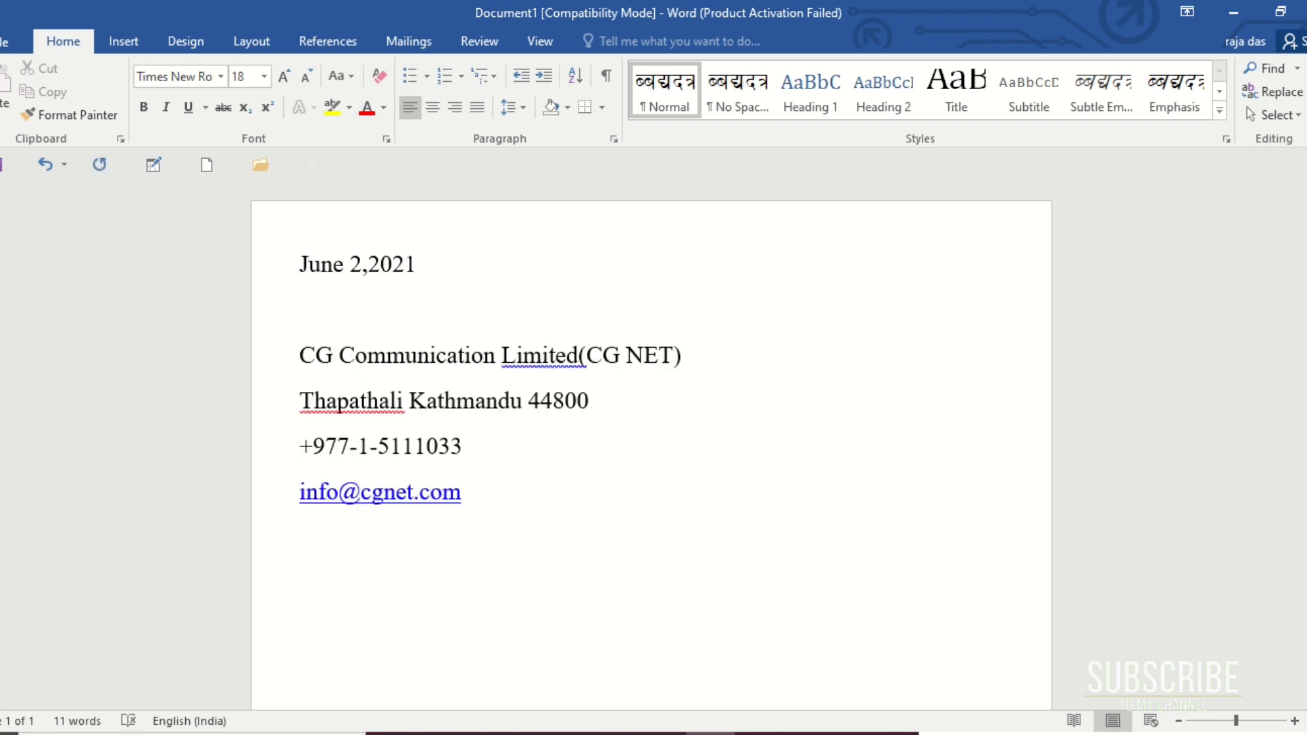
left_click(493, 511)
key("Return")
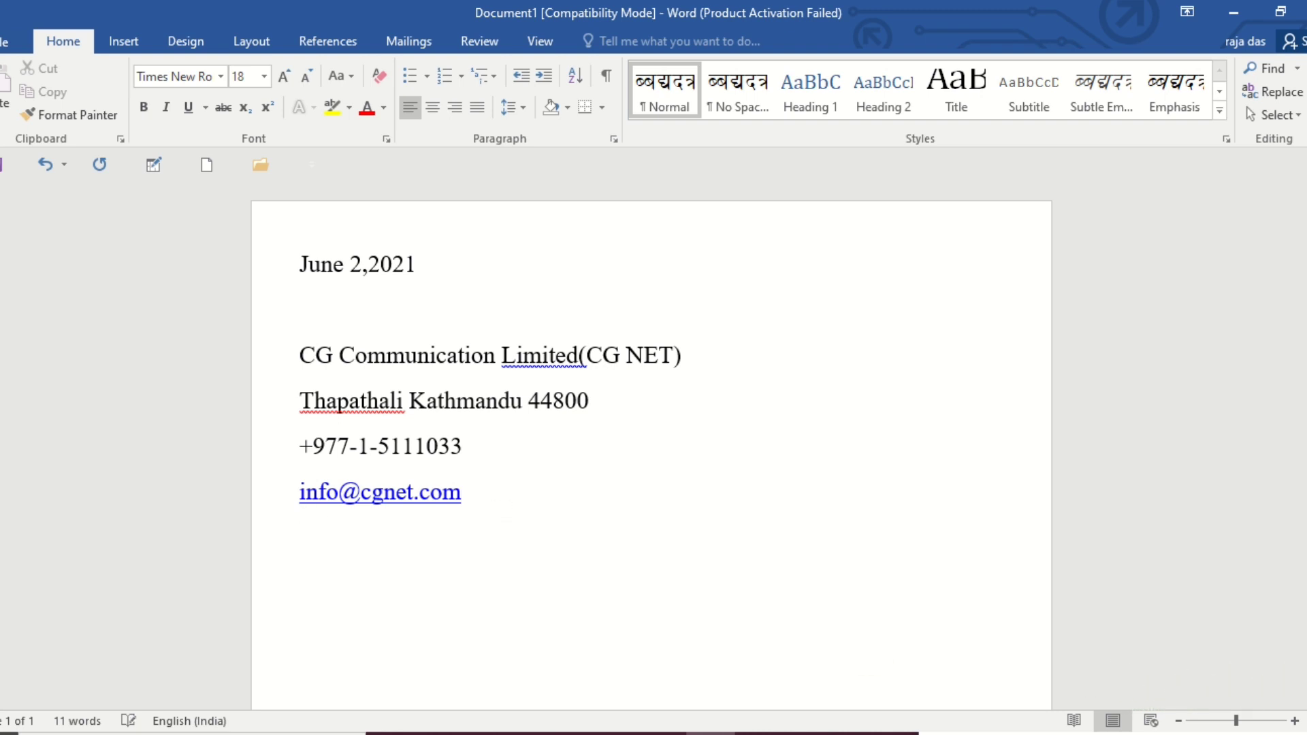
key("Return")
Start the subject line below the e-mail address, after a blank line, with "Sub – Application for the post".
scroll(516, 517, "down", 2)
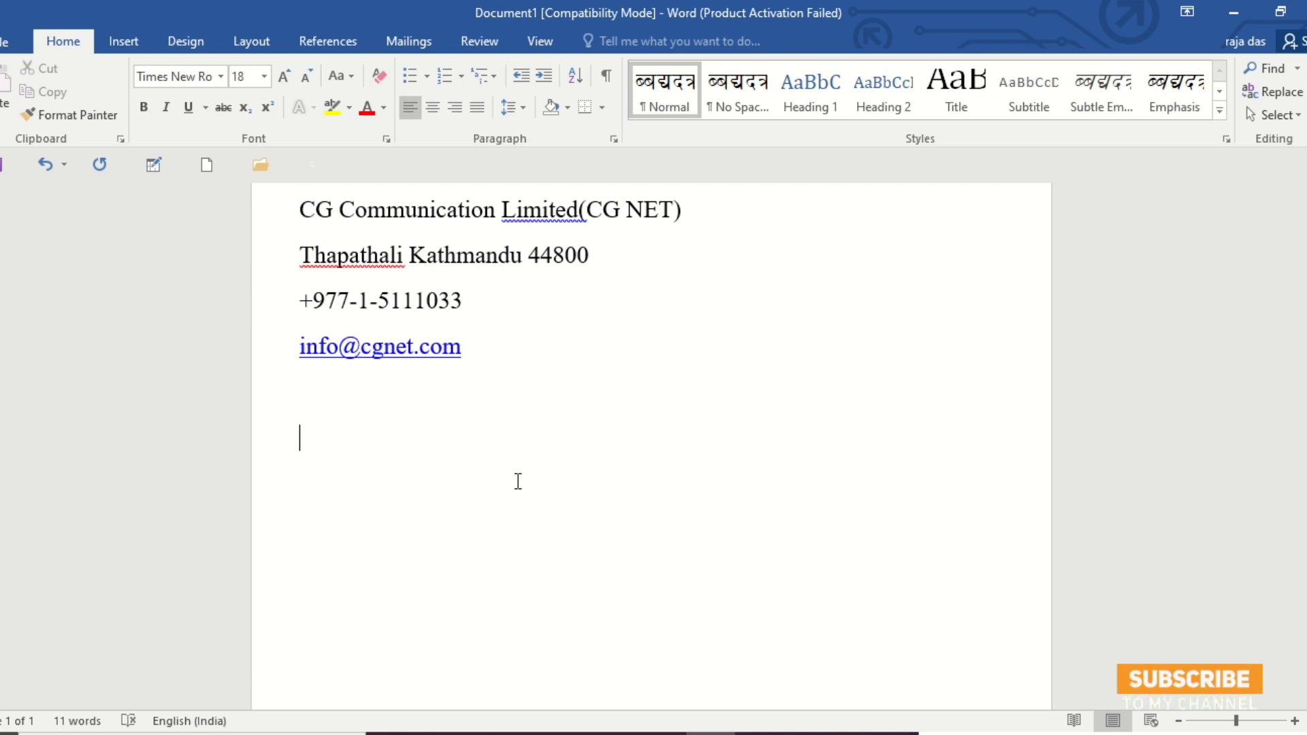
type("U")
key("BackSpace")
type("Sub")
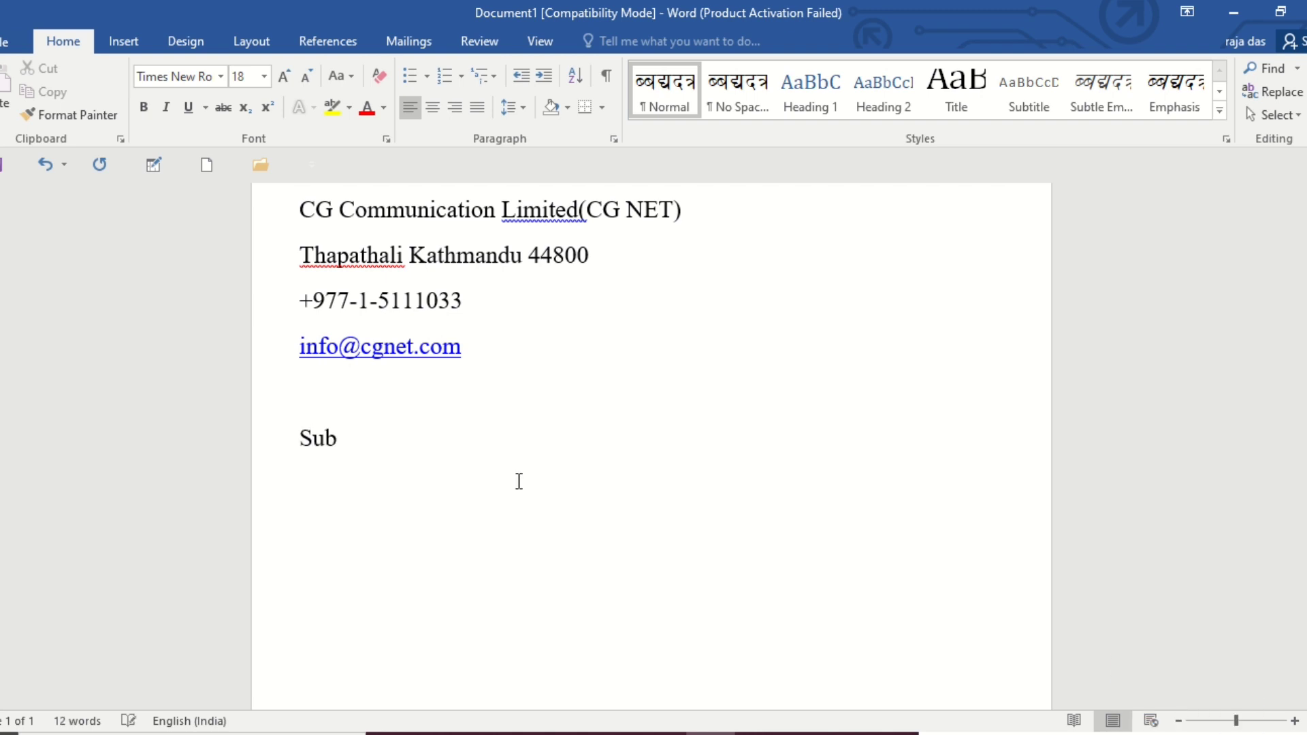
type(" _")
key("BackSpace")
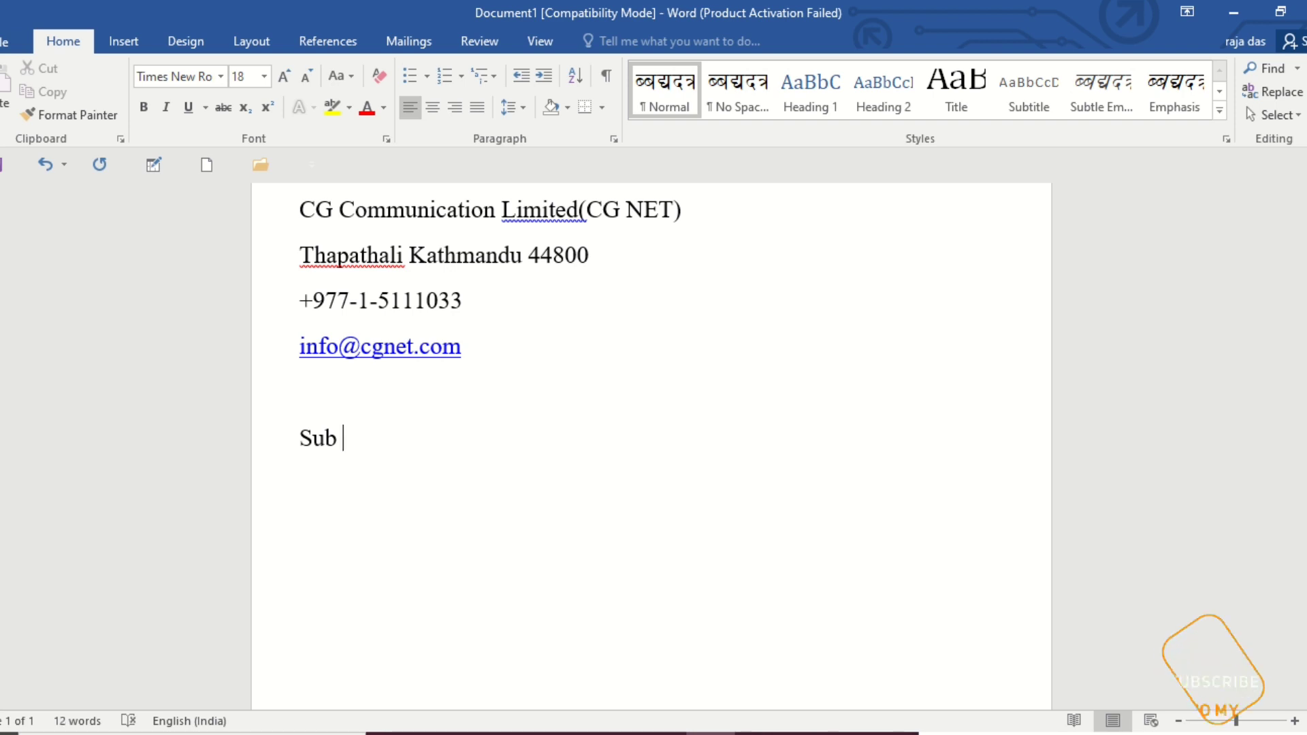
type("-")
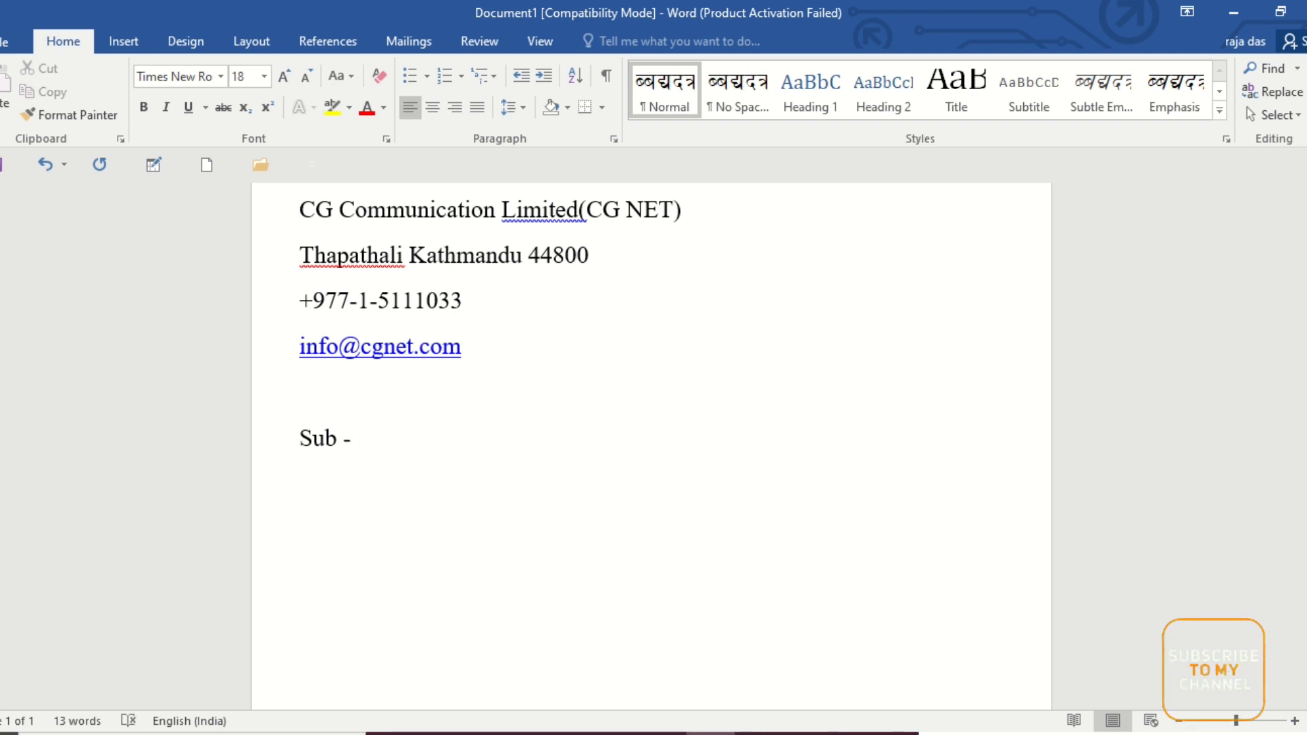
type(" Applica")
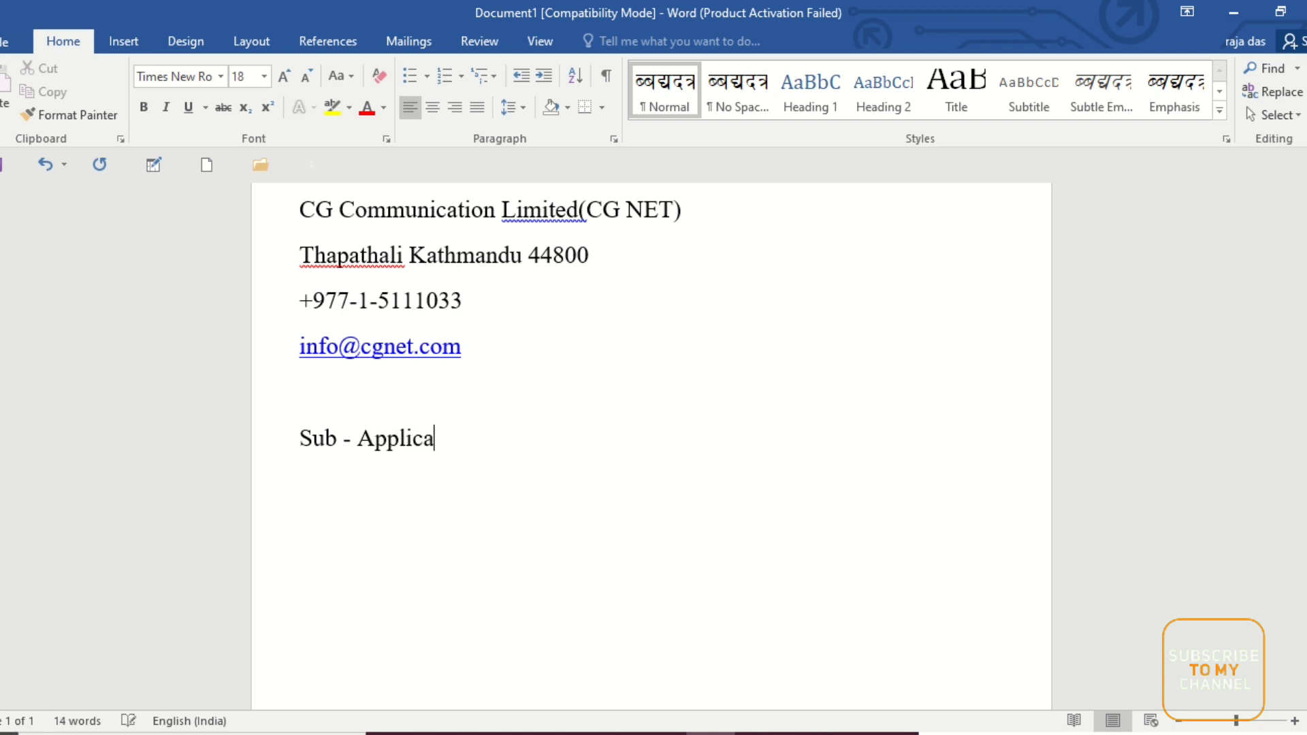
type("tion ")
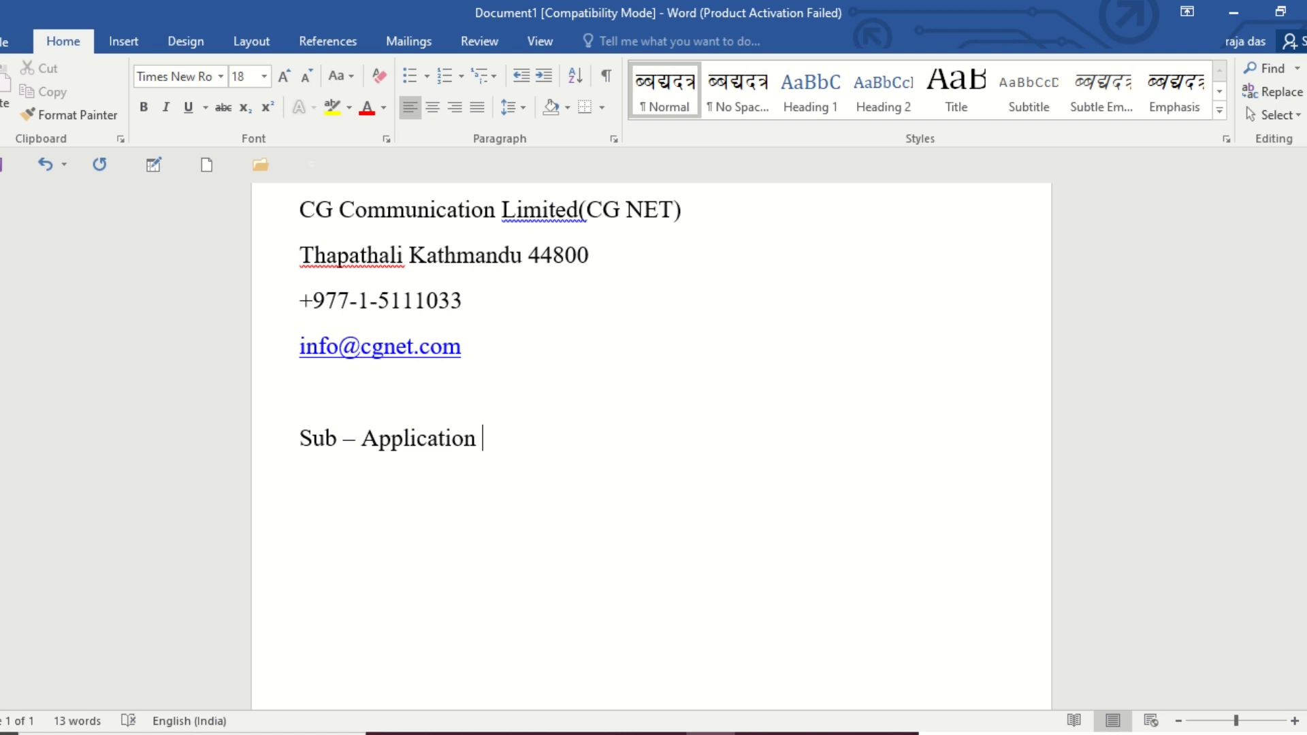
type("for the ")
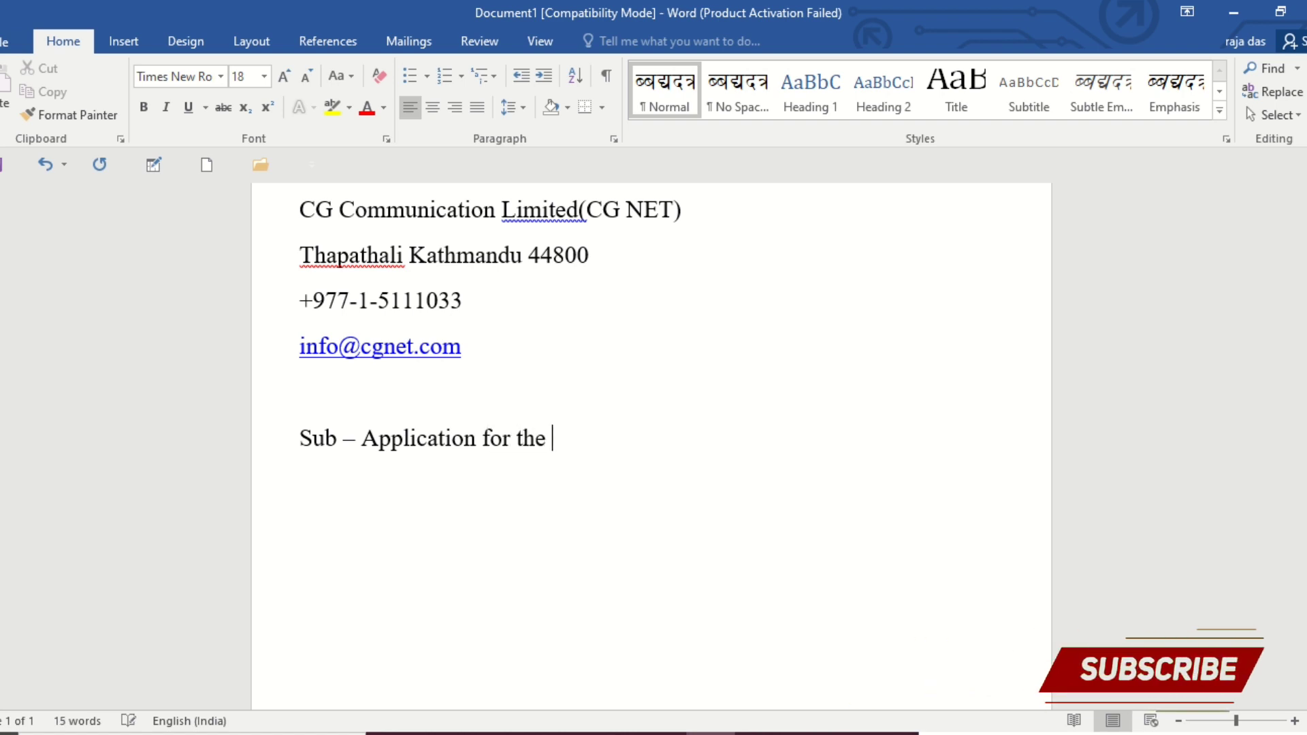
type("post")
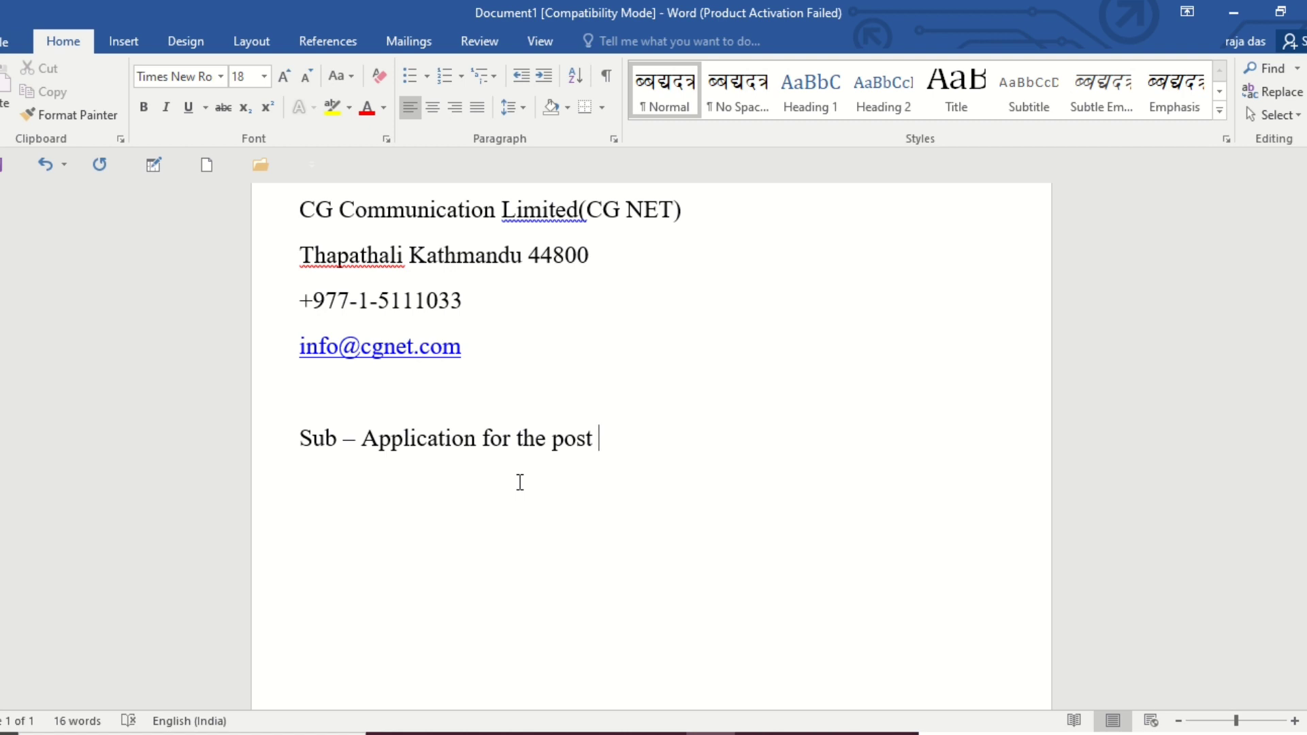
type(" call center")
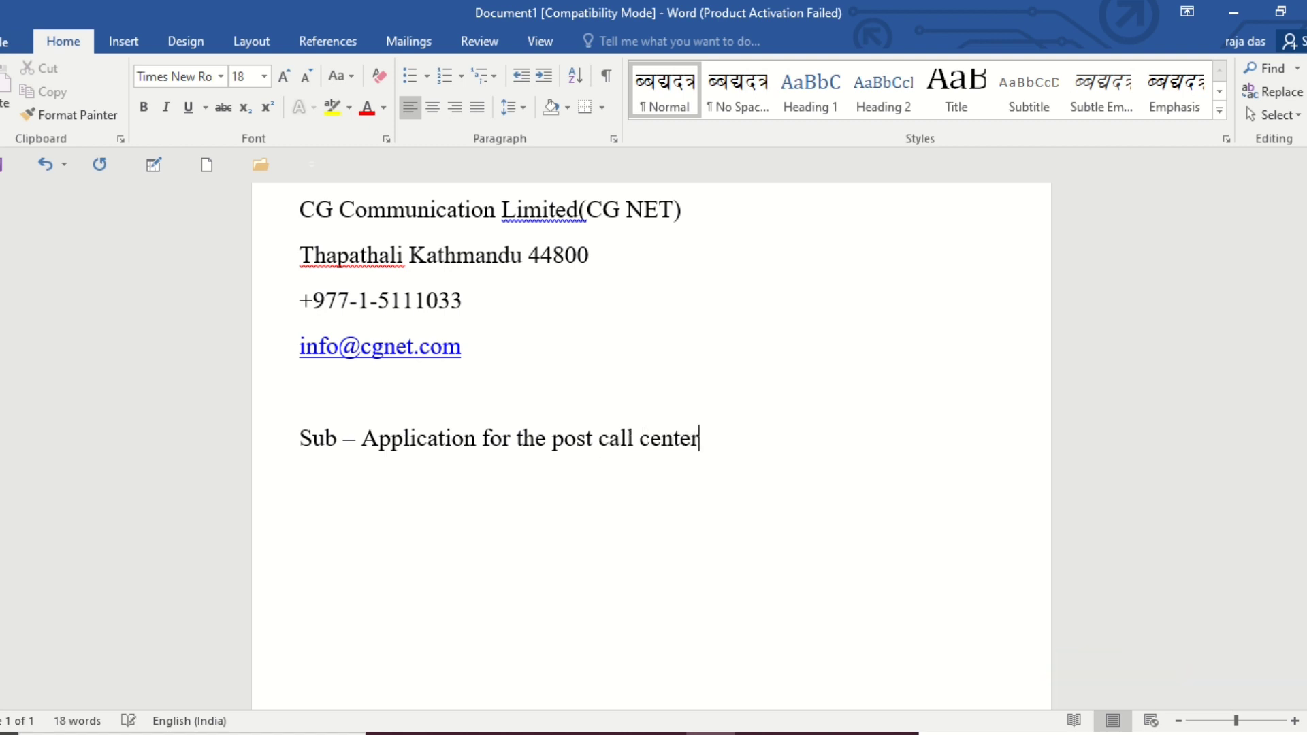
type(" represe")
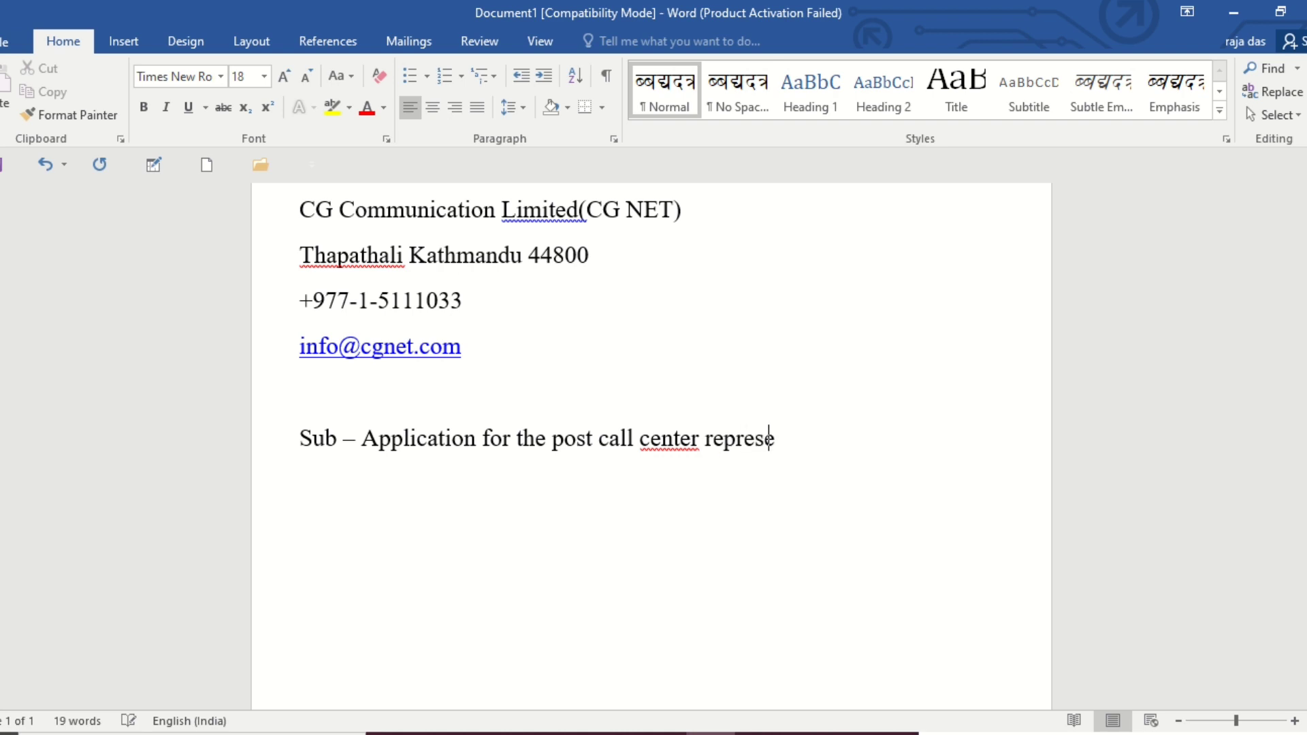
type("nti")
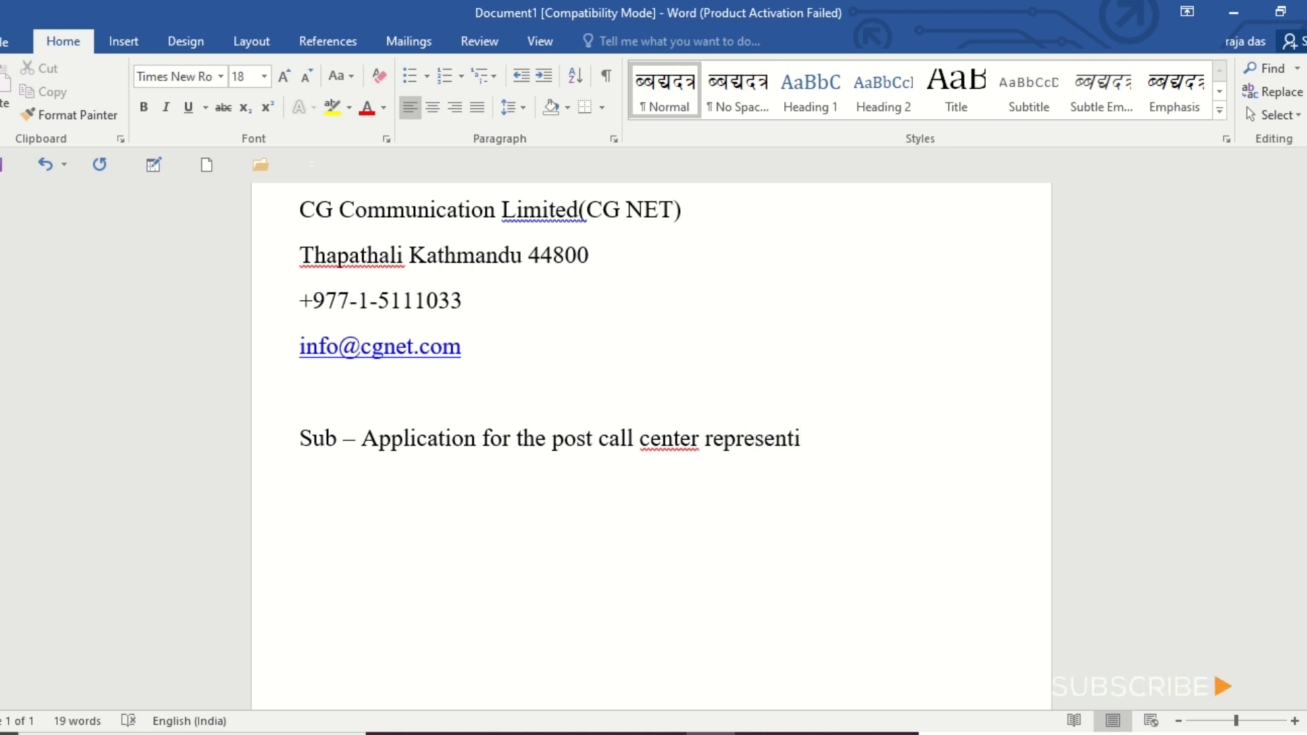
type("ve.")
Complete the subject line with "call center representive." and start a new line.
key("Return")
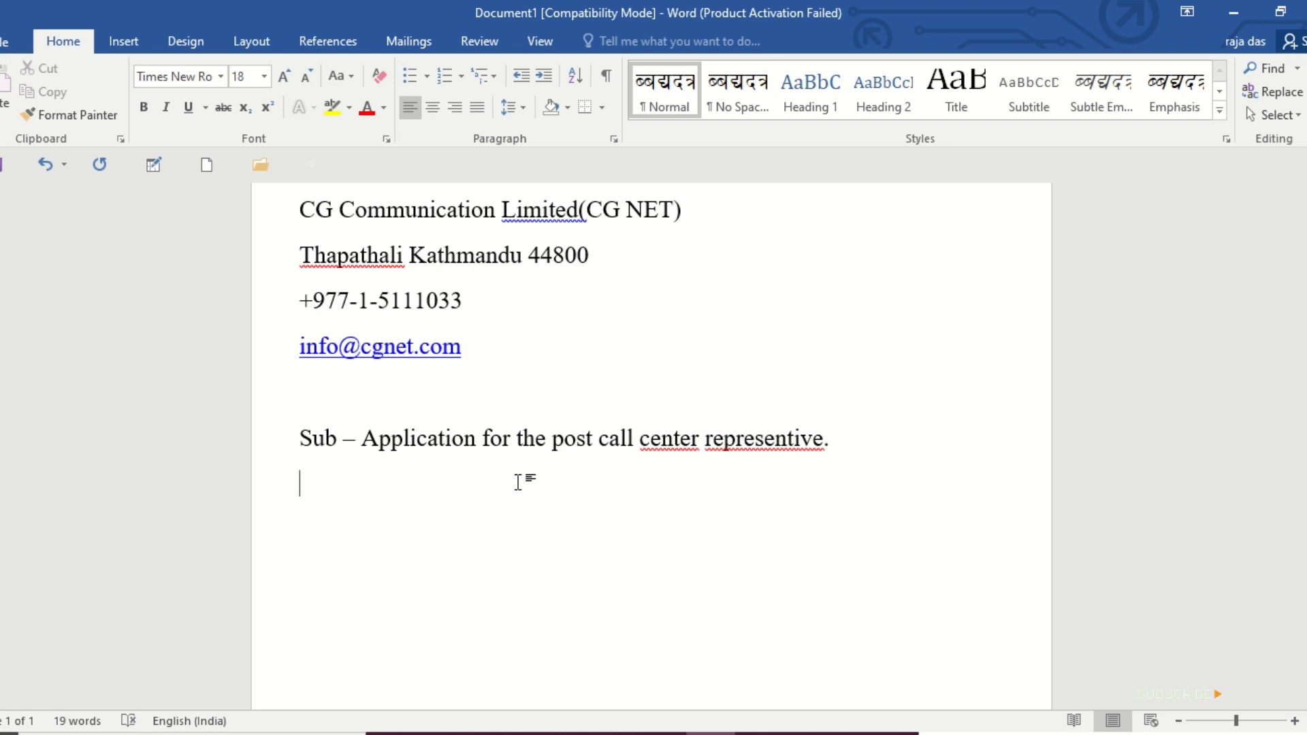
Enter the salutation "Dear Sir/Mam," below the subject line and start a new line.
type("Dear Si")
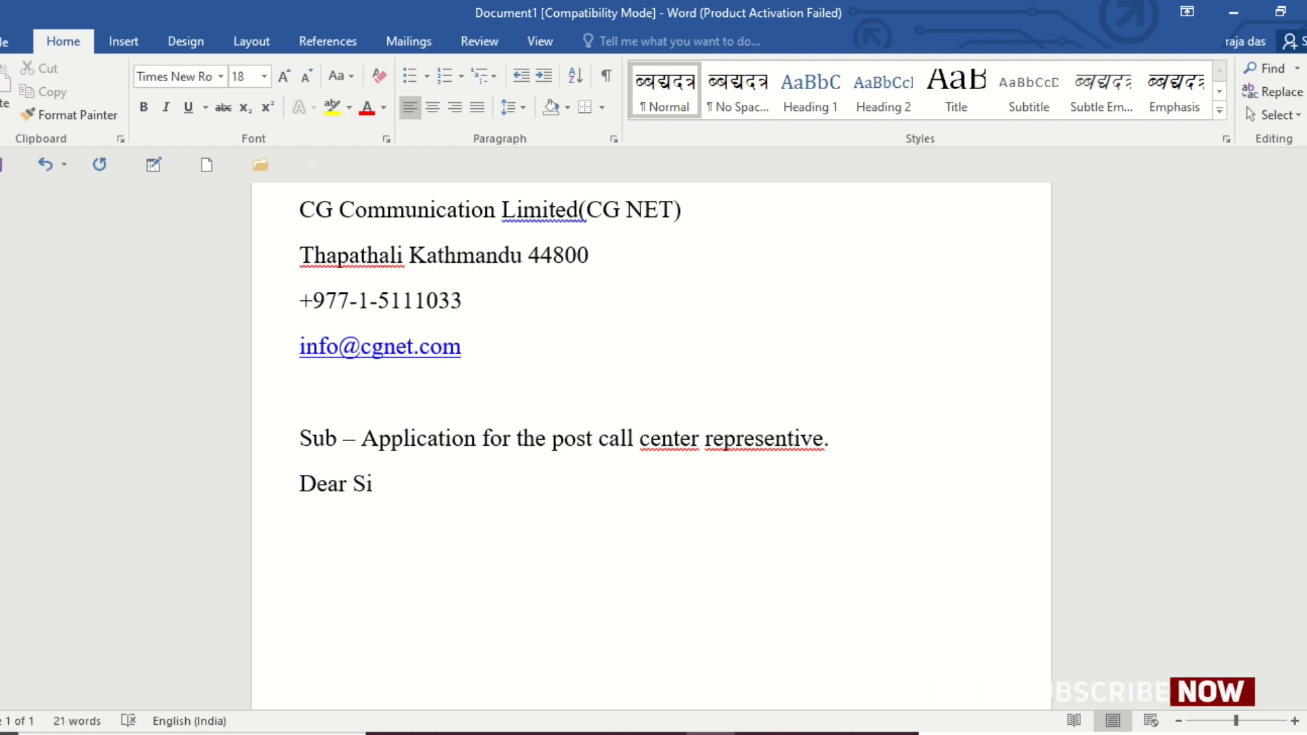
type("r/Mam")
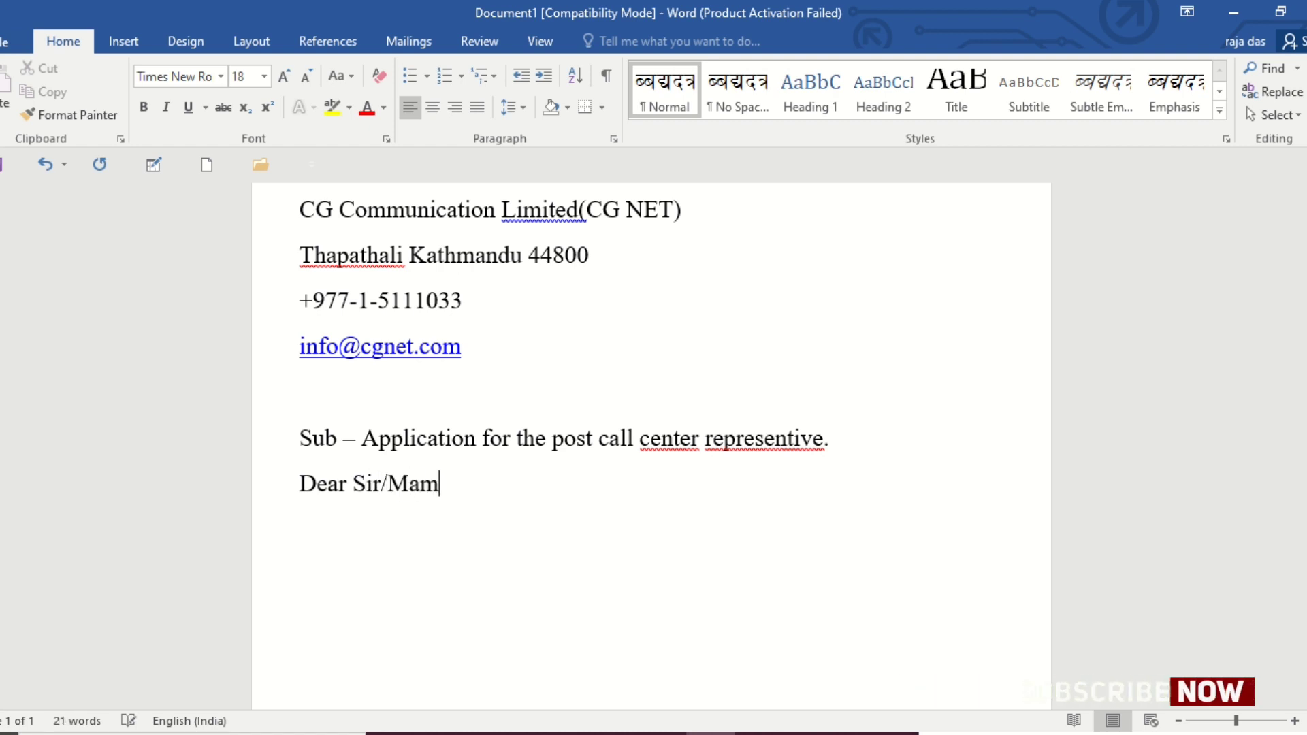
type(",")
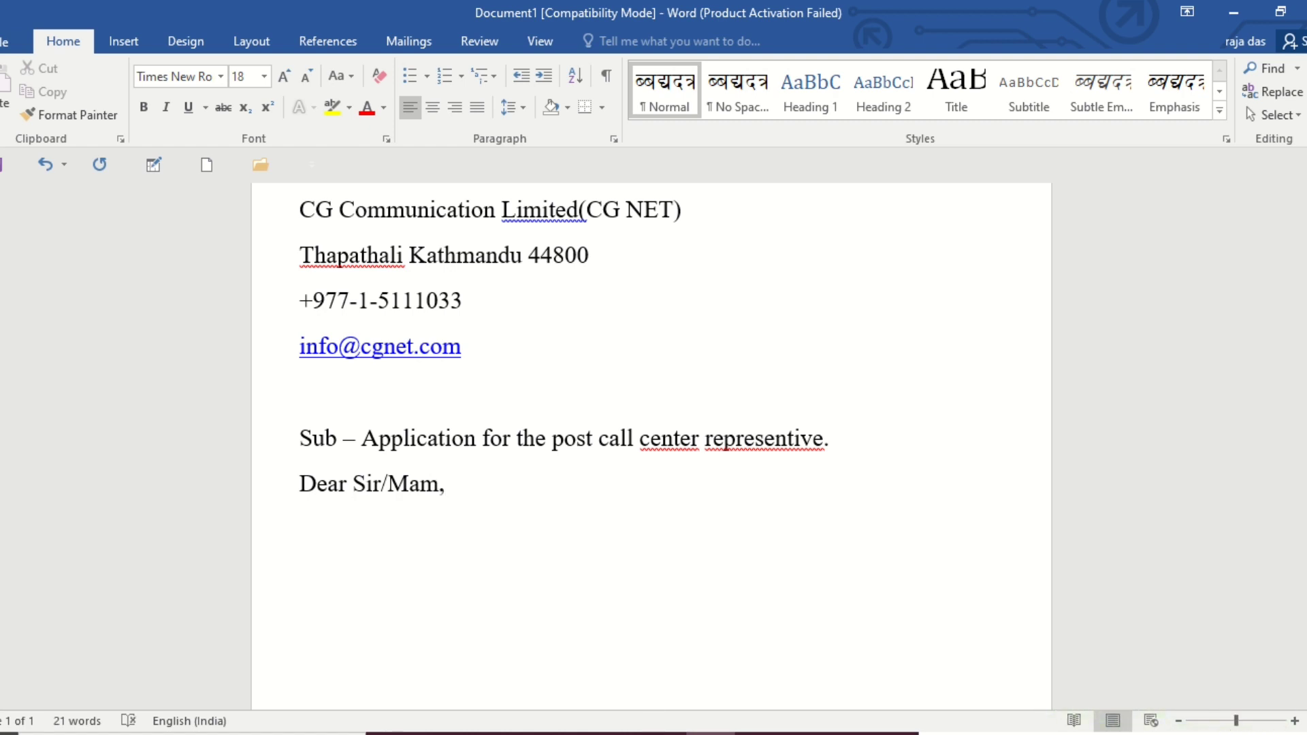
key("Return")
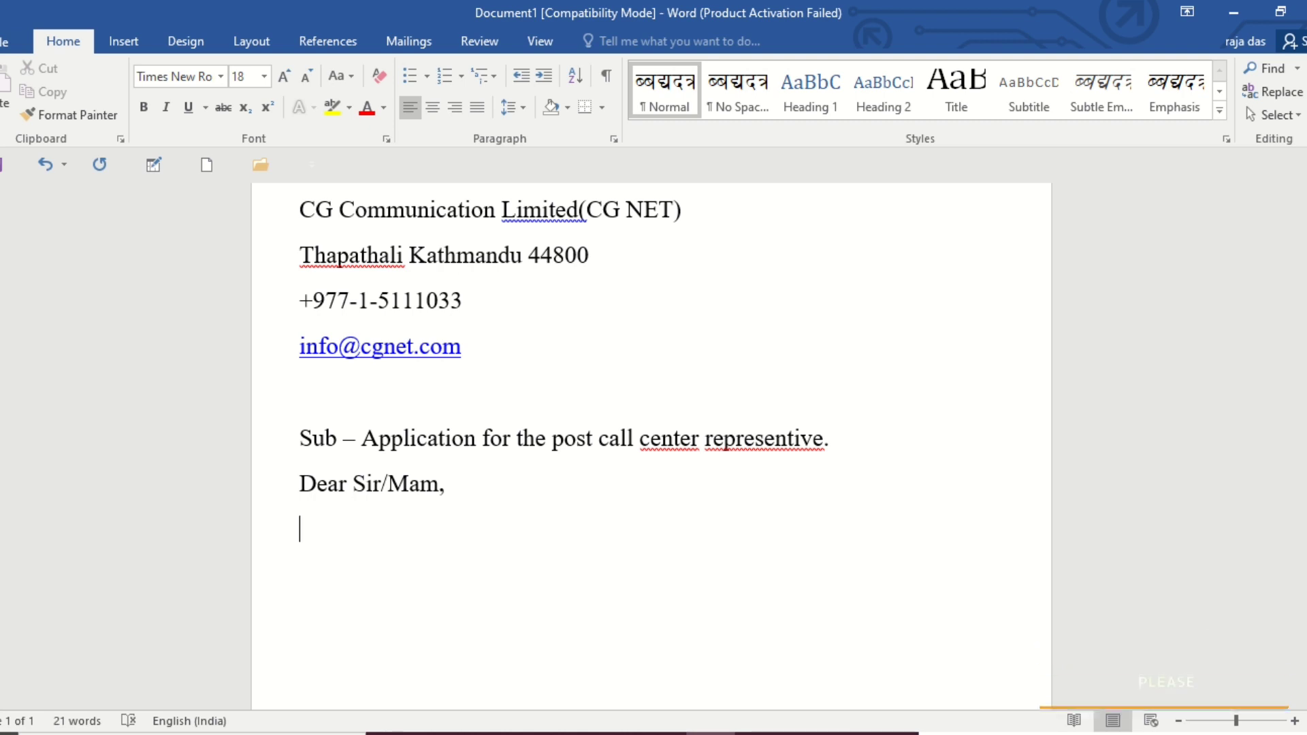
Begin the letter's body below the salutation with "In response to your advertisement".
type("I")
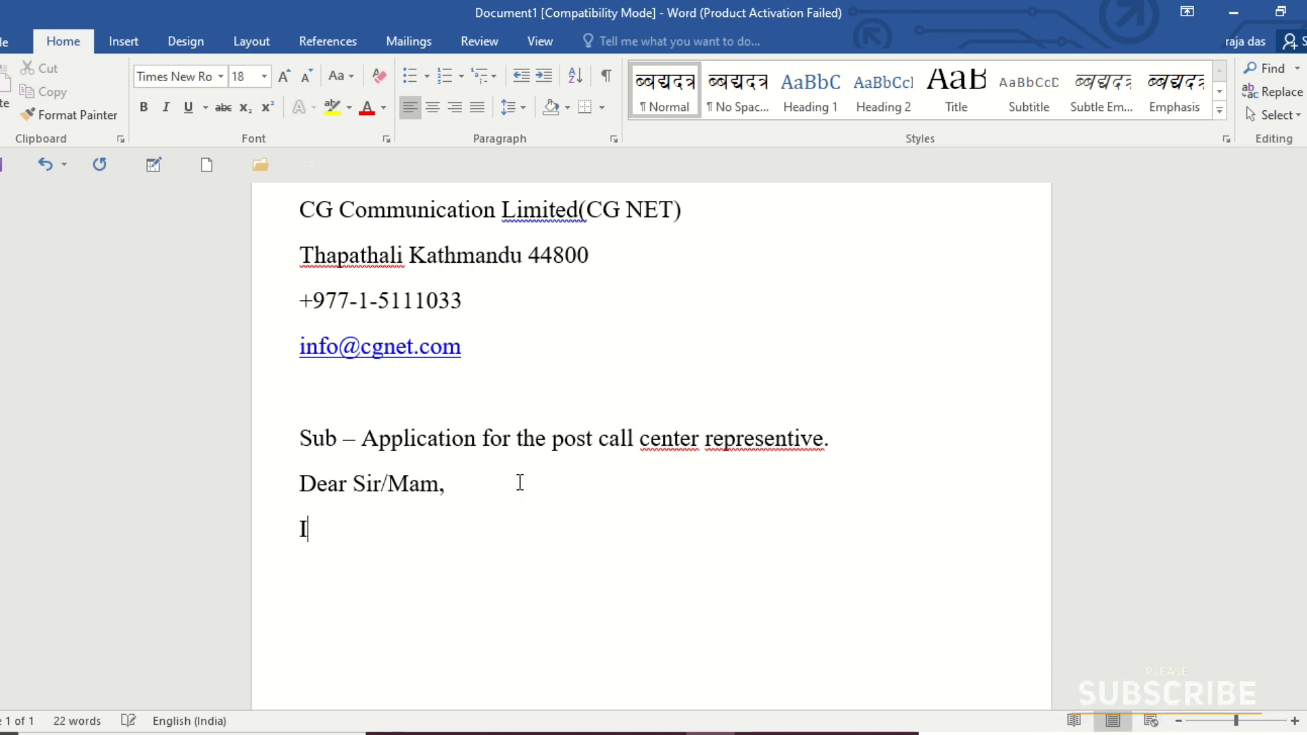
type("n res")
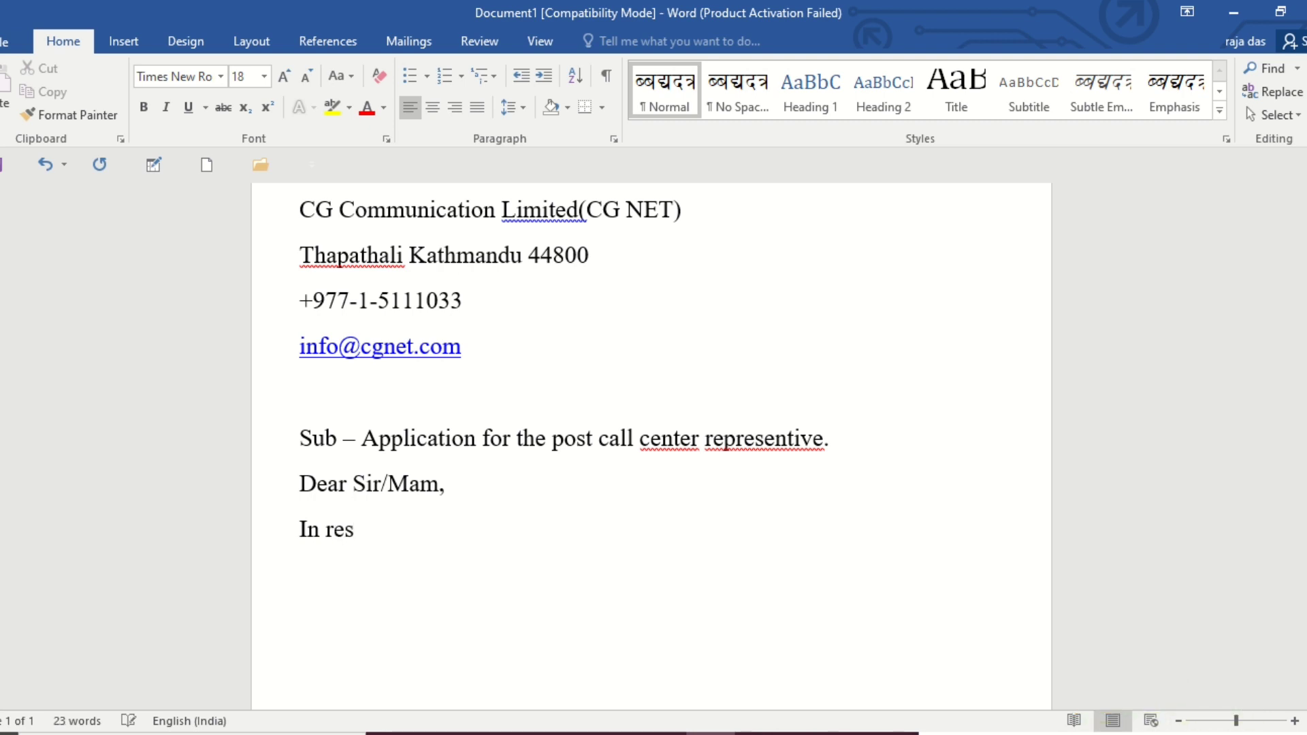
type("ponse to you")
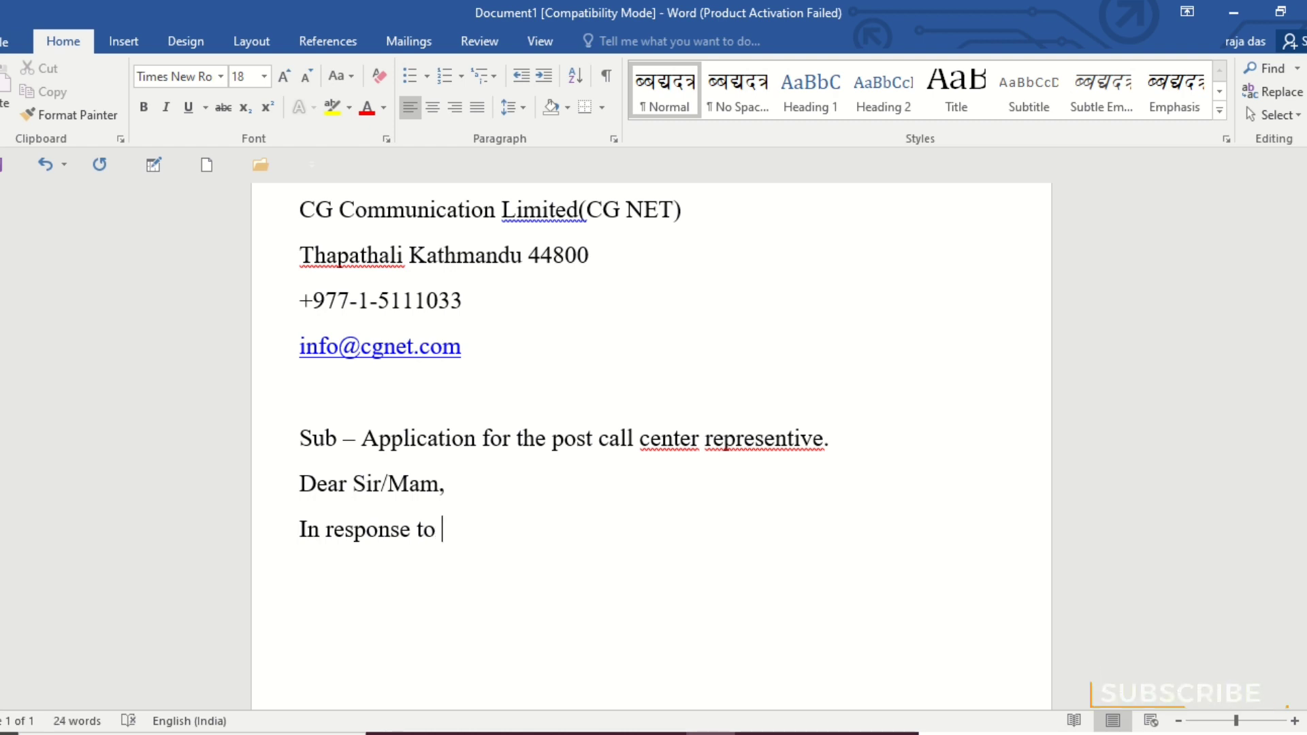
type("r ")
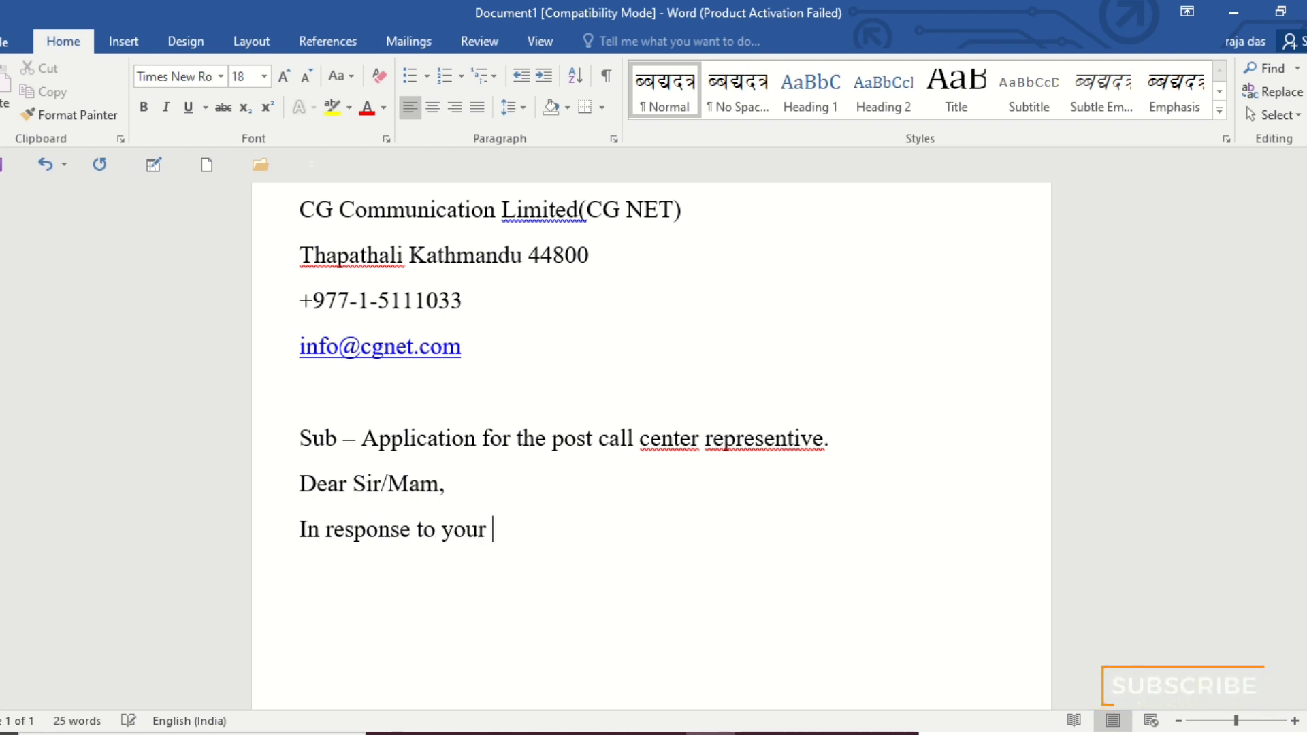
type("advertisement")
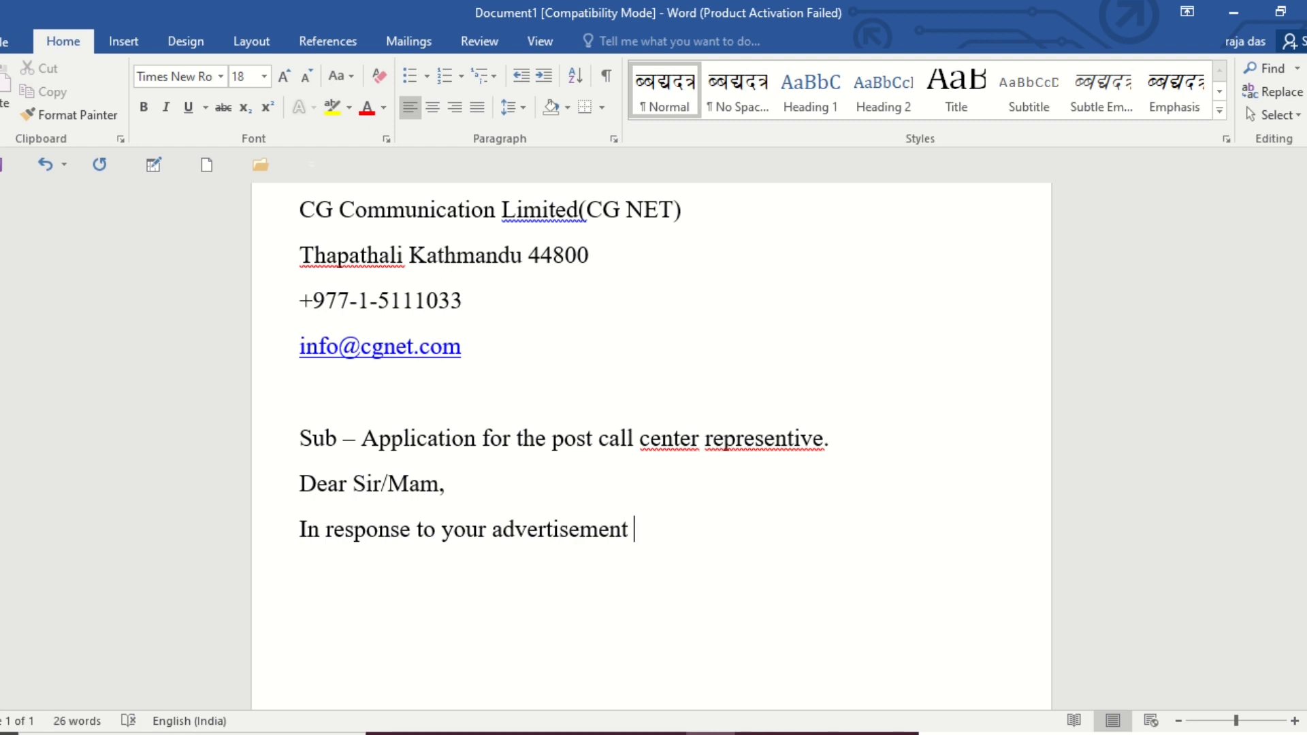
type(" in theb")
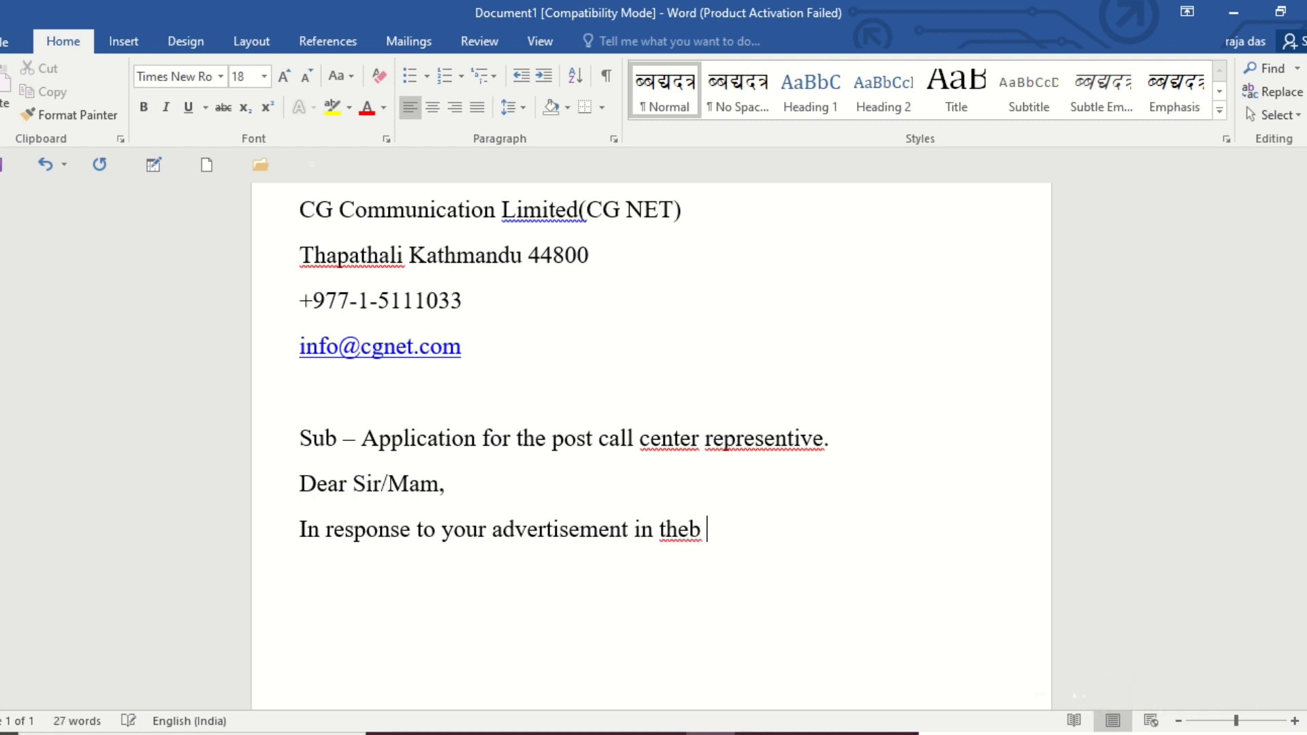
key("BackSpace")
key("BackSpace")
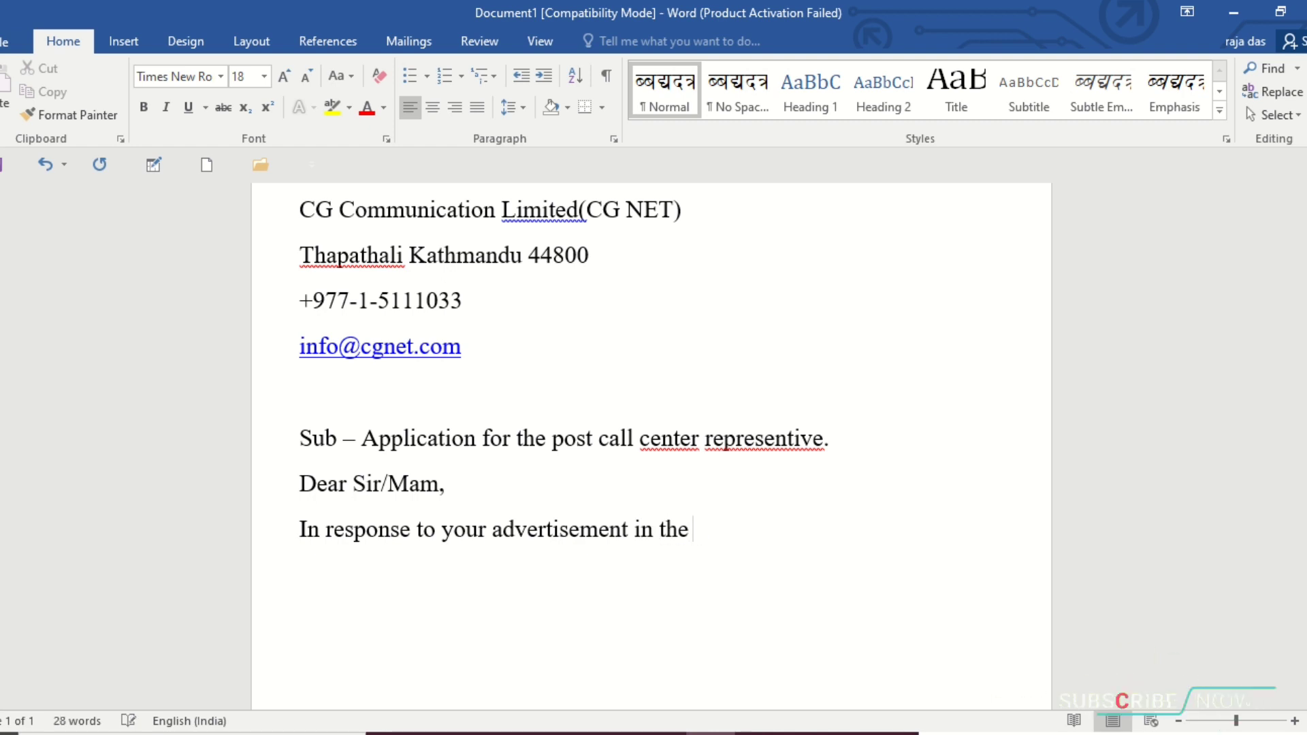
type("www")
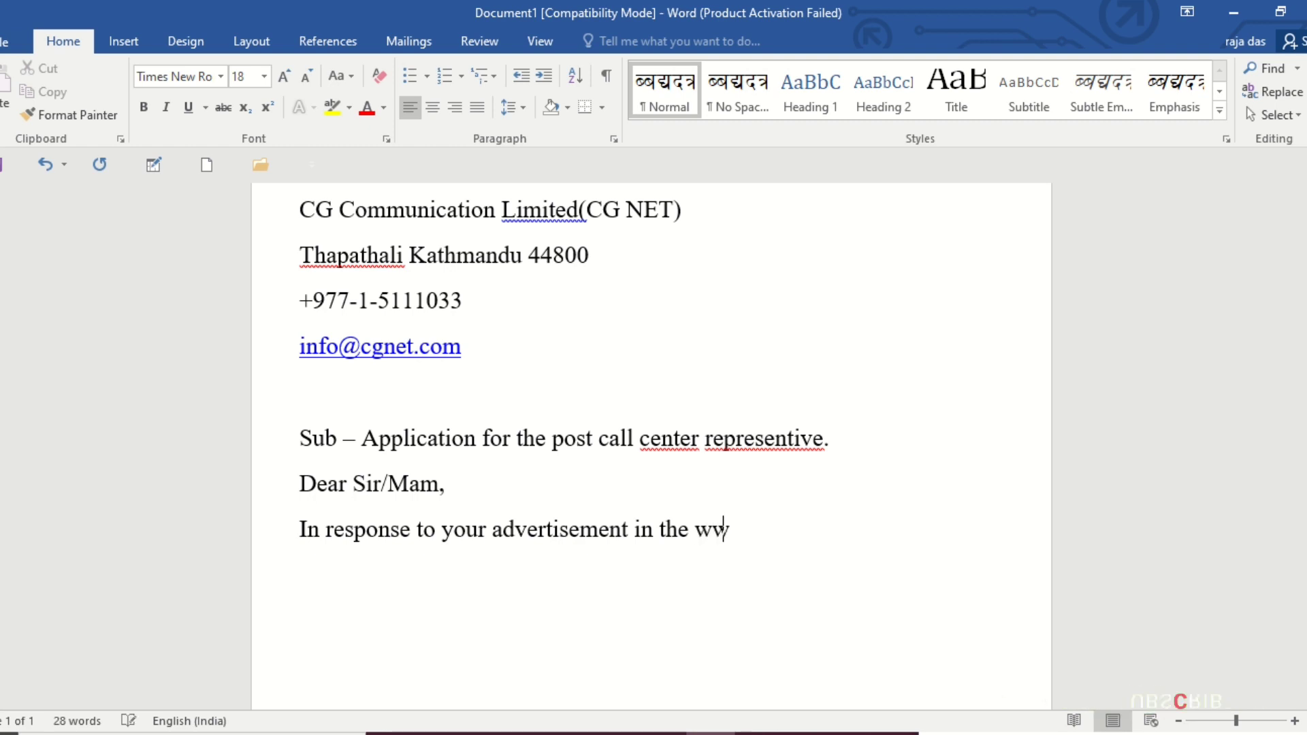
type(".cg")
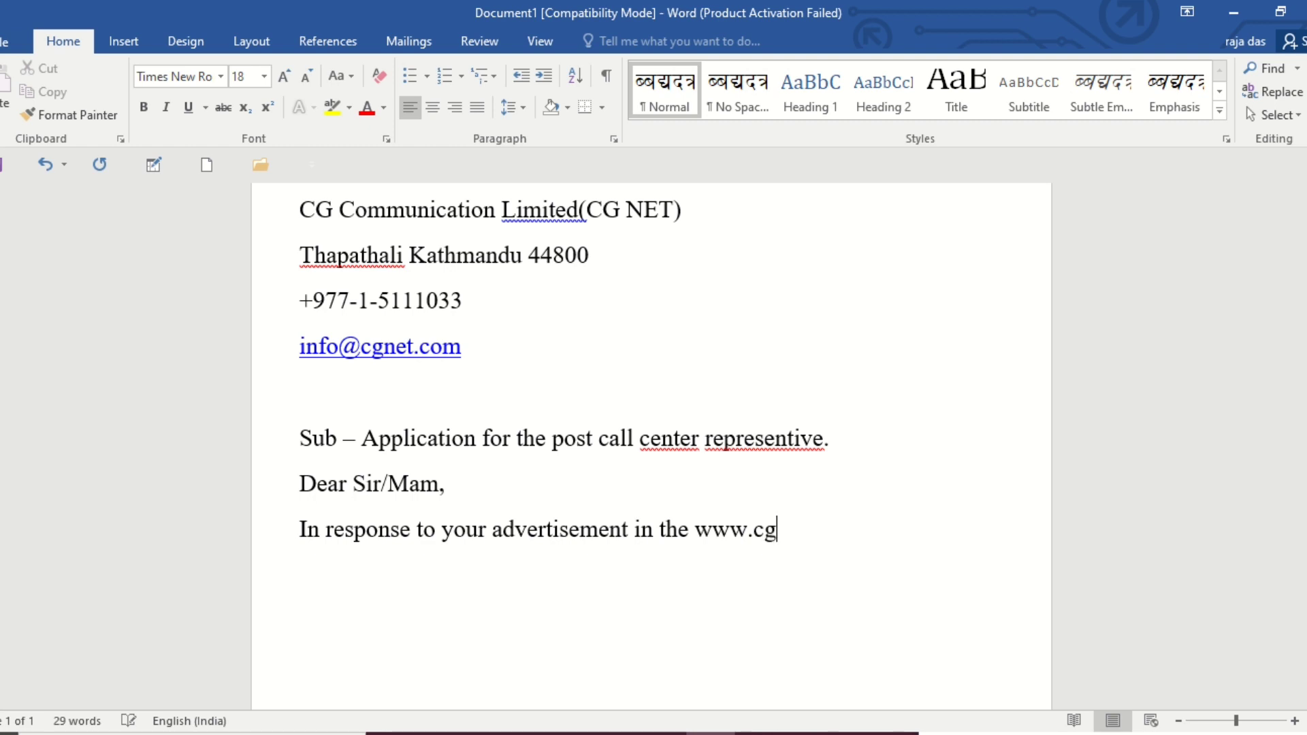
type("net.com")
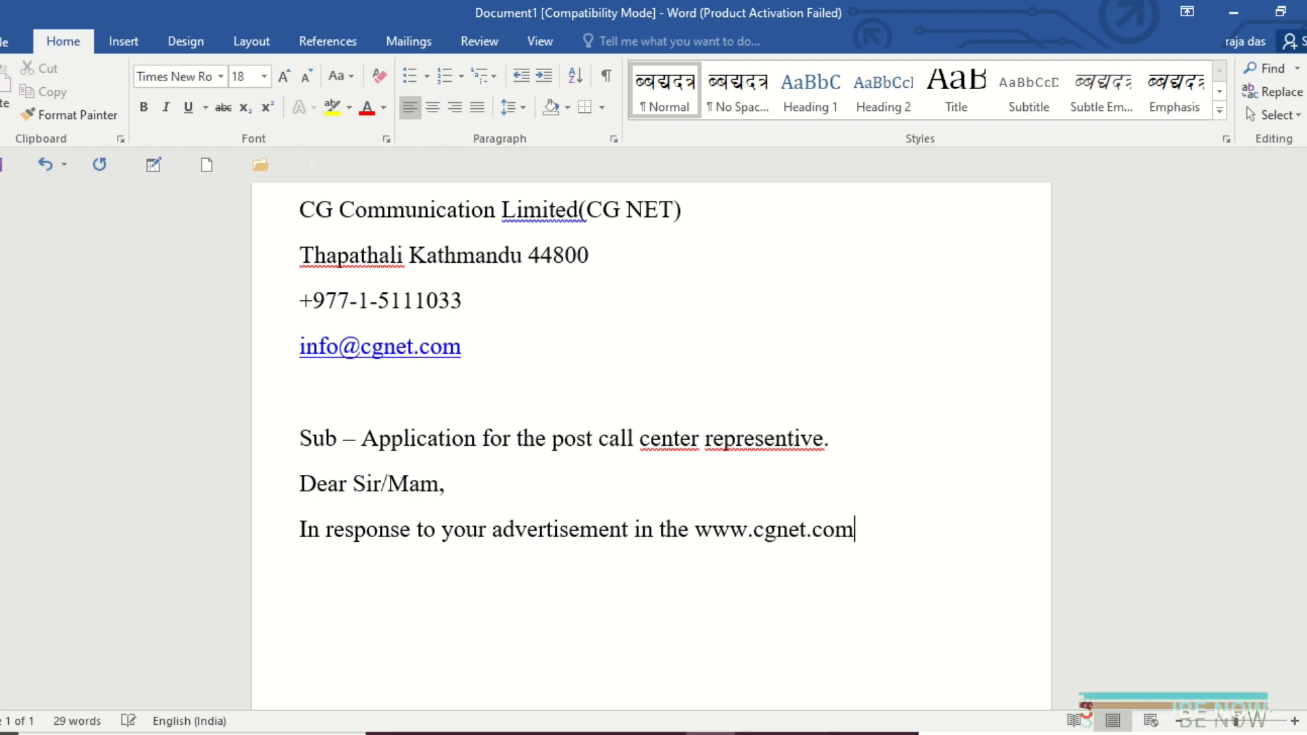
type(".np")
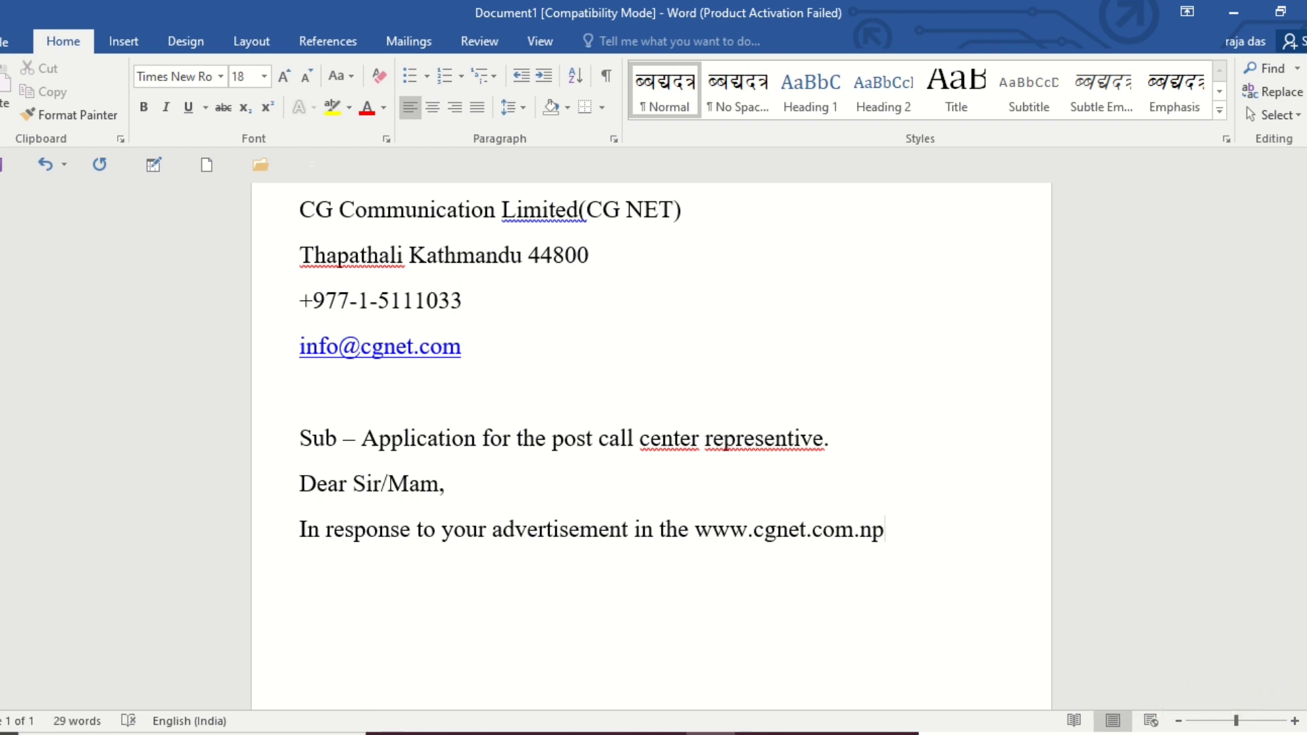
Finish the opening sentence with the advertisement's date, "dated 1 june ,2021.".
type("dated")
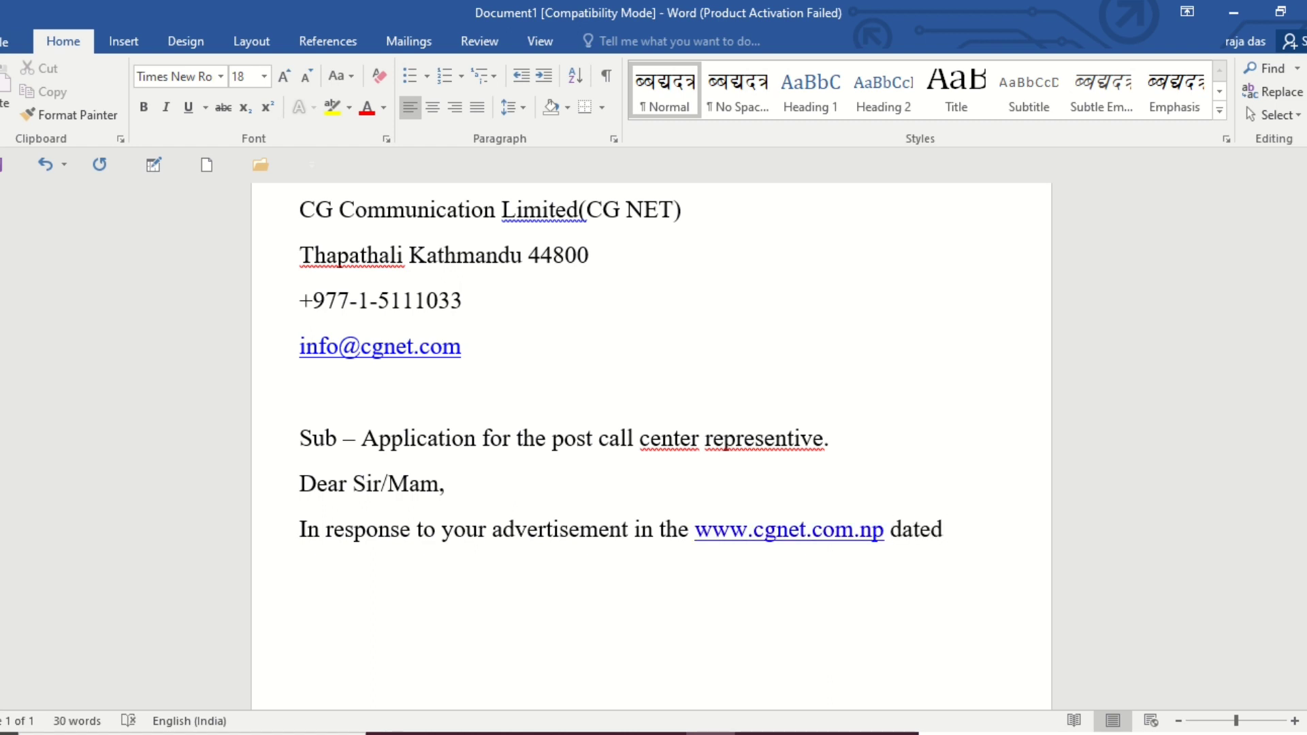
type(" 1 june")
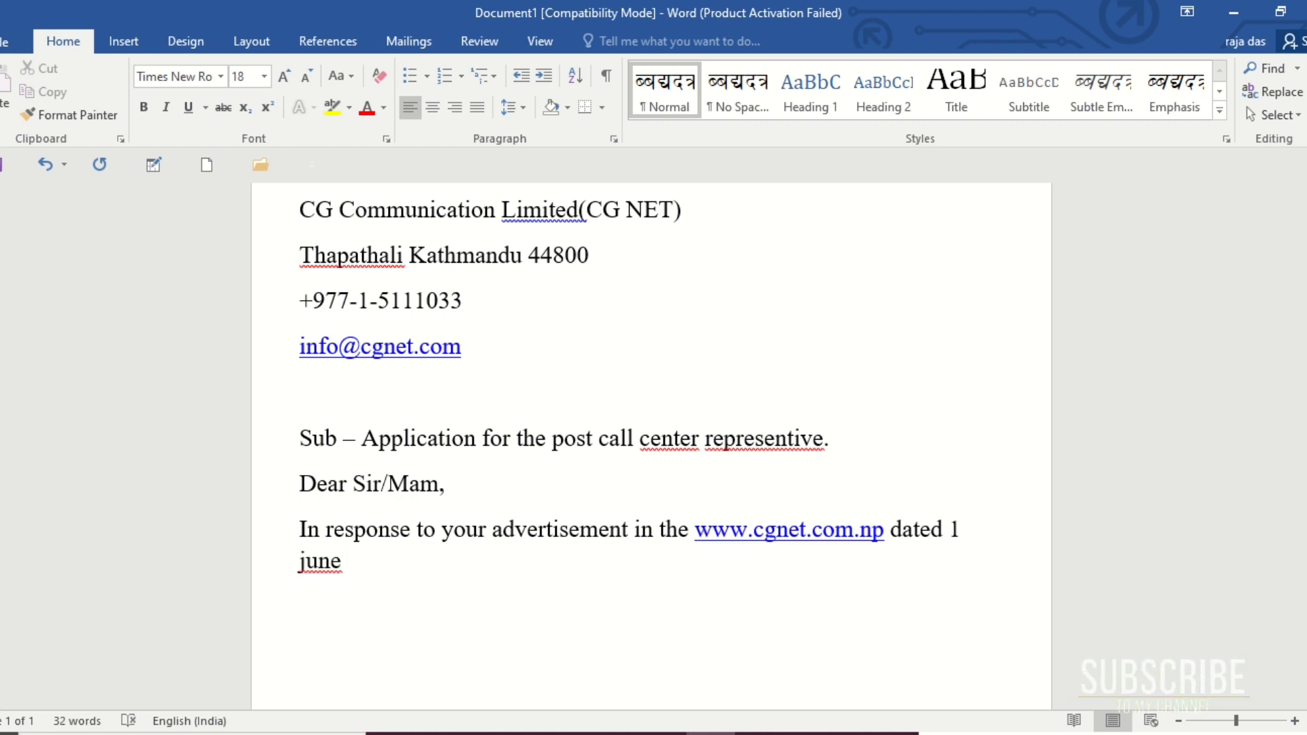
type(" ,2021")
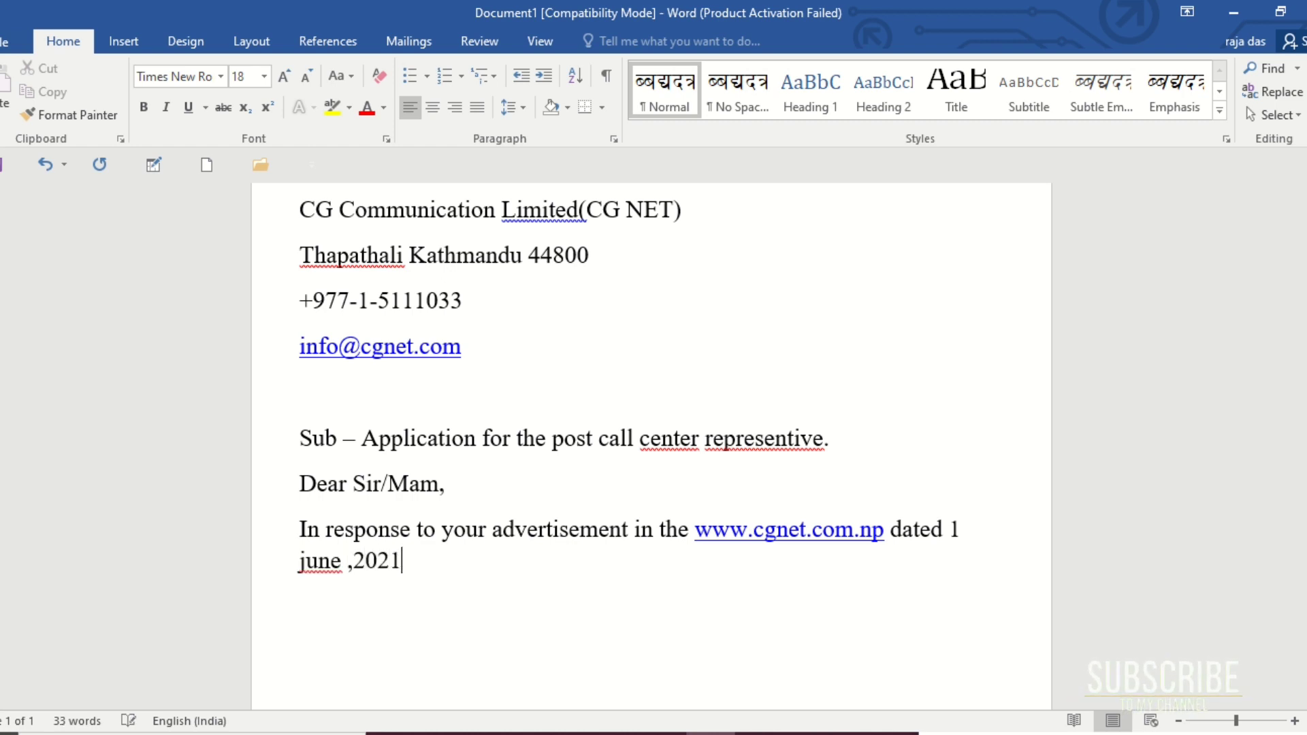
type(",")
key("BackSpace")
type(".")
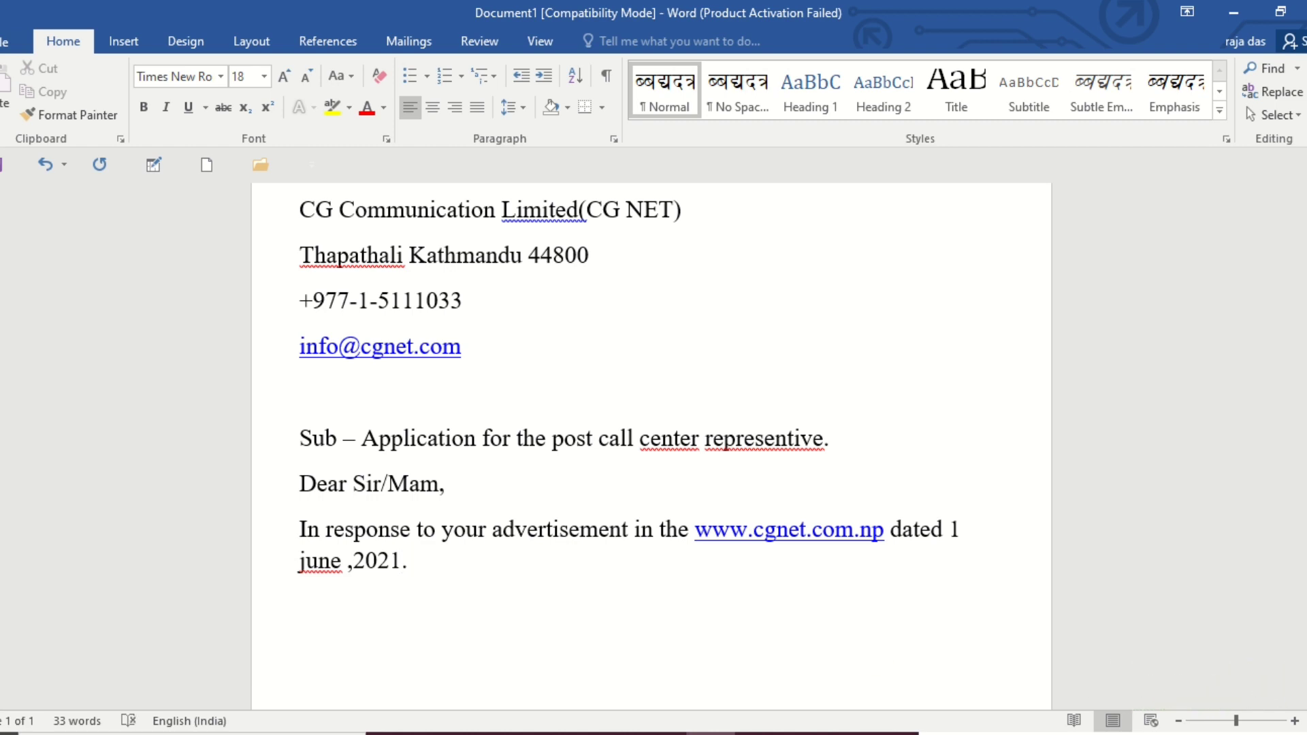
type("I would ")
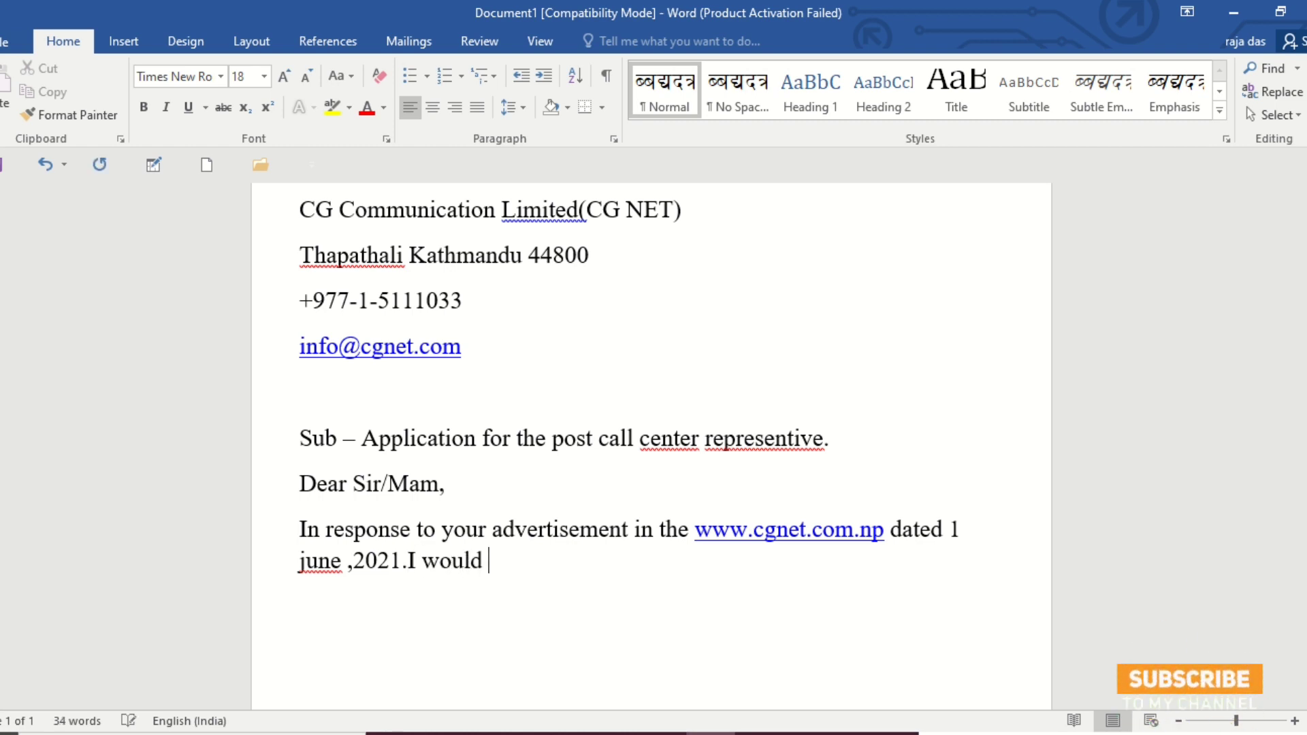
type("like to")
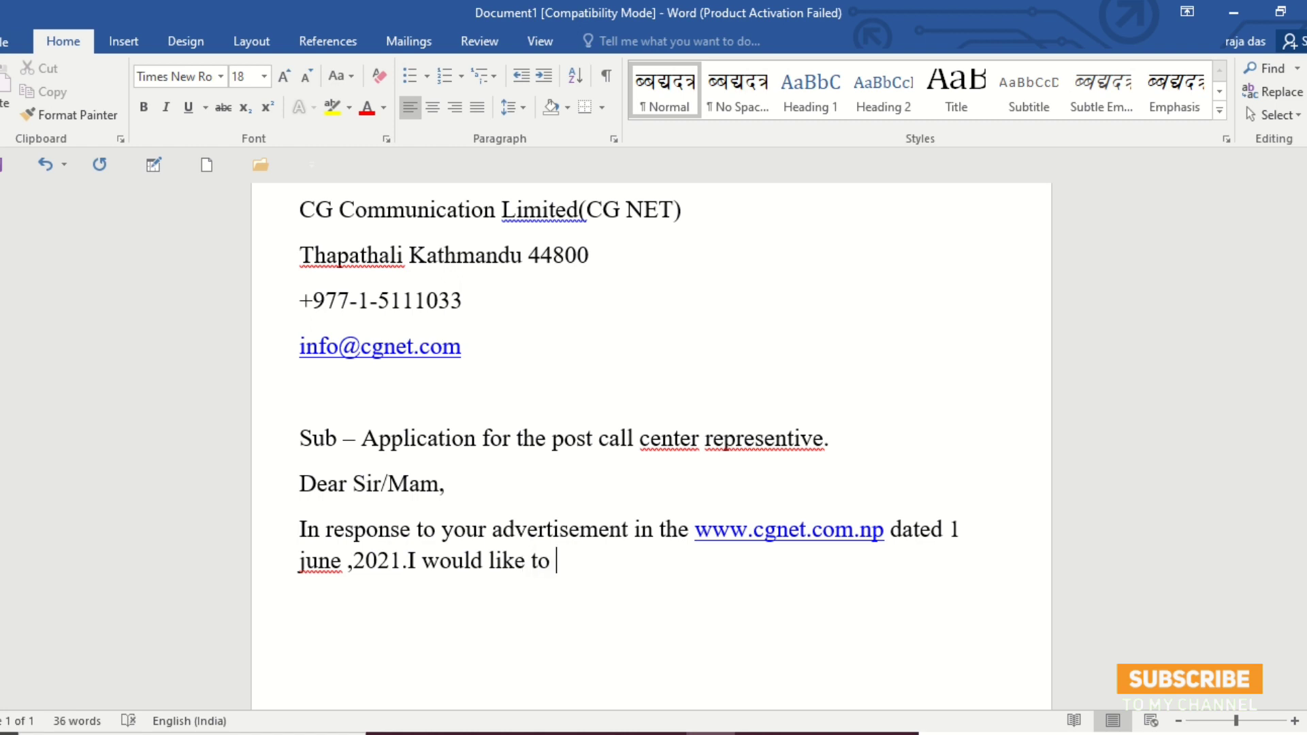
type(" introduce ")
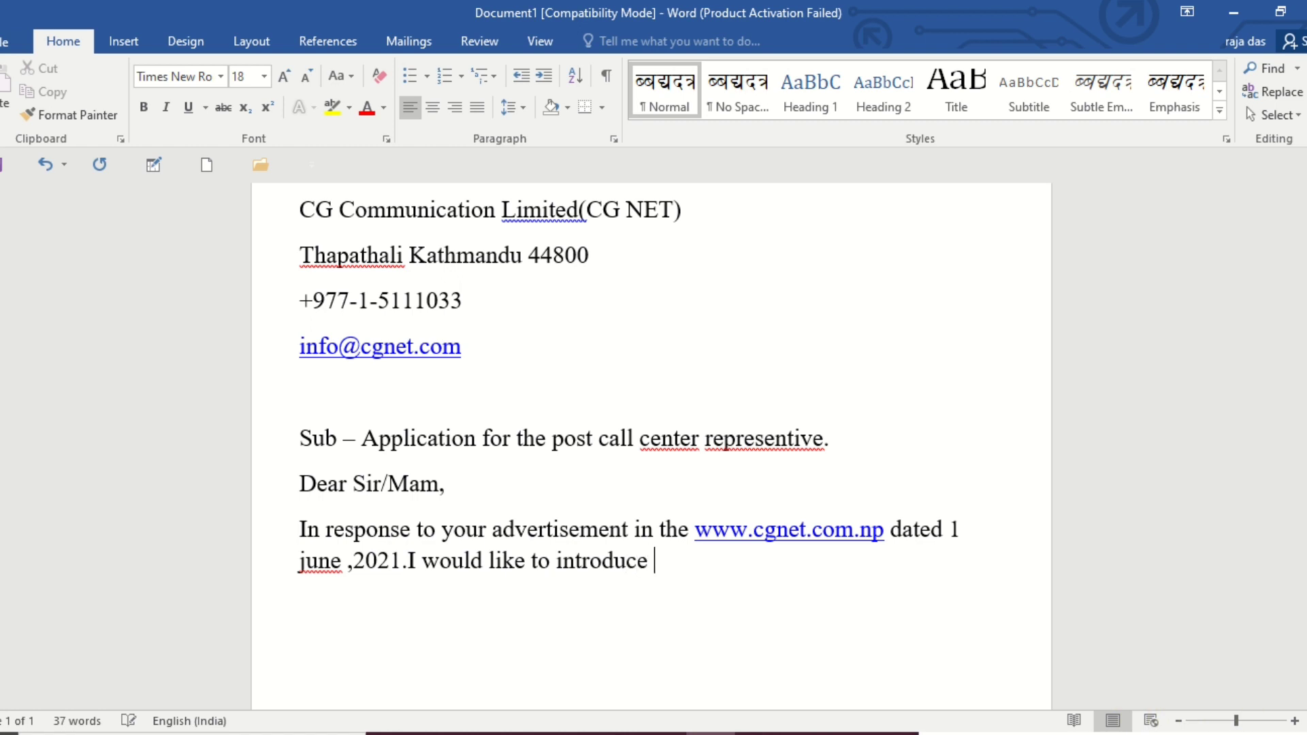
type("myself")
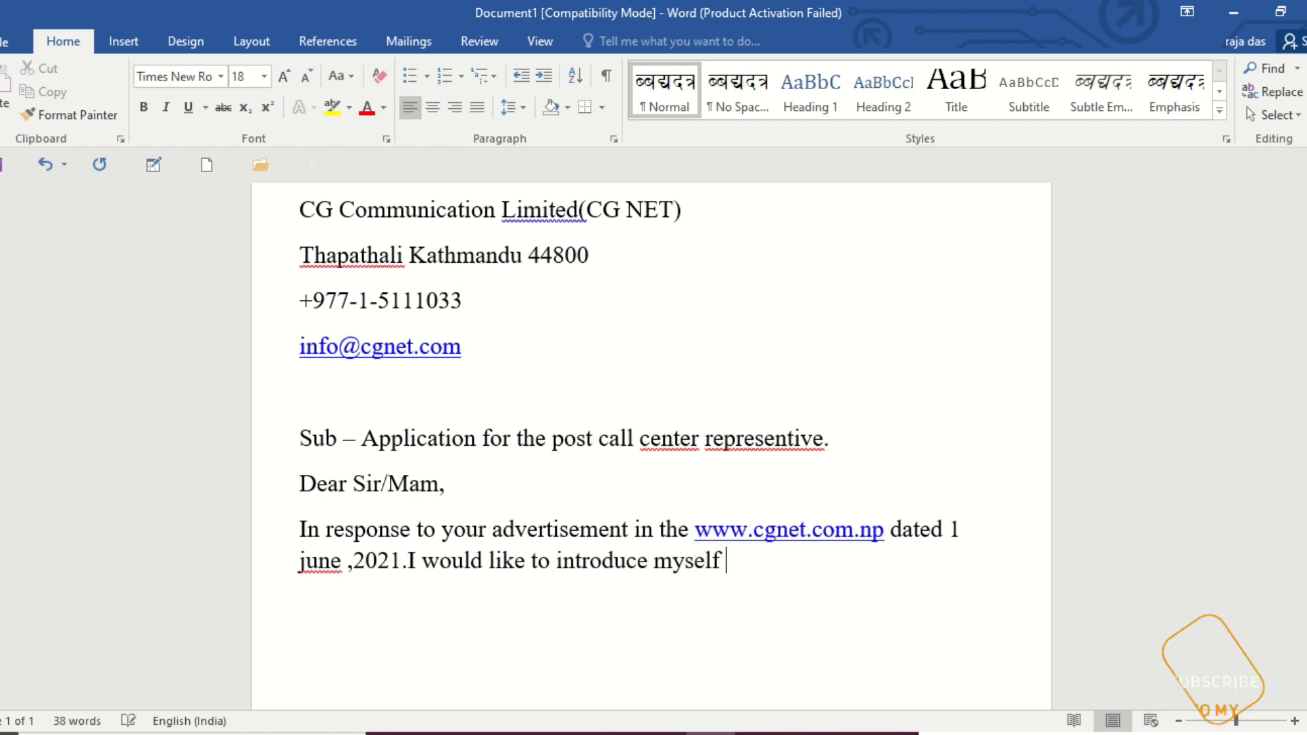
type(" to you ")
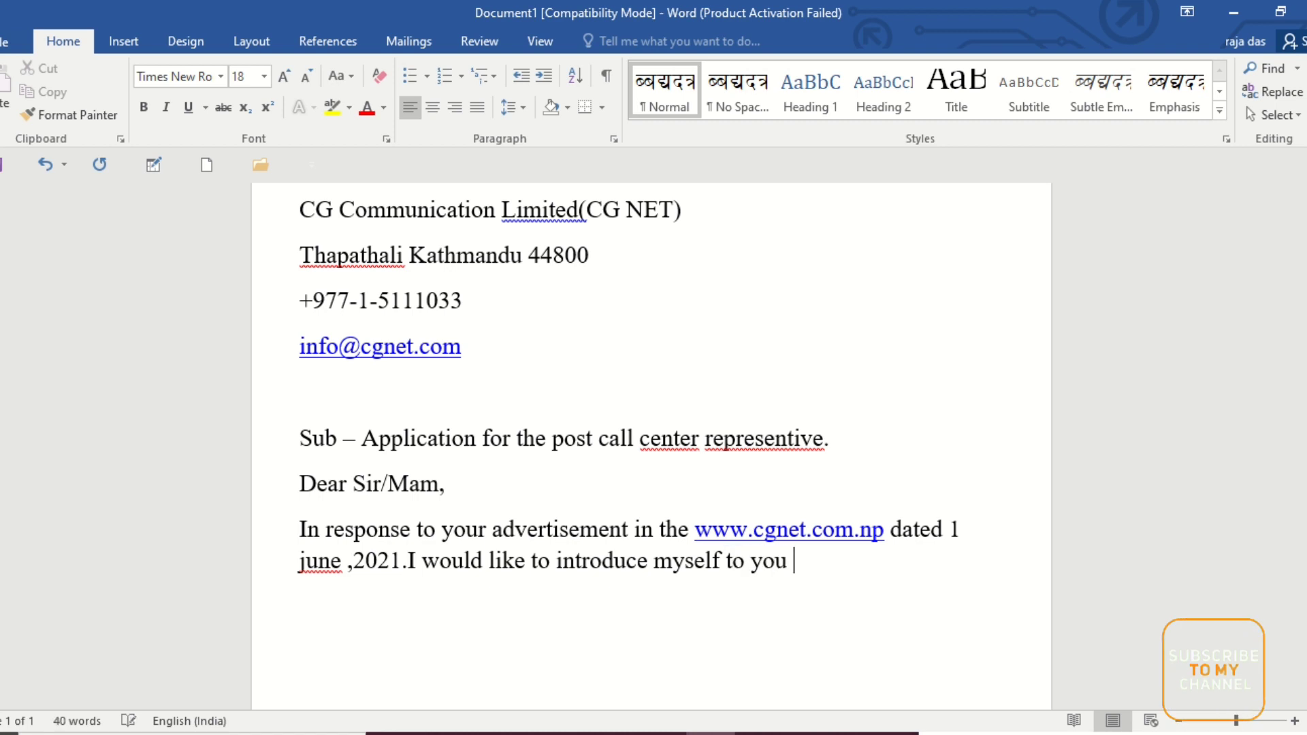
type("as a belive ")
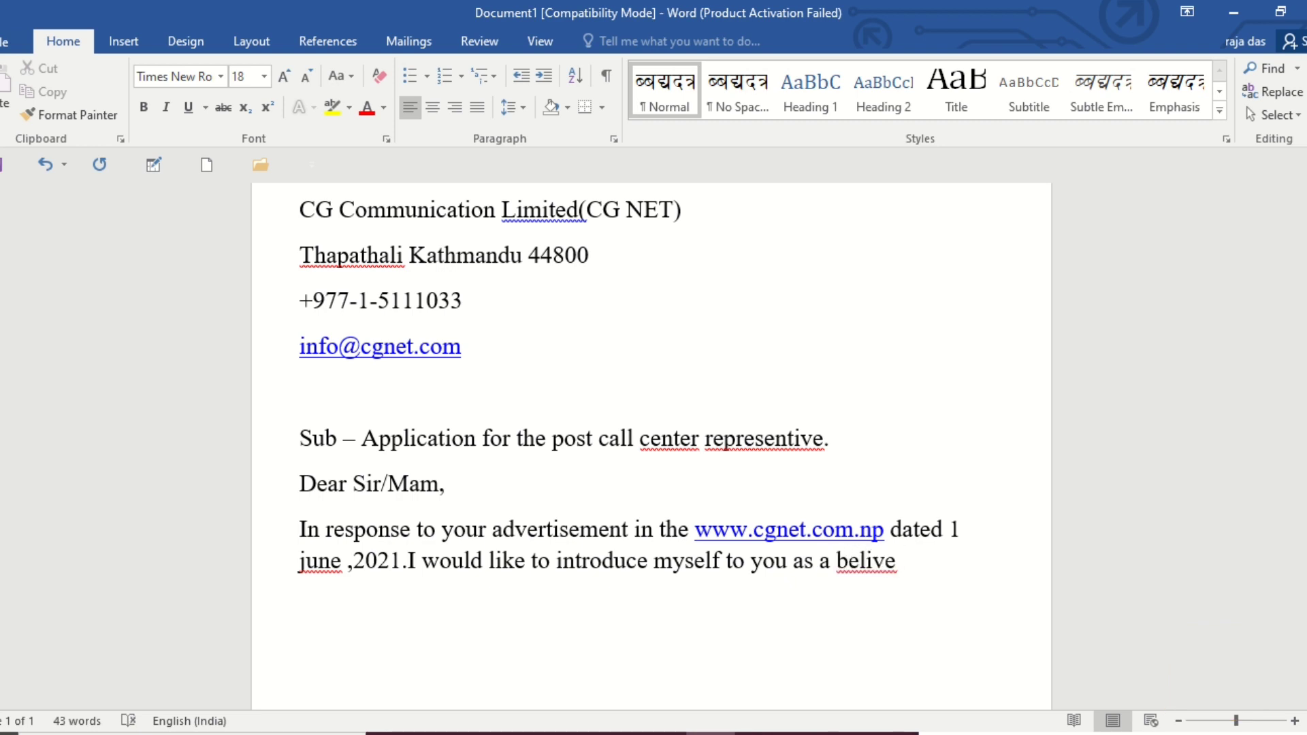
type("I have the ")
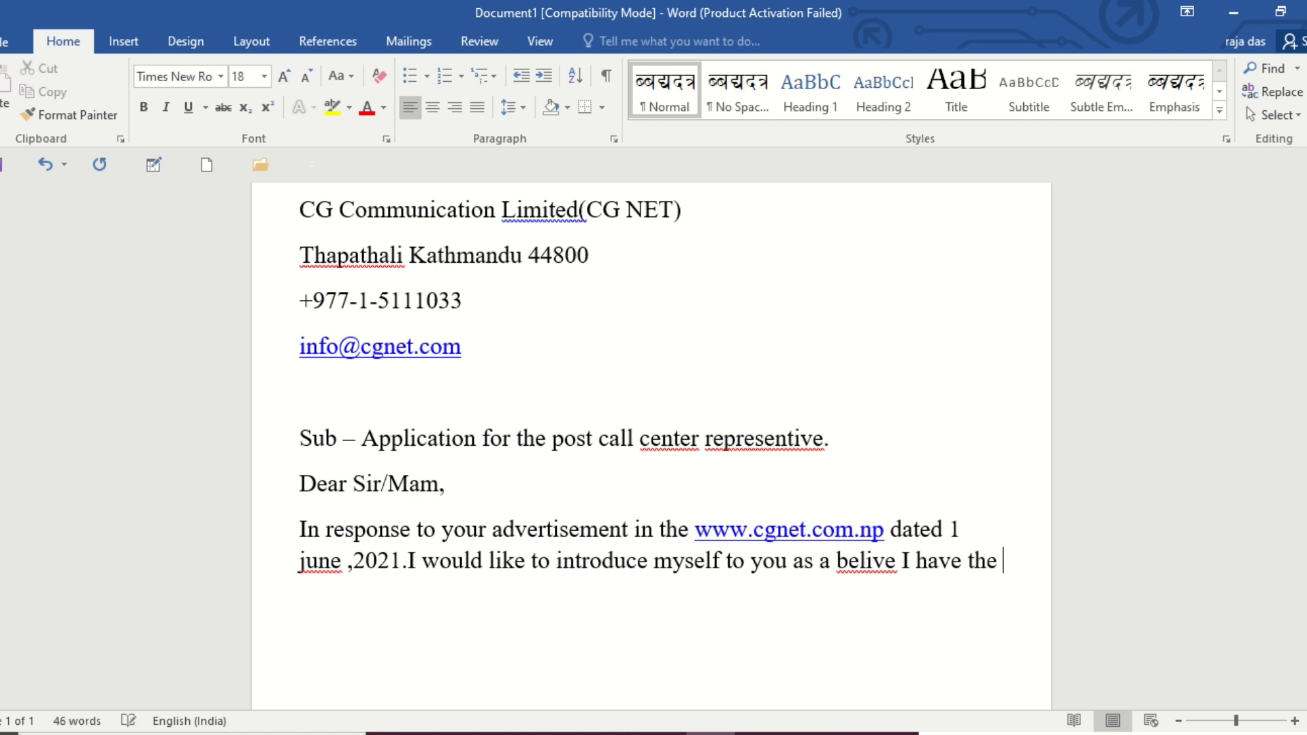
type("skill,Qu8")
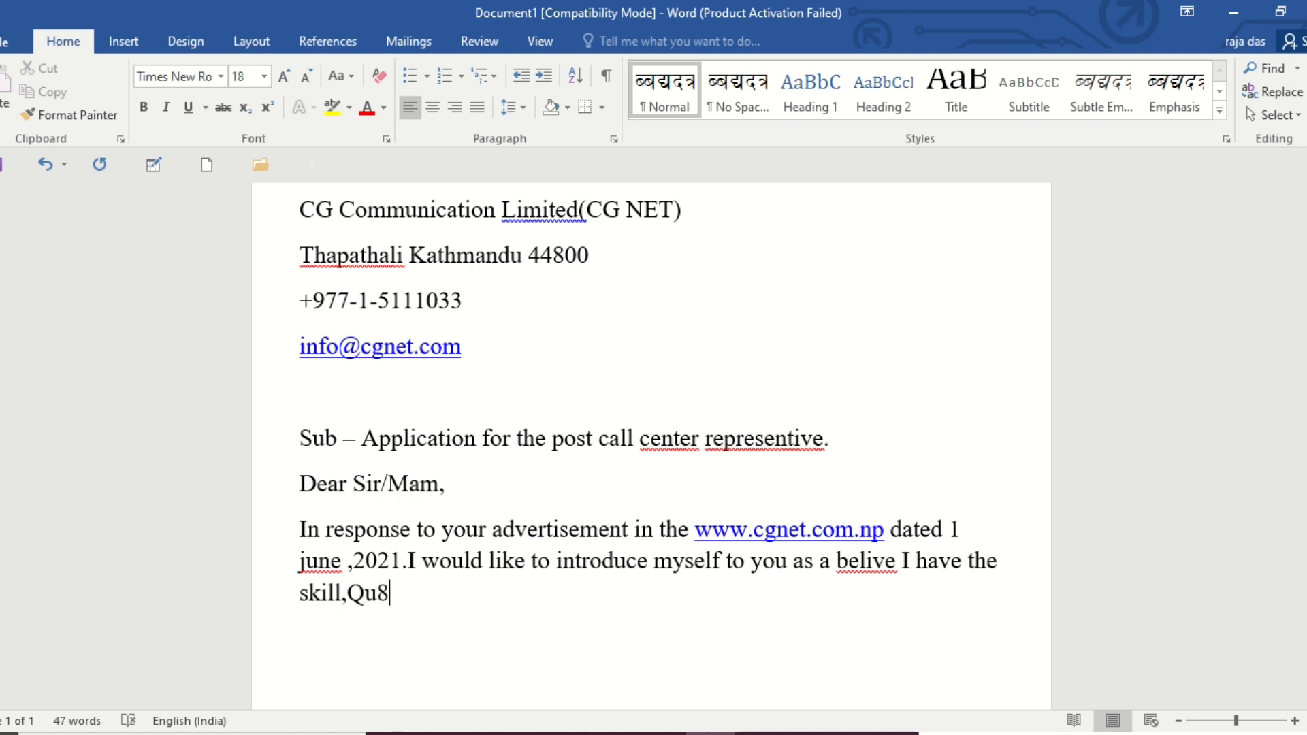
Add "Qualification and experience" after "skill," in the body paragraph.
key("BackSpace")
type("alific")
key("BackSpace")
type("cation")
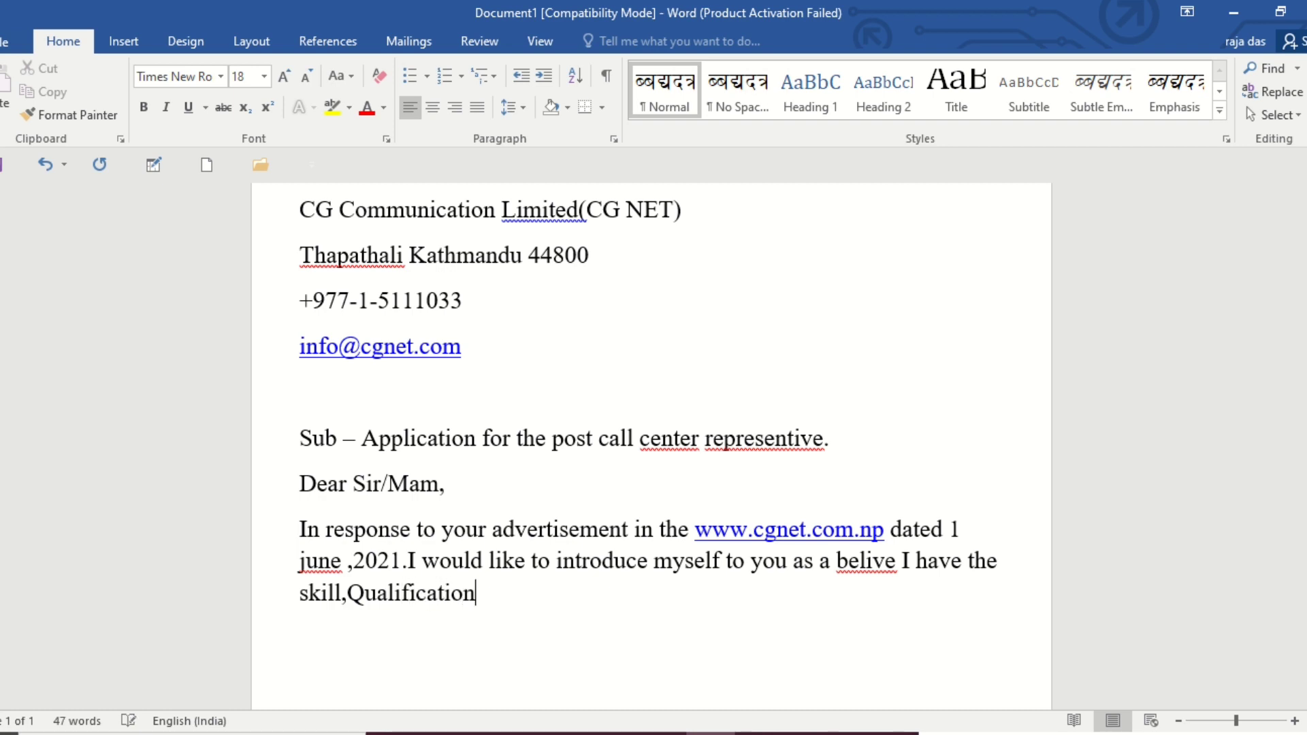
type(" and a")
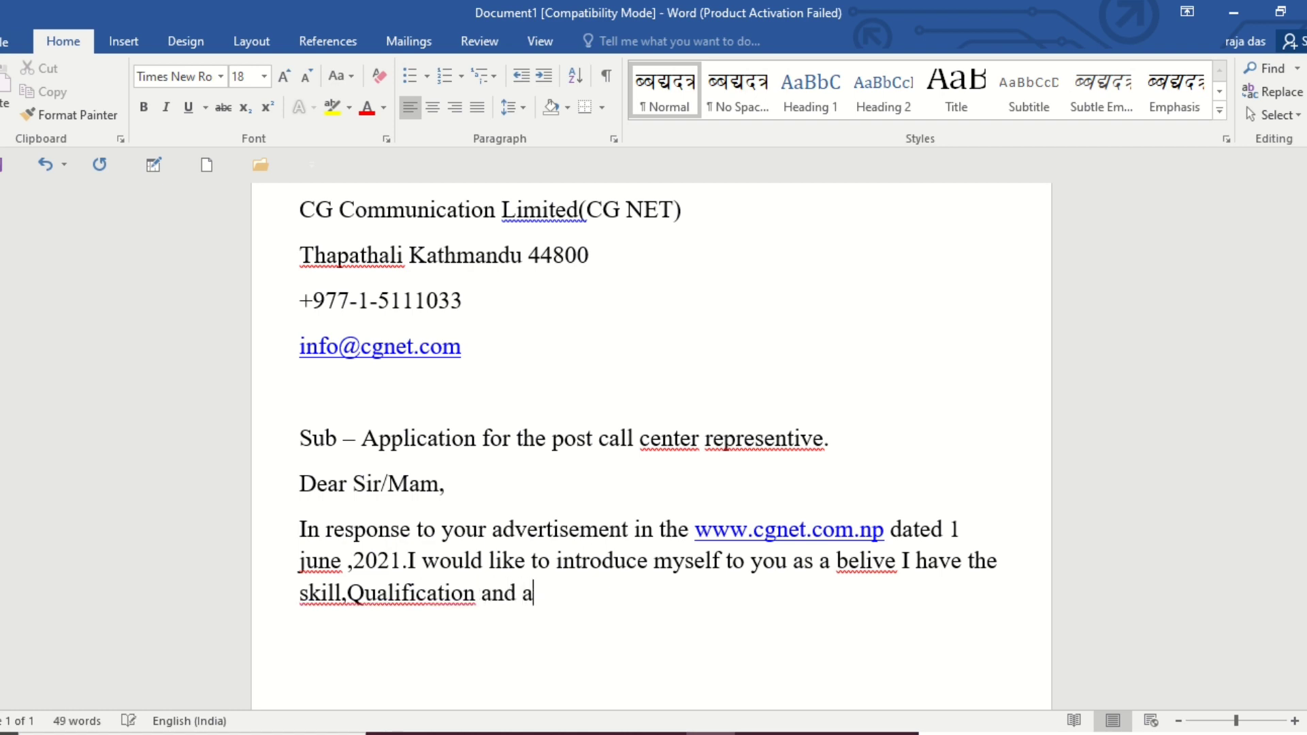
key("BackSpace")
type("experience ")
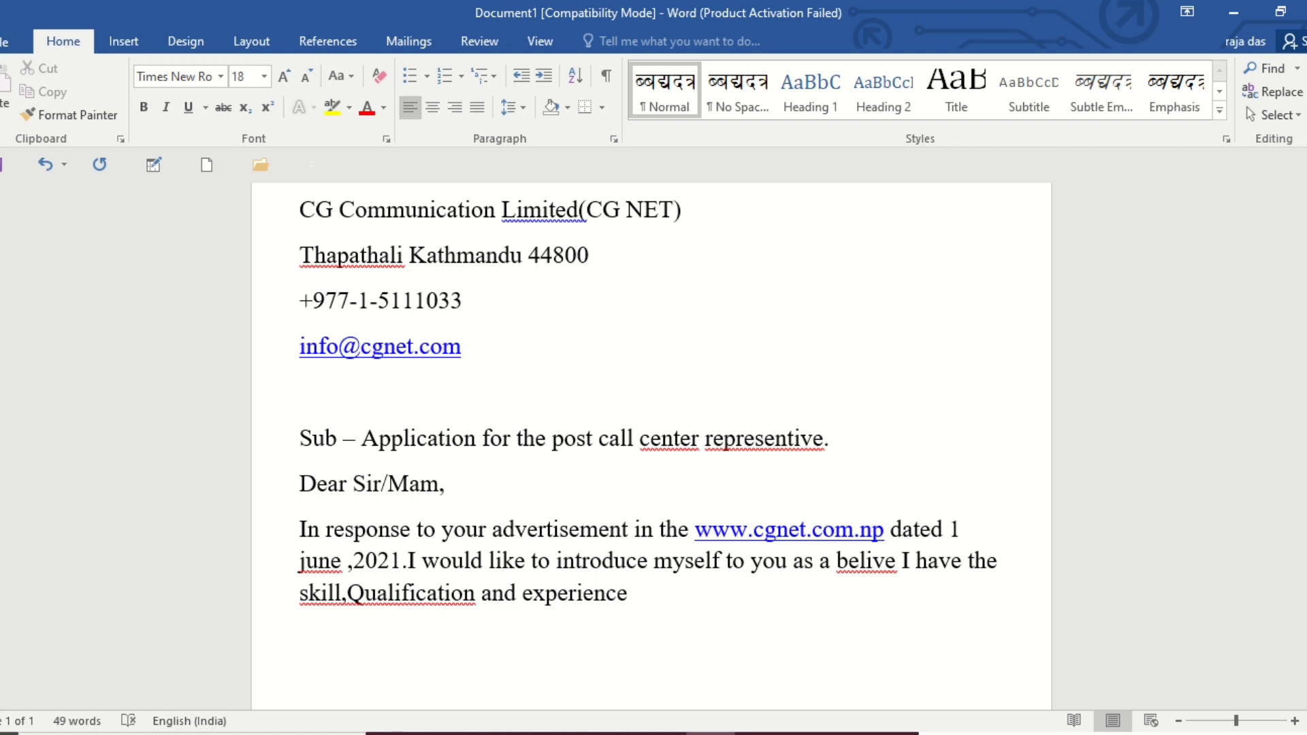
type("necessary ")
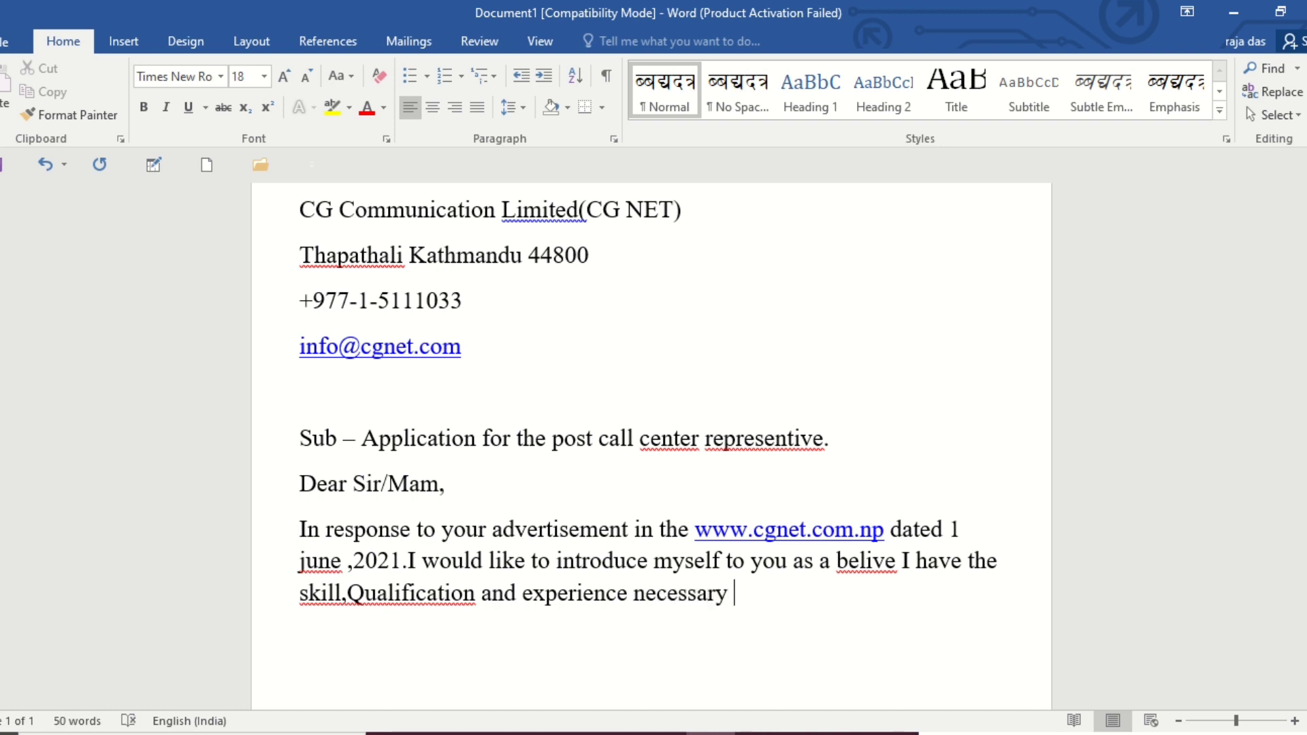
type("to make ")
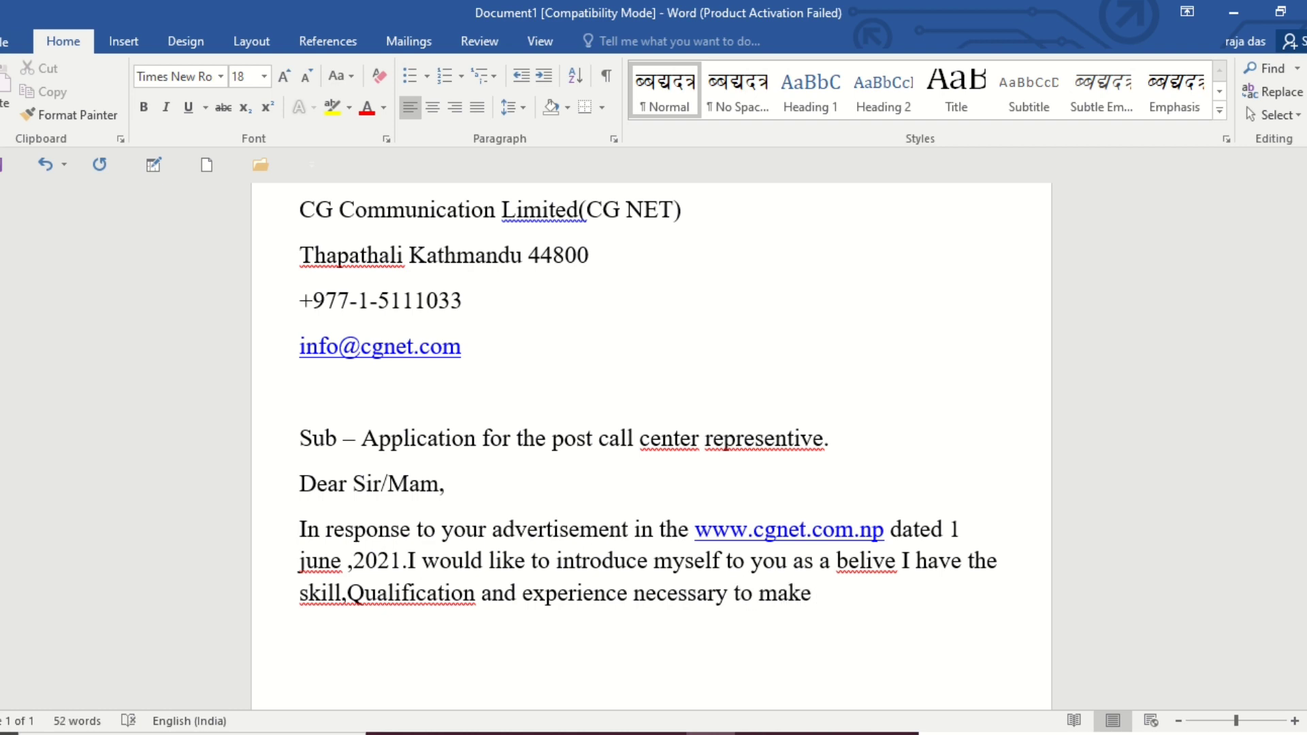
type("a significant")
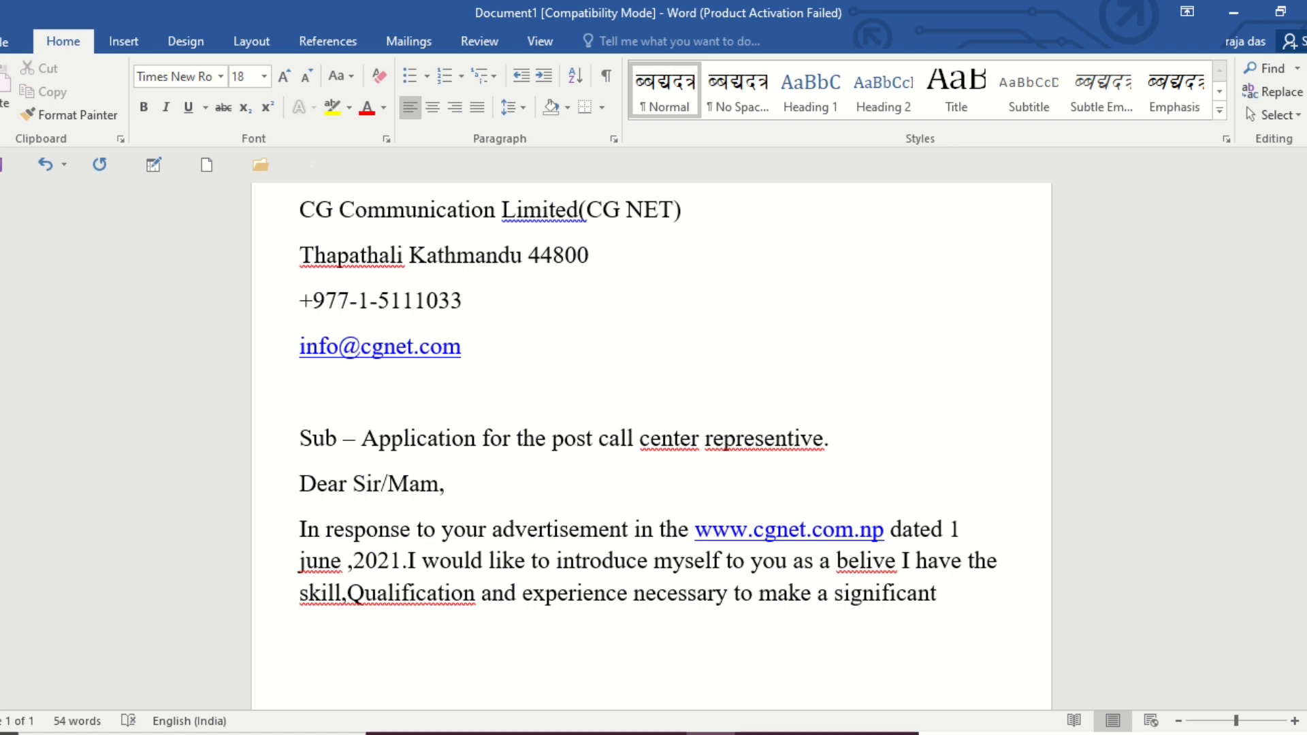
type(" compos")
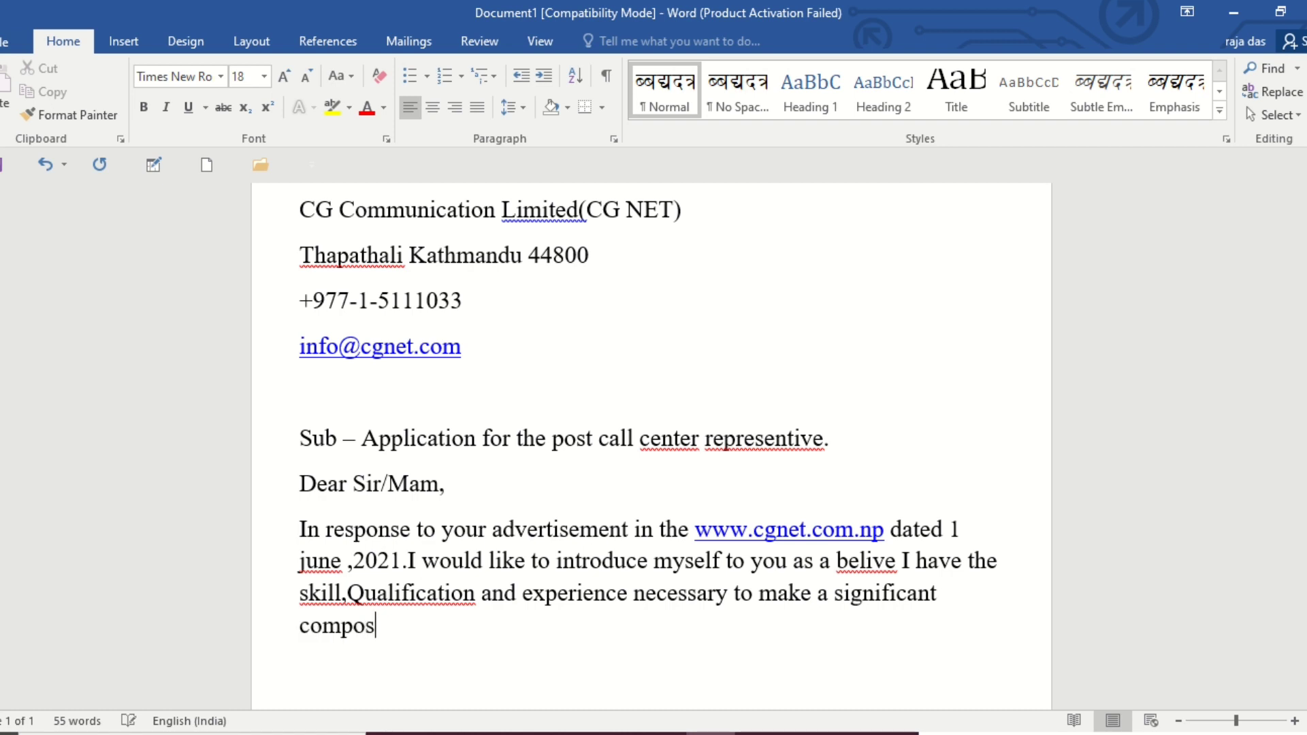
type("ition to your ")
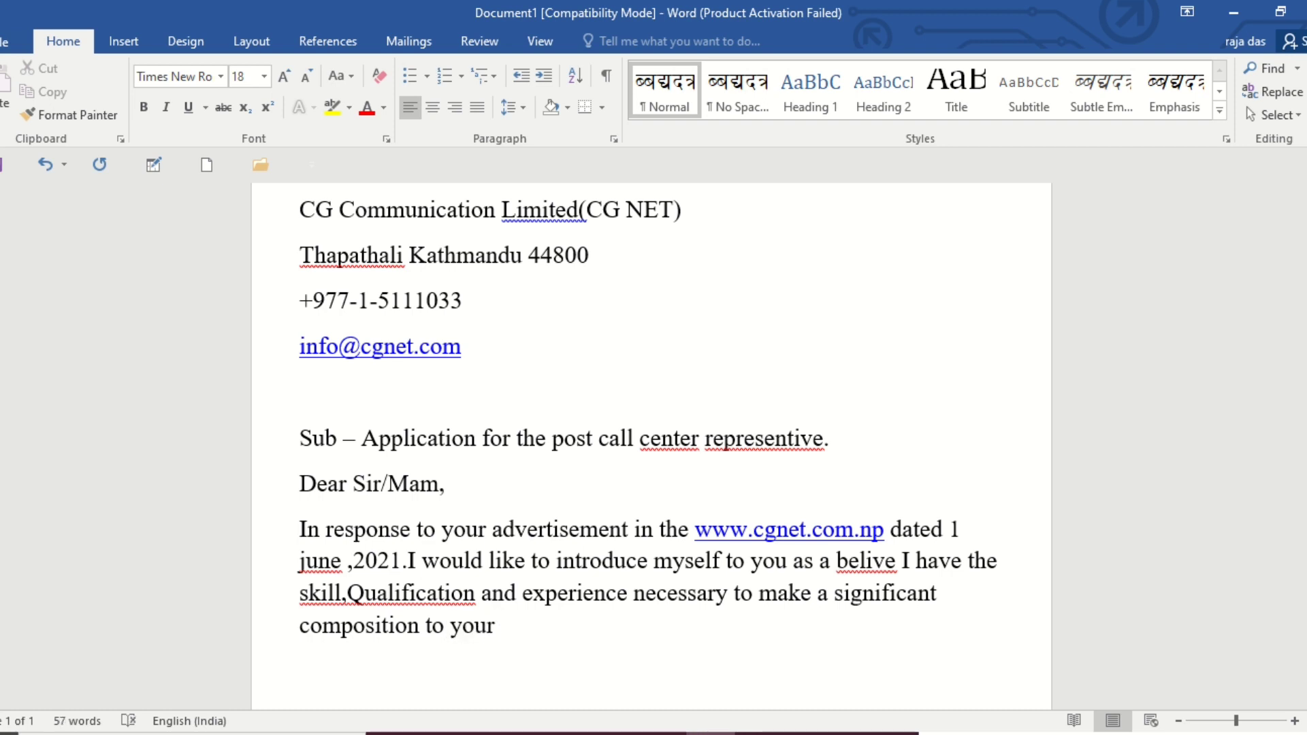
type("companies")
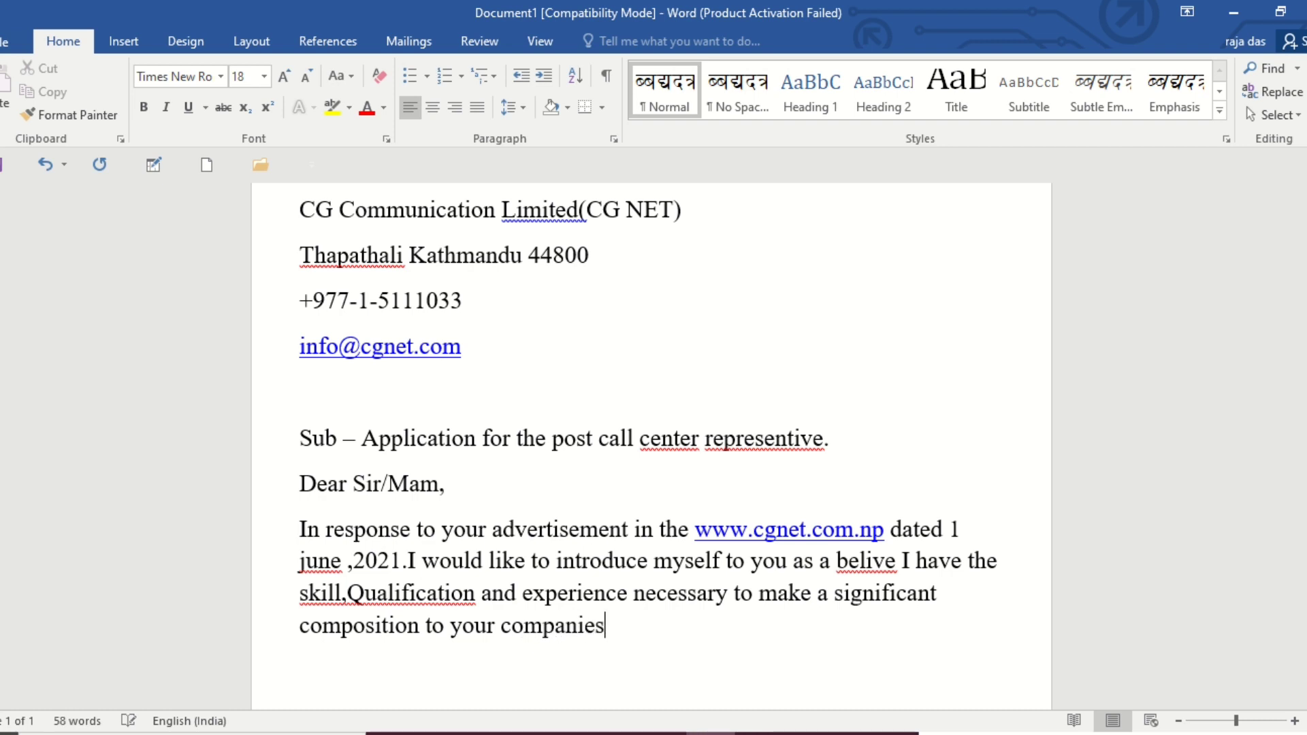
type(".")
Finish the body paragraph with "composition to your company.".
key("BackSpace")
key("BackSpace")
key("BackSpace")
key("BackSpace")
type("y.")
Add the line "Regarding my Qualification:-" as a new paragraph below the body and start an empty line under it.
key("Return")
type("Re")
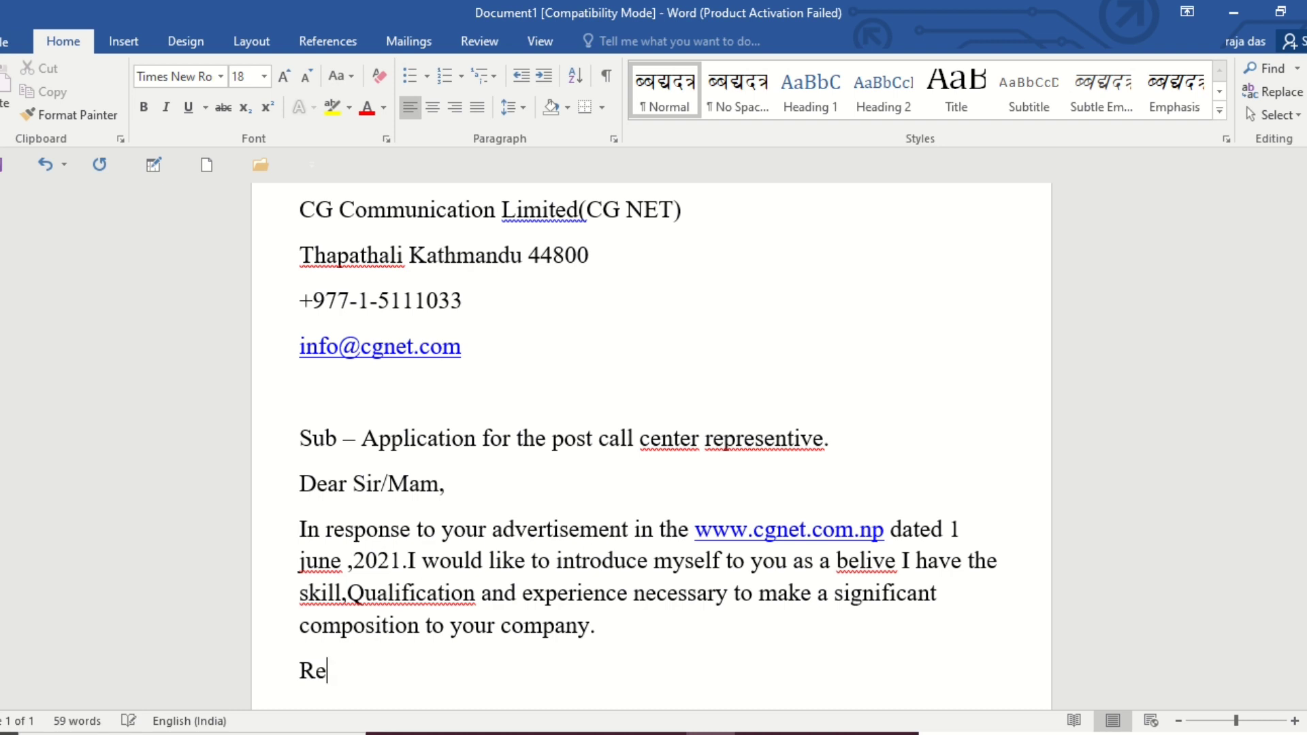
type("gardin")
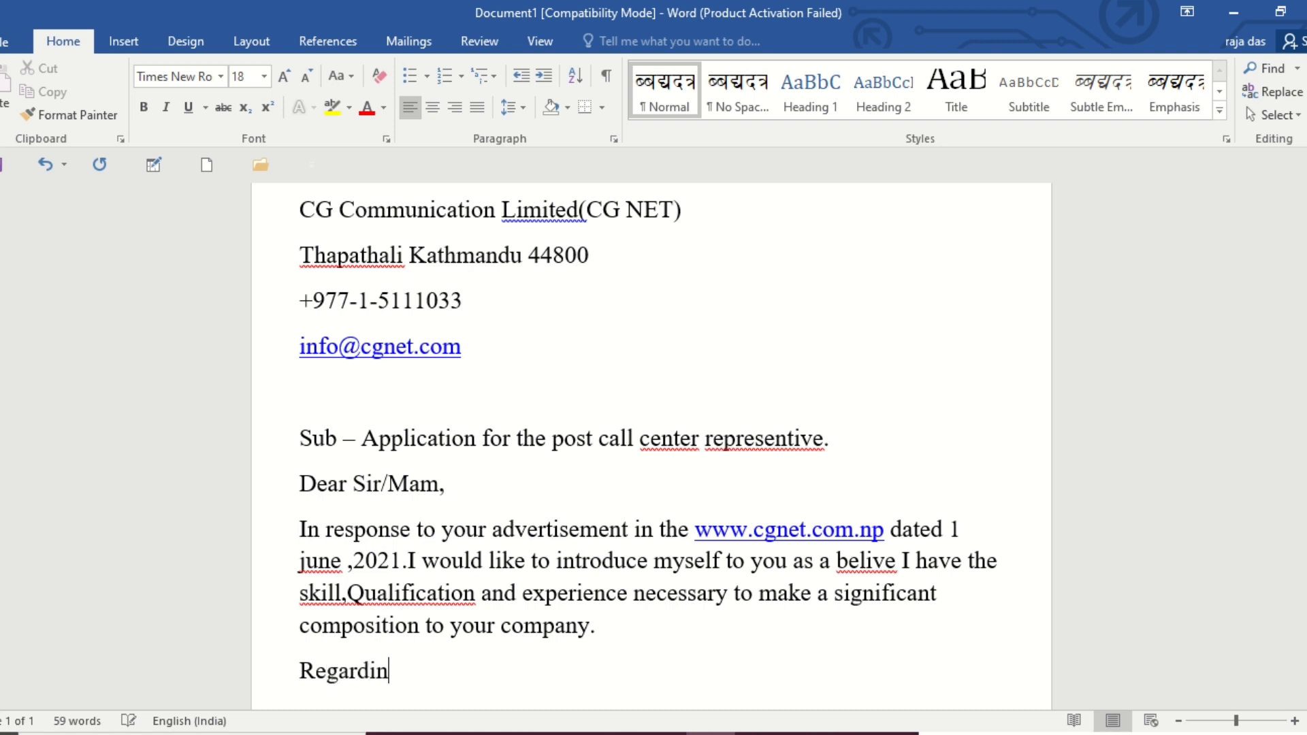
type("g my Qualification")
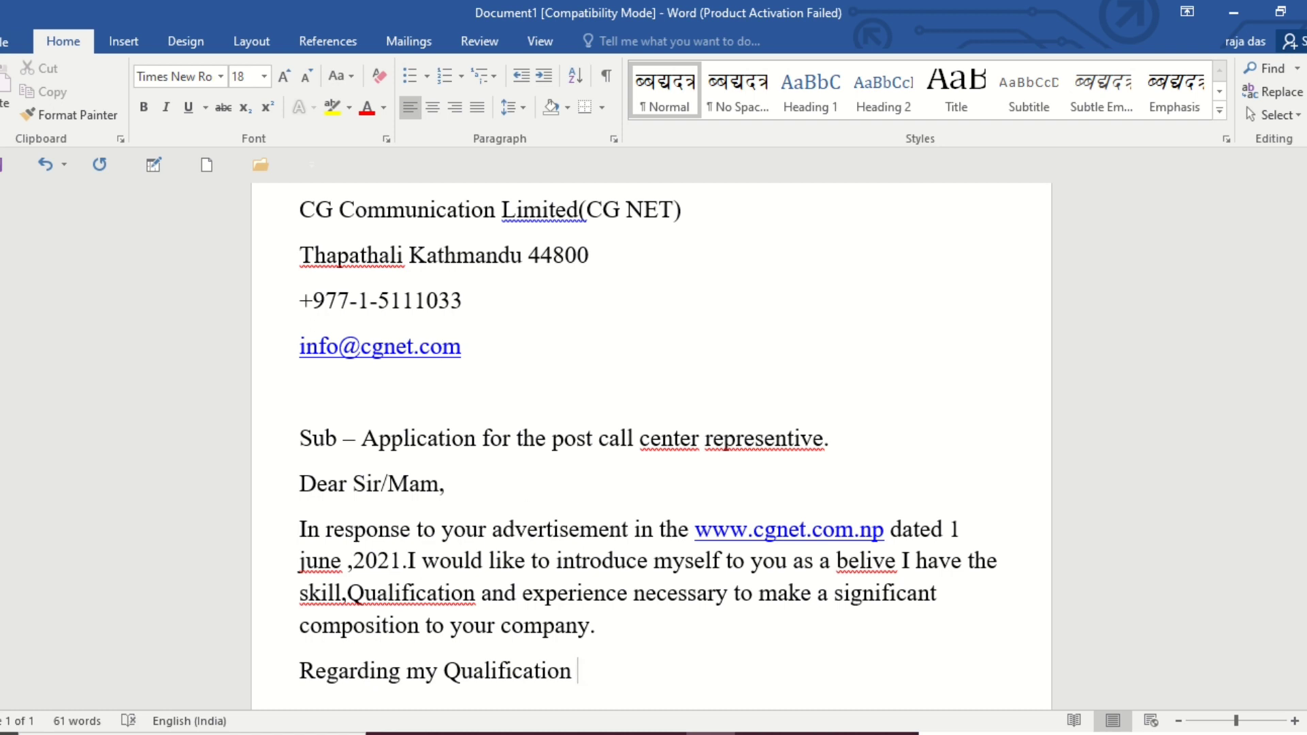
key("BackSpace")
type(":-")
key("Return")
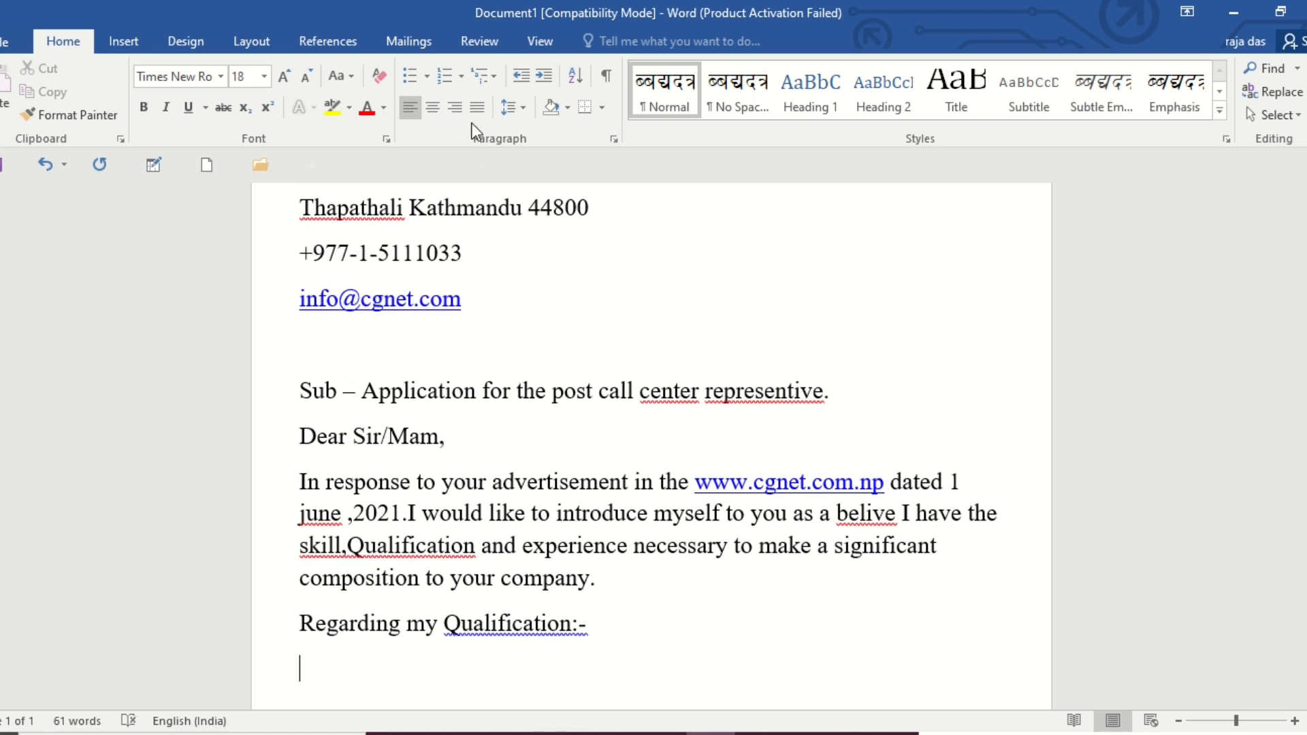
Start a round-bullet list under the qualification line with the item "I passed +2 science with 3.5 GPA".
left_click(427, 79)
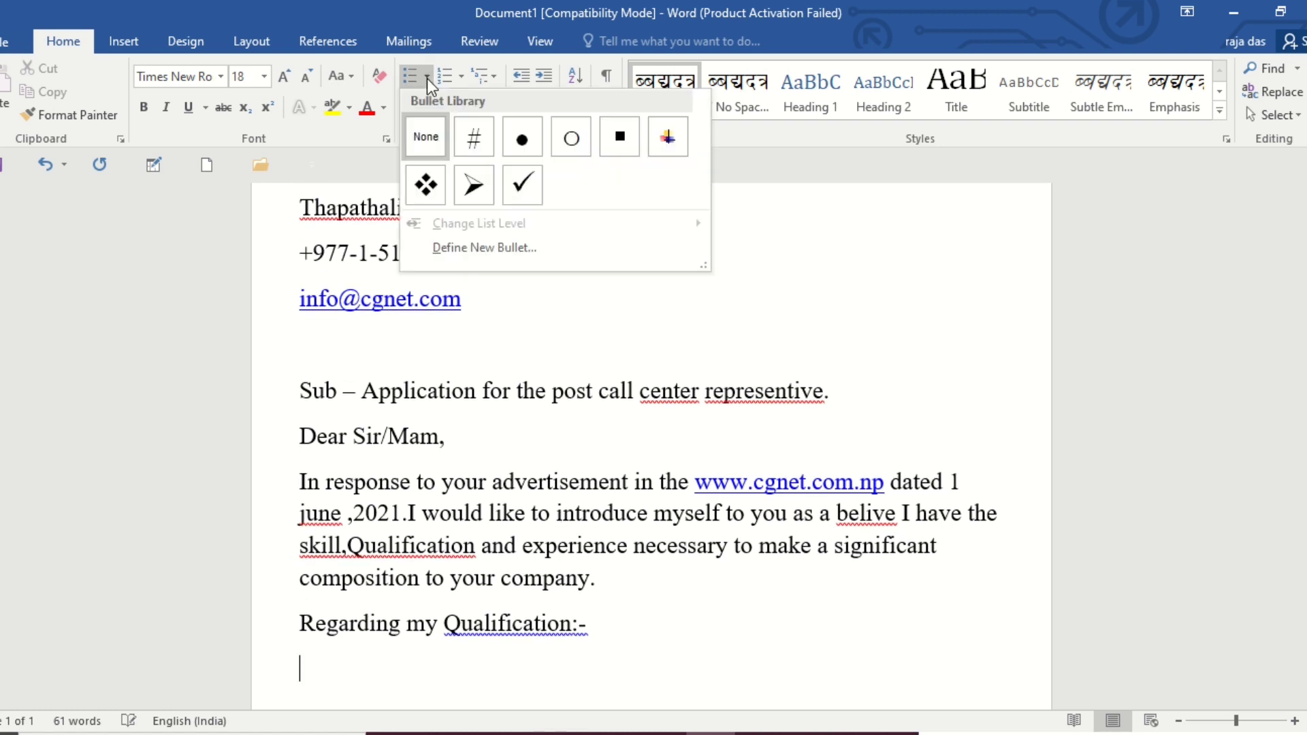
left_click(521, 139)
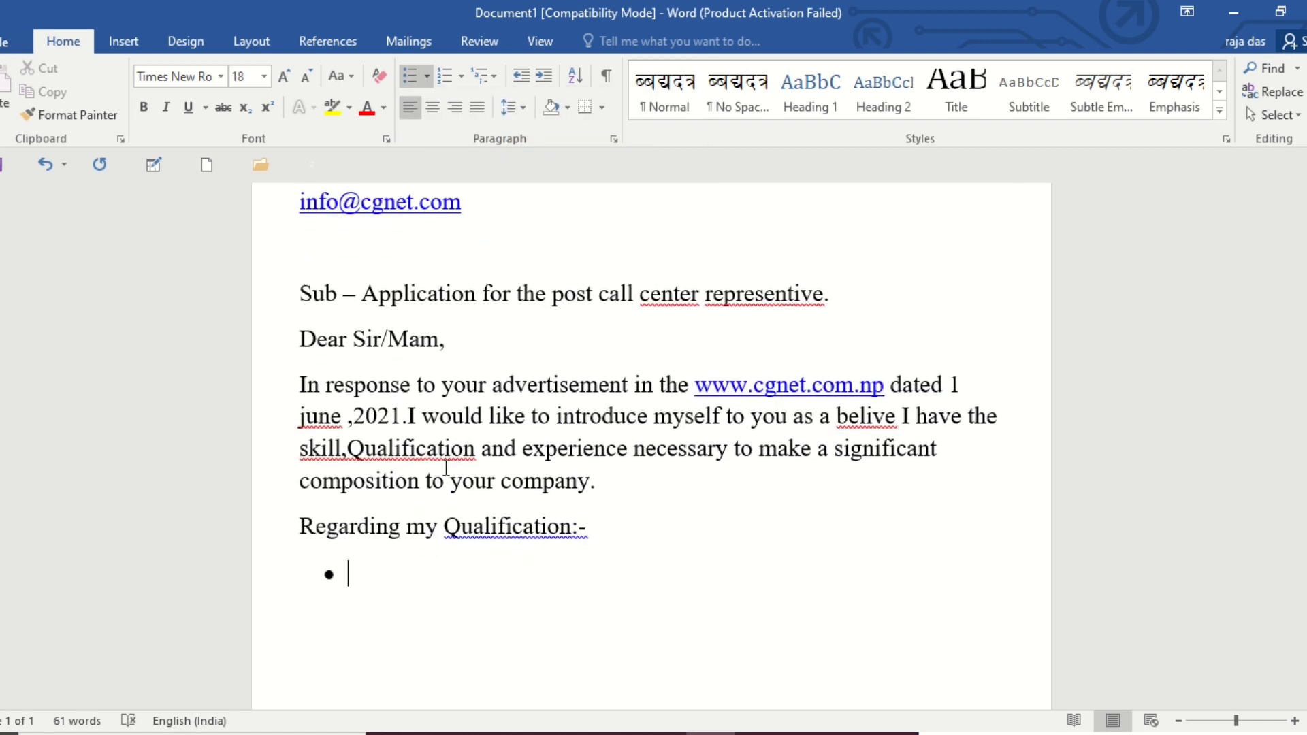
type("I passed")
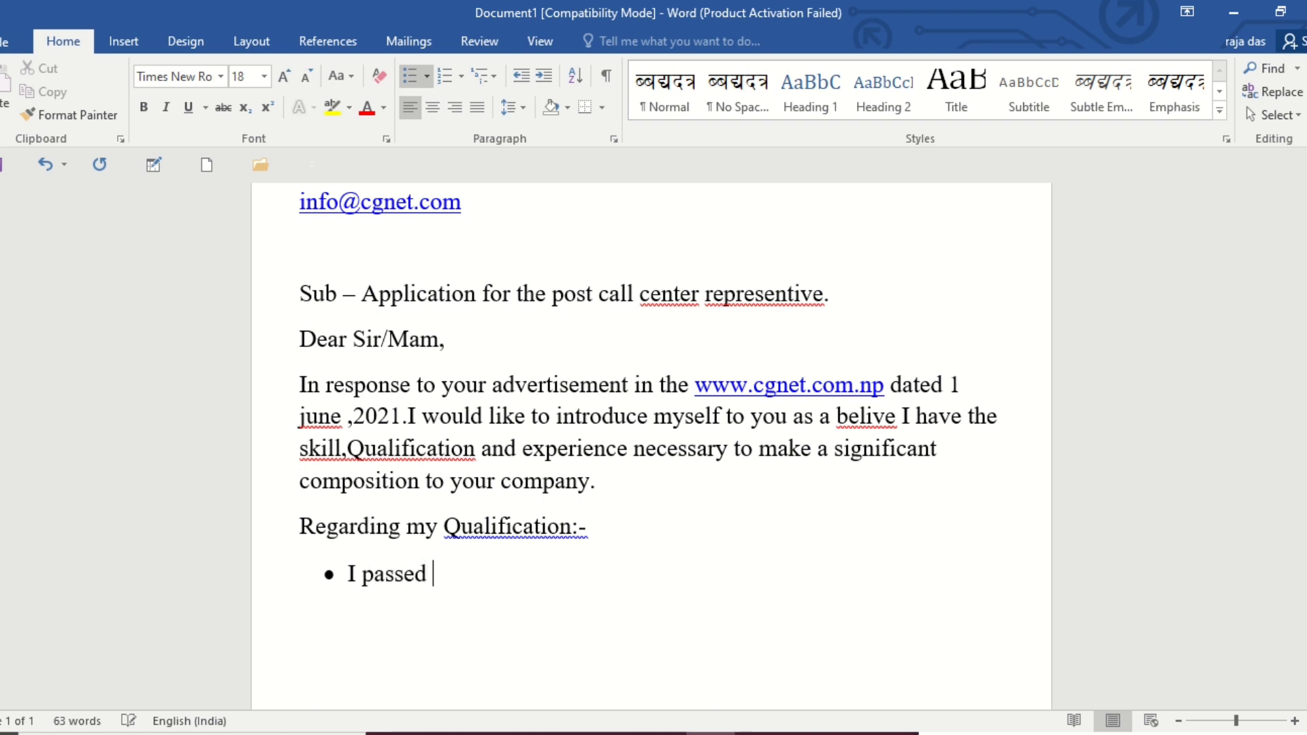
type(" *")
key("BackSpace")
type("+2 science ")
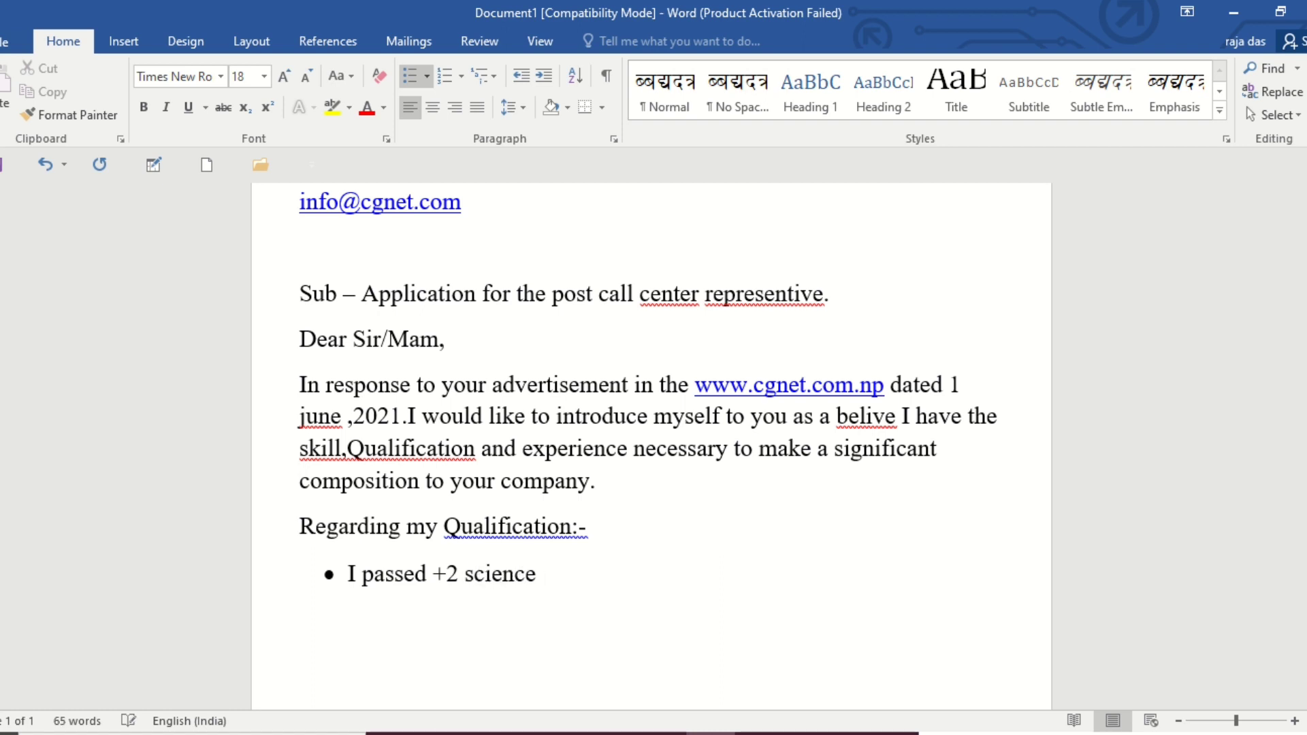
type("with 3.5 GPA  ")
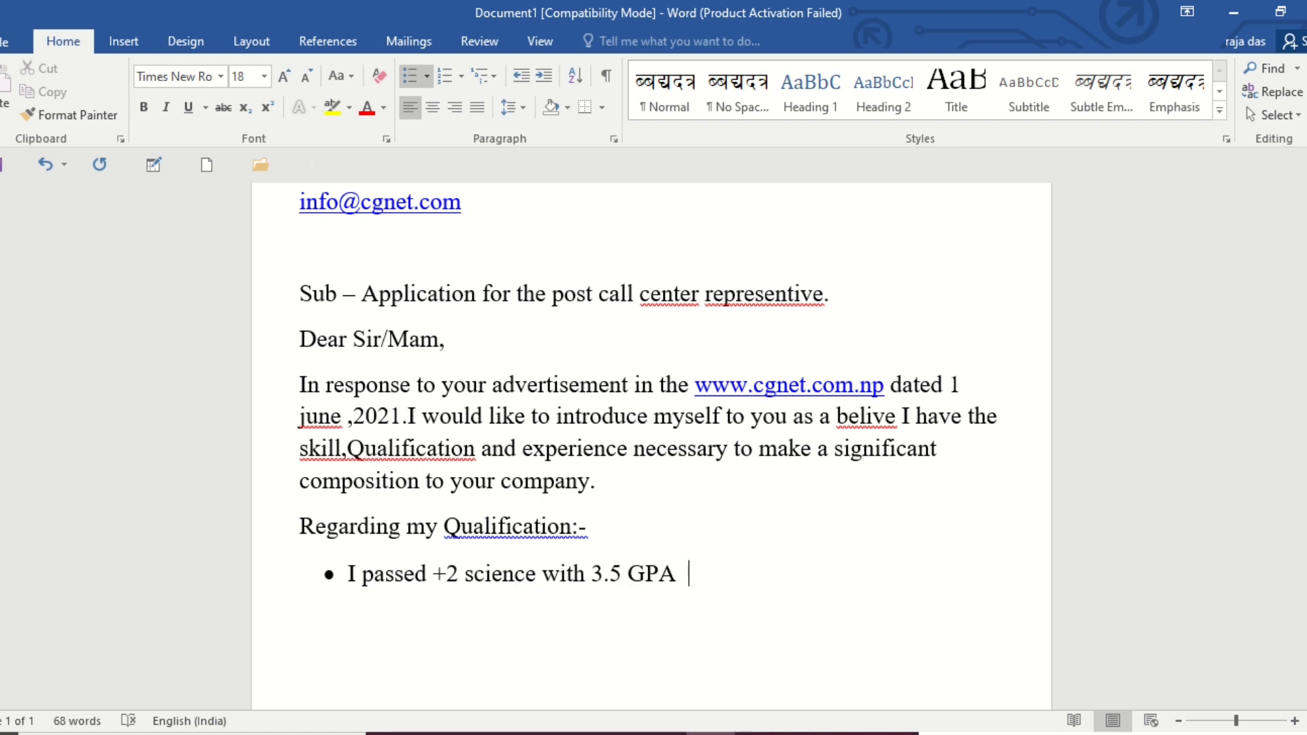
type("from Arniko ")
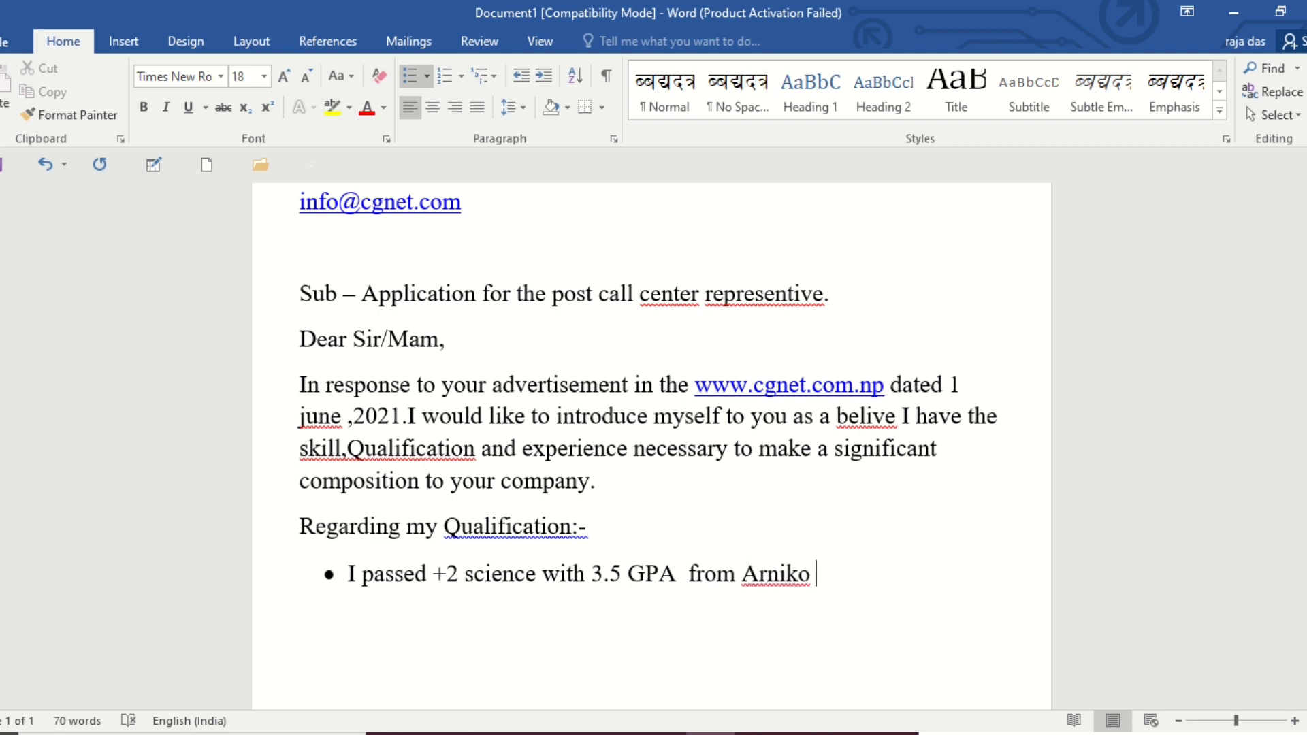
type("college")
Complete the first bullet with "from Arniko college, Biratnagar".
key("BackSpace")
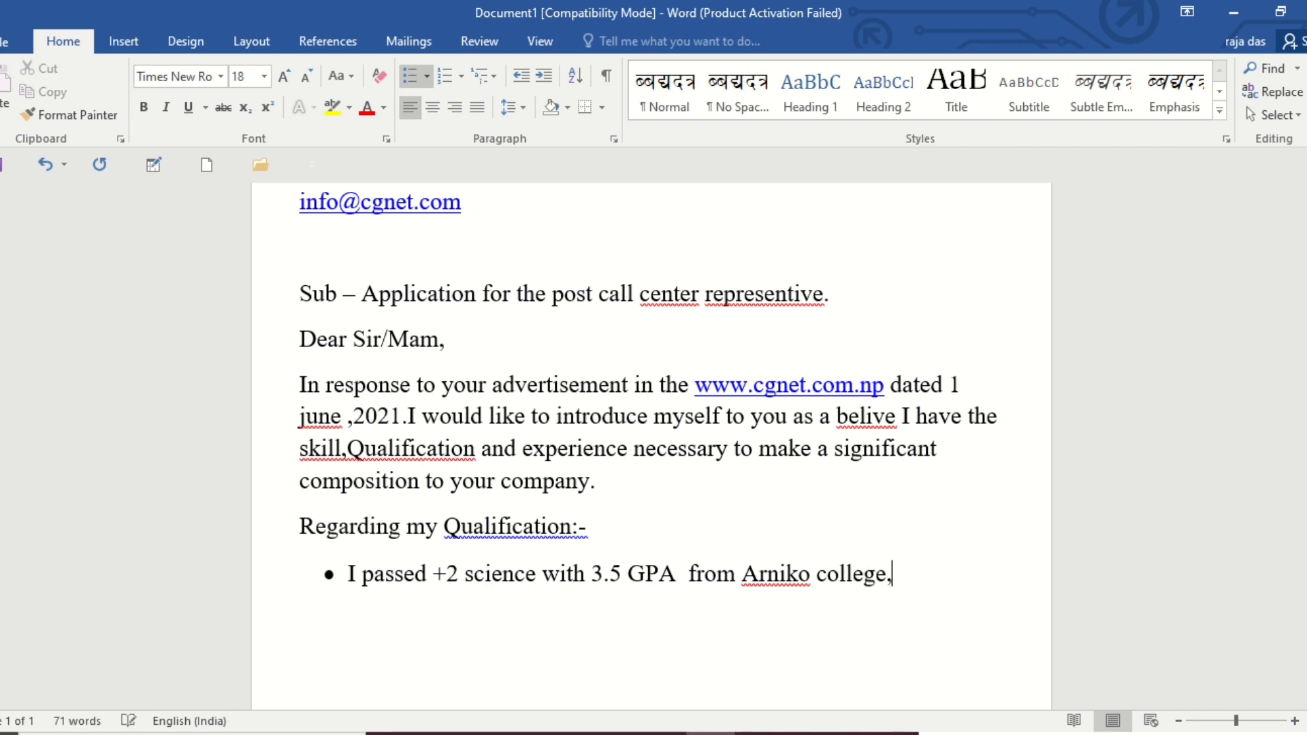
type(", Biratnagar")
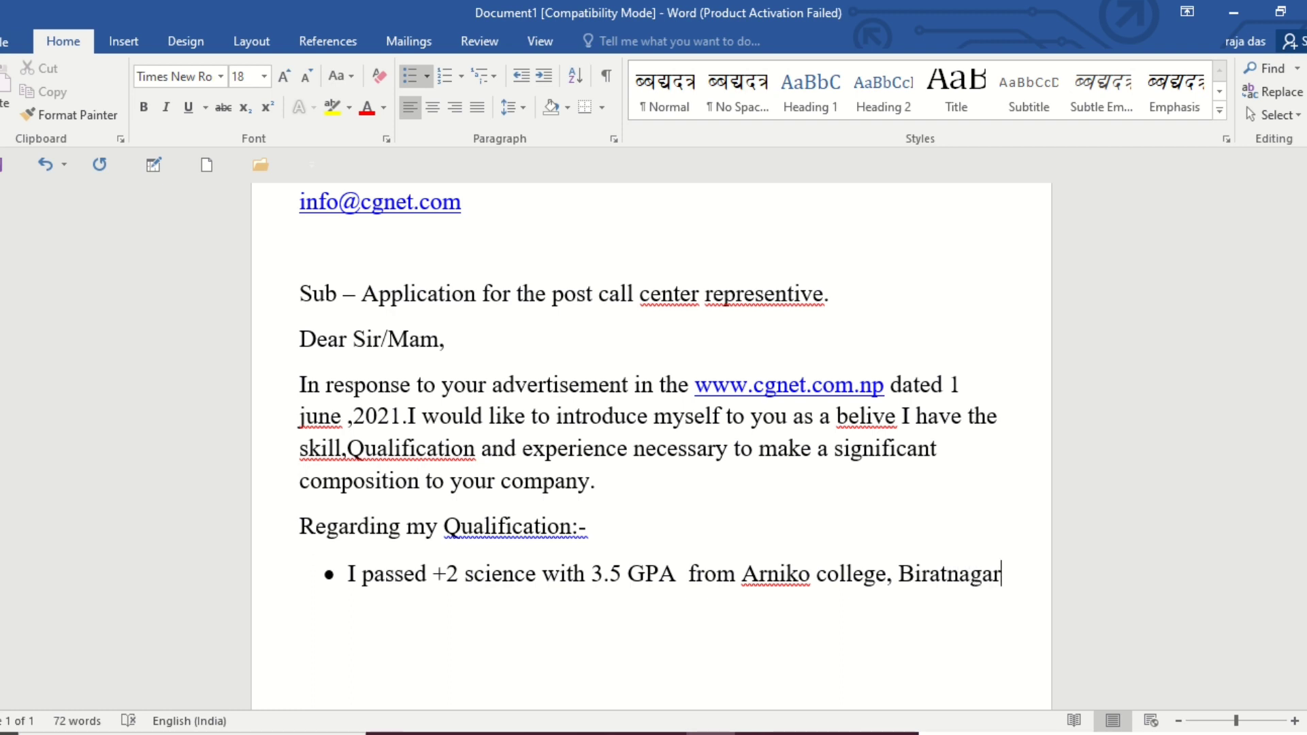
Add a second bullet beginning with "I had diploma in computer from".
key("Return")
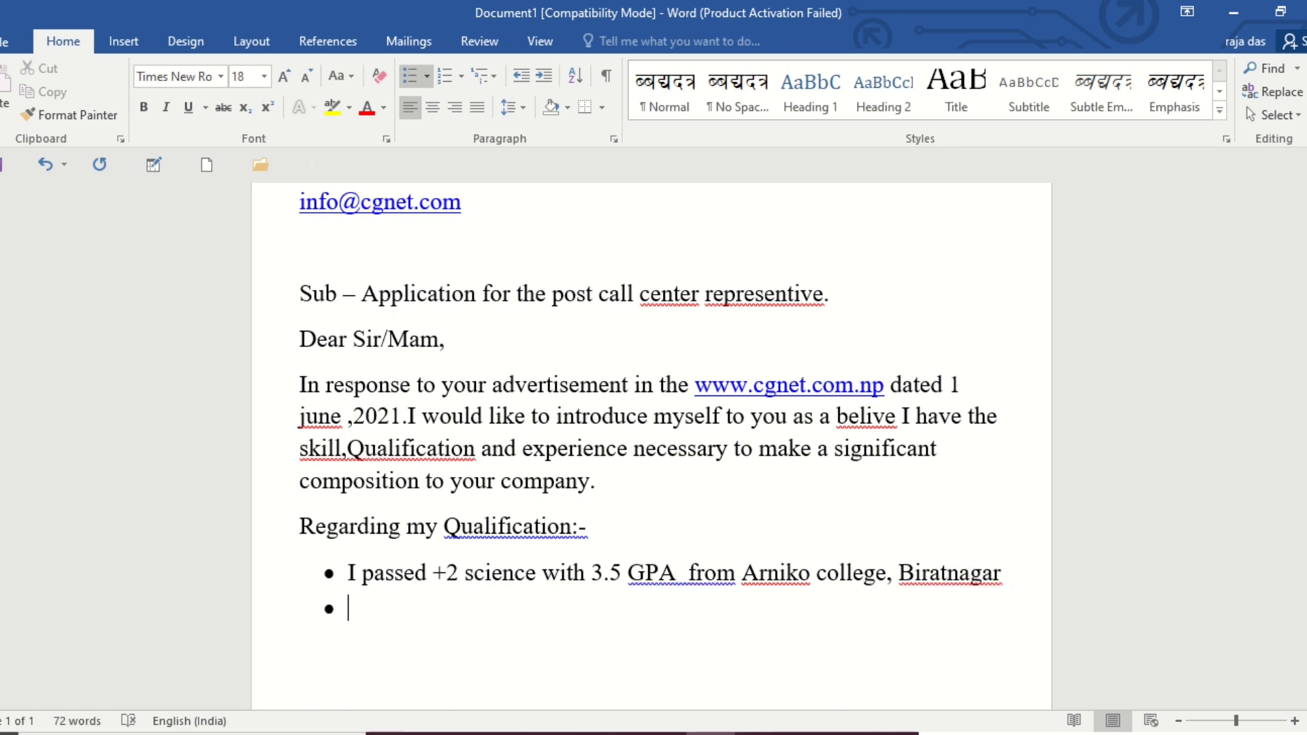
type("I had diploma")
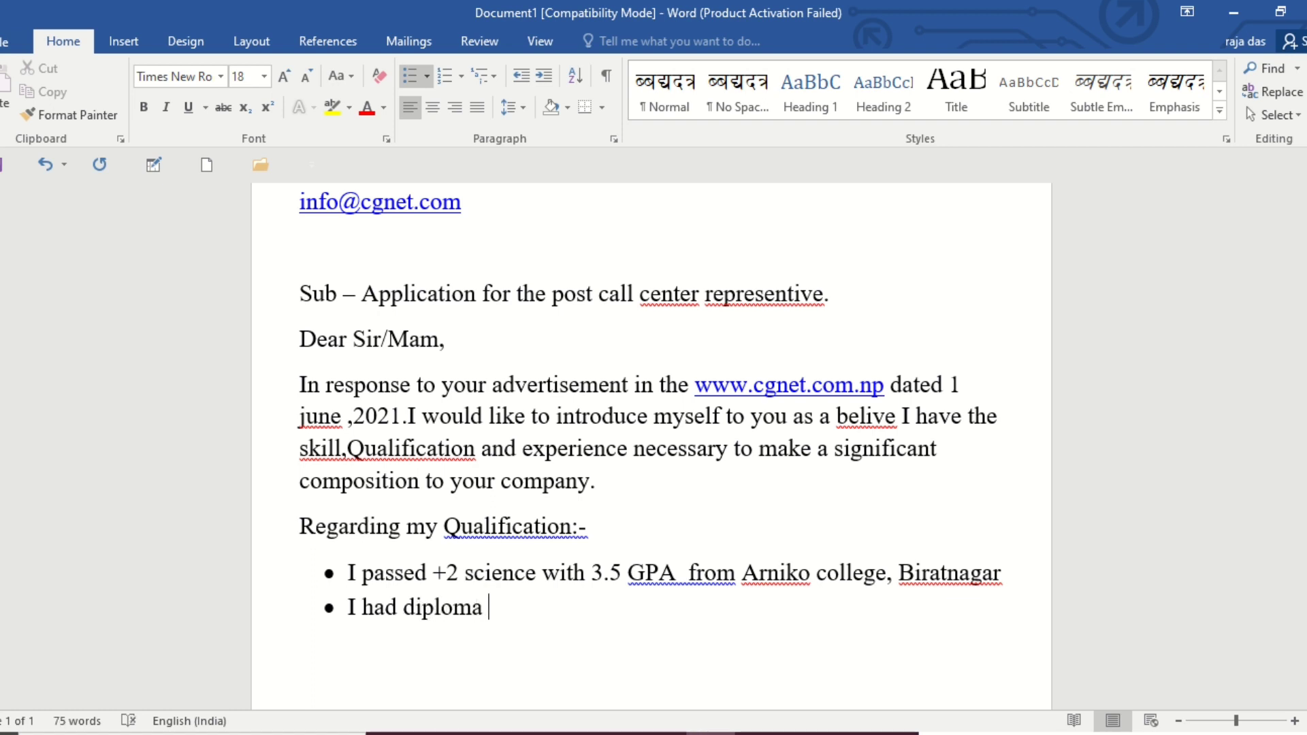
type(" in com")
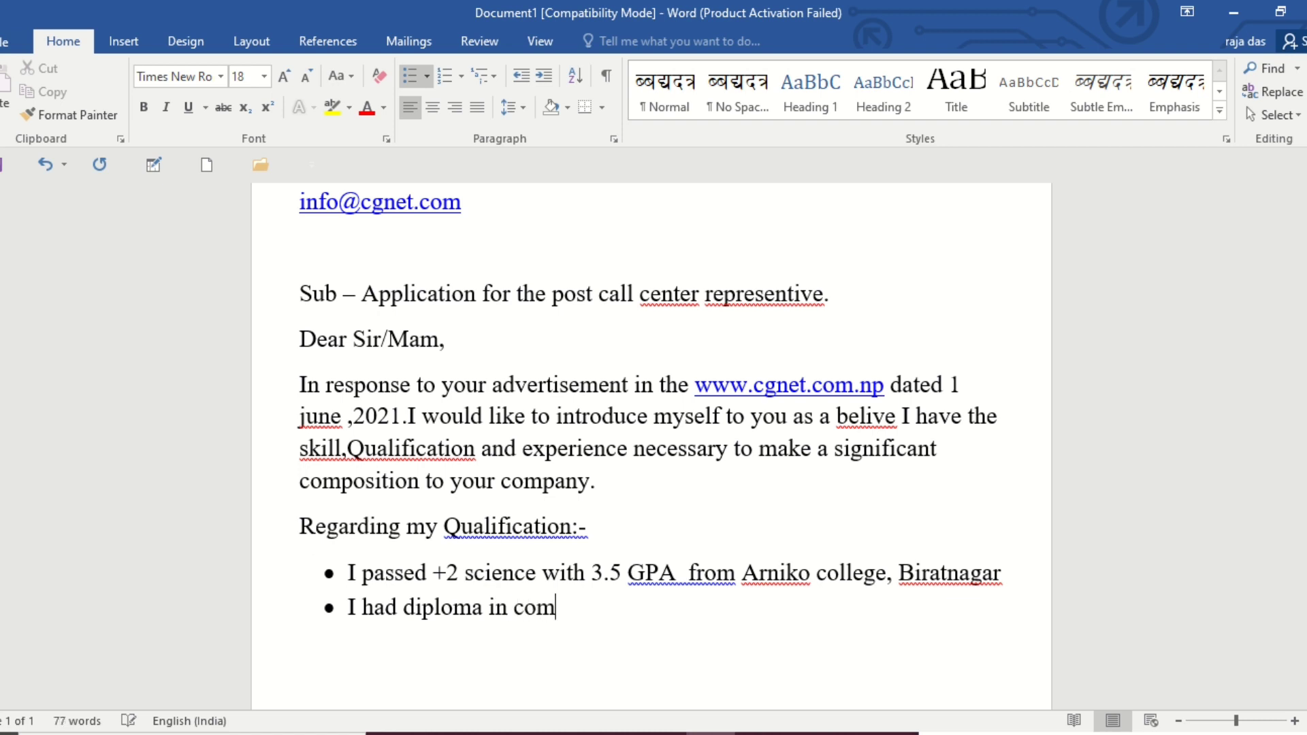
type("puter from ")
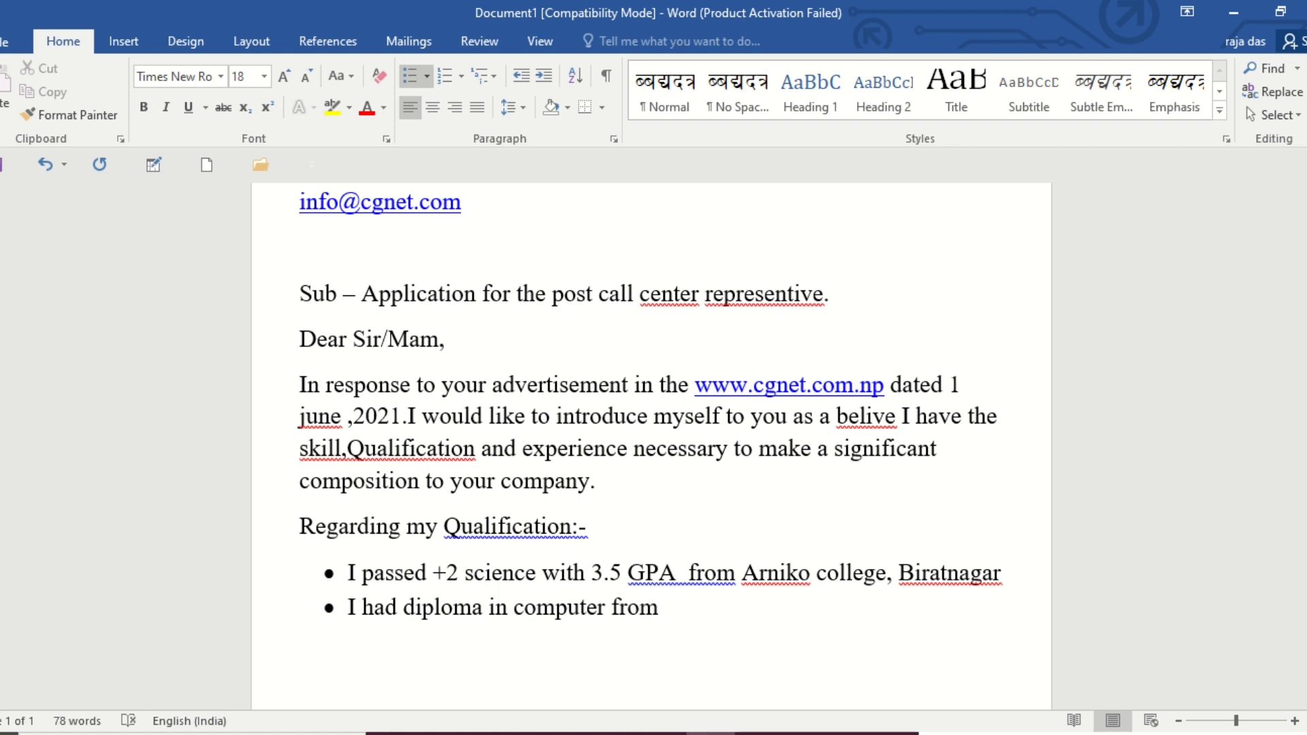
type("infoland ")
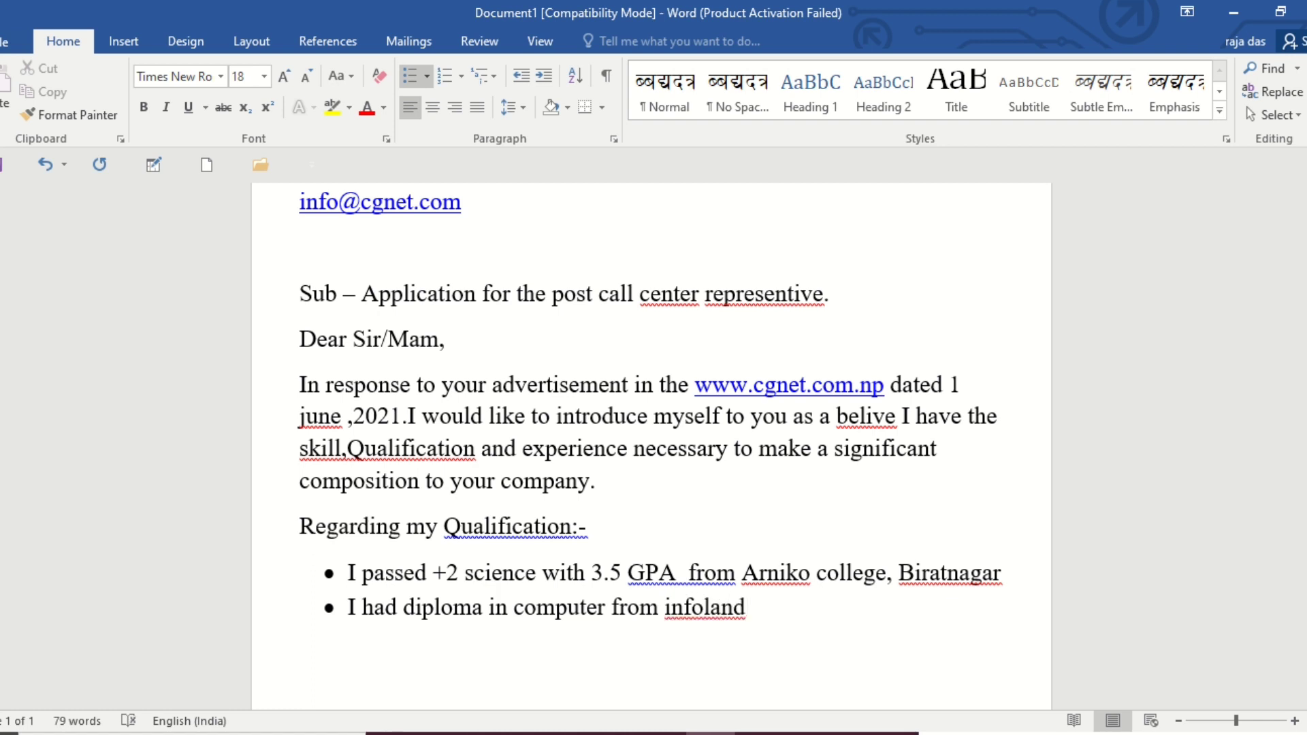
type("com")
type("puter ")
type("A")
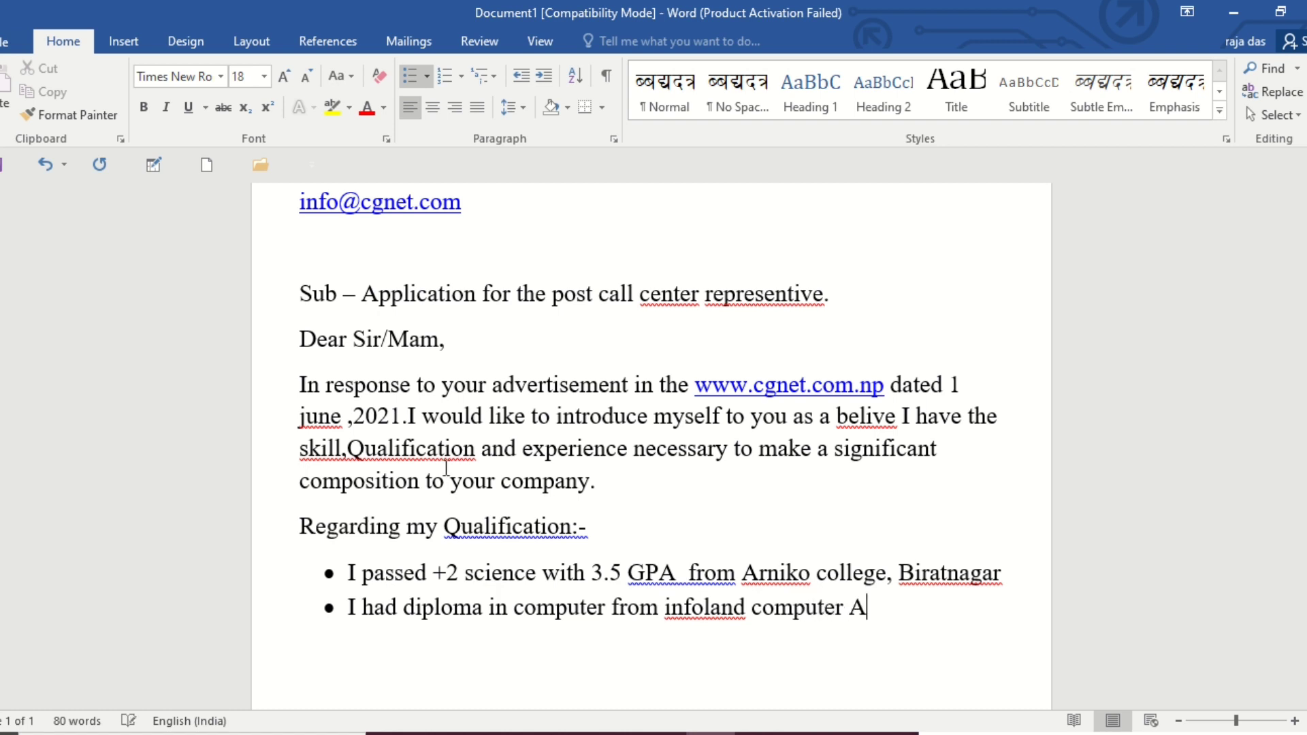
type("cademy")
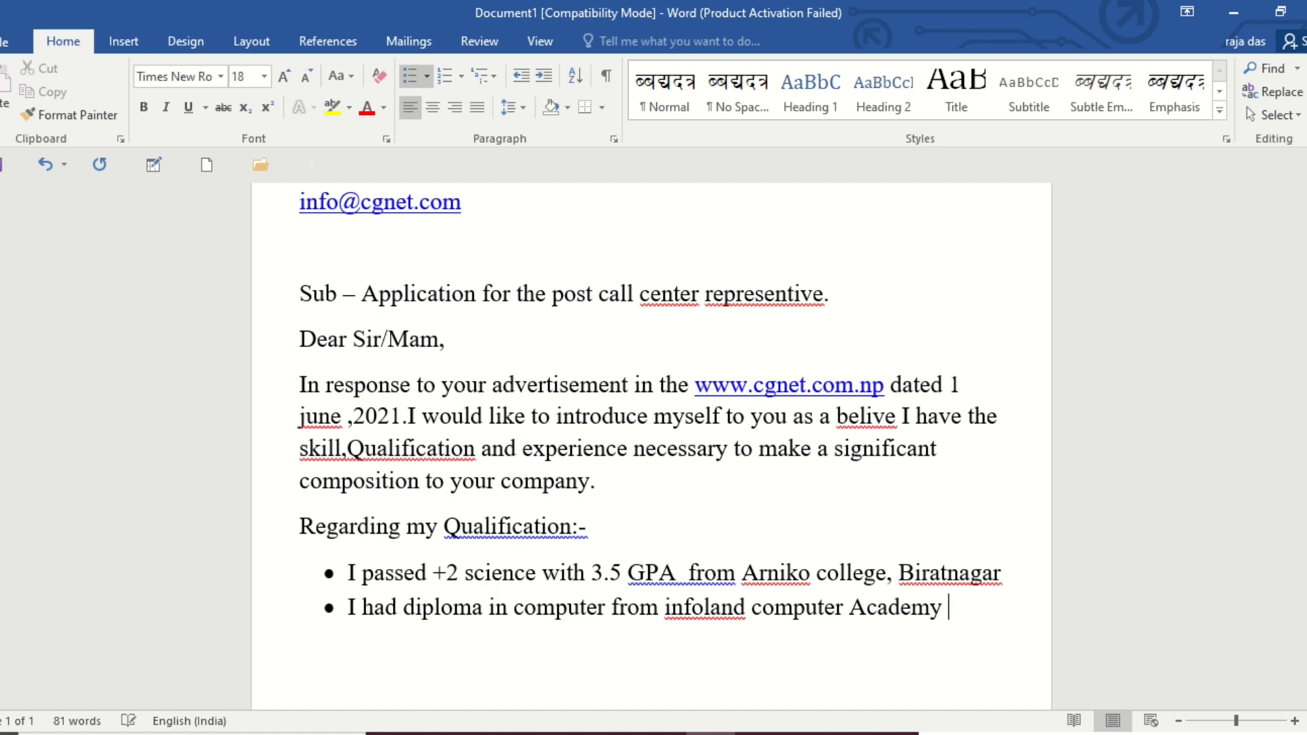
Complete the second bullet with "infoland computer Academy,Rajbiraj.".
key("BackSpace")
type(",Rajbiraj")
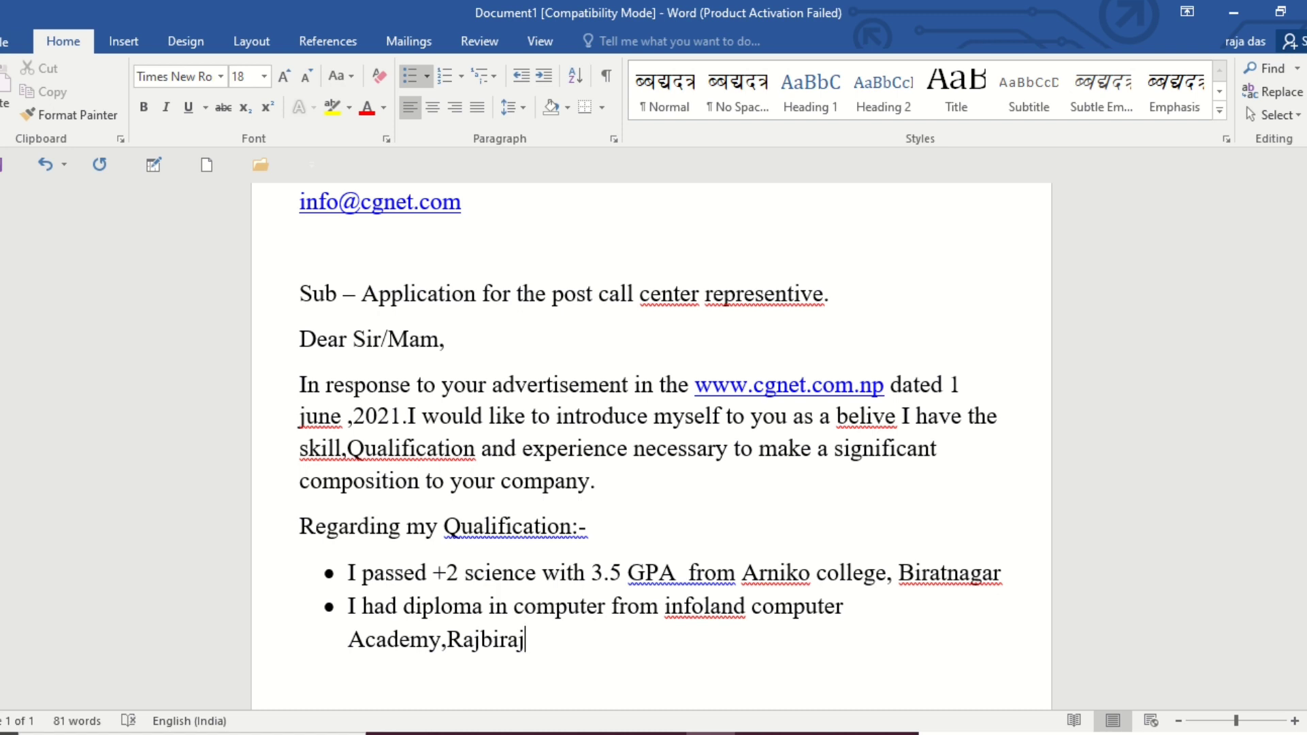
type(".")
Add a third bullet reading "I have 5 years experience in banking field.".
key("Return")
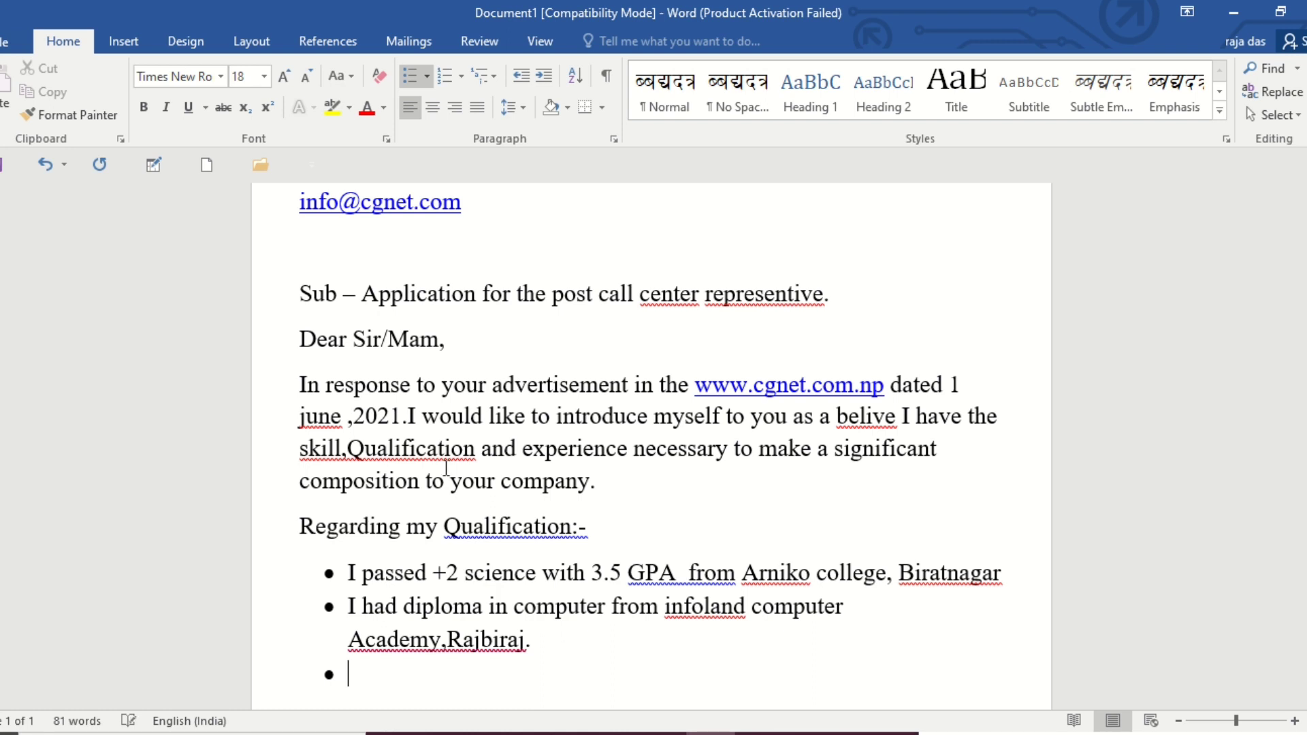
type("I have ")
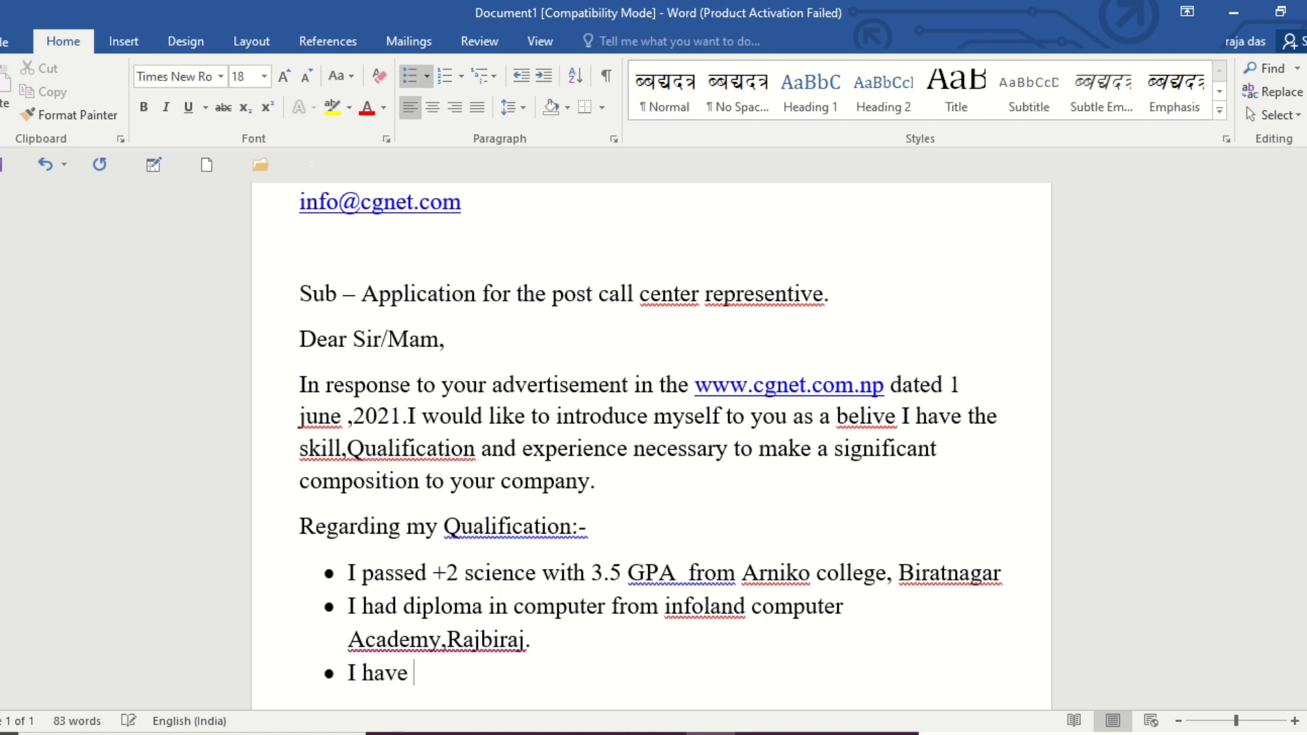
type("5 years ex")
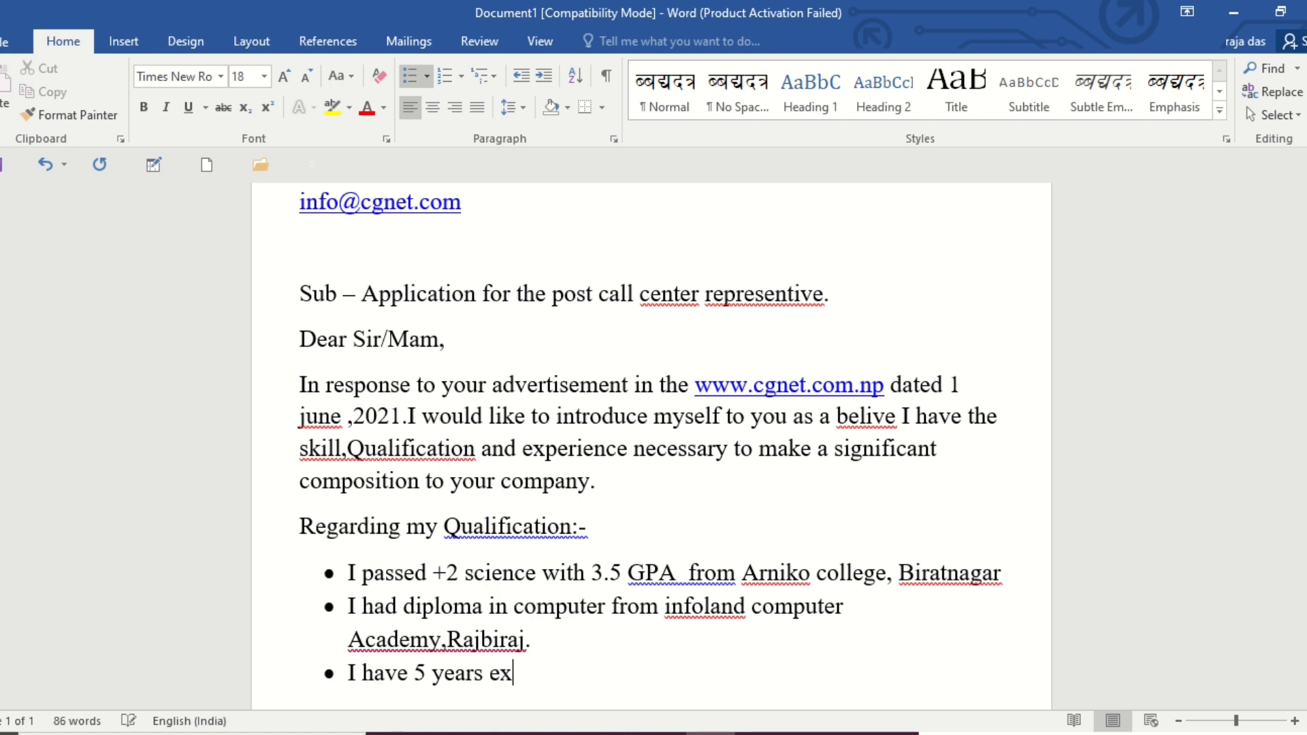
type("perience ")
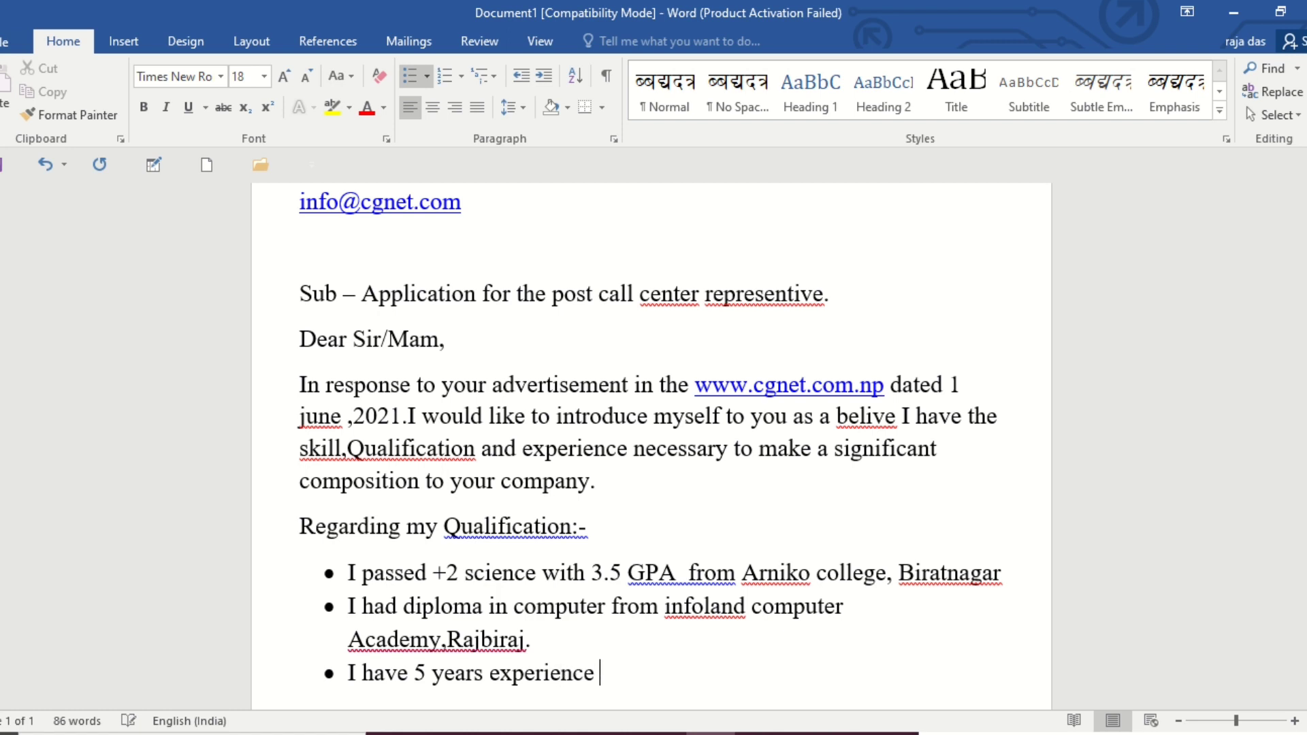
type("in")
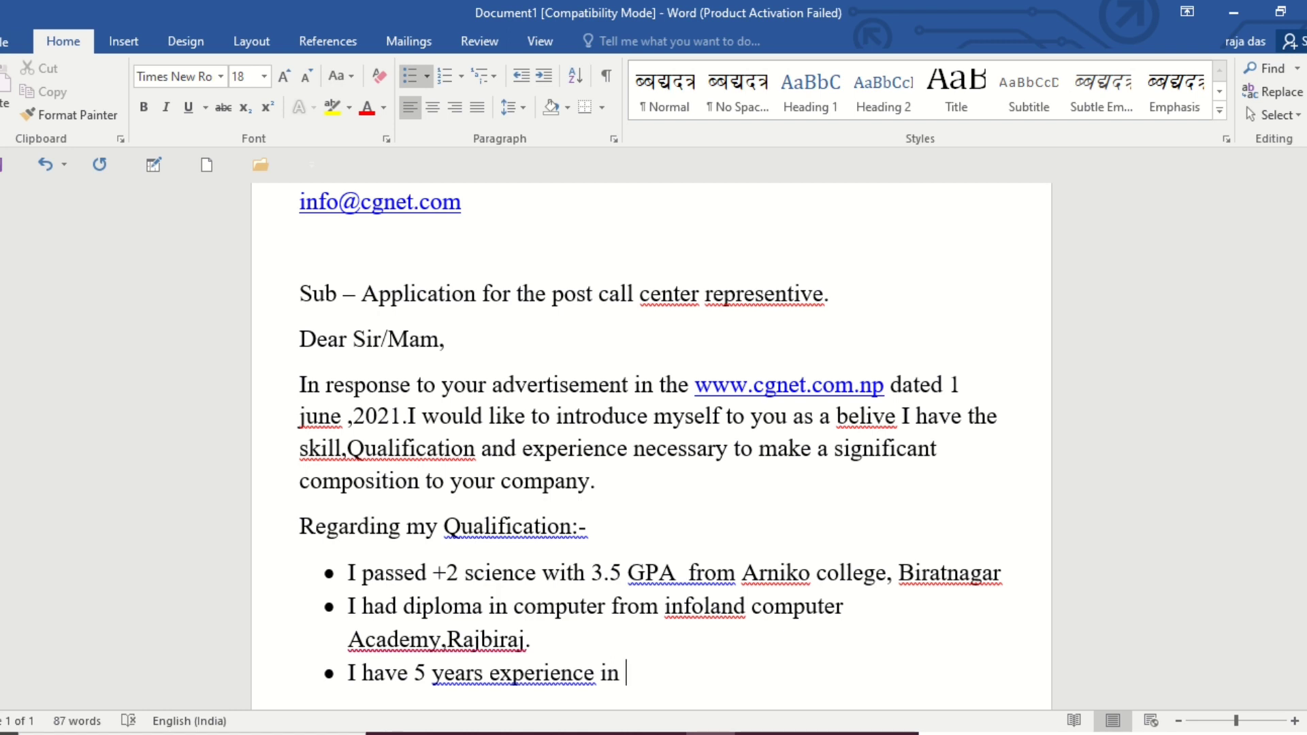
type("bak")
key("BackSpace")
type("nking")
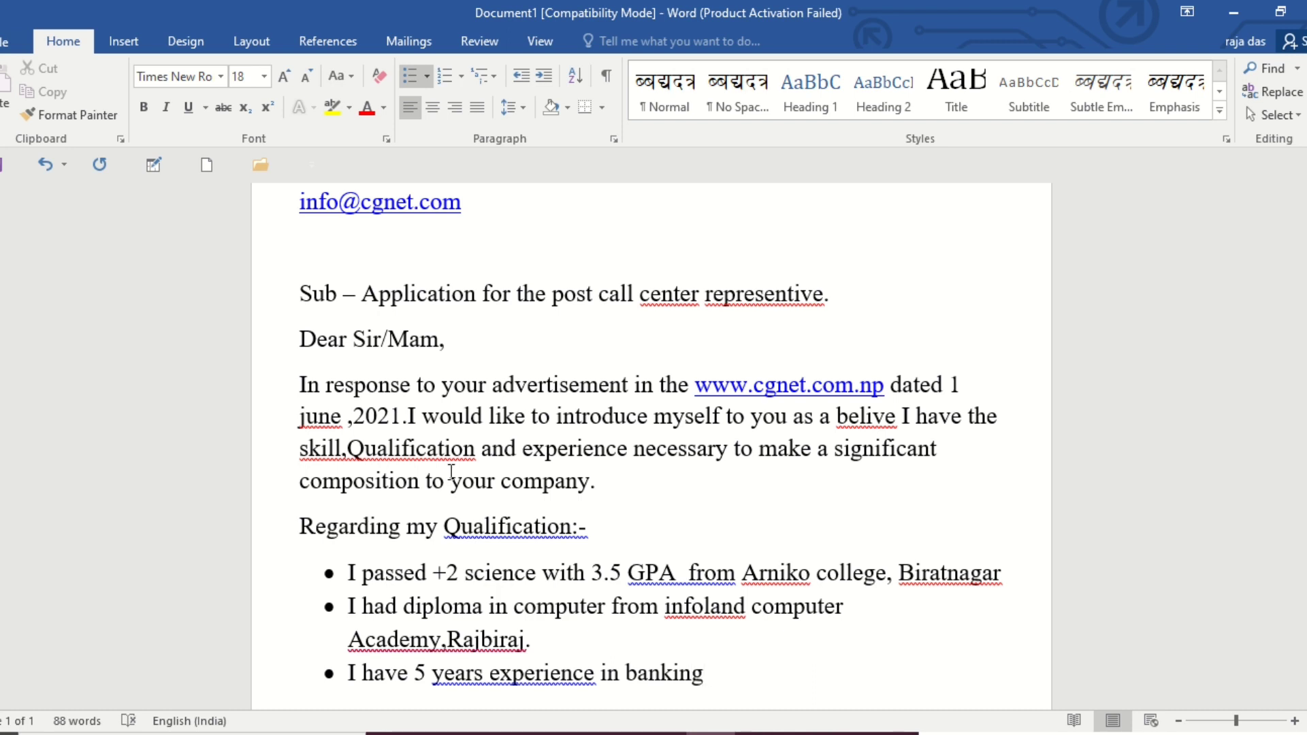
type(" field.")
Make the words "Regarding my Qualification" above the bullet list bold, italic and underlined.
scroll(617, 577, "down", 2)
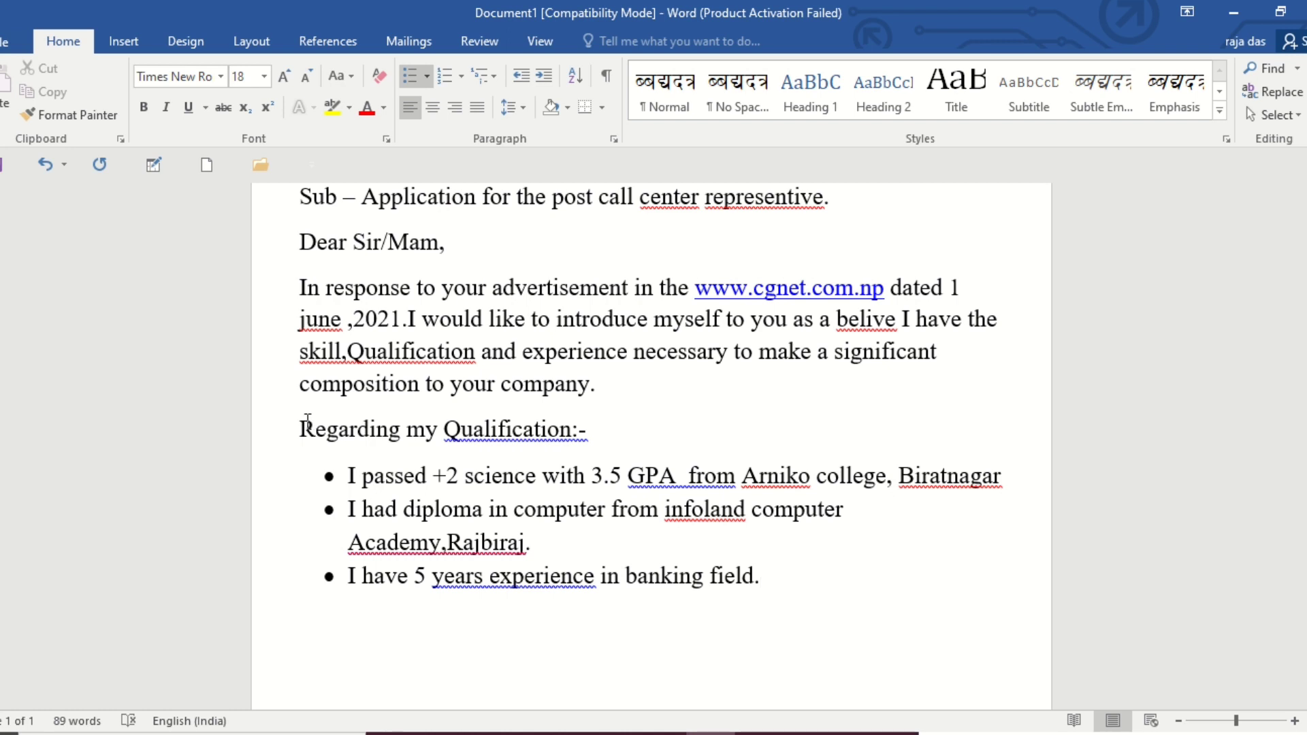
left_click_drag(306, 427, 570, 429)
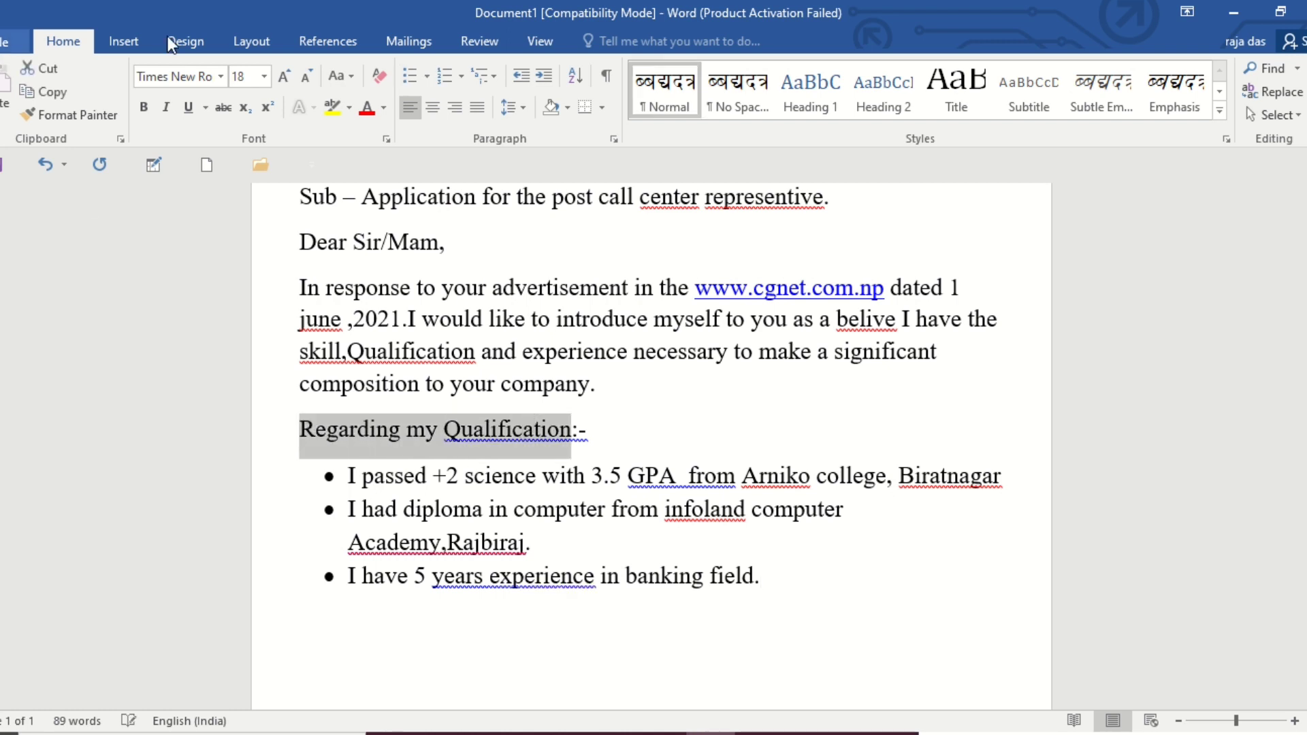
left_click(144, 107)
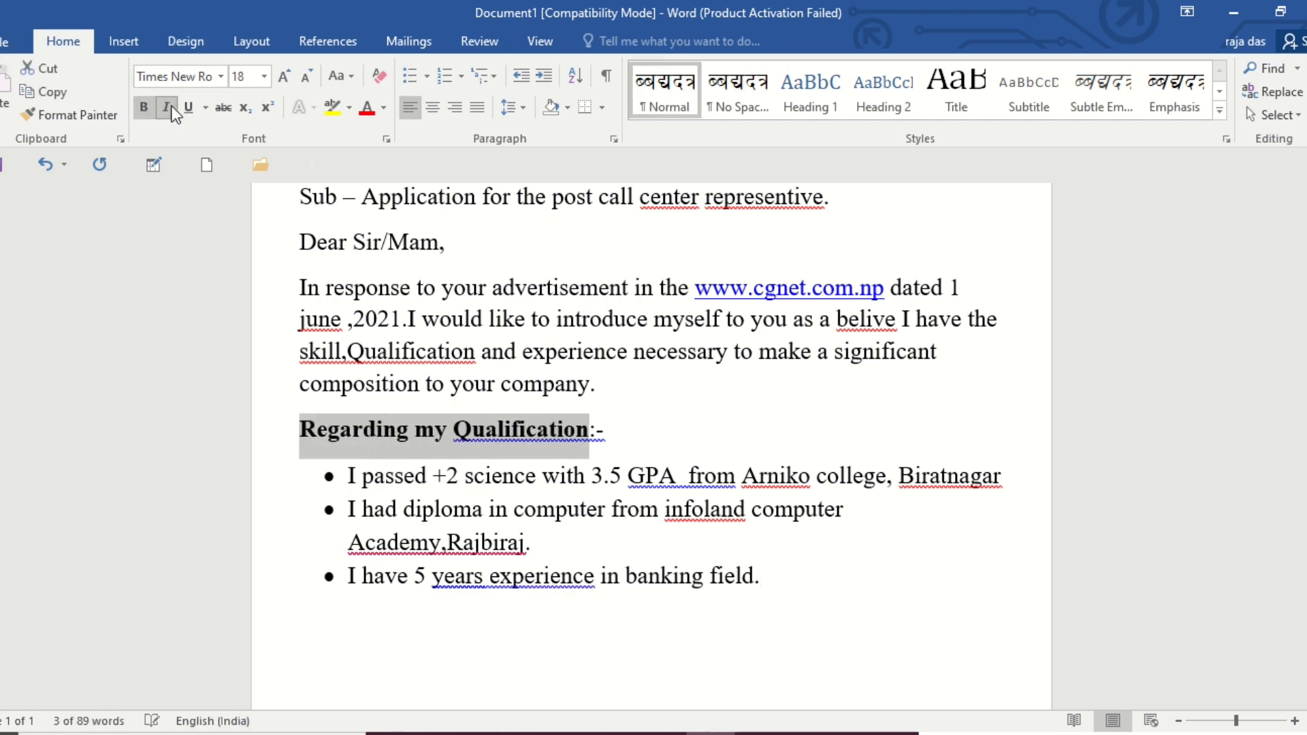
left_click(166, 107)
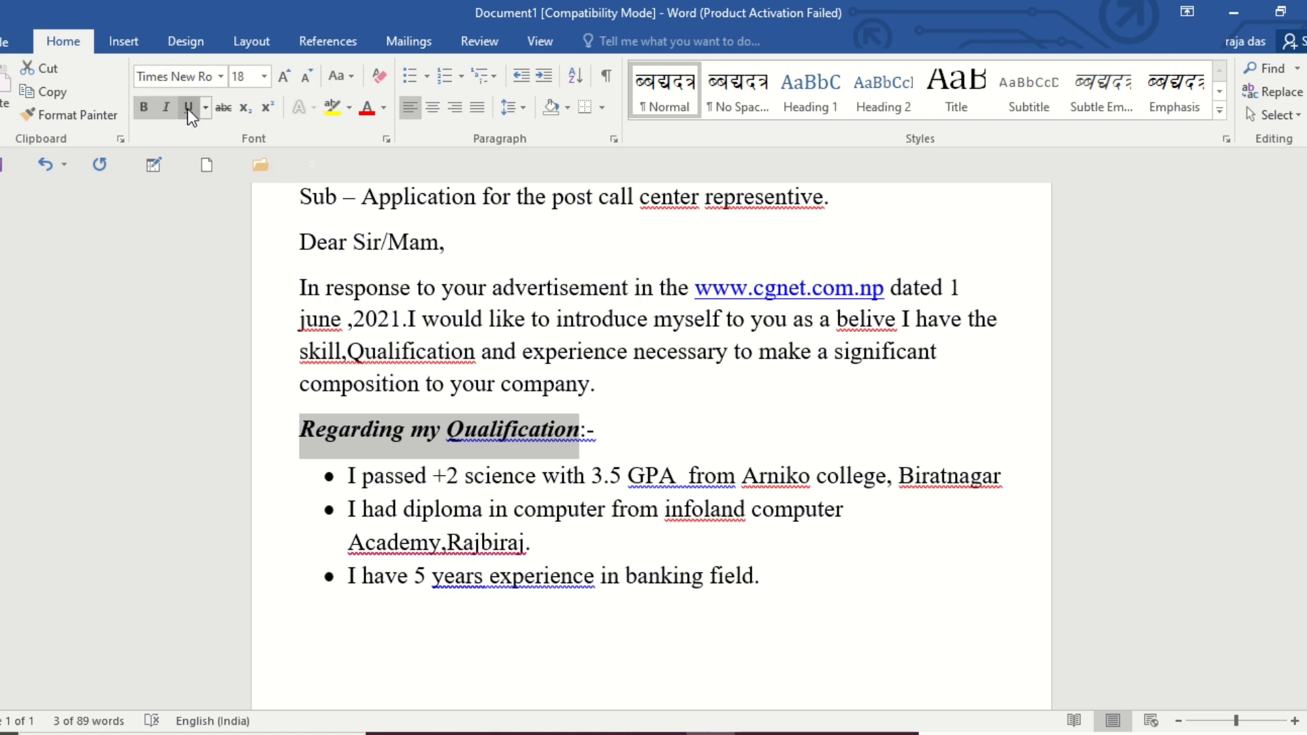
left_click(187, 108)
left_click(603, 414)
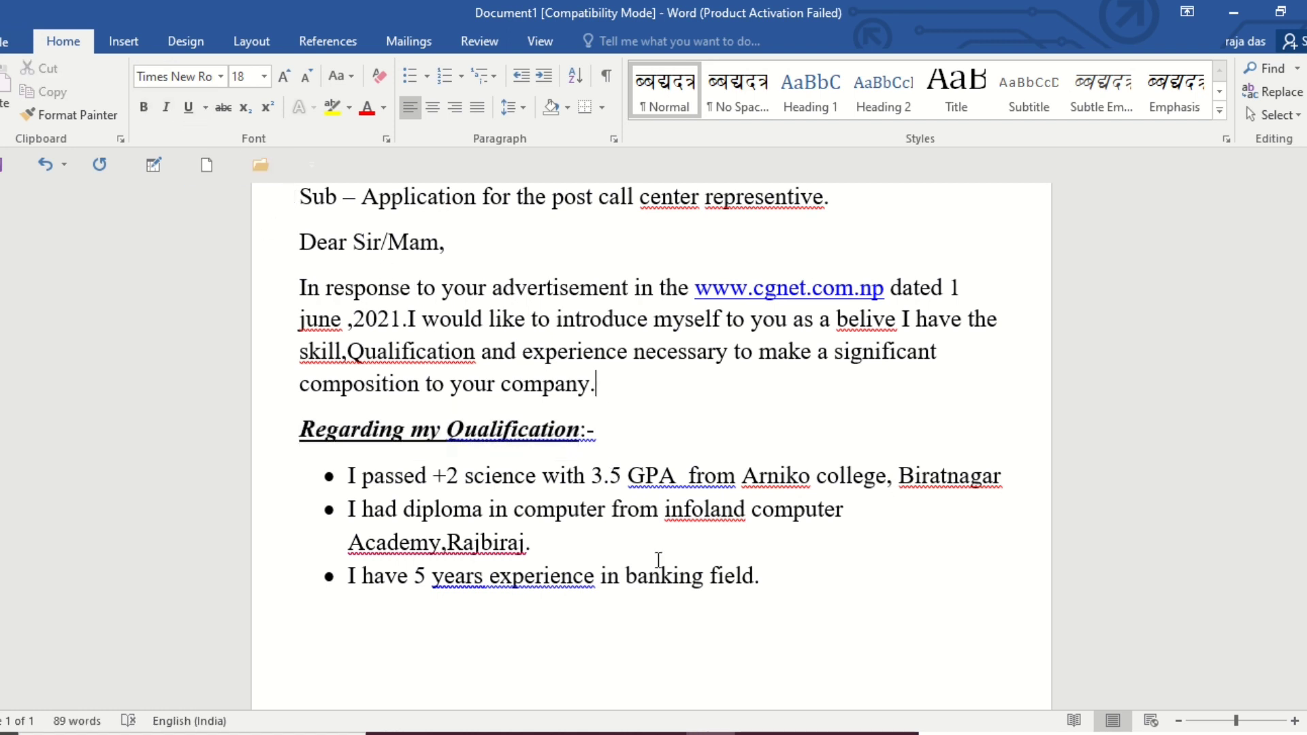
Start a new paragraph without a bullet below the list, beginning with "I be".
left_click(770, 578)
key("Return")
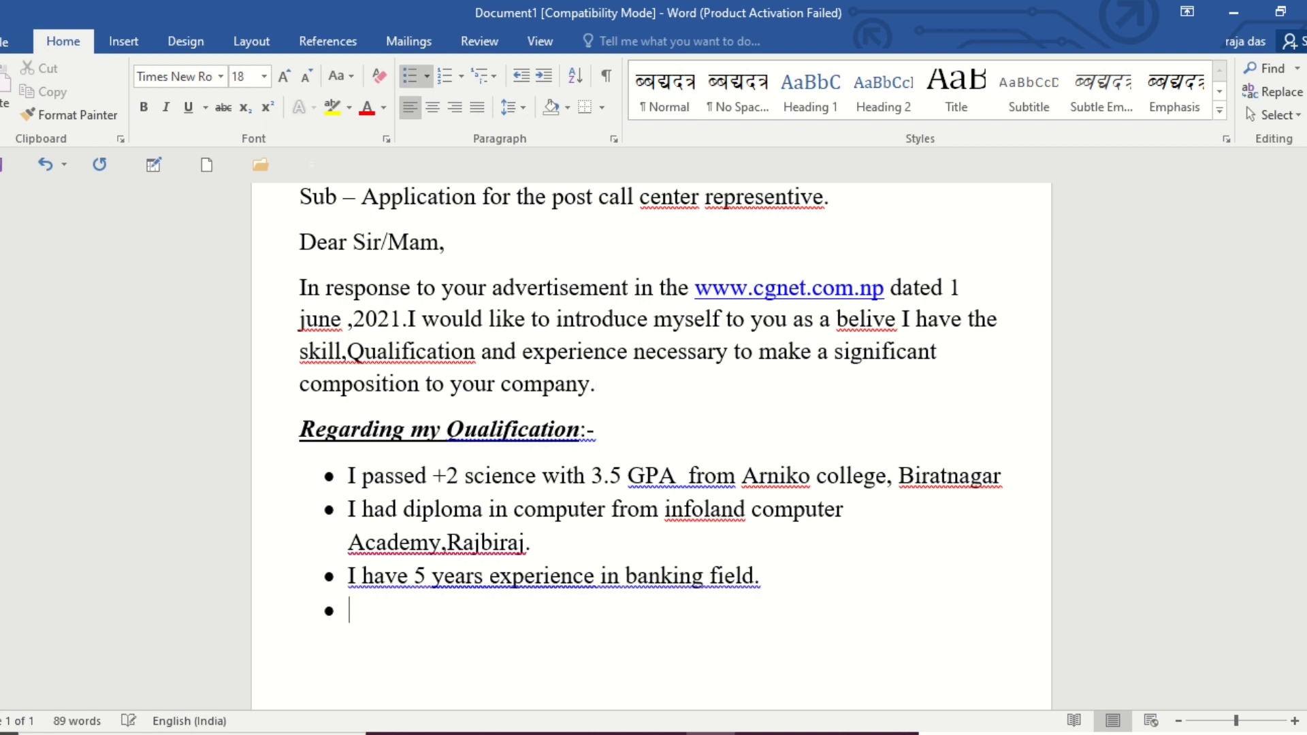
key("BackSpace")
key("BackSpace")
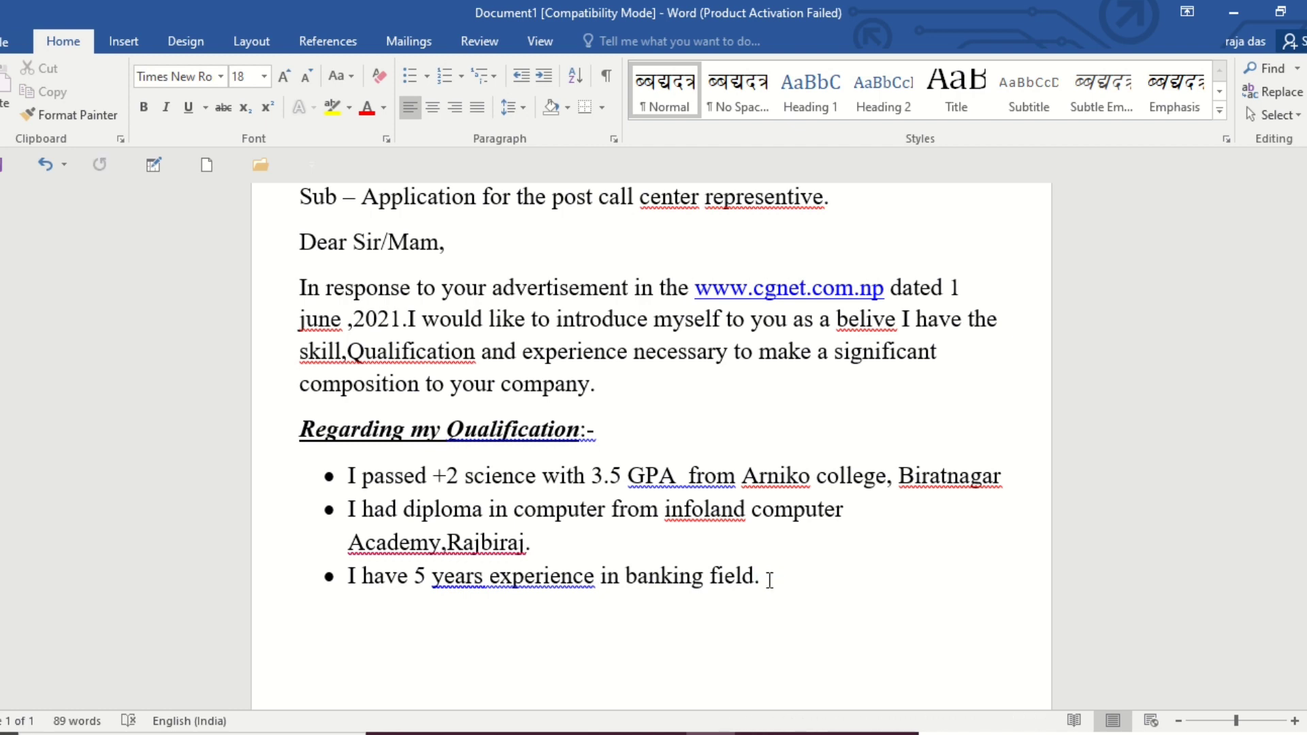
type("i be")
Review the post named in the subject line and the qualifications listed in the bullets.
scroll(672, 476, "up", 3)
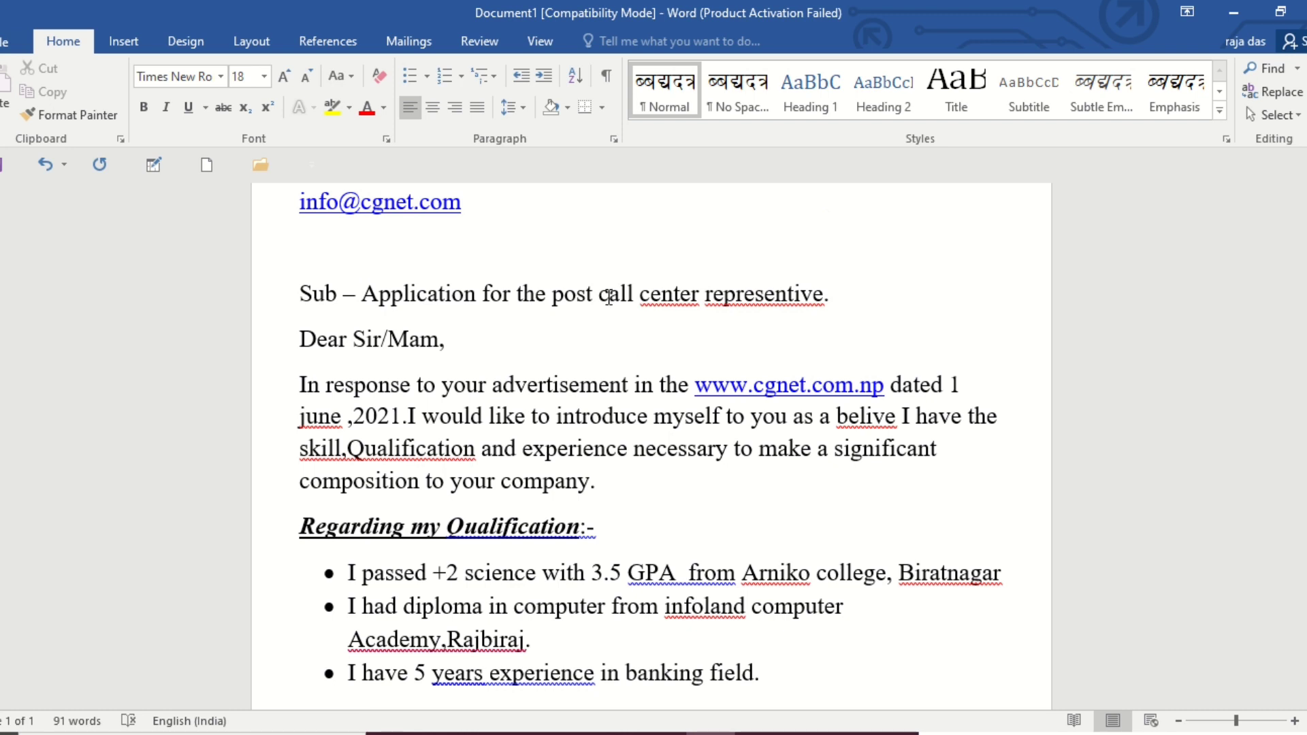
left_click_drag(601, 294, 820, 304)
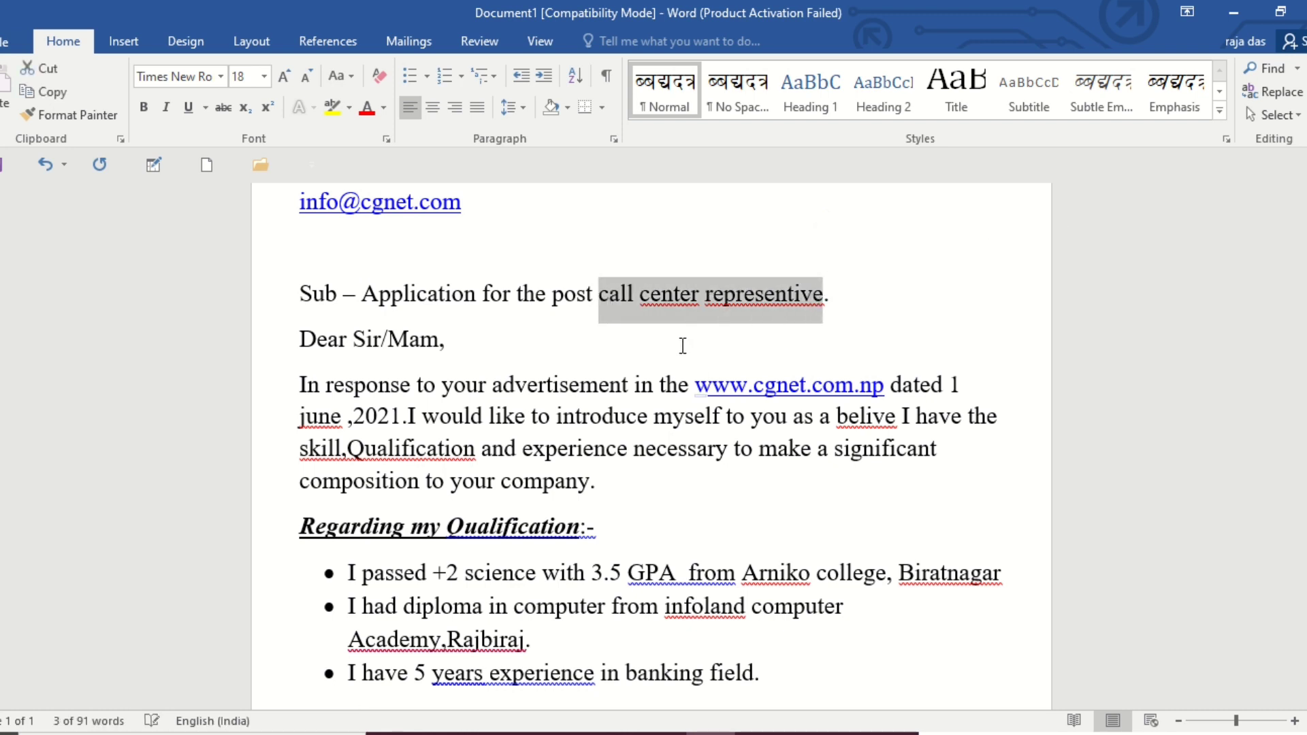
left_click(447, 338)
scroll(706, 391, "down", 2)
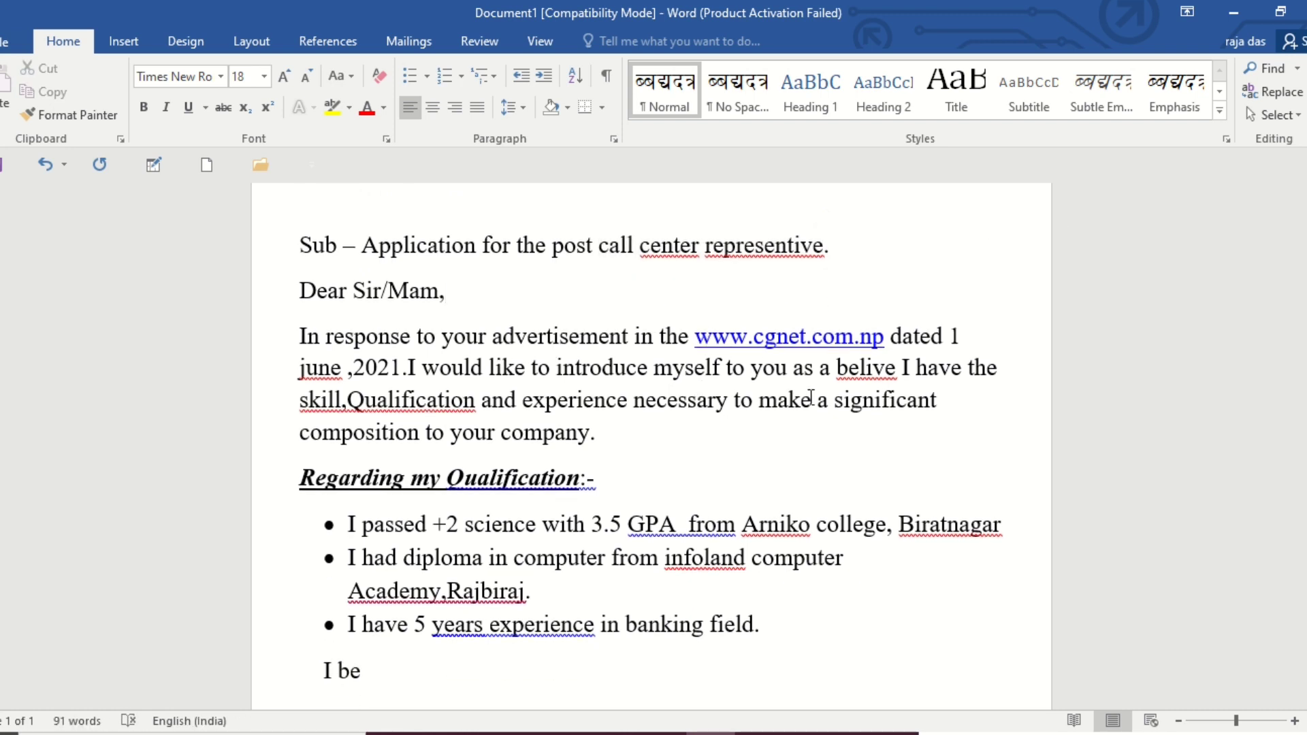
scroll(687, 417, "down", 2)
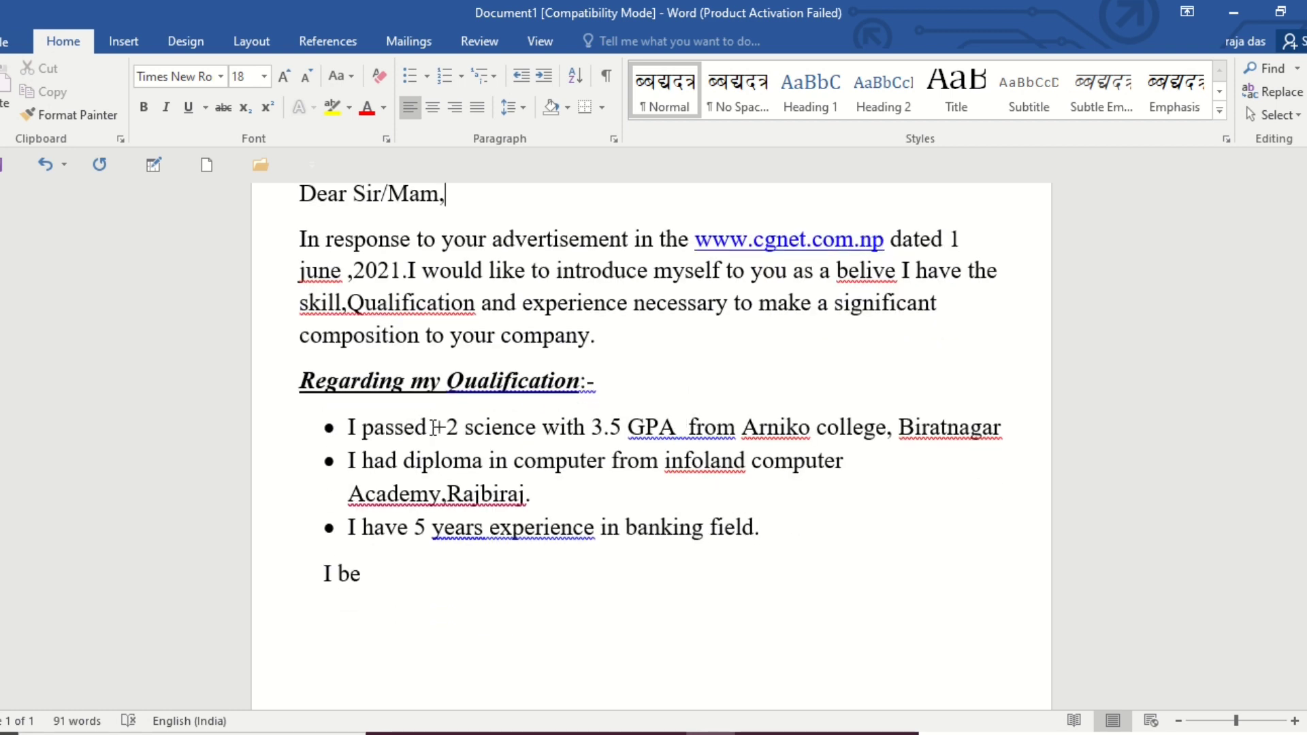
left_click_drag(433, 428, 523, 433)
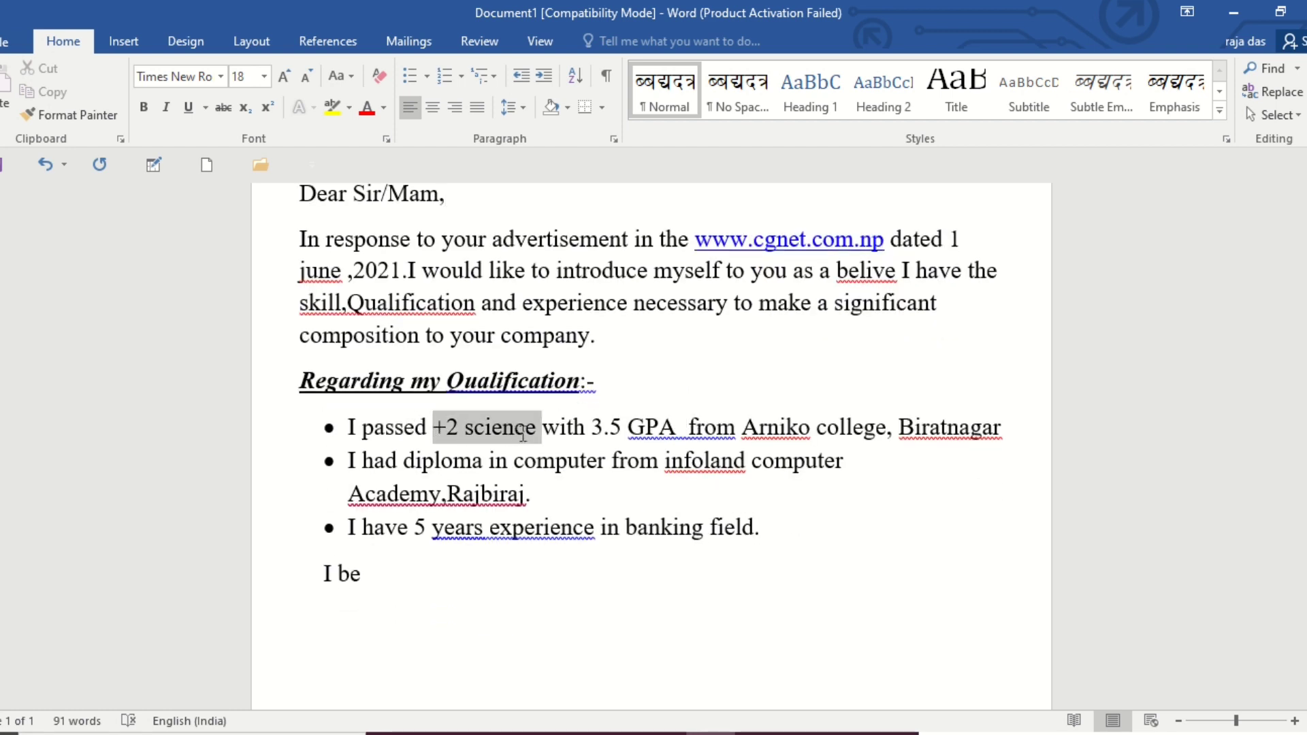
left_click(588, 427)
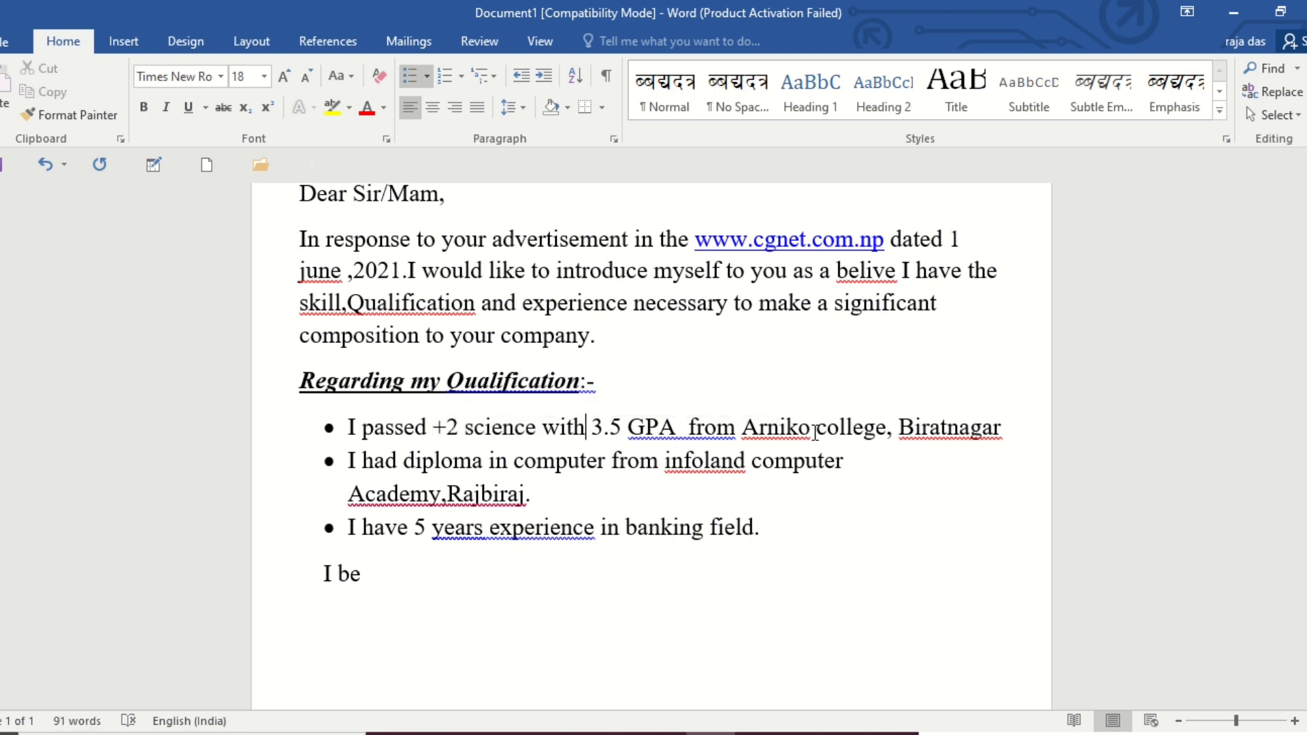
scroll(366, 477, "down", 3)
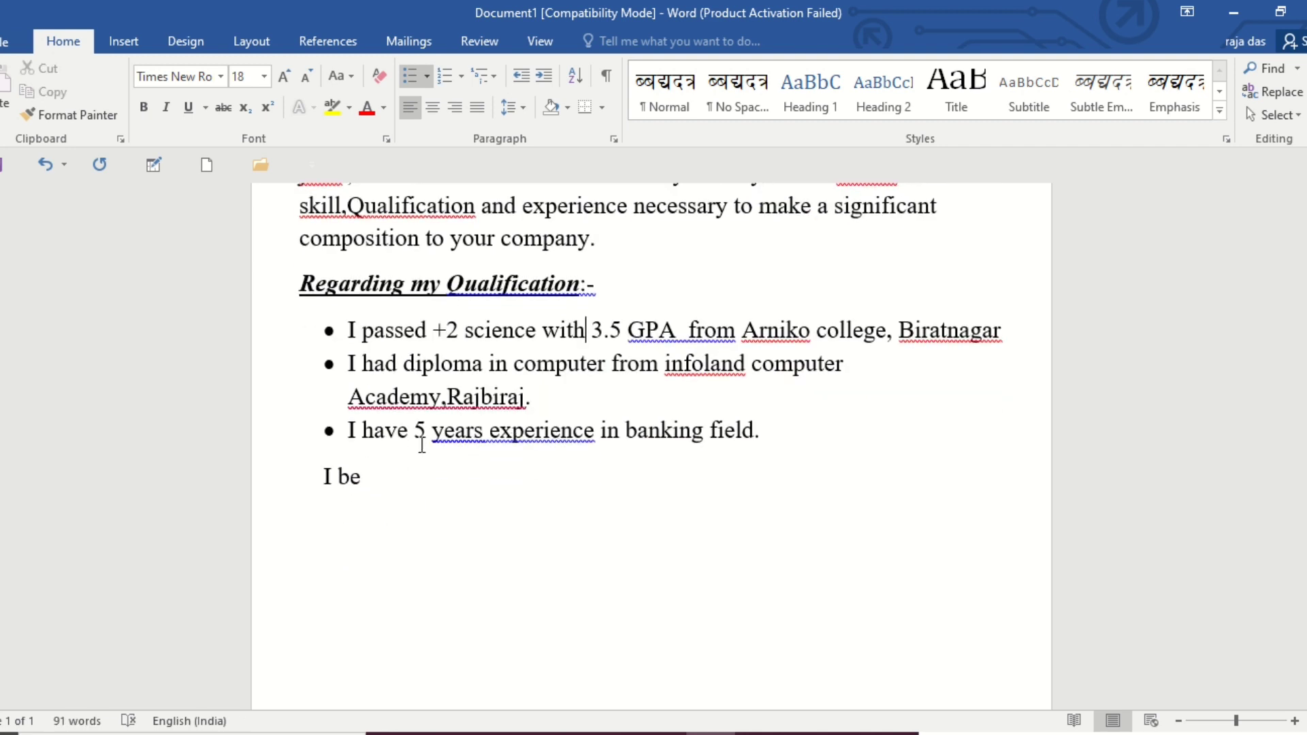
Continue the paragraph below the list so it reads "I believe working in a reputed company like your".
left_click(373, 481)
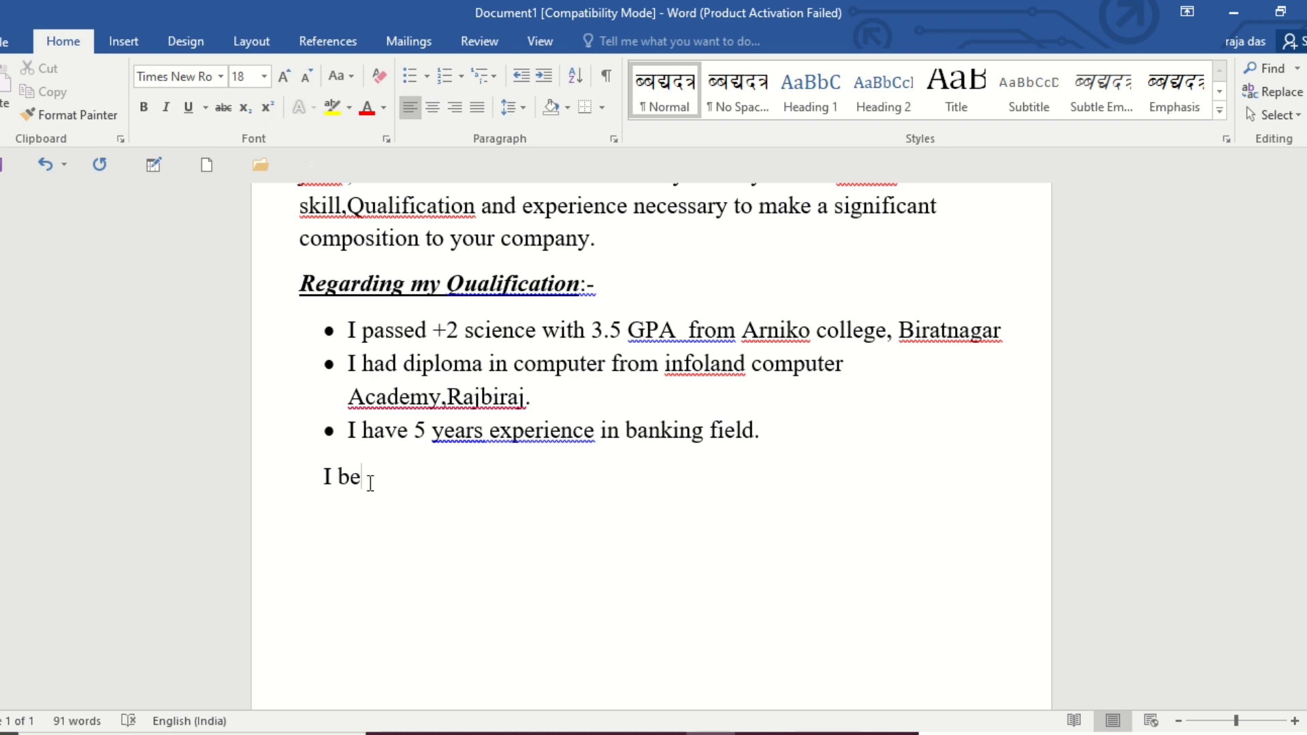
type("lieve workin")
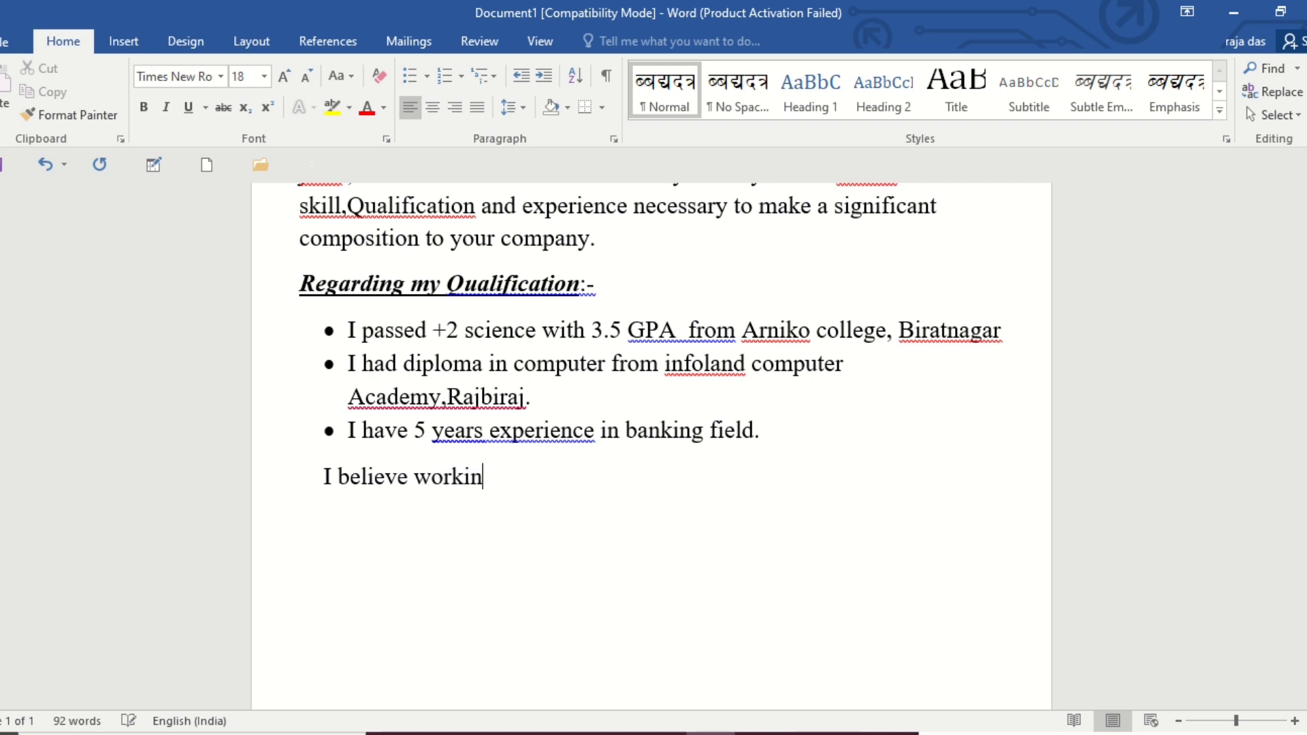
type("g")
type("in a repu")
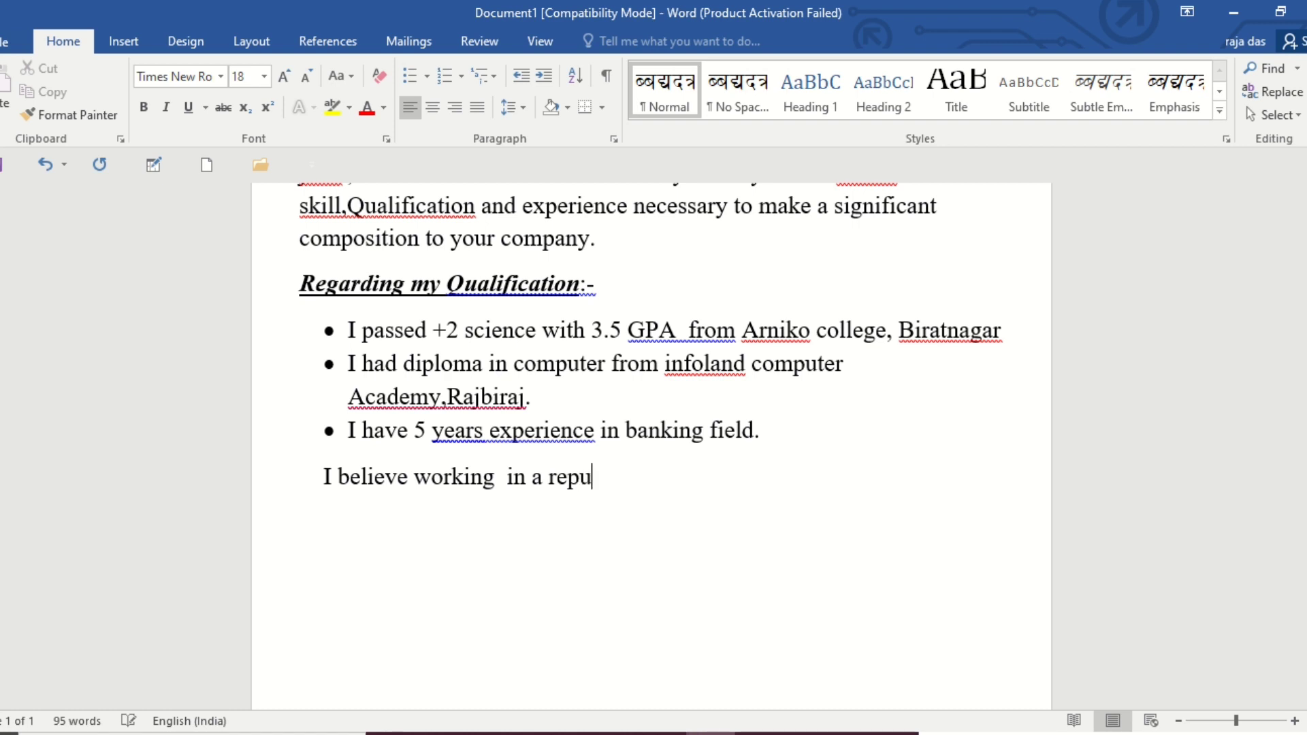
type("ted company l")
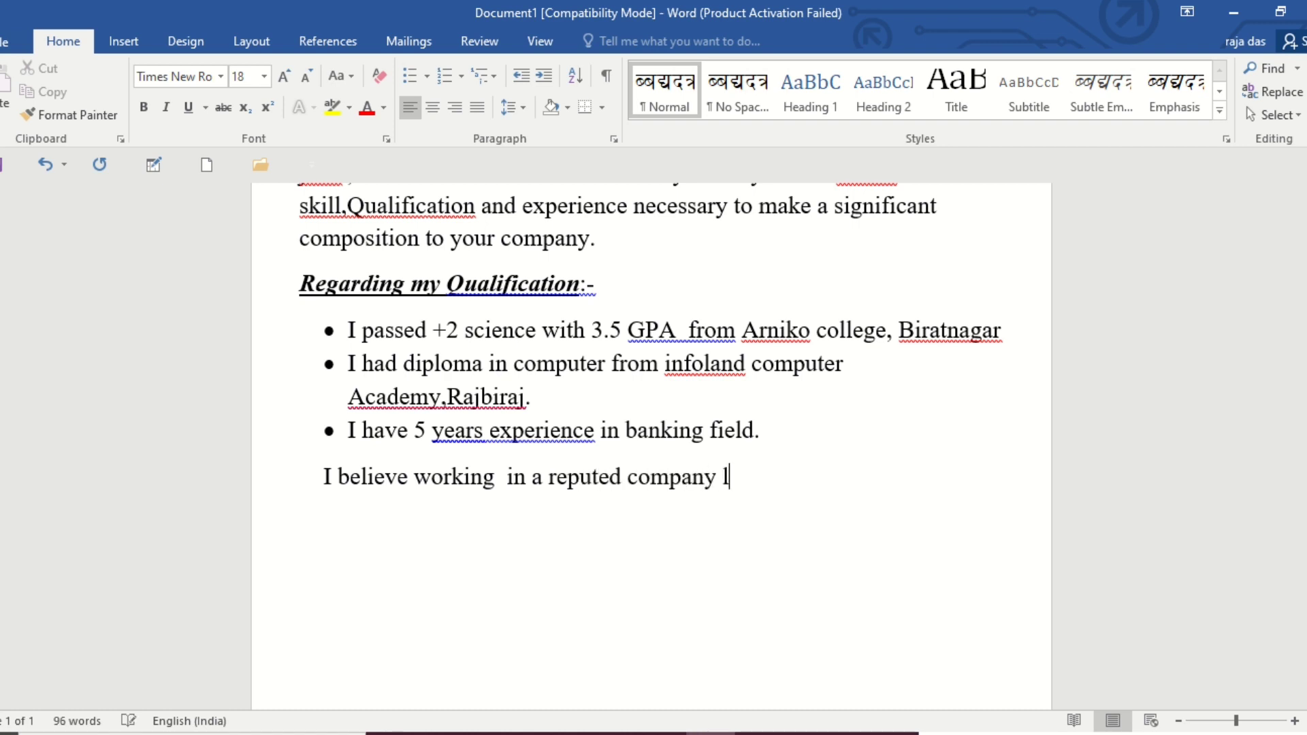
type("ike your ")
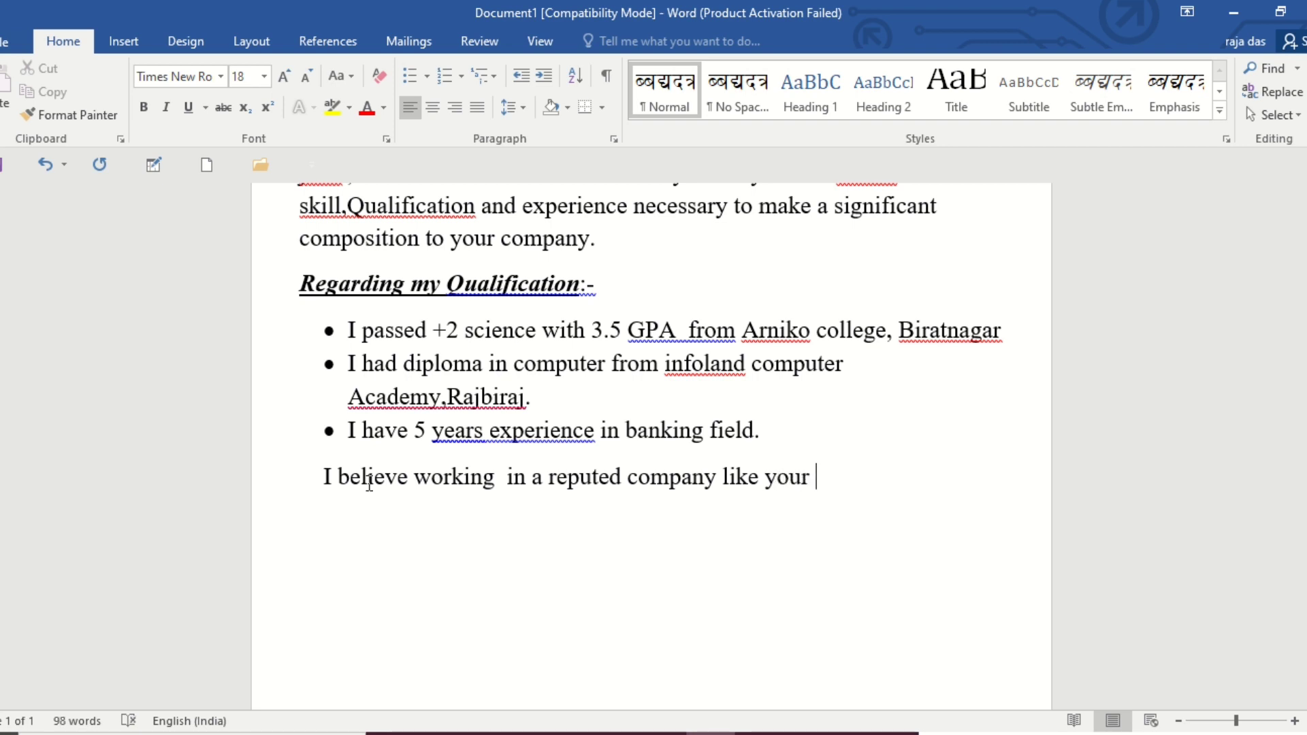
type("one will")
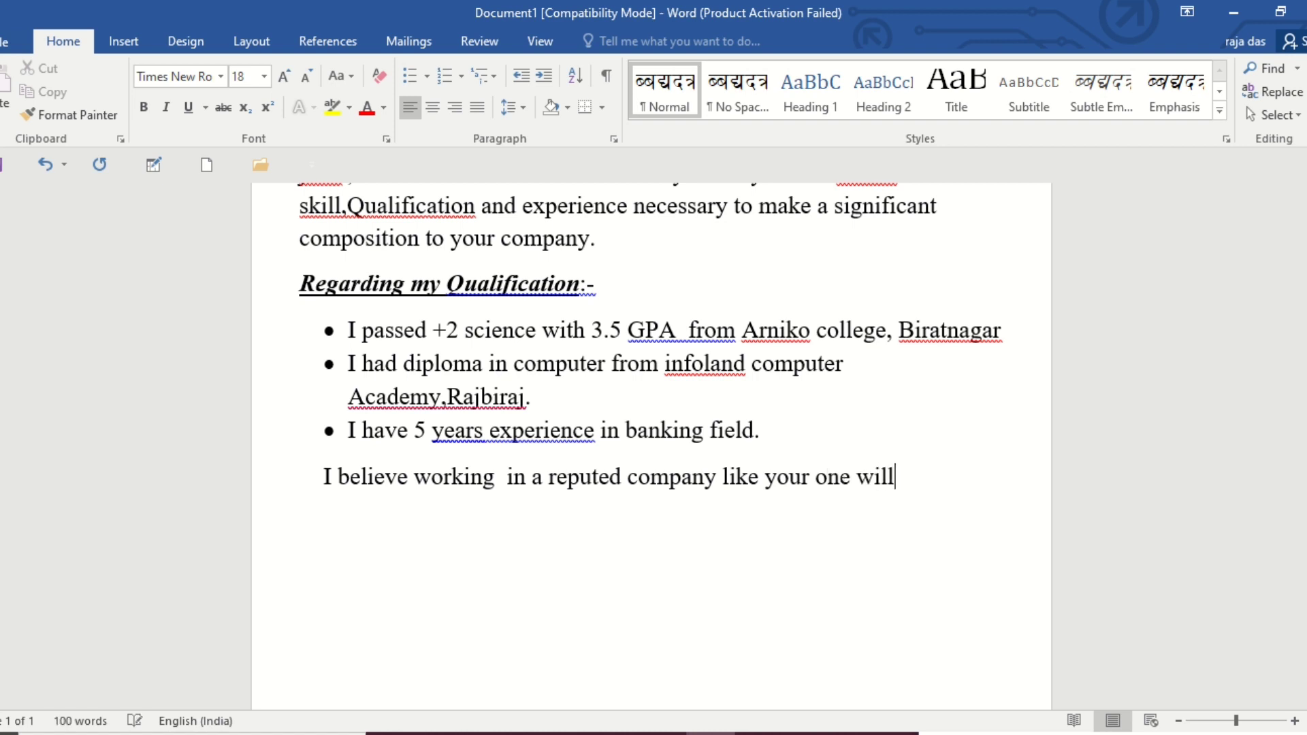
type(" provide ")
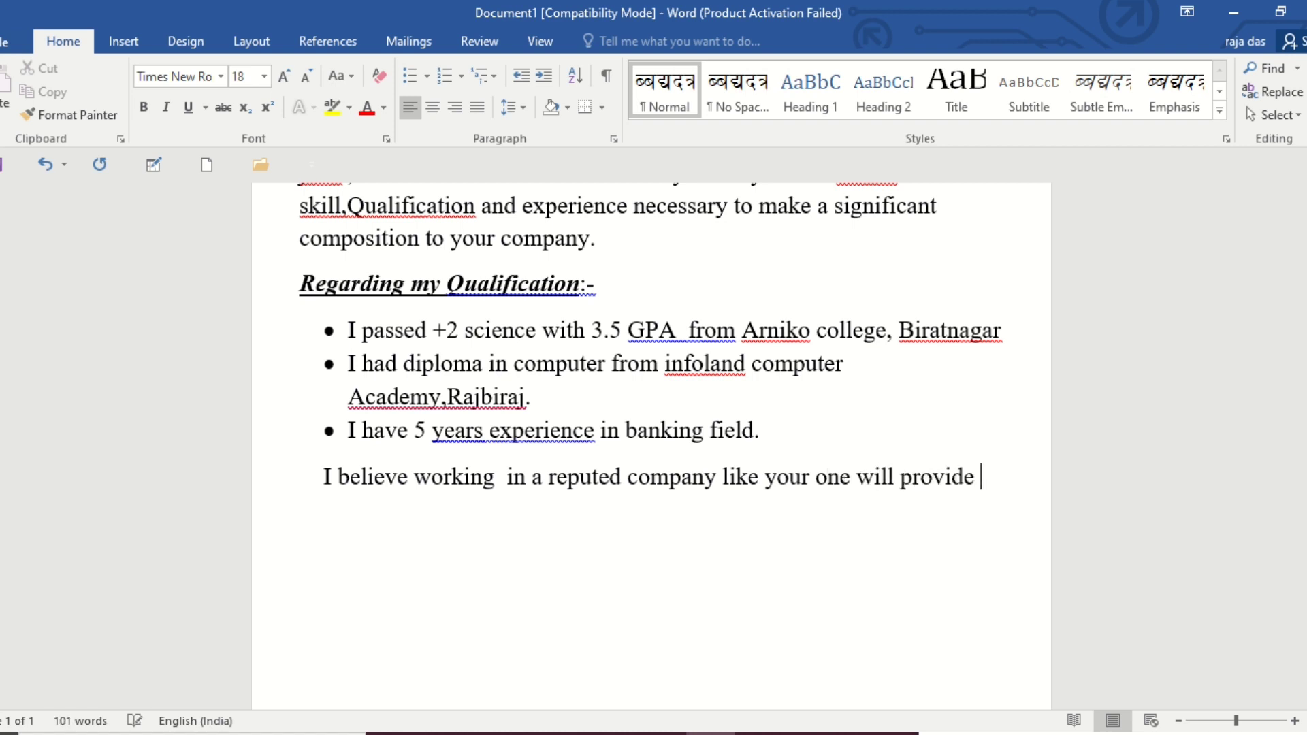
type("me an e")
Continue the closing sentence with "one will provide me an excellent opportunity", correcting the spelling of the last word.
type("xcellent ")
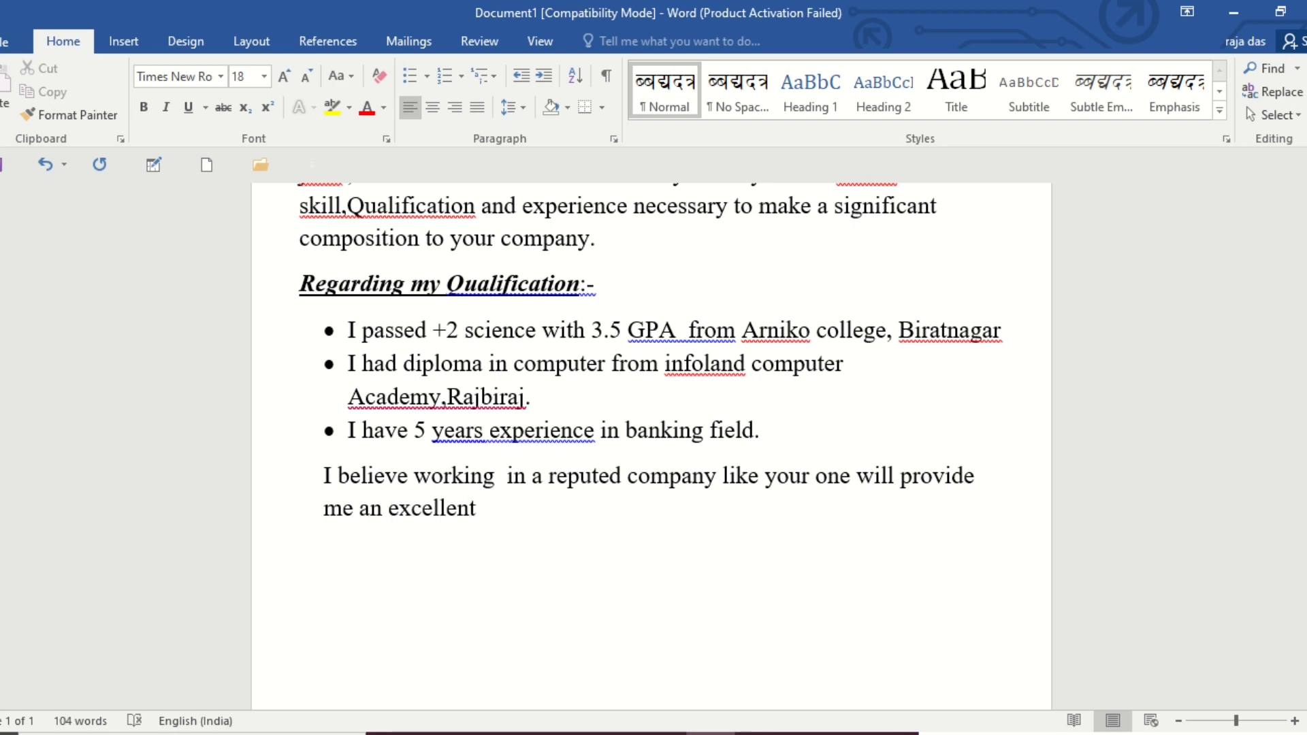
type("oppertum")
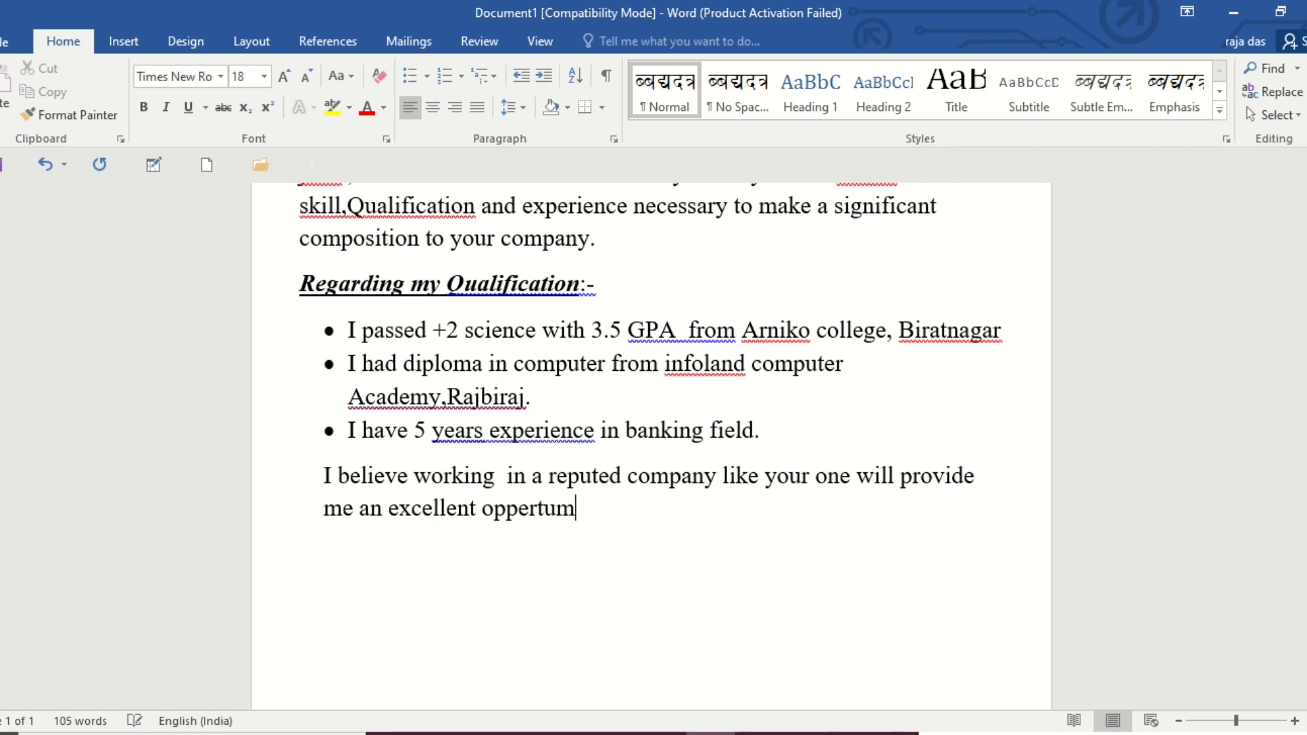
key("BackSpace")
type("nbity")
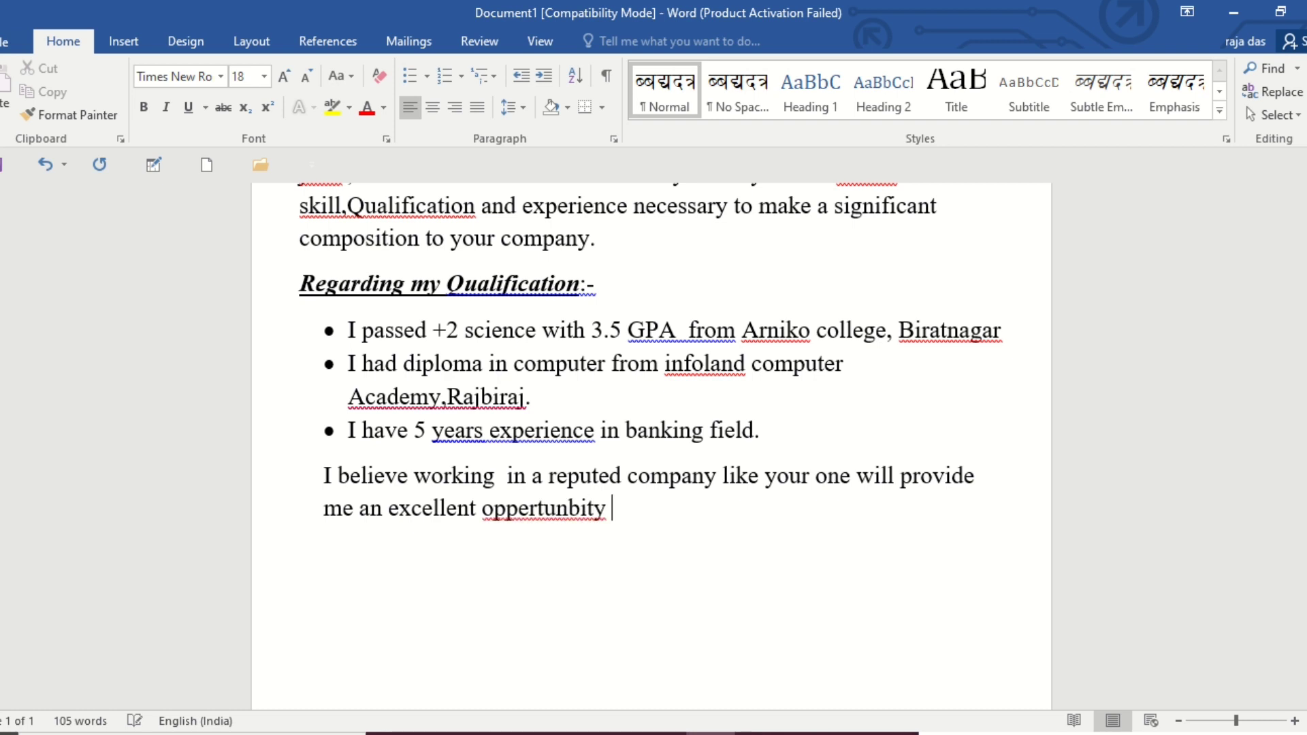
key("BackSpace")
key("BackSpace")
key("BackSpace")
key("BackSpace")
key("BackSpace")
type("ity ")
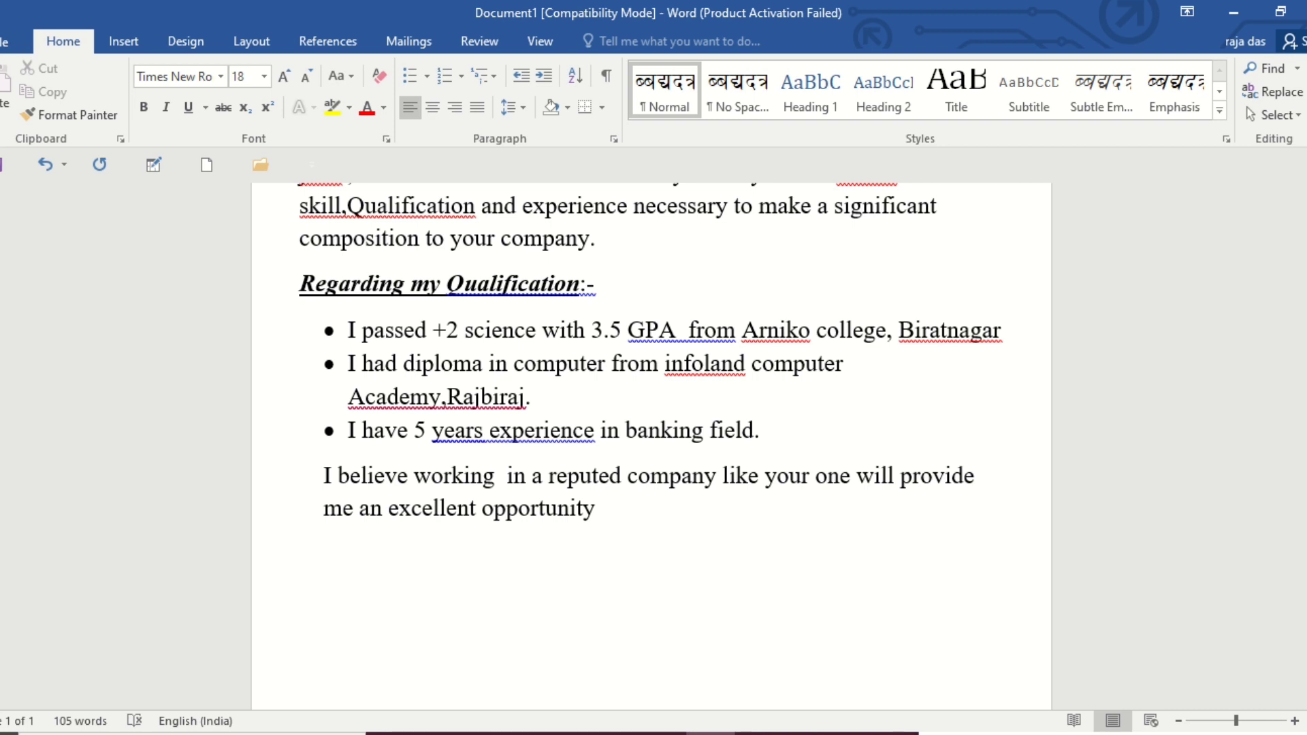
type("for my carew")
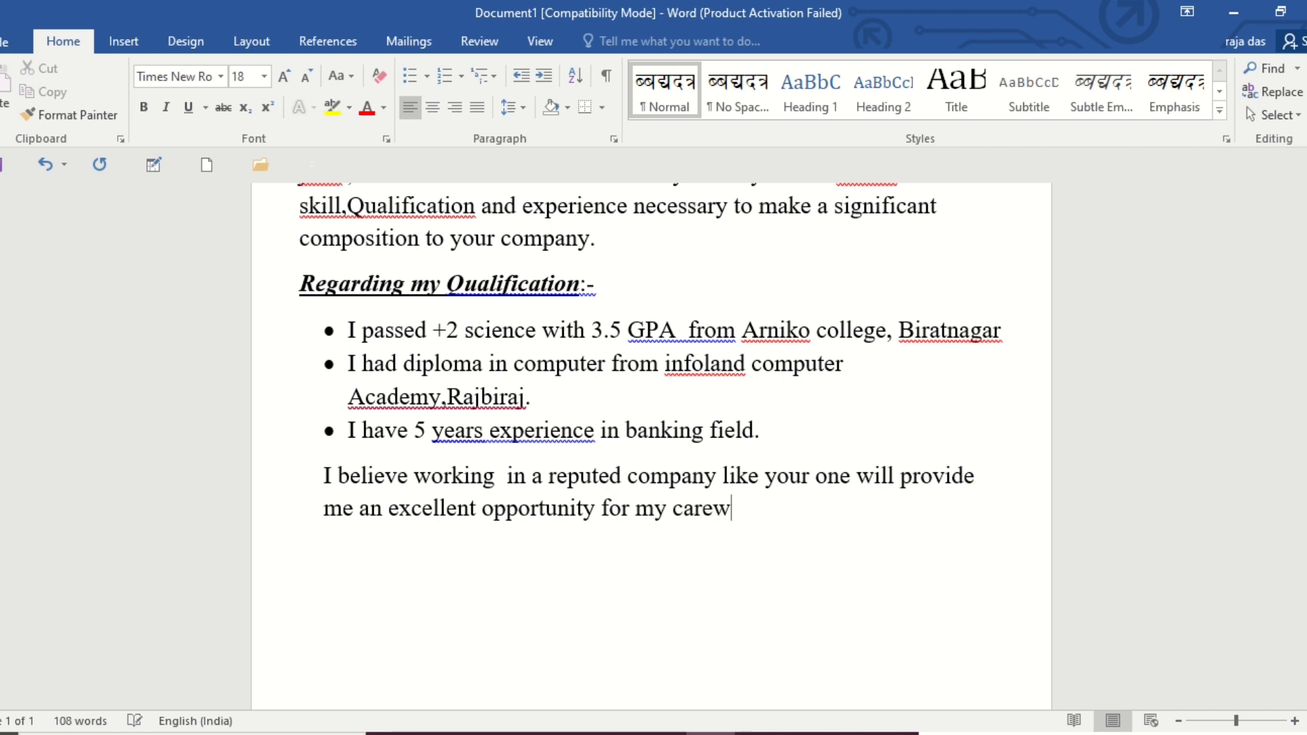
Finish the first sentence of the closing paragraph with "for my career.", correcting the spelling of the last word.
key("BackSpace")
type("er.I would")
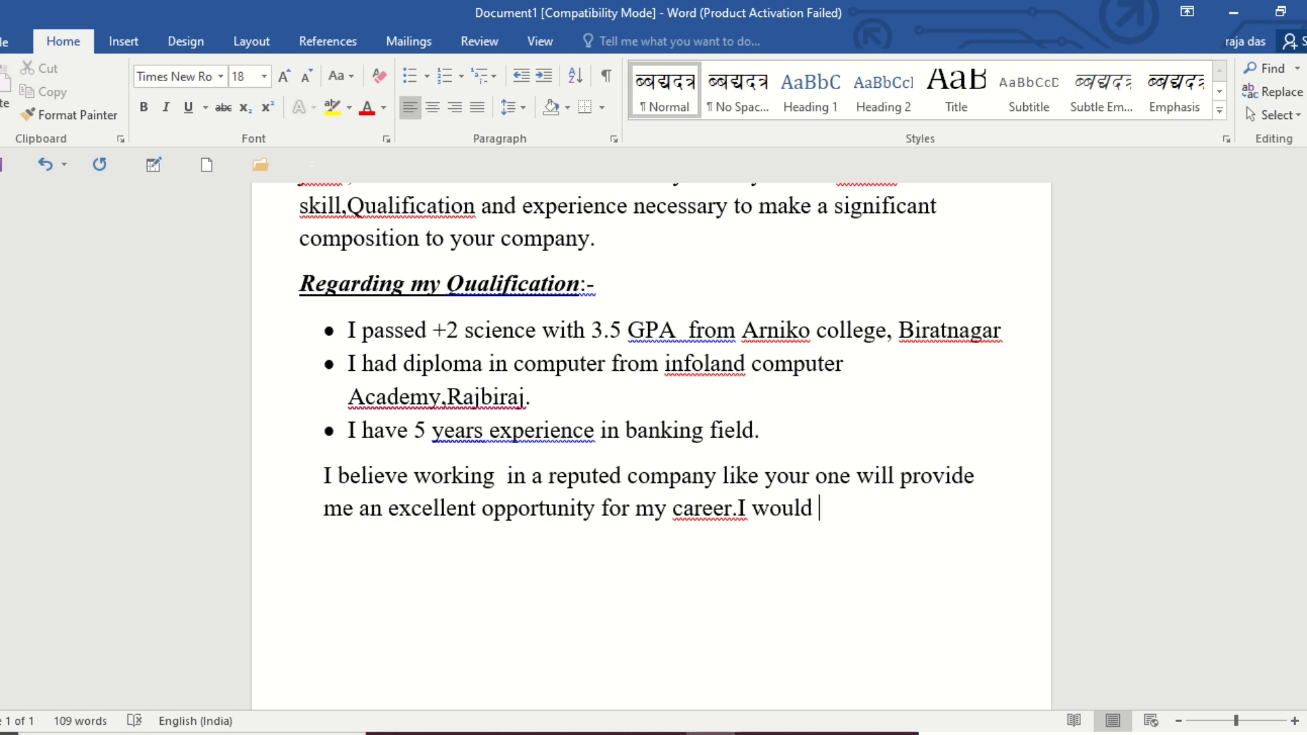
type(" truely be gr")
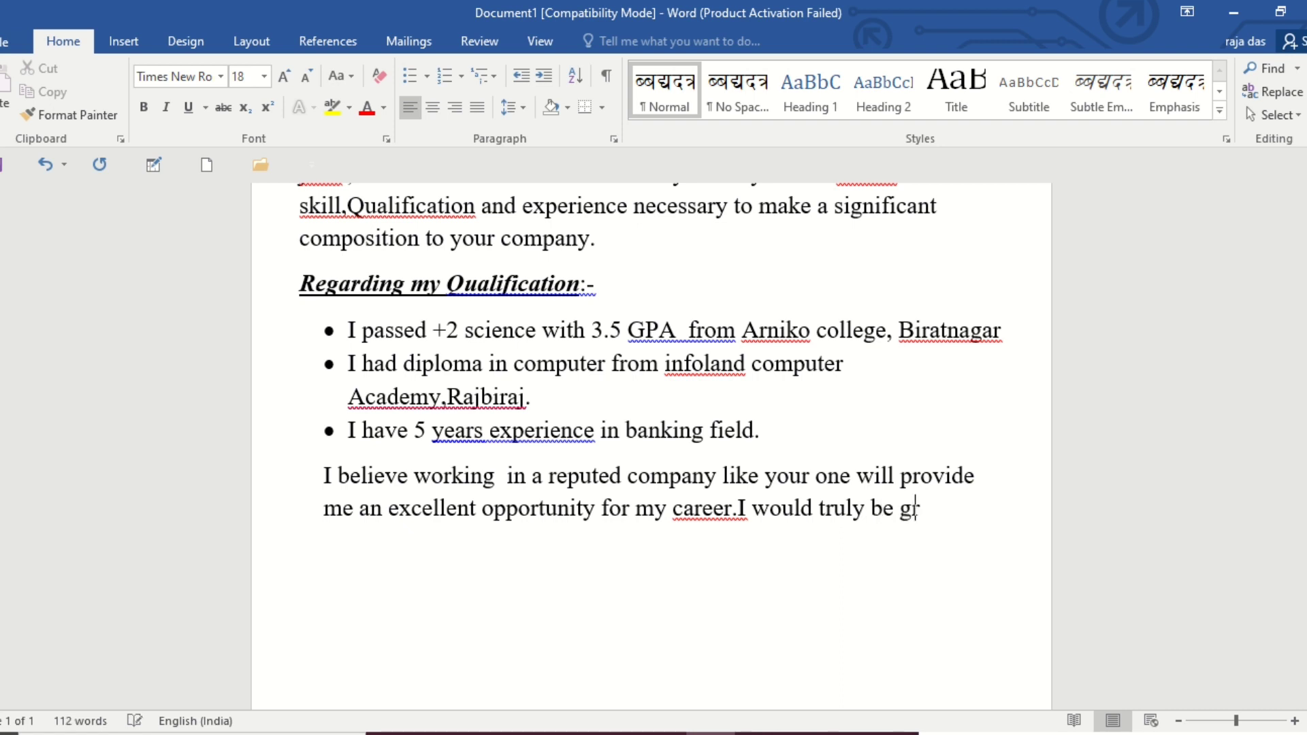
type("etful ")
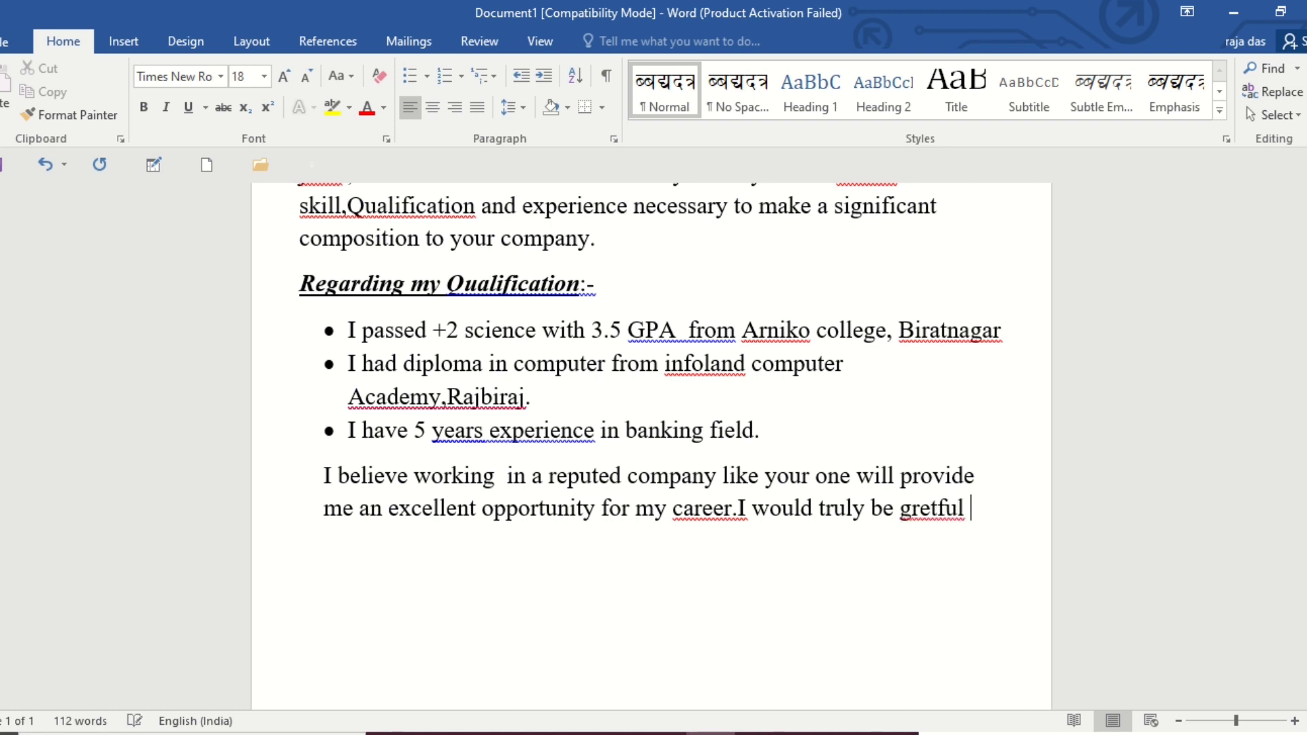
type("if I finall")
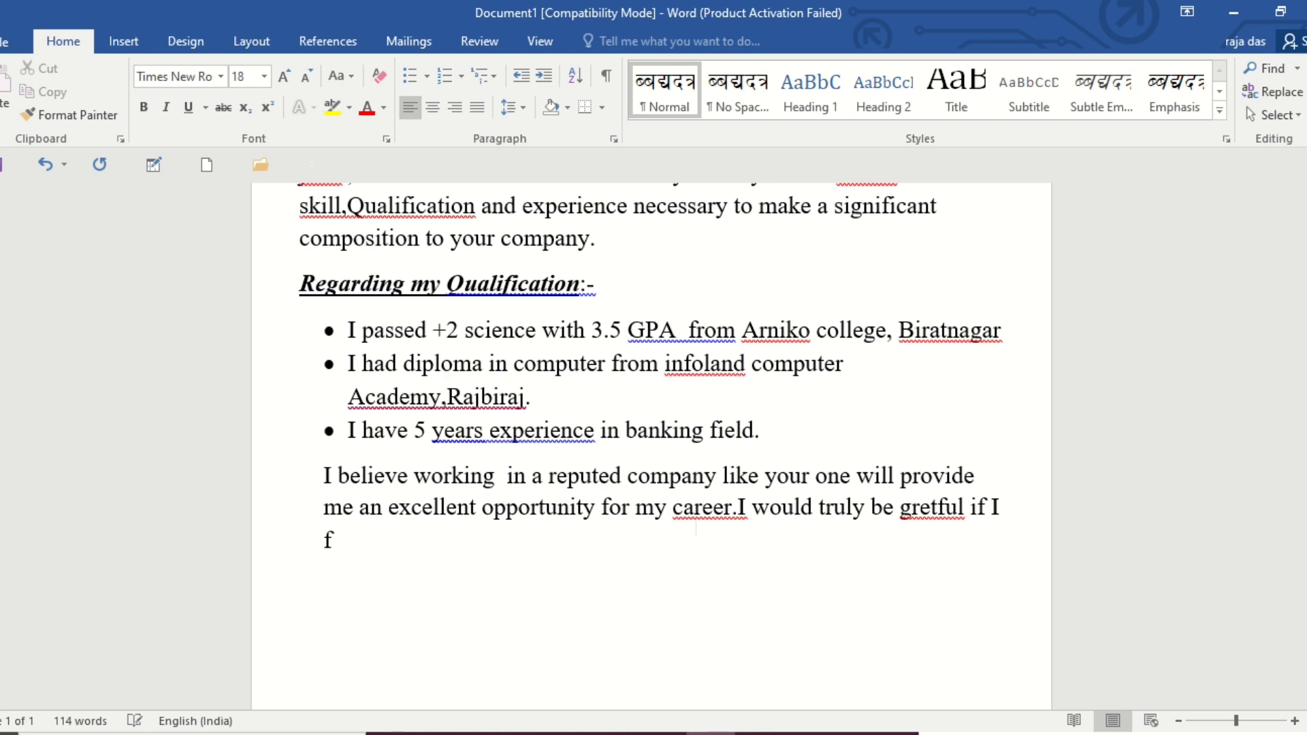
type("y selected ")
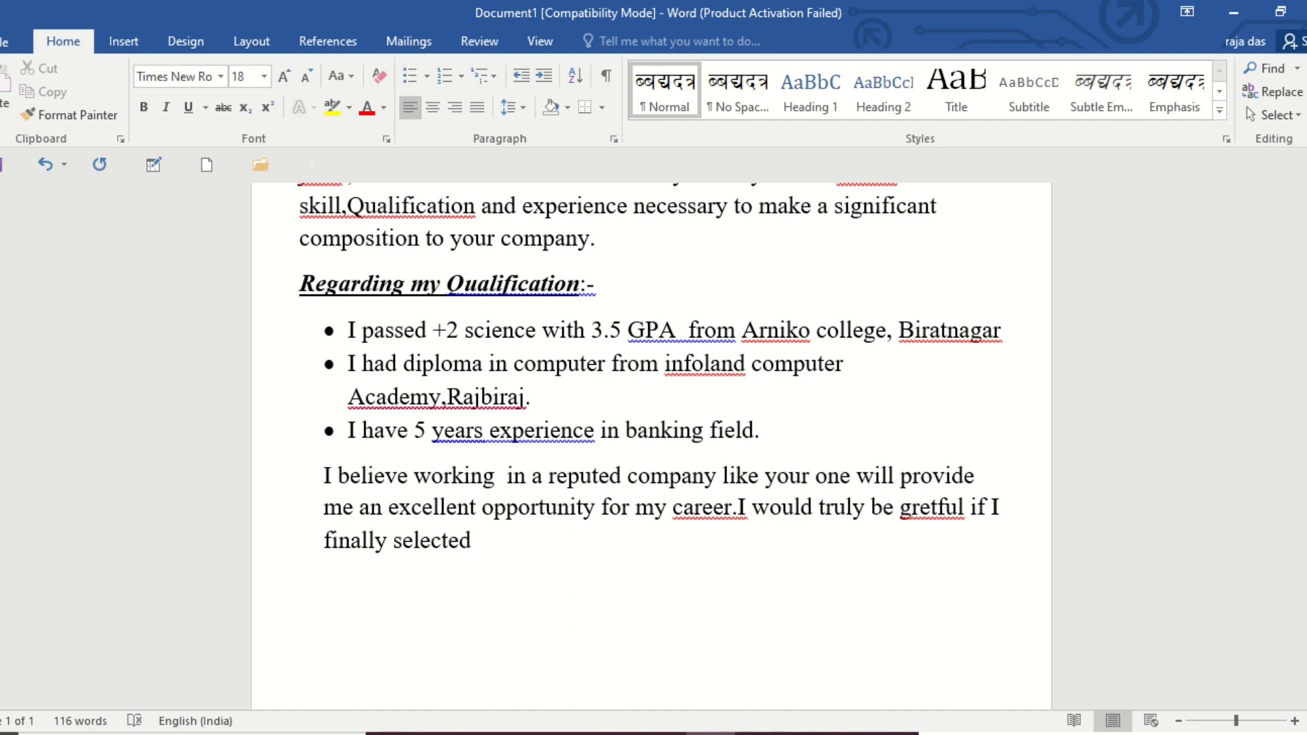
type("for the pist")
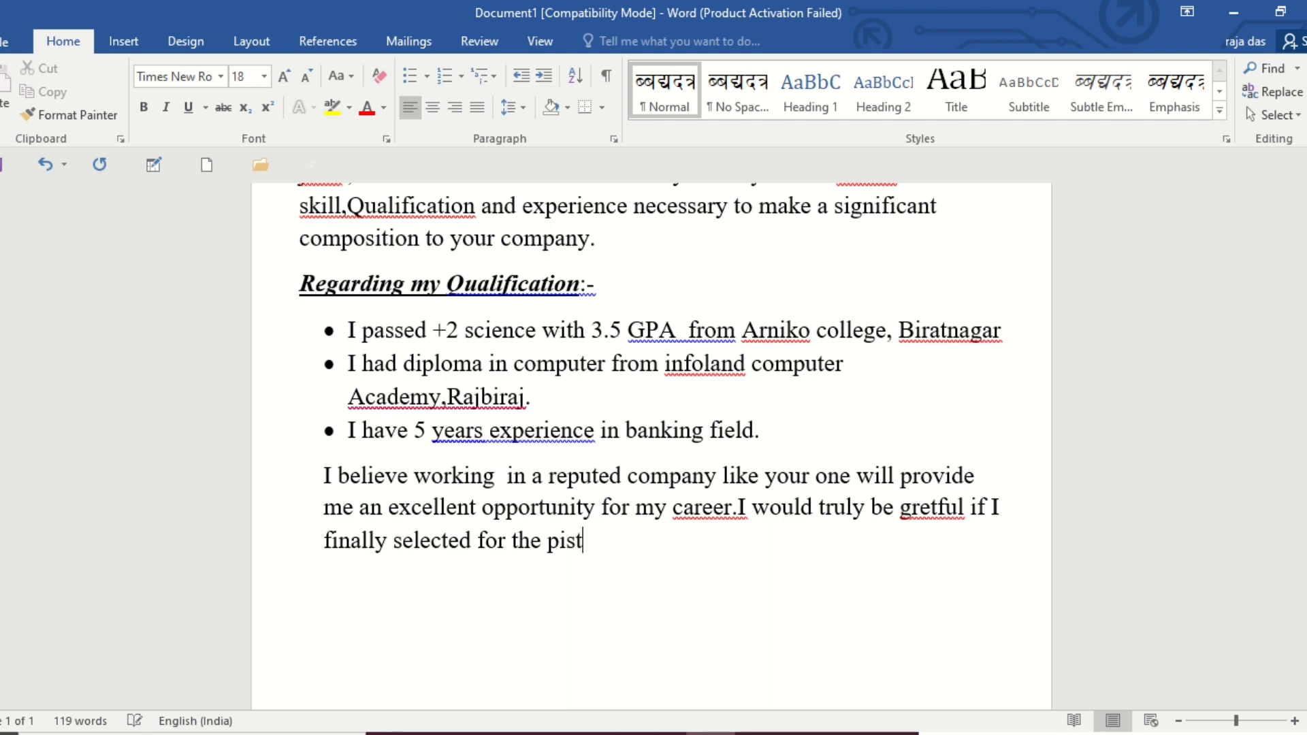
Continue the second closing sentence with "if I finally selected for the post", correcting the spelling of the last word.
key("BackSpace")
key("BackSpace")
key("BackSpace")
type("ost and")
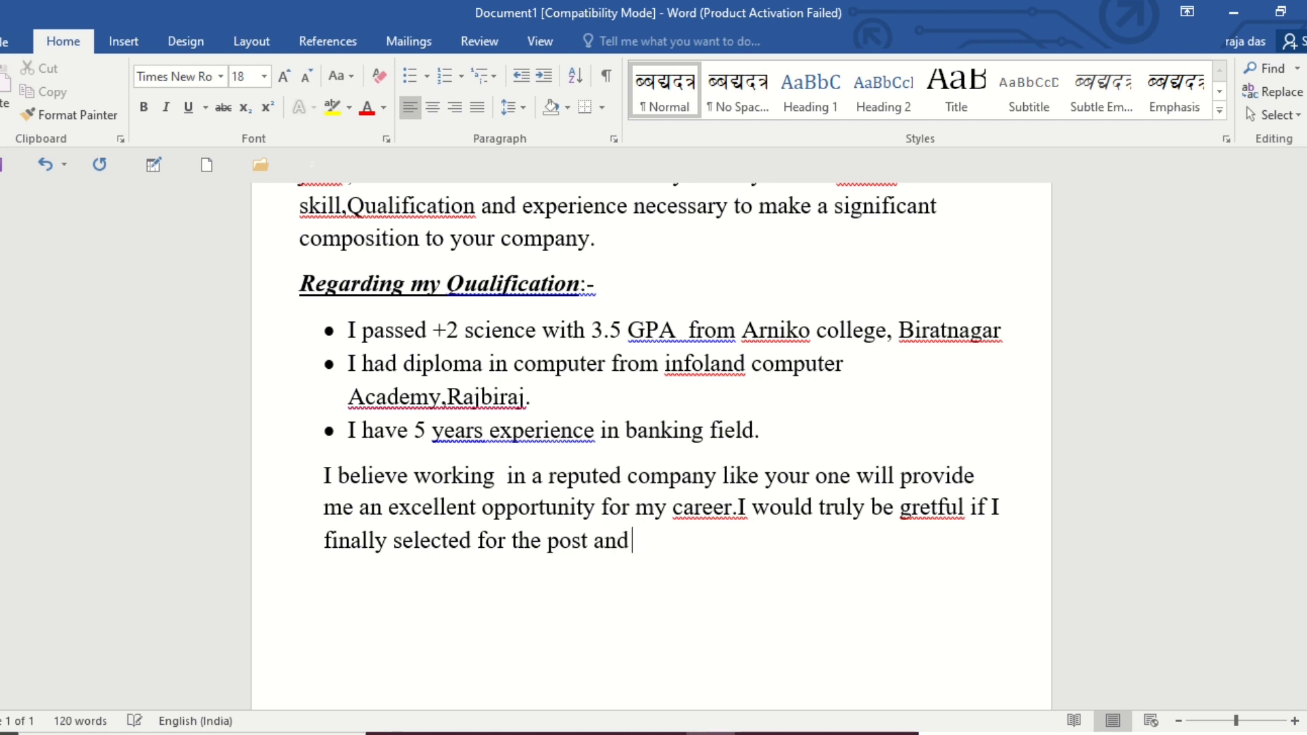
type(" I will high")
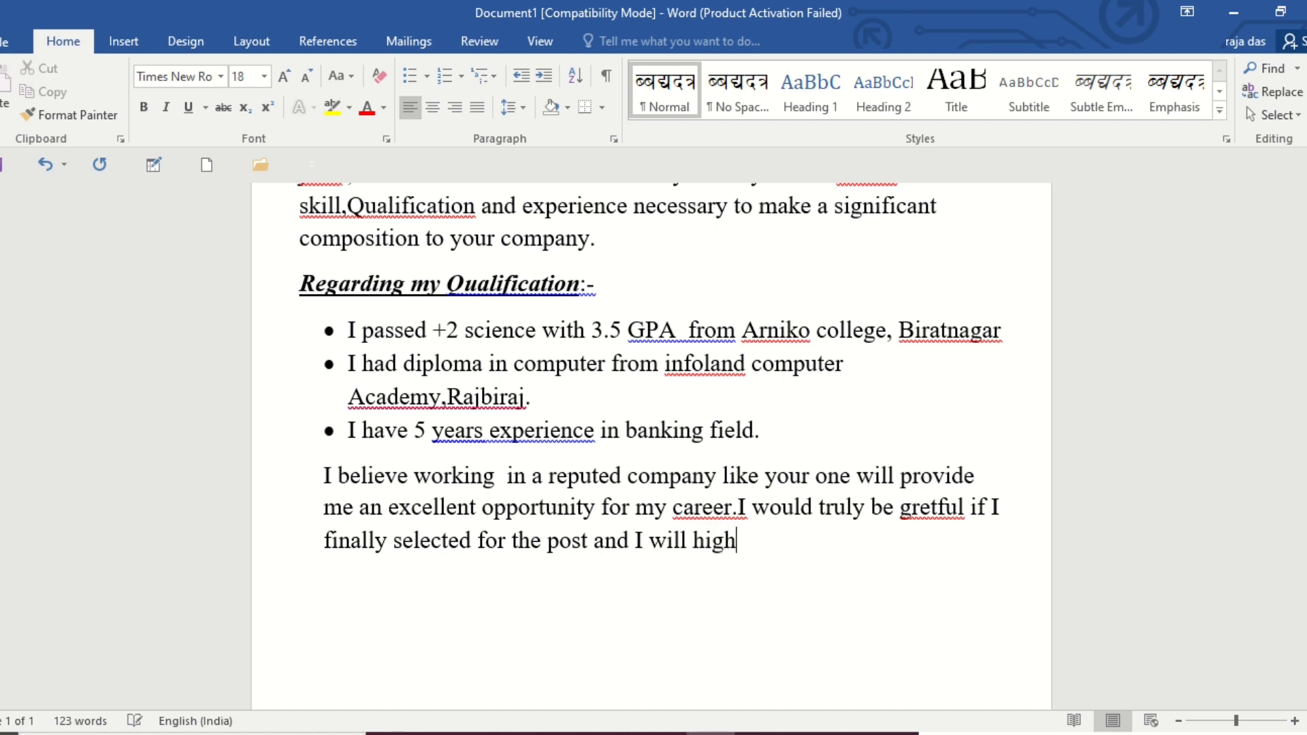
type("est mysel")
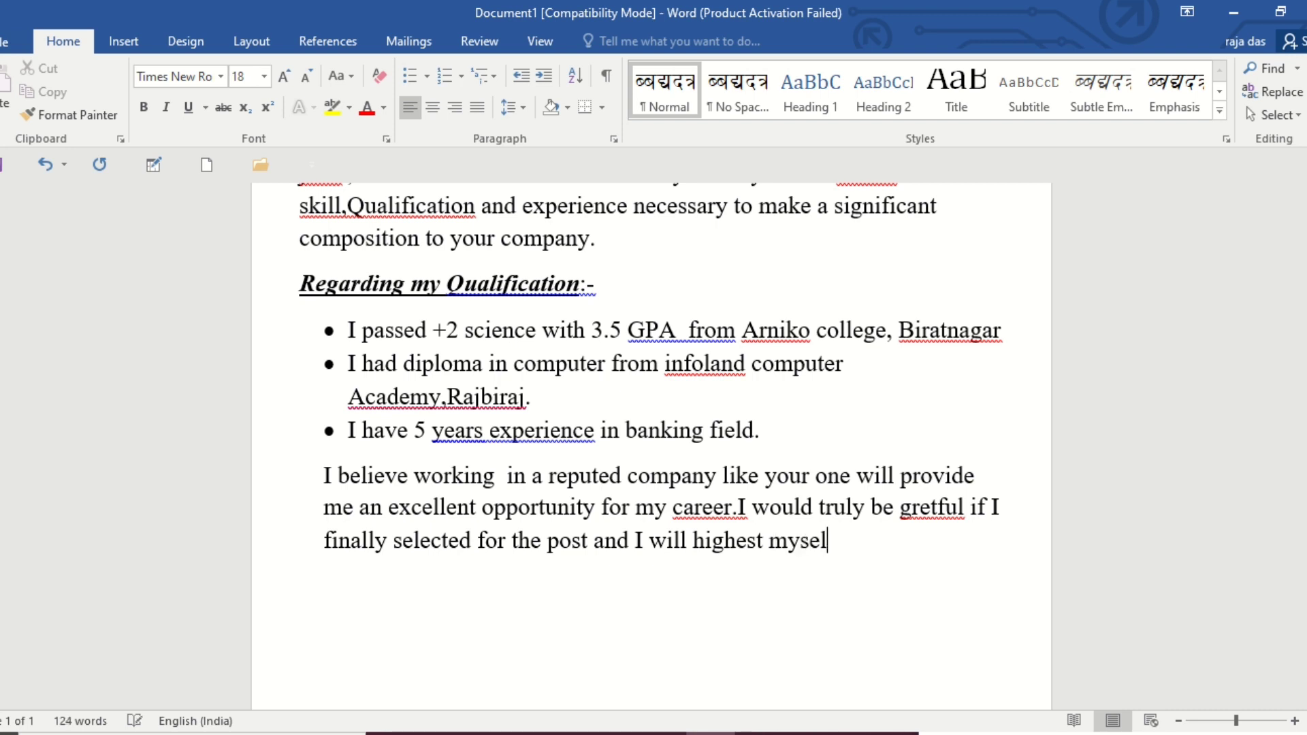
type("f")
type(" to be qa")
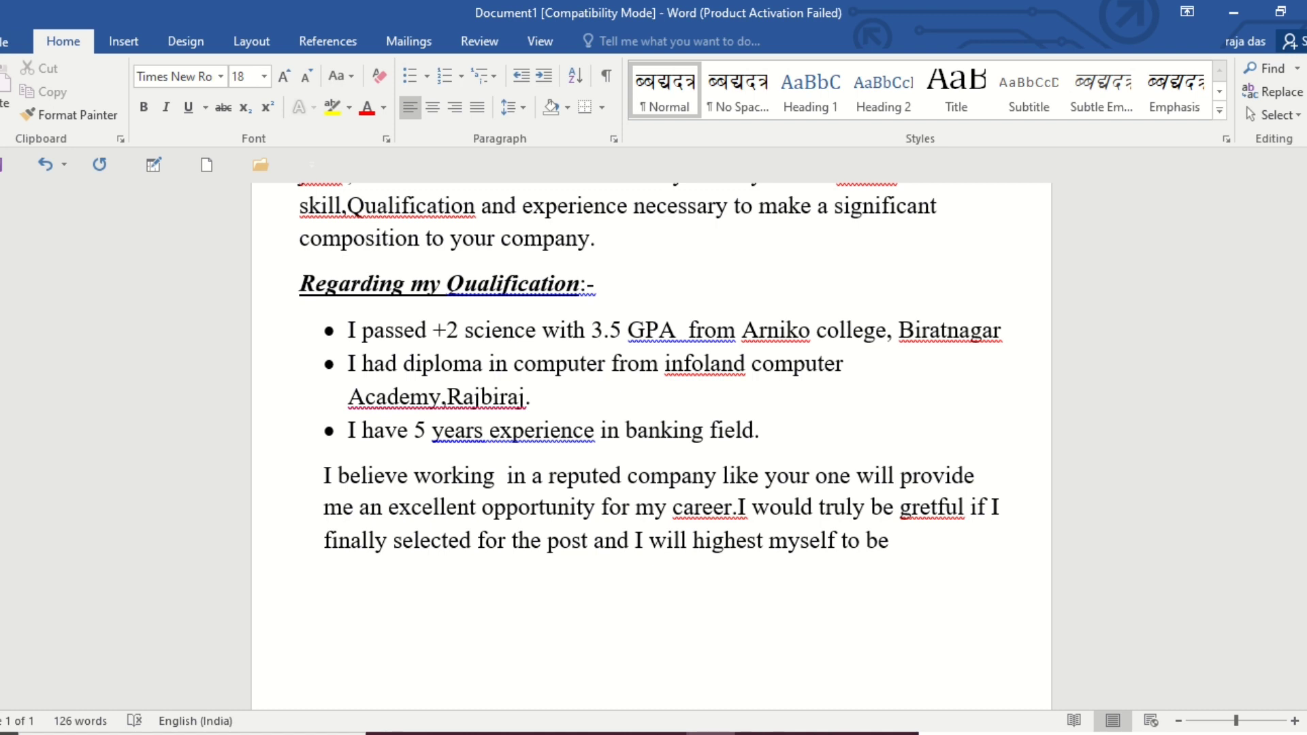
Continue the closing paragraph's last sentence with "an important asset for your company".
type("an import")
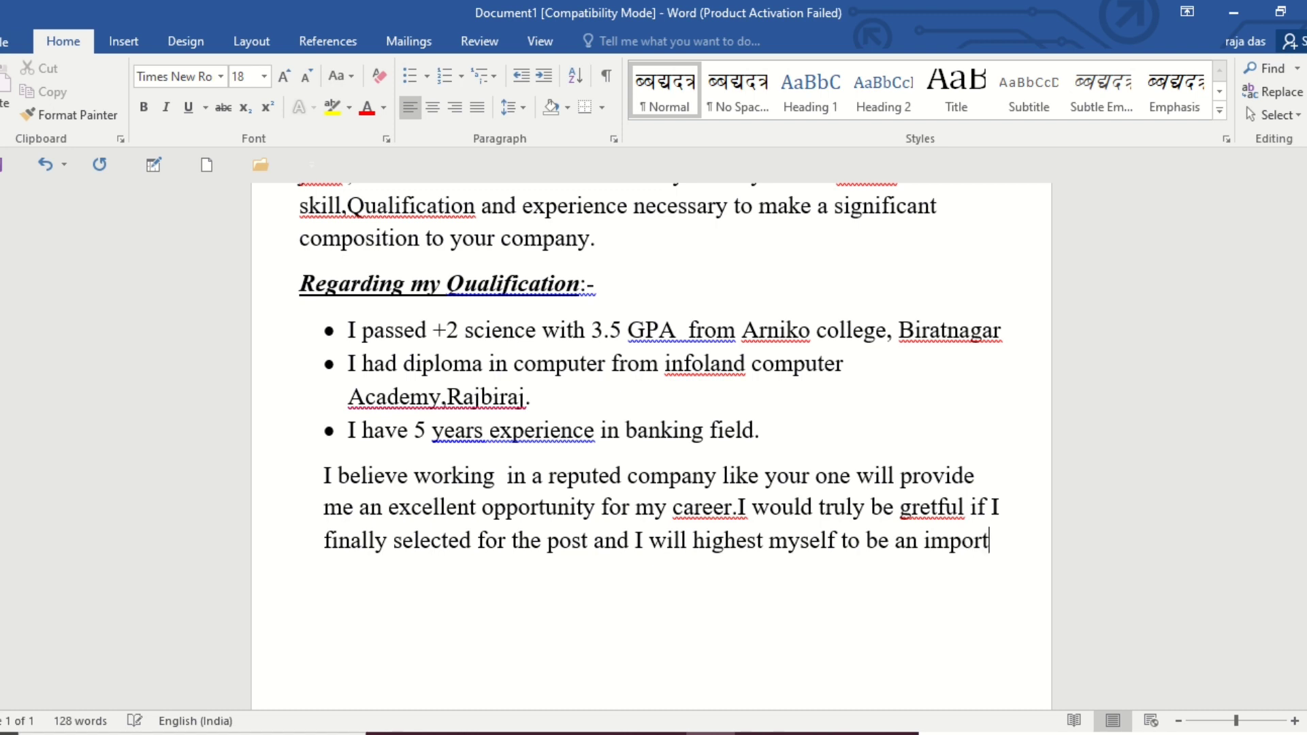
type("ant ")
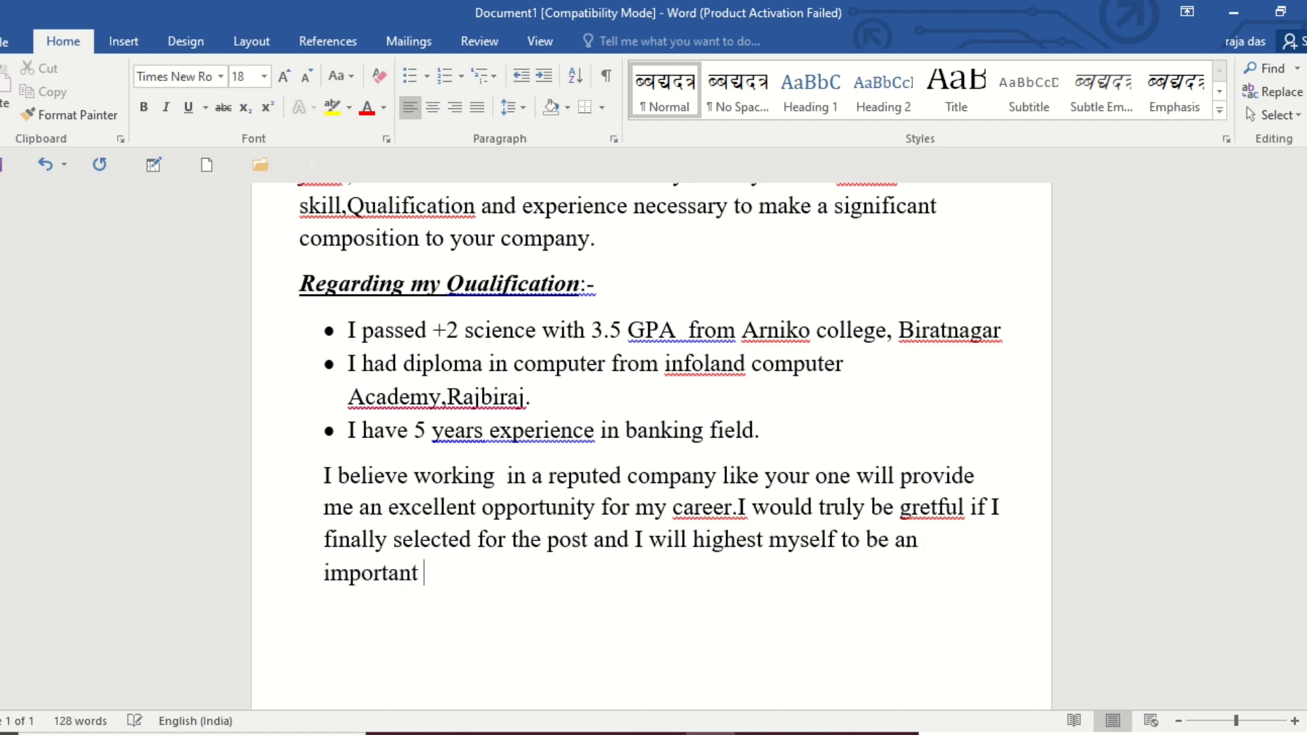
type("asset fo")
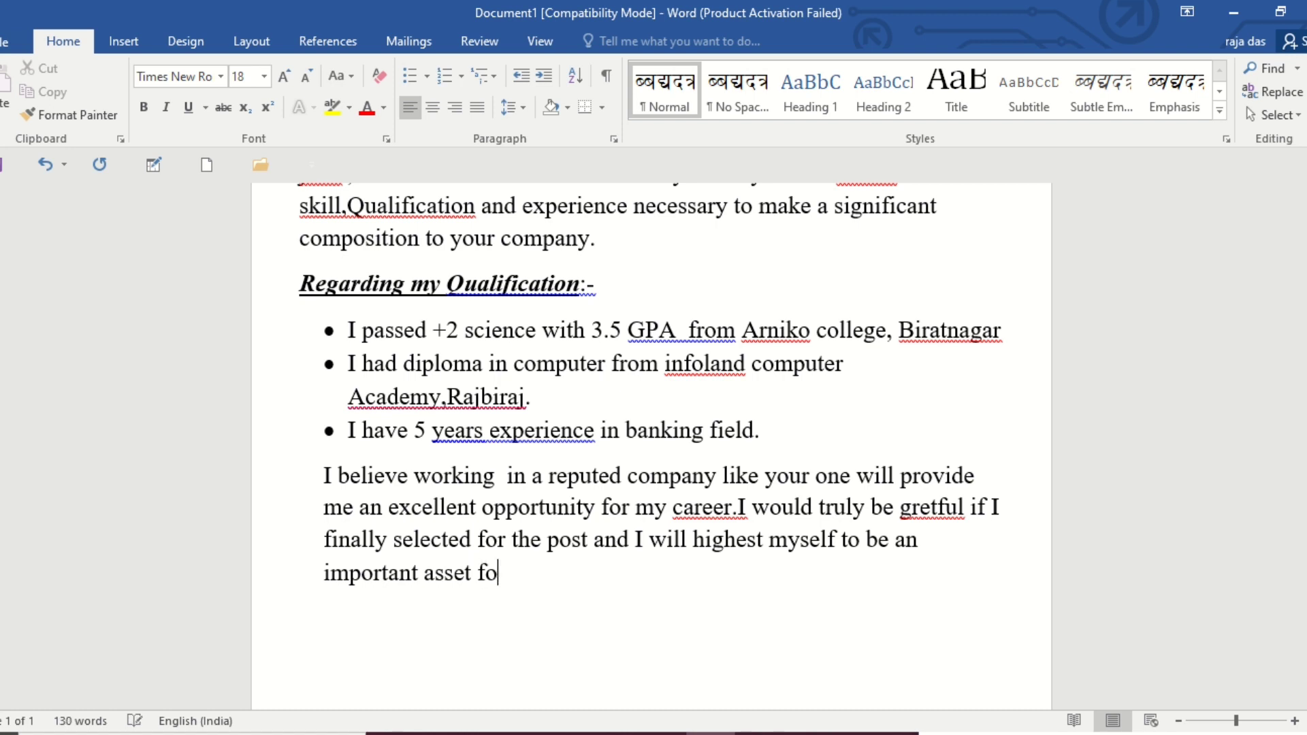
type("r you")
type("r")
type(" comapny")
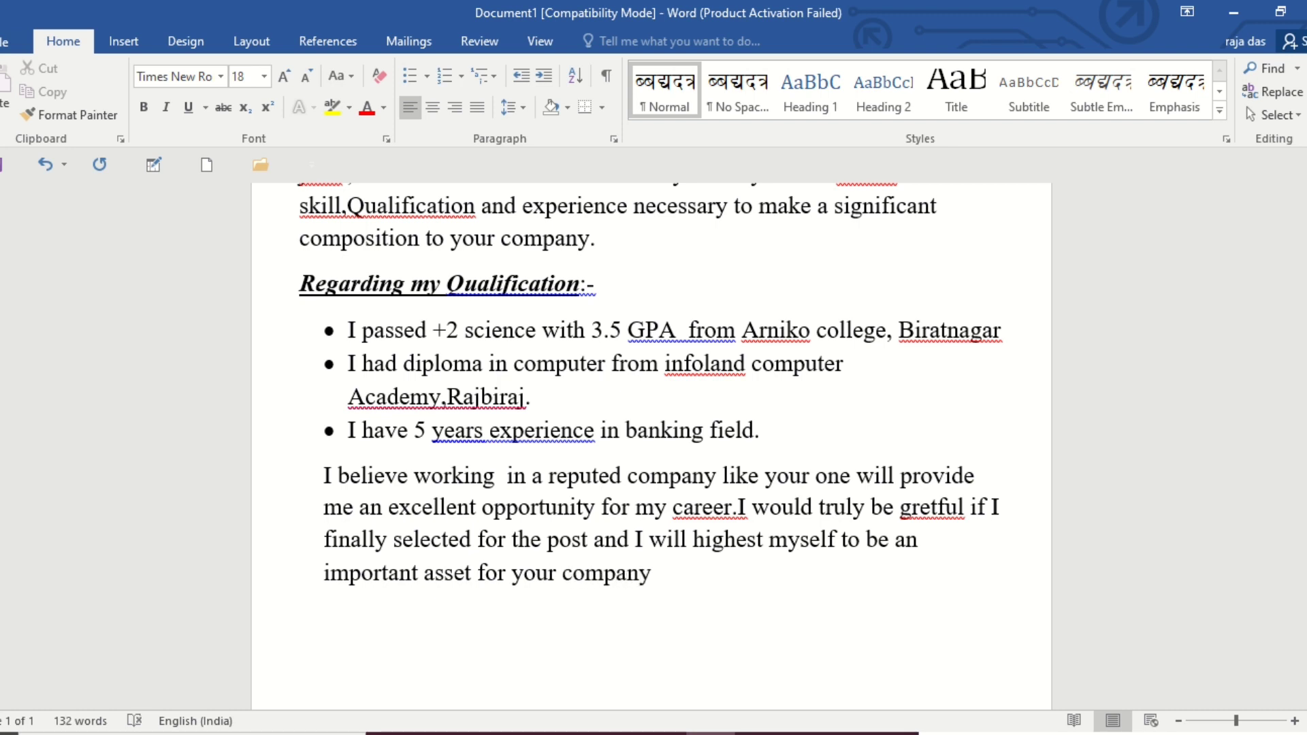
type(" through")
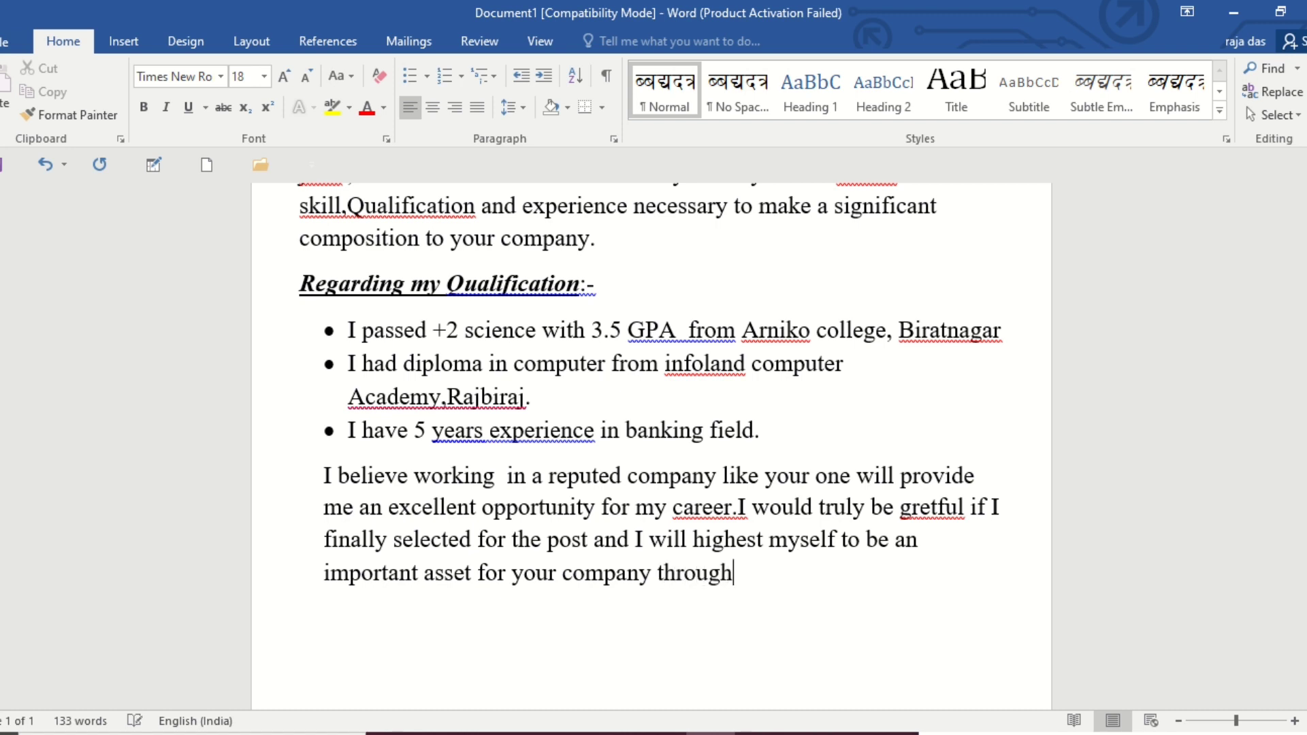
type(" my dedication")
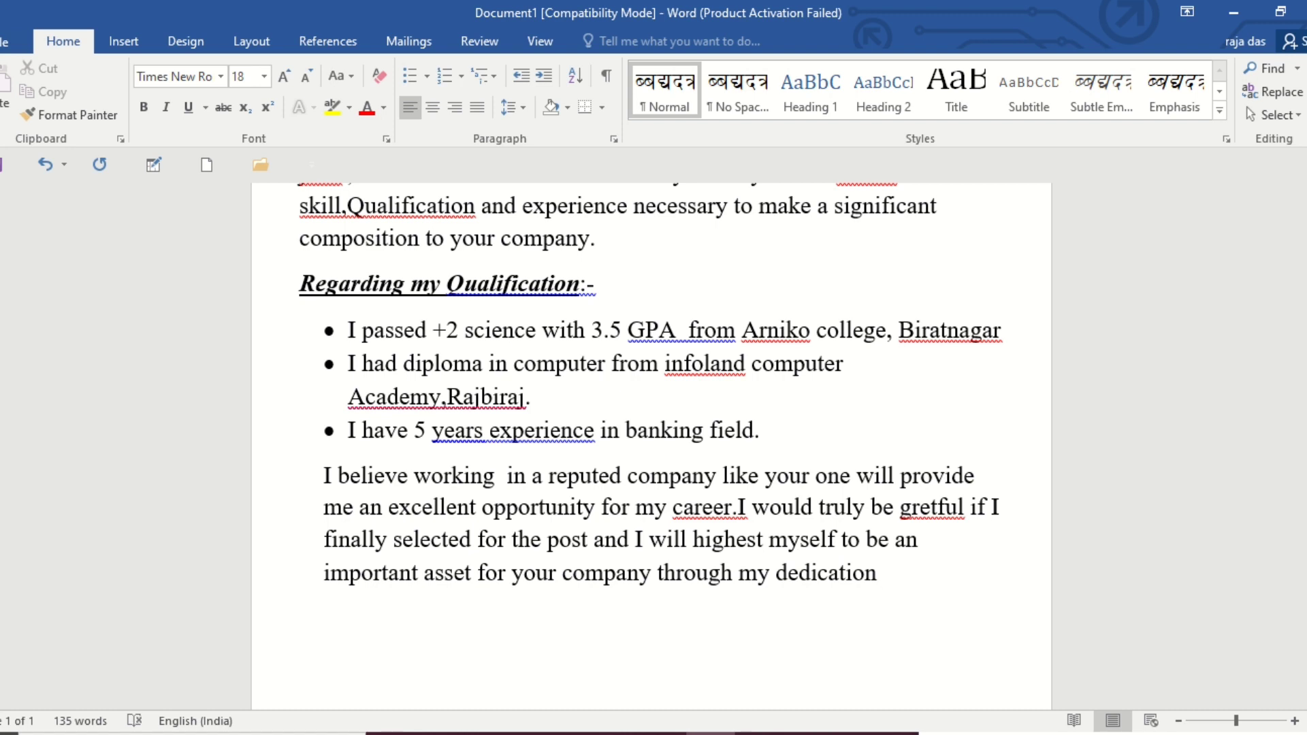
Extend the sentence about being an asset with "through my dedication,sincerity".
type(",sincerity ")
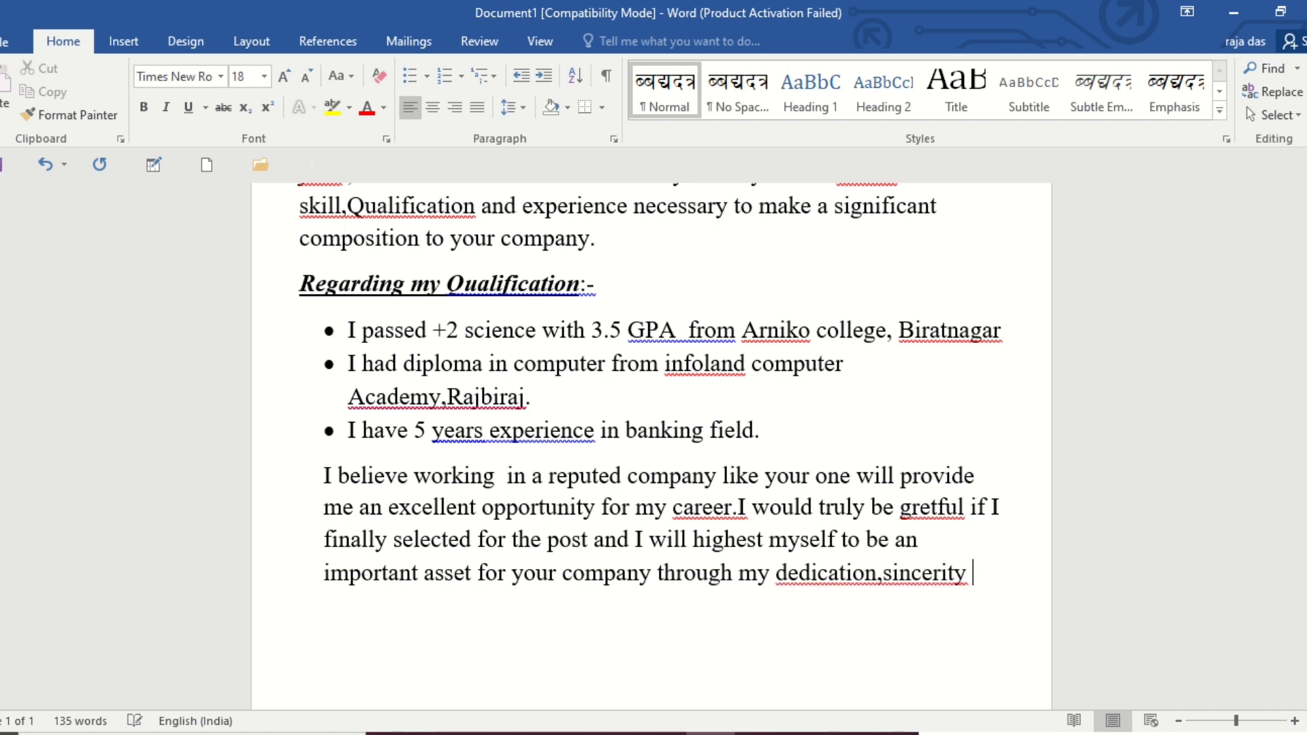
type("and ")
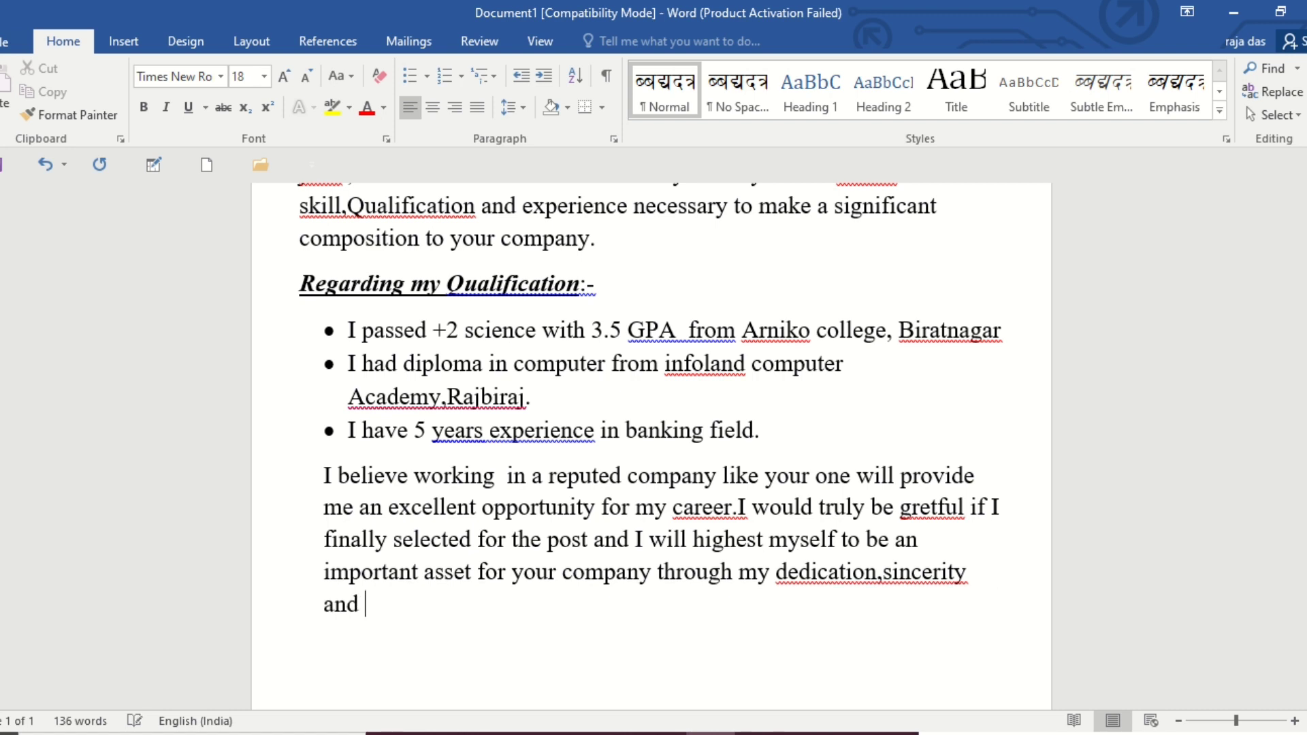
type("highest")
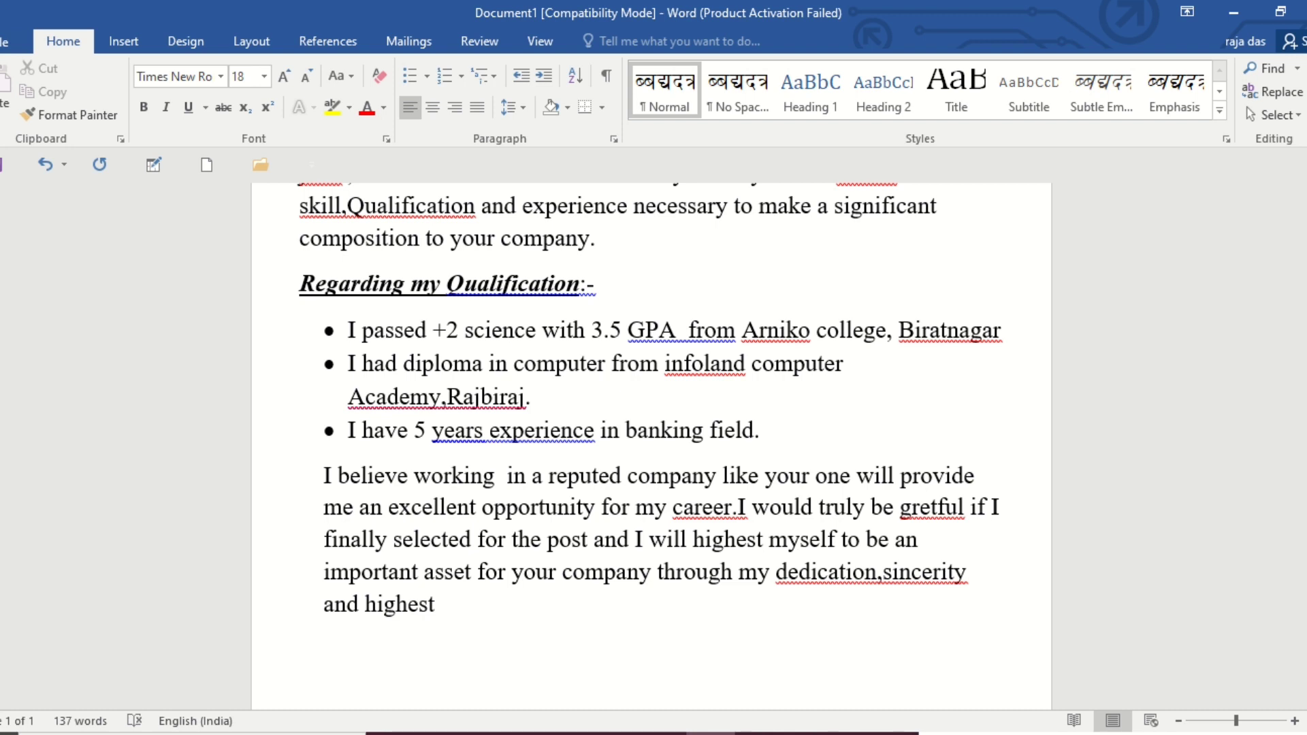
Continue the closing paragraph with "and highest level of", removing the stray letter after it.
type("level of f")
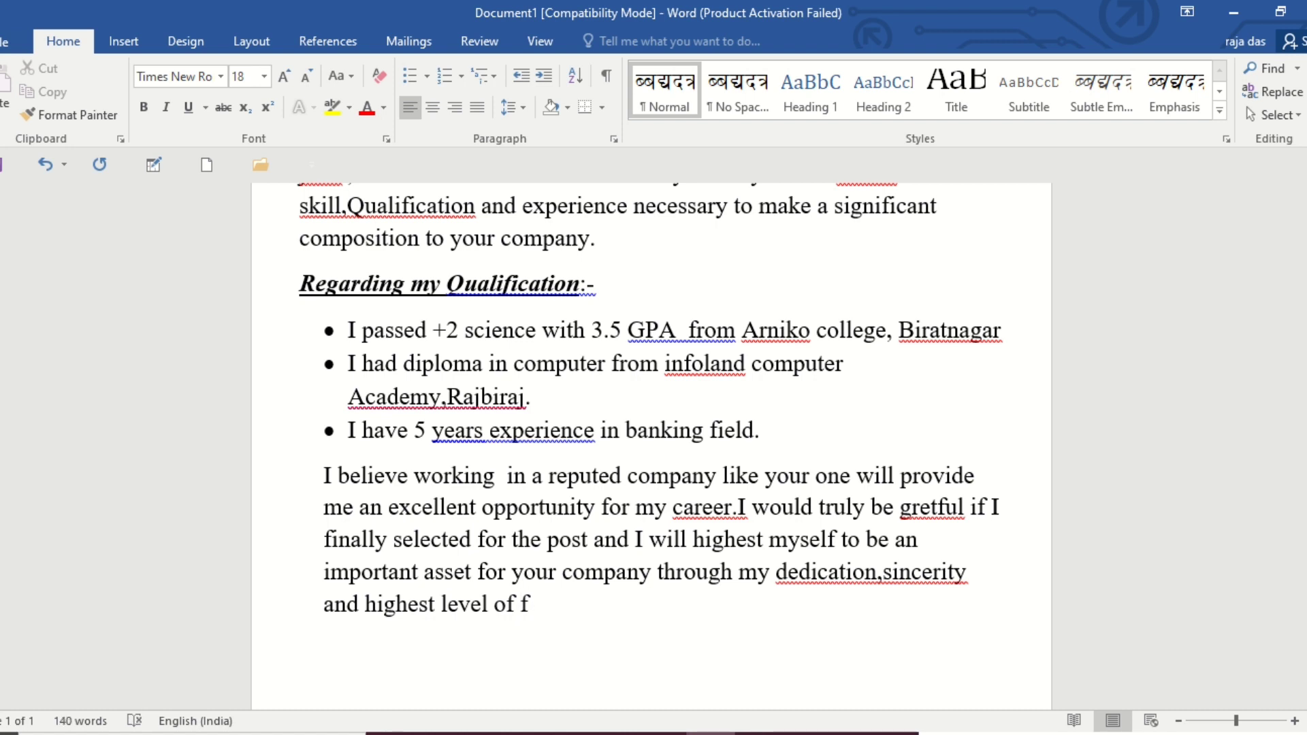
key("BackSpace")
End the closing paragraph with the word "professionalism.".
type("professional")
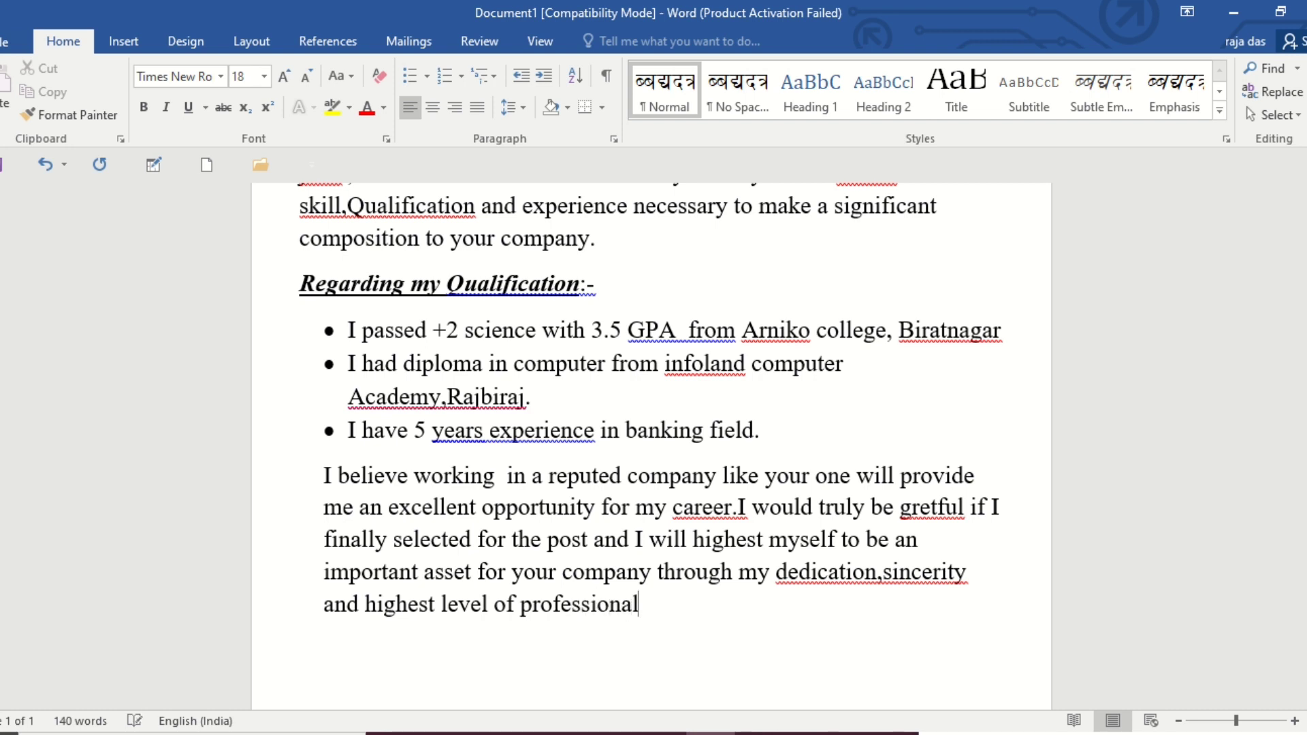
type("ism .")
Add the sign-off "Sincerely" on a new line below the closing paragraph, correcting its last letter.
scroll(477, 525, "up", 2)
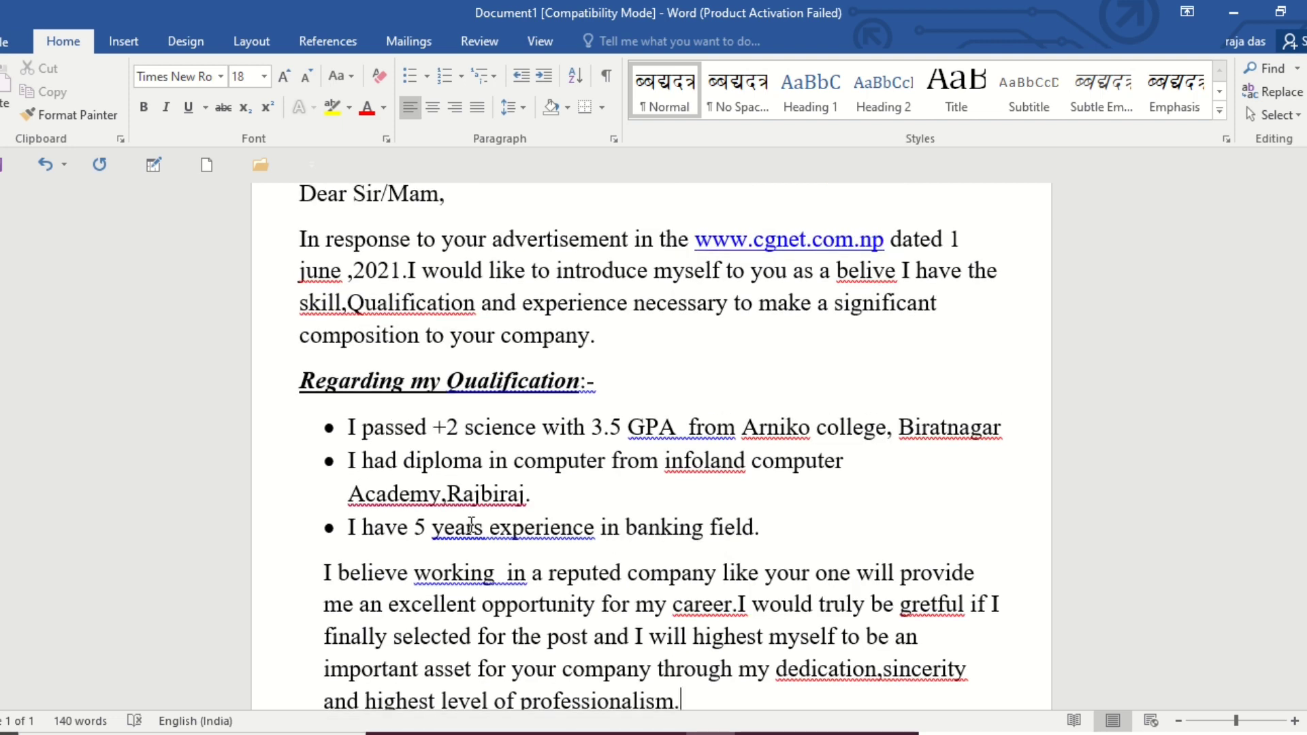
scroll(604, 584, "down", 1)
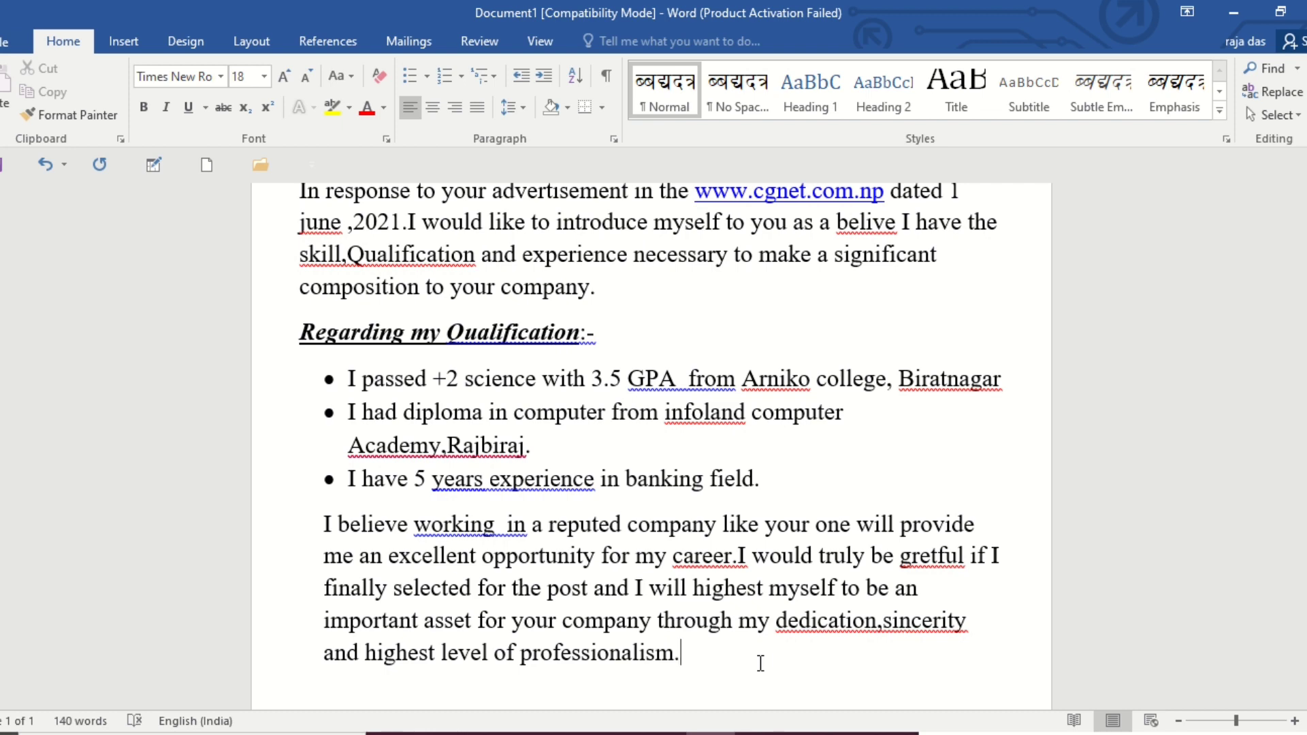
key("Return")
scroll(670, 565, "down", 2)
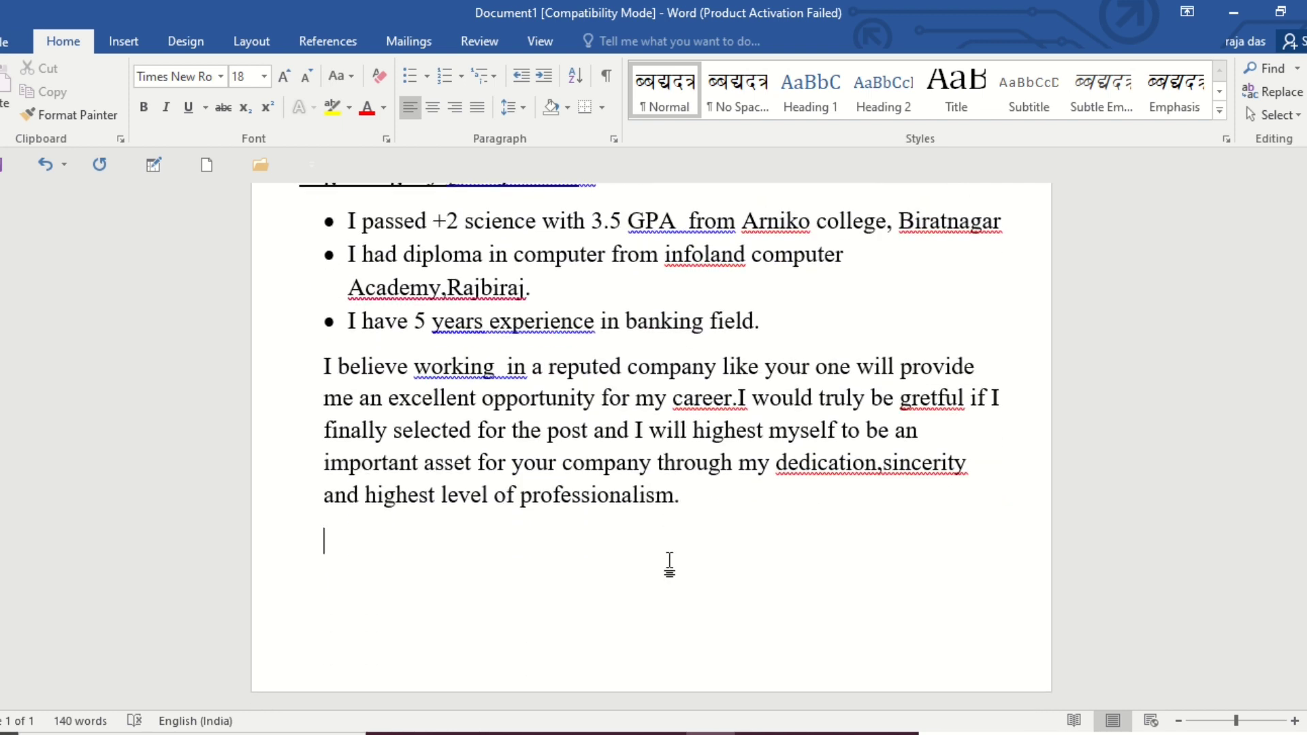
type("sincerelu")
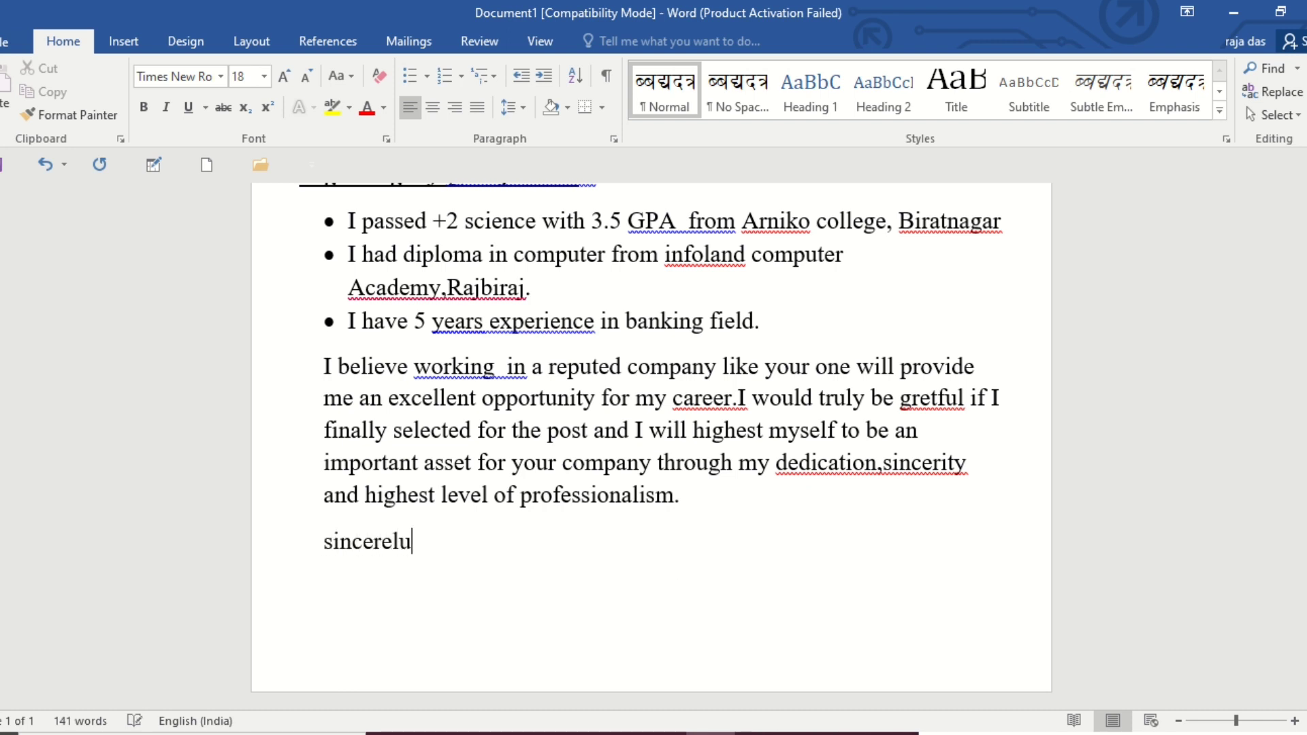
key("BackSpace")
type("y")
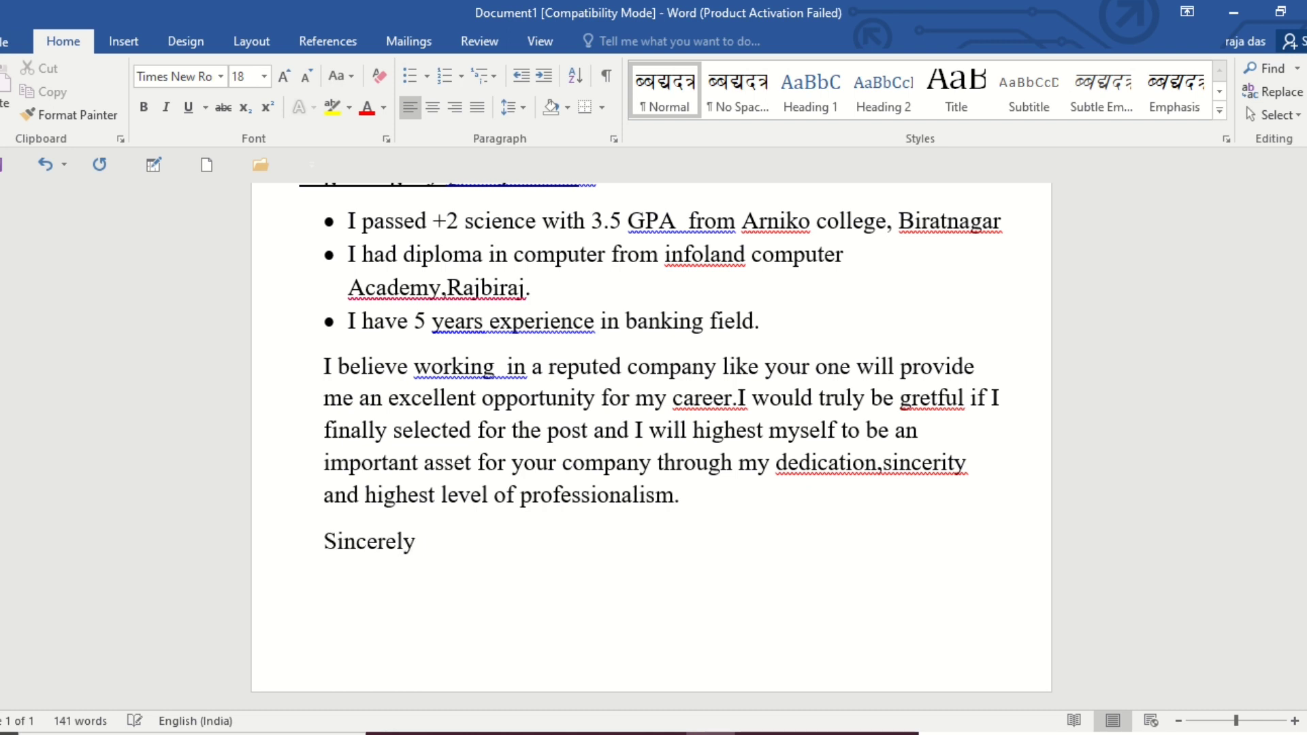
Make the sign-off word "Sincerely" bold.
left_click_drag(418, 541, 313, 538)
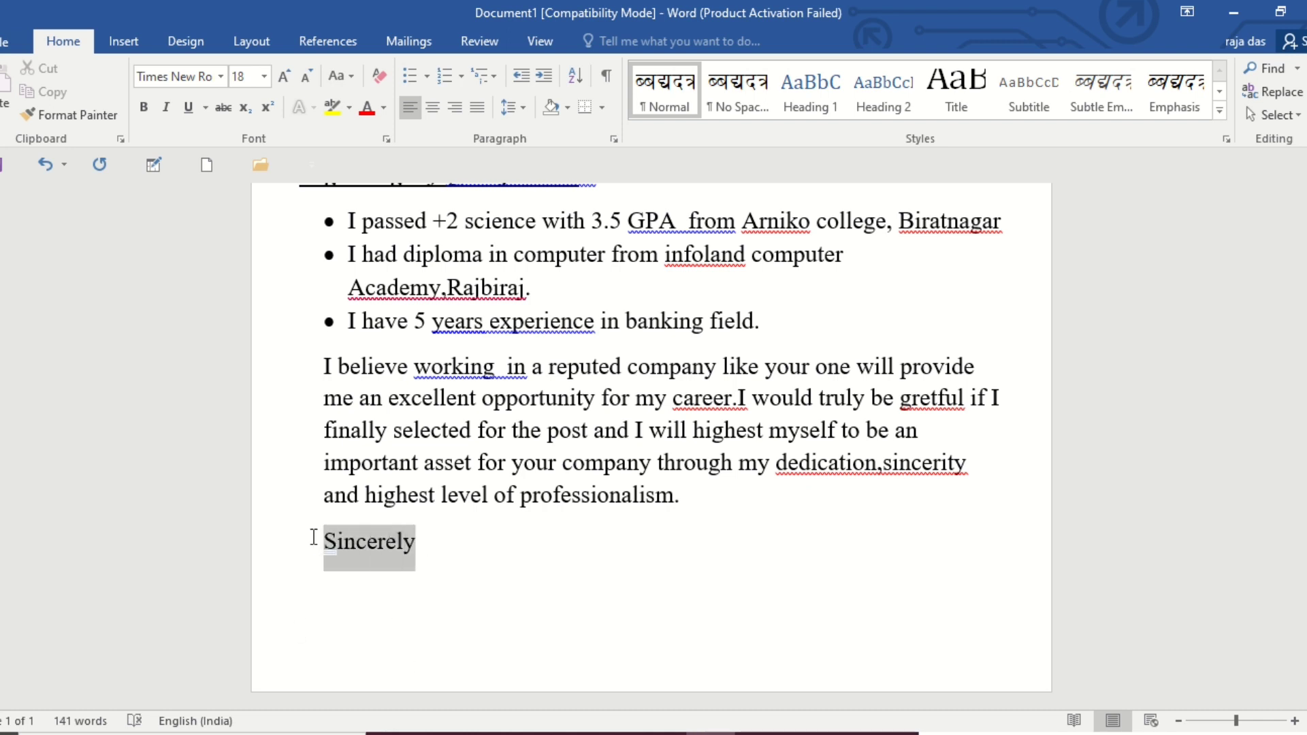
left_click(144, 107)
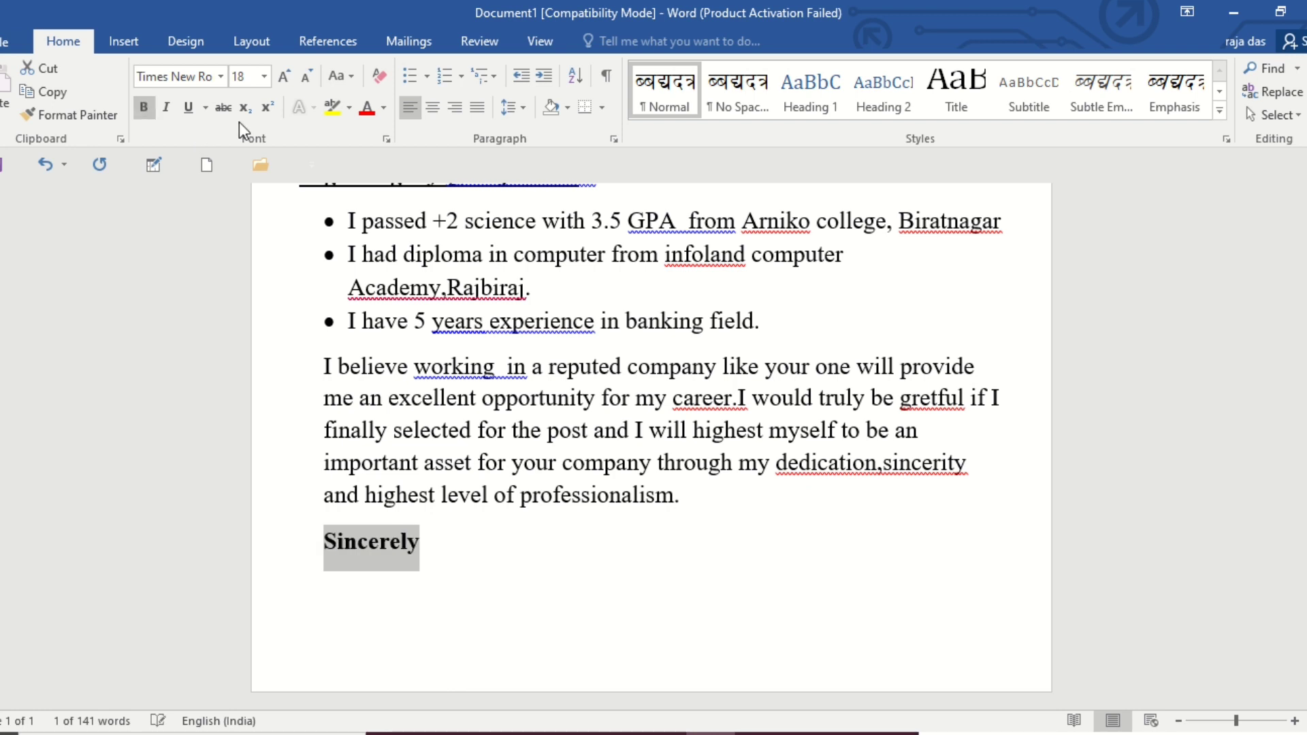
left_click(460, 568)
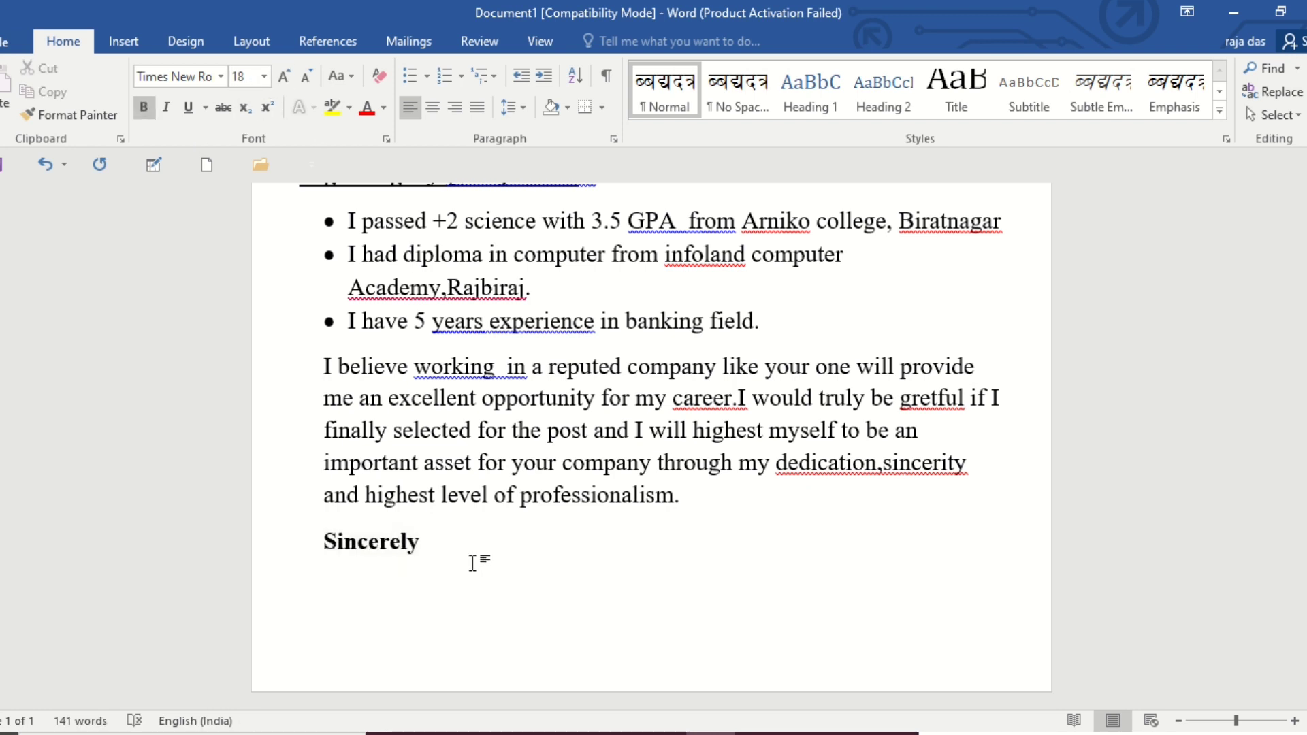
Add the applicant's name in capitals on a new line below the sign-off and reduce its font size to 14.
key("Return")
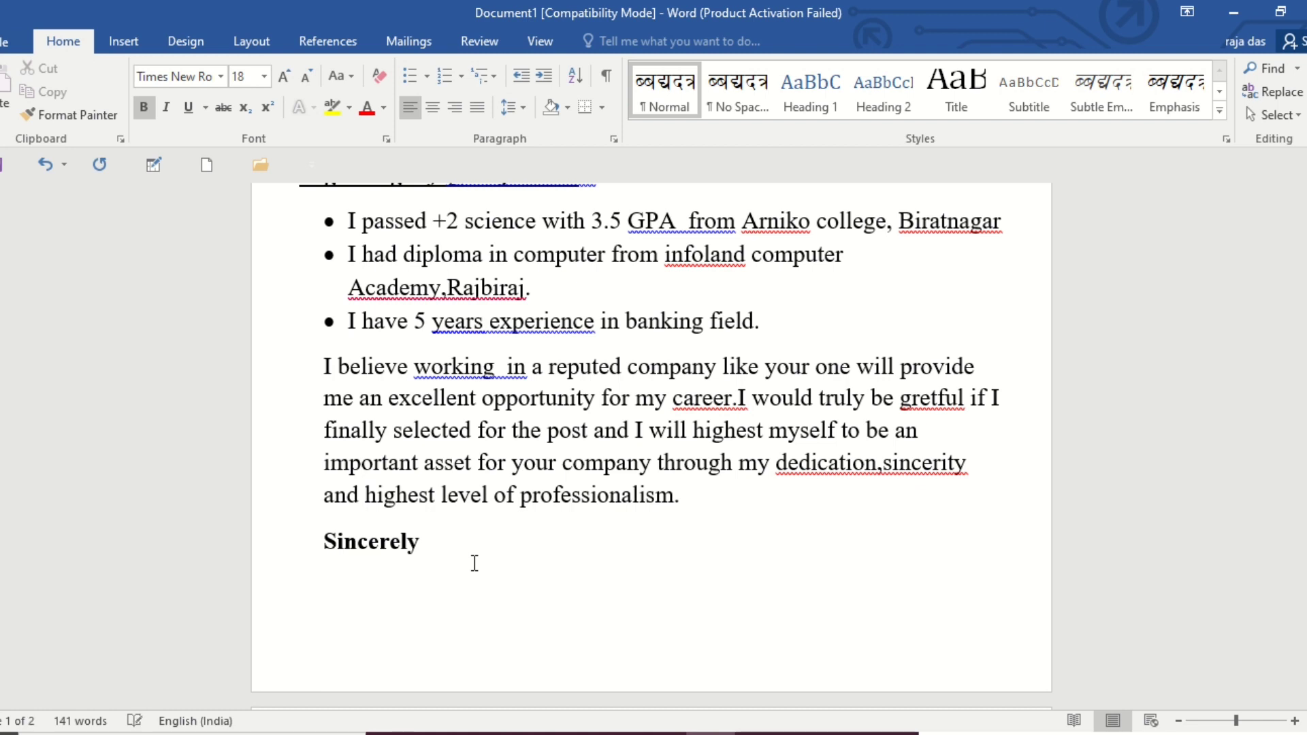
type("RAZ")
type("A")
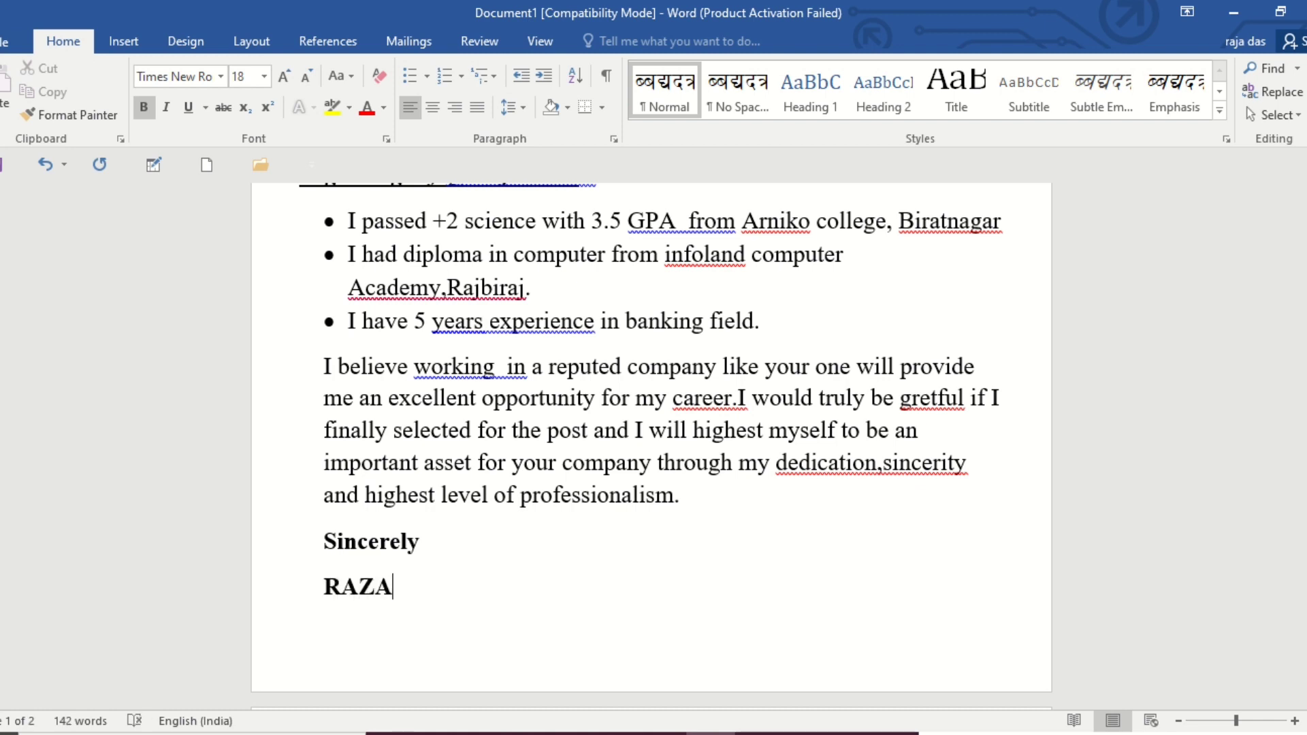
left_click(293, 588)
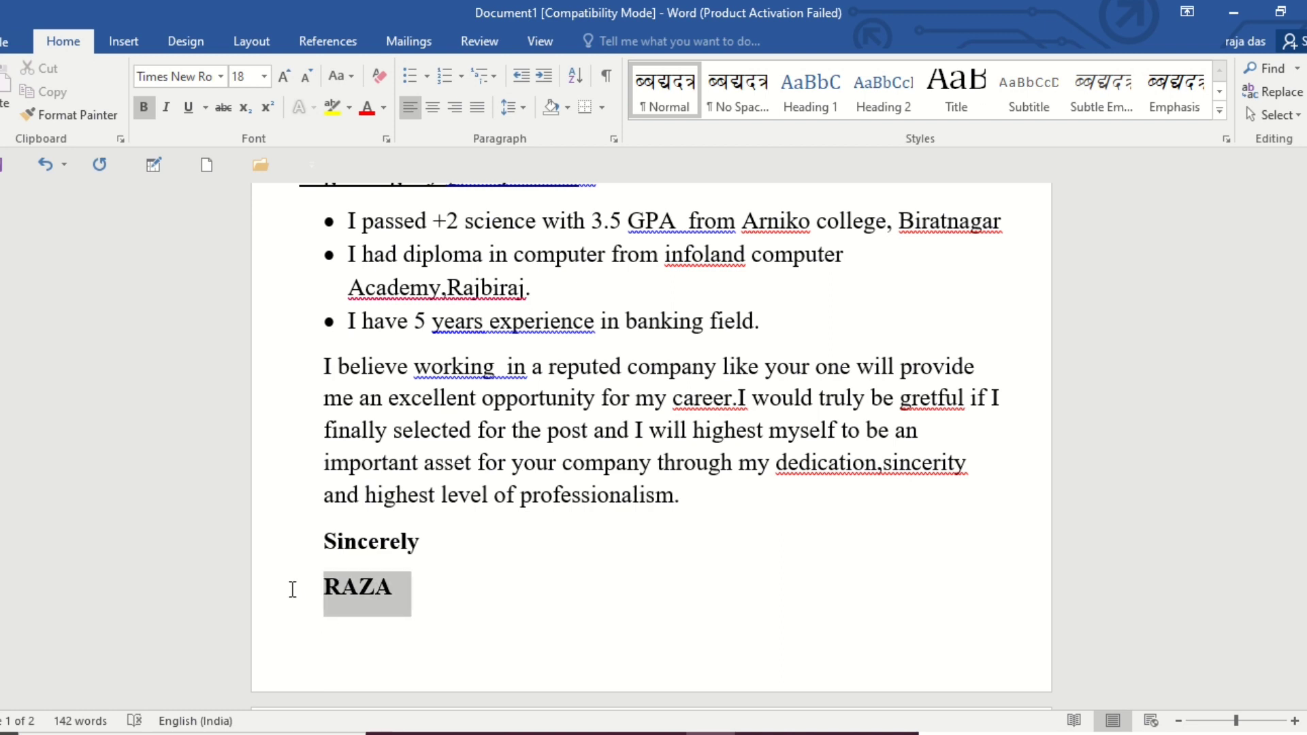
left_click(306, 75)
left_click(306, 75)
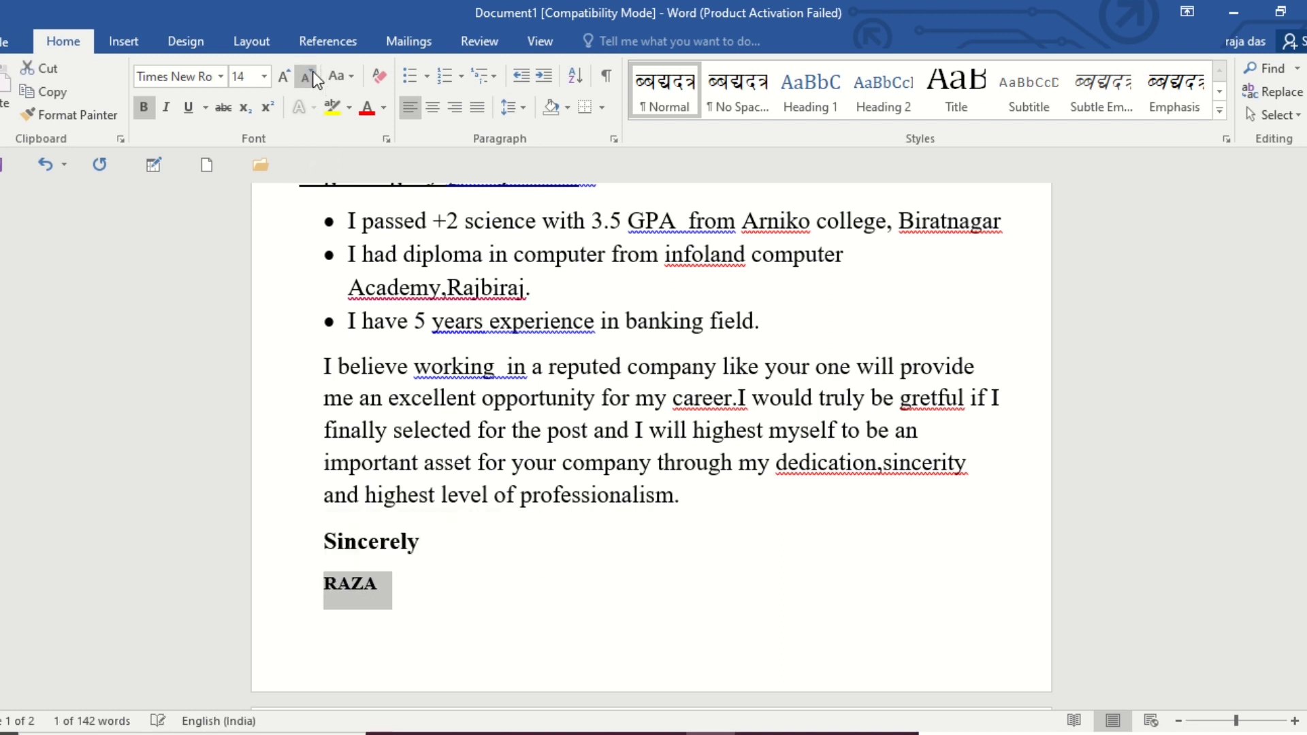
left_click(408, 594)
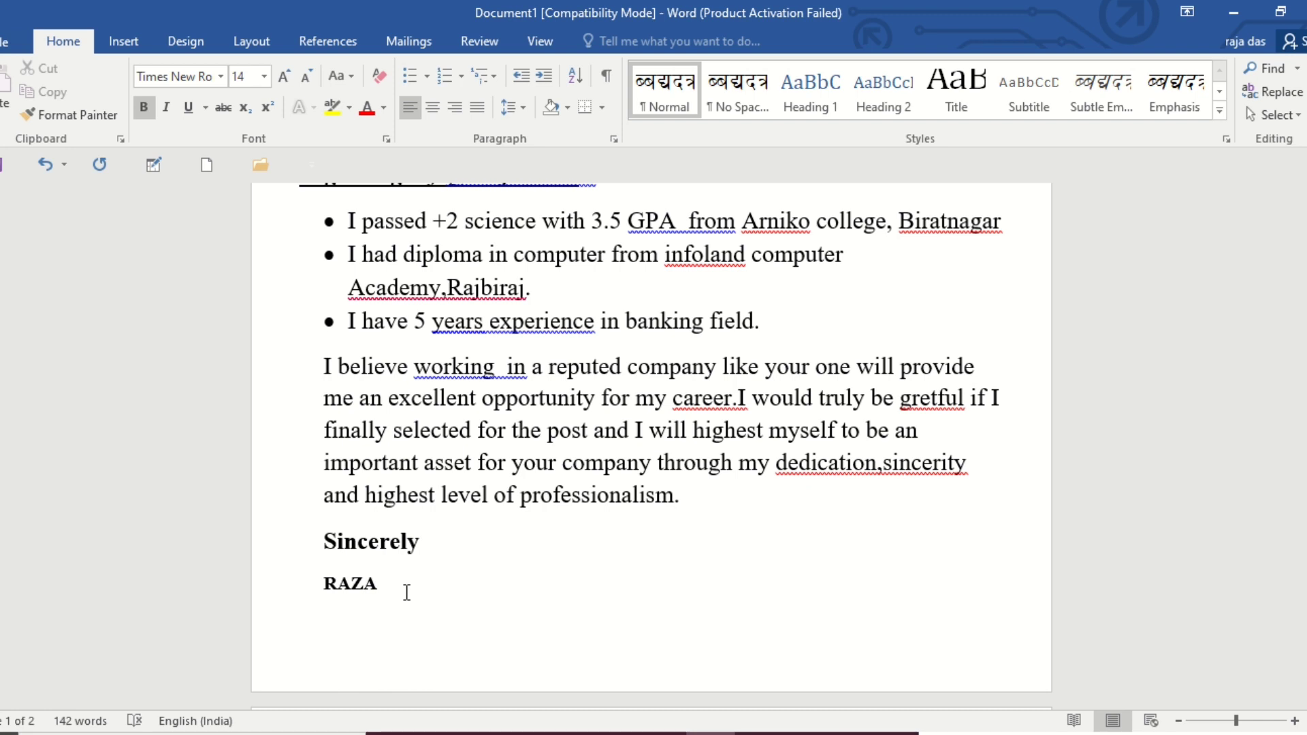
Add a line below the name with the label "Mobile Num-" followed by the applicant's mobile number.
key("Return")
type("Mobile Num")
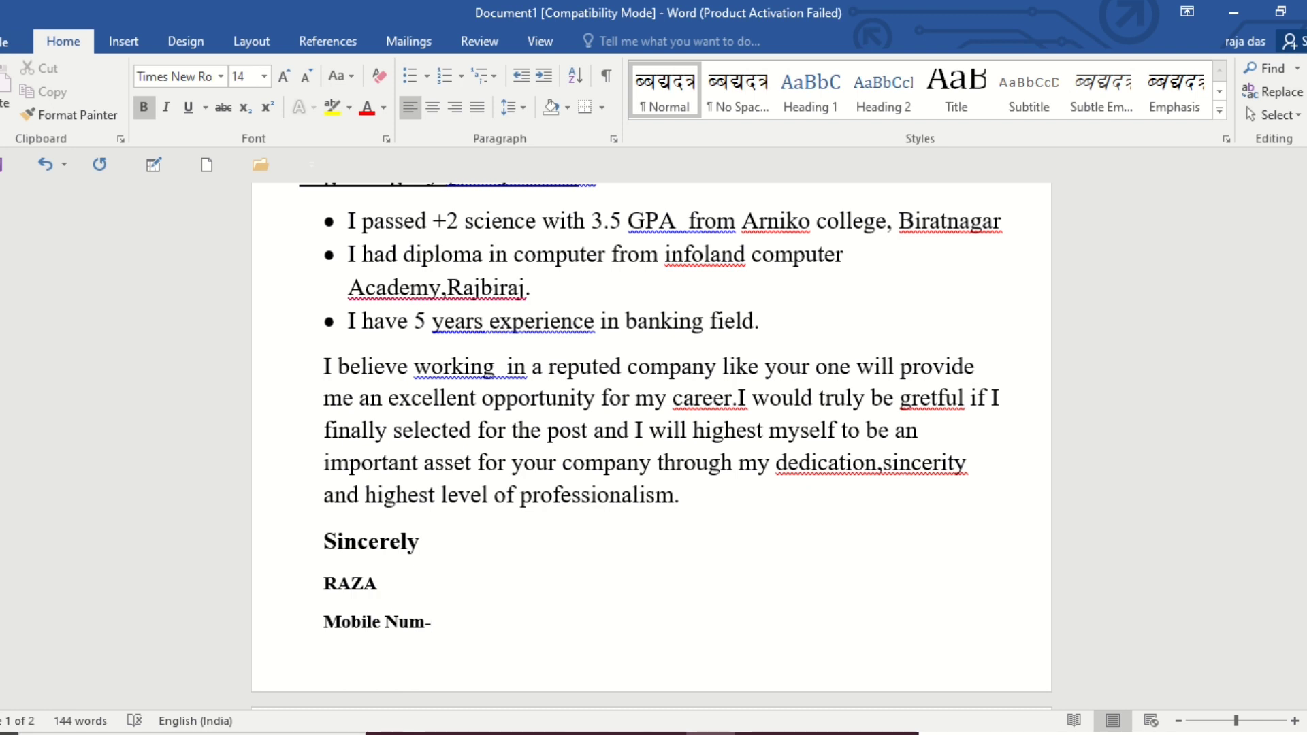
type("-123456789")
key("ctrl+Return")
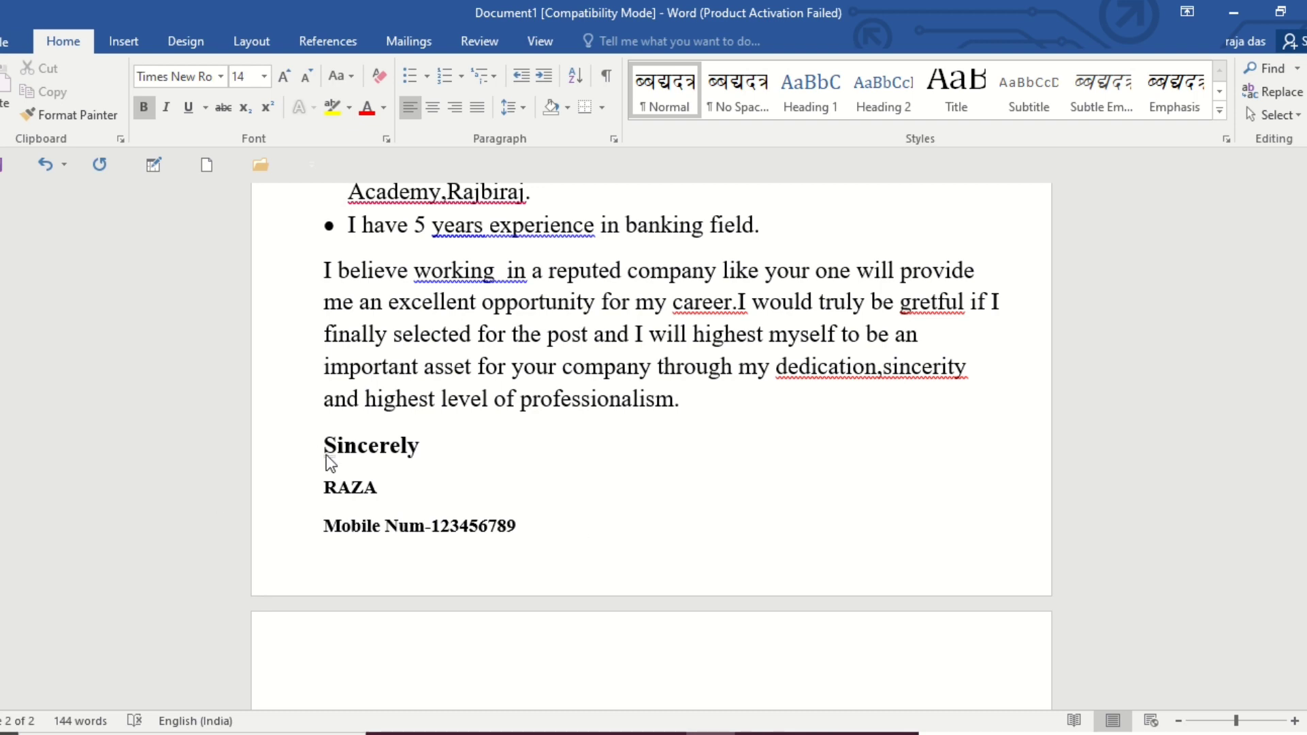
Try the closing paragraph at font size 16 and return it to size 18.
scroll(326, 459, "up", 3)
scroll(328, 429, "up", 1)
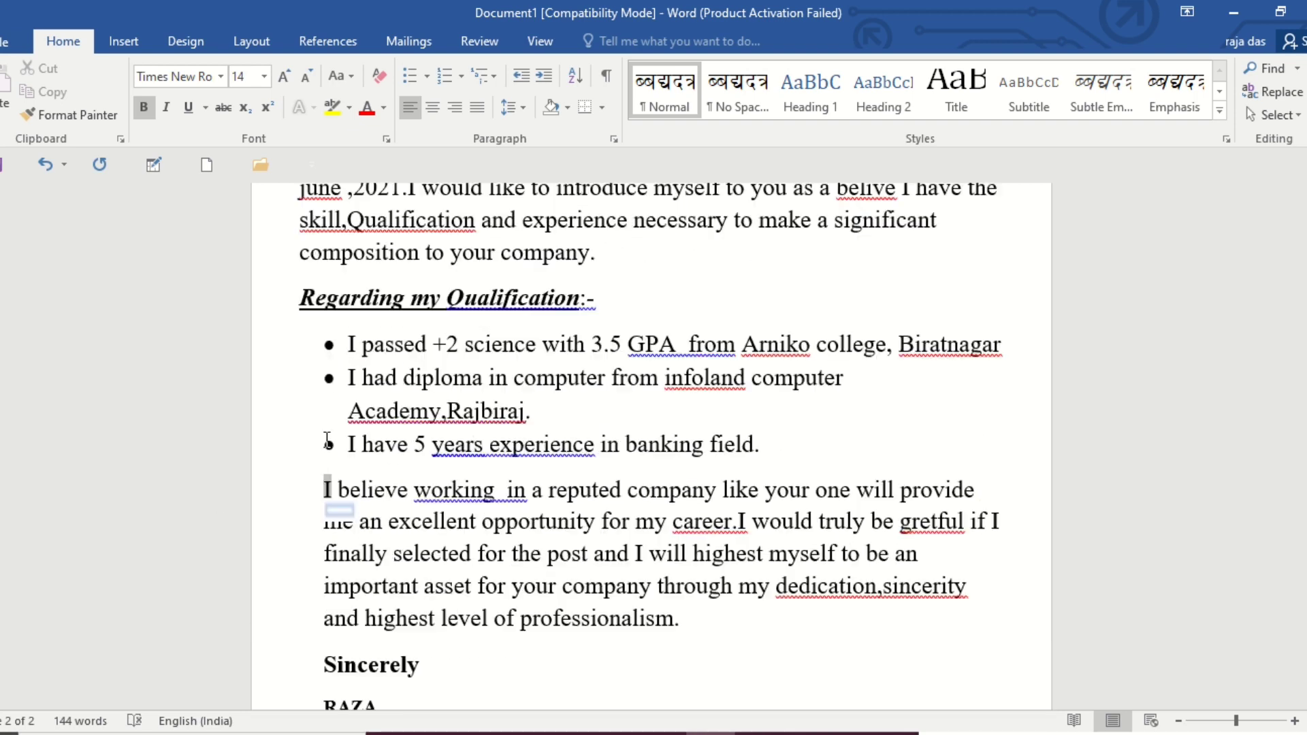
left_click_drag(313, 456, 826, 592)
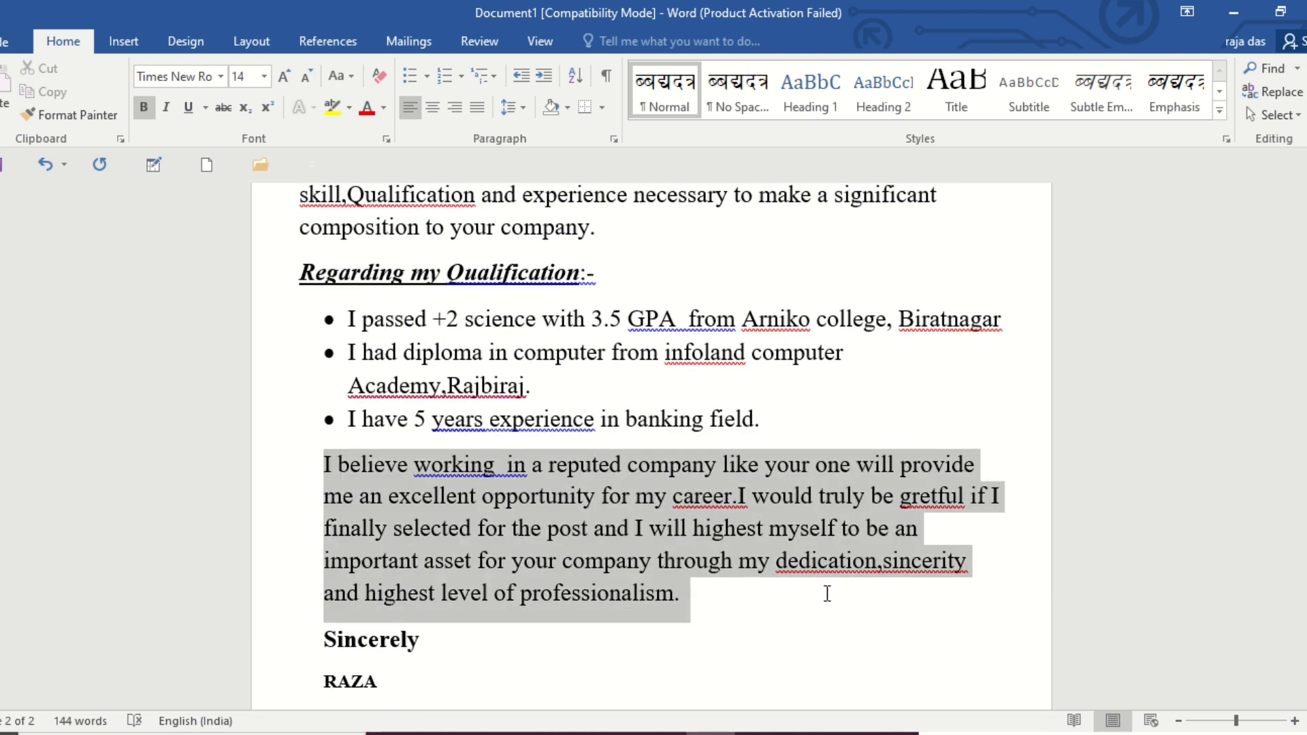
left_click(309, 79)
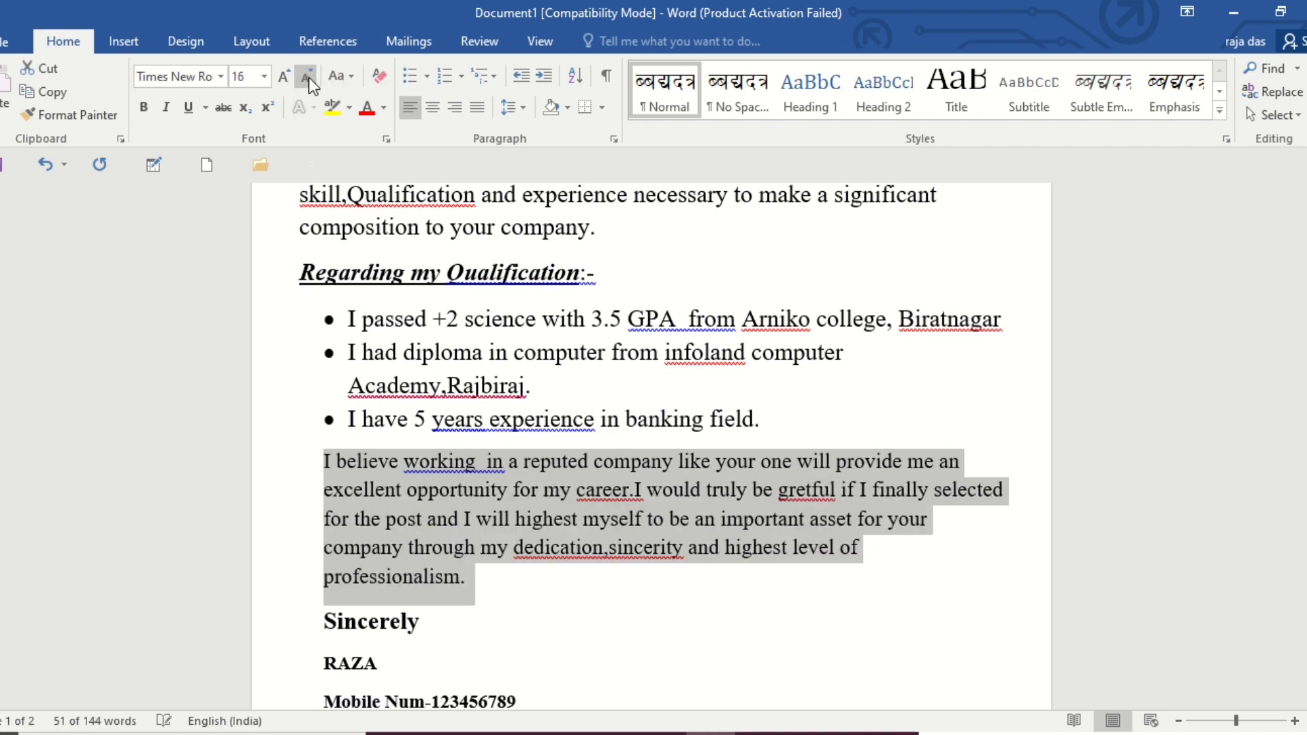
left_click(637, 620)
scroll(627, 615, "down", 2)
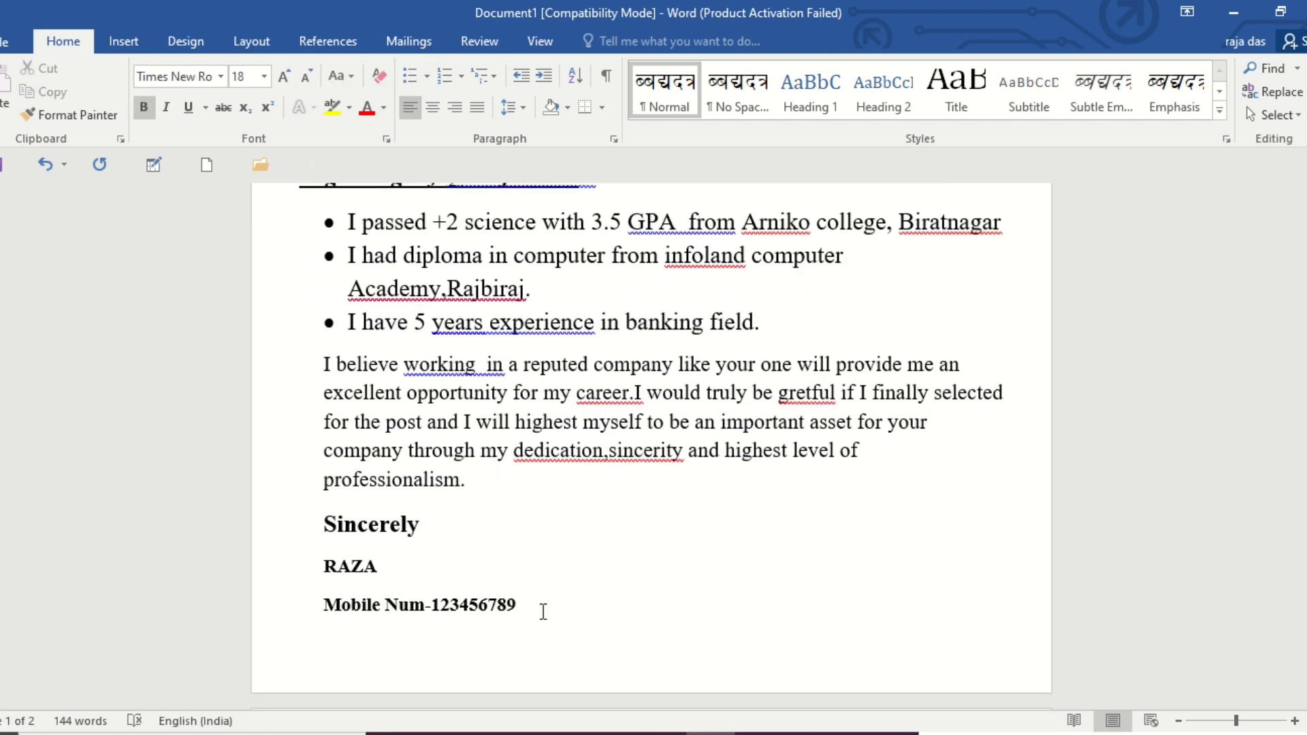
scroll(513, 520, "up", 2)
left_click_drag(325, 461, 721, 586)
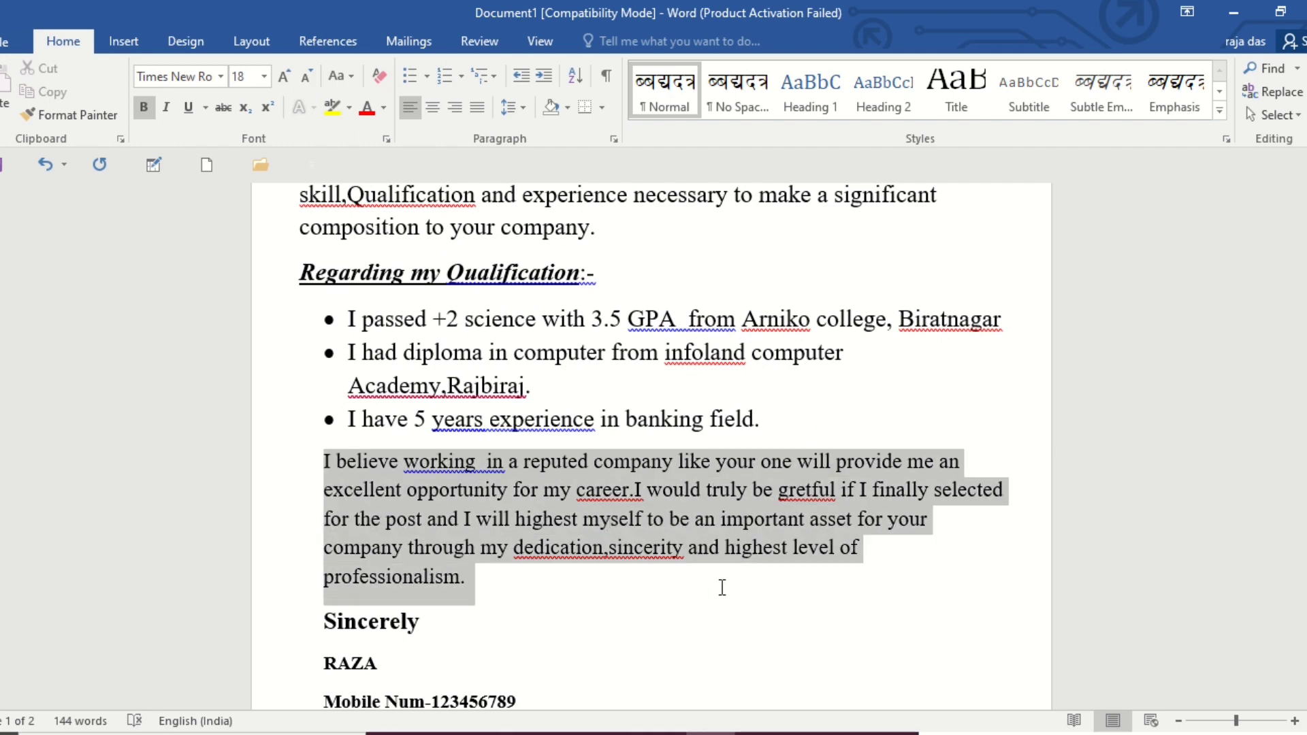
left_click(284, 76)
Try removing the blank line above the subject line and put it back.
scroll(569, 531, "up", 6)
scroll(567, 519, "up", 2)
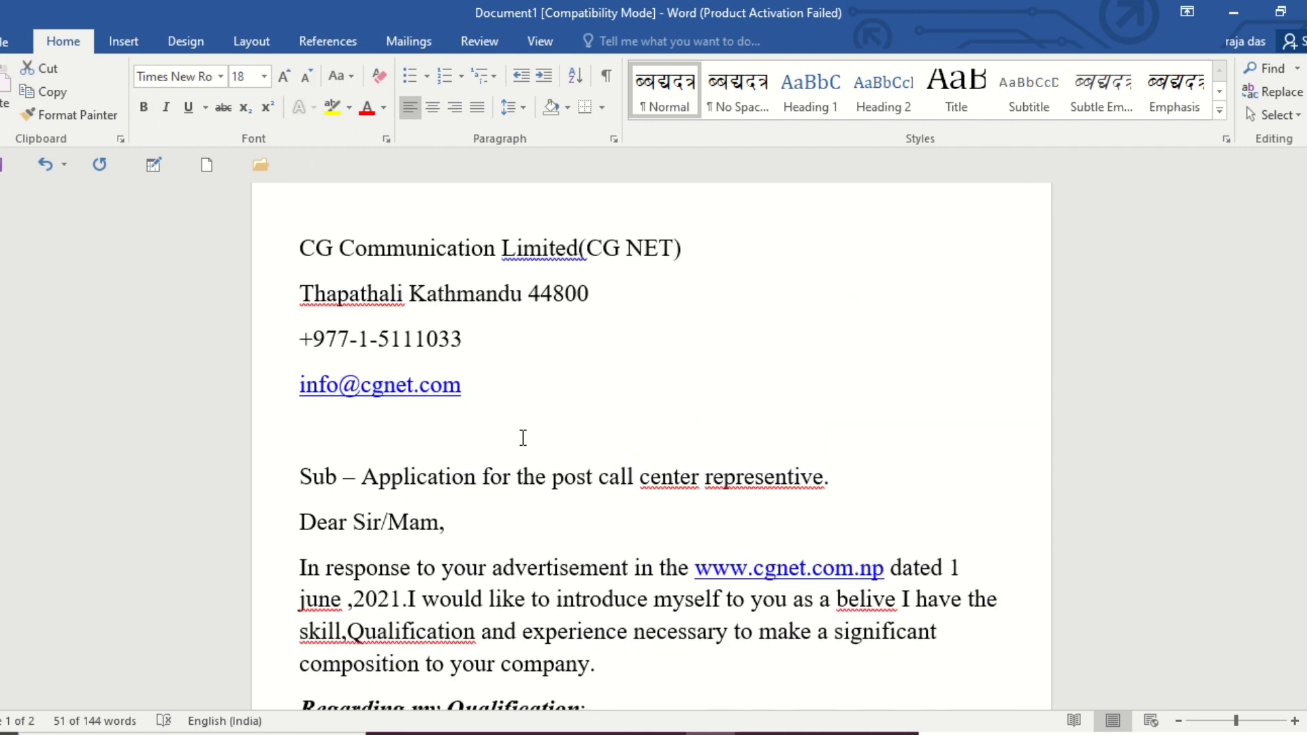
left_click(469, 439)
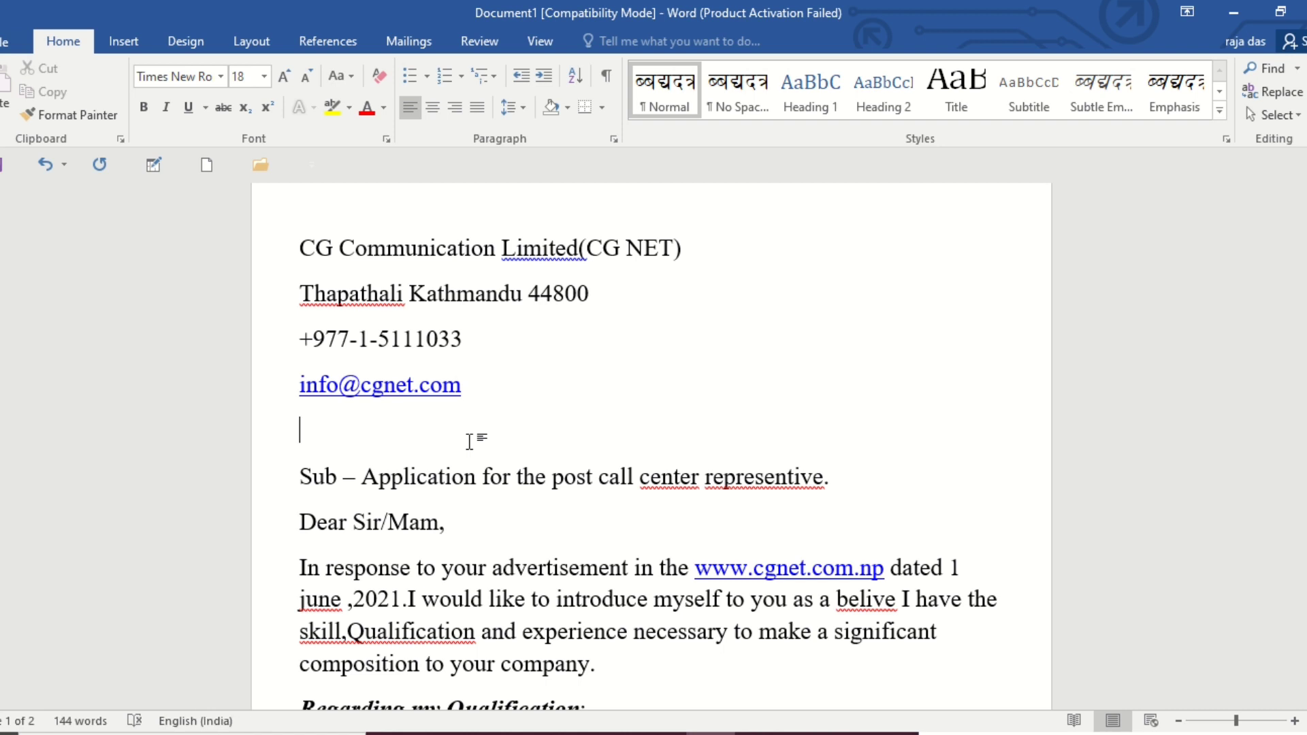
key("BackSpace")
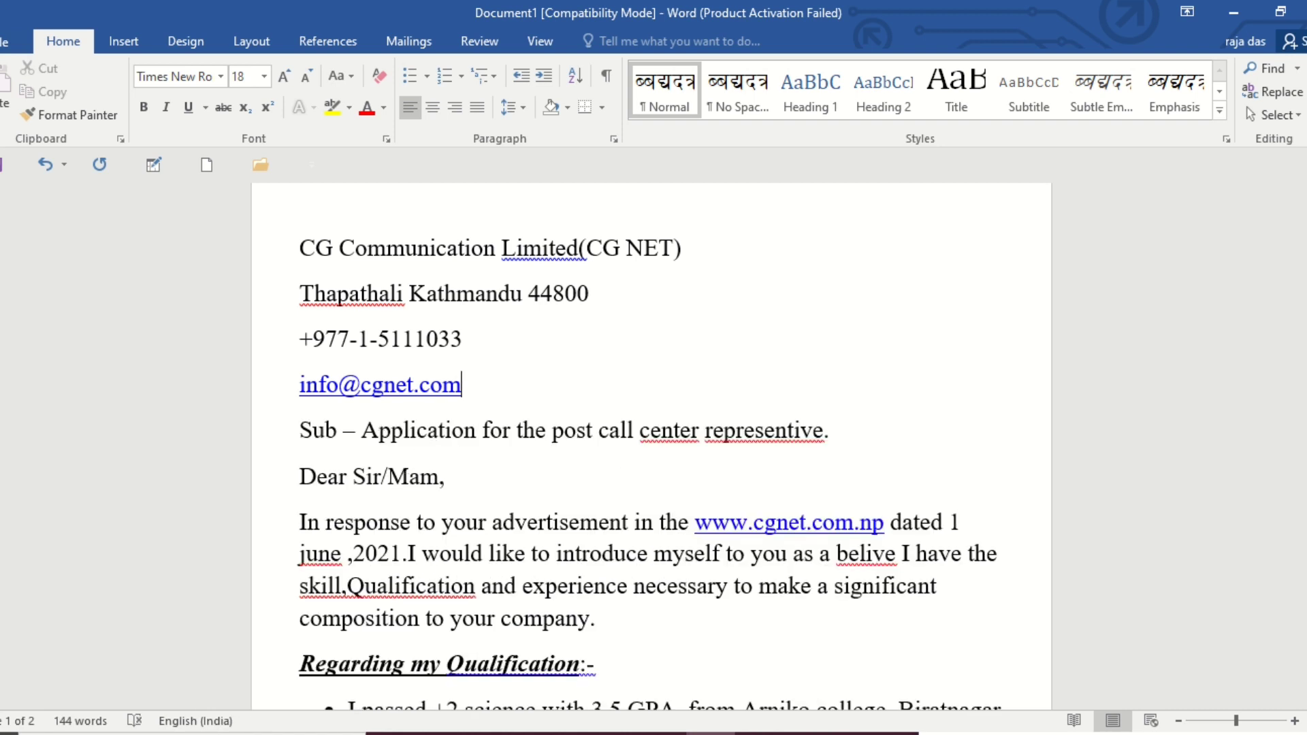
key("Return")
Reduce the font size of the four recipient lines, from the company name to the company e-mail, to 16.
left_click_drag(301, 251, 517, 376)
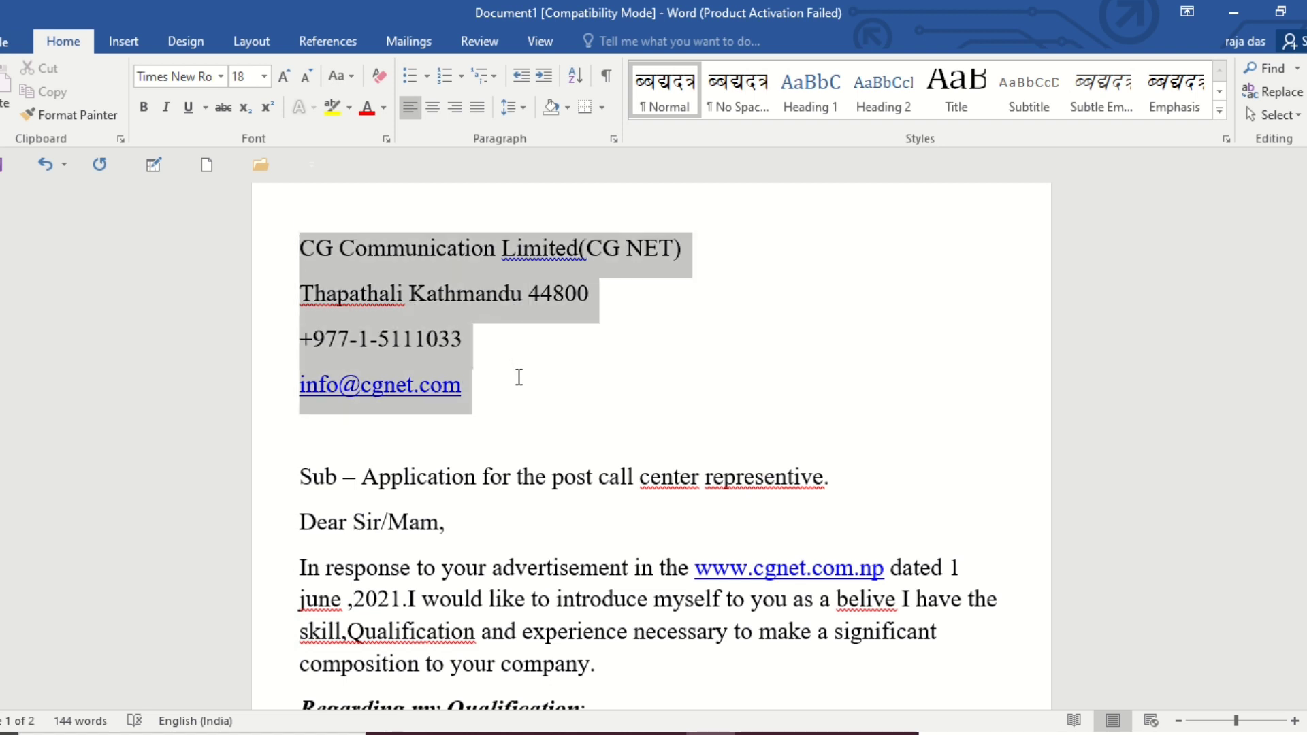
left_click(309, 81)
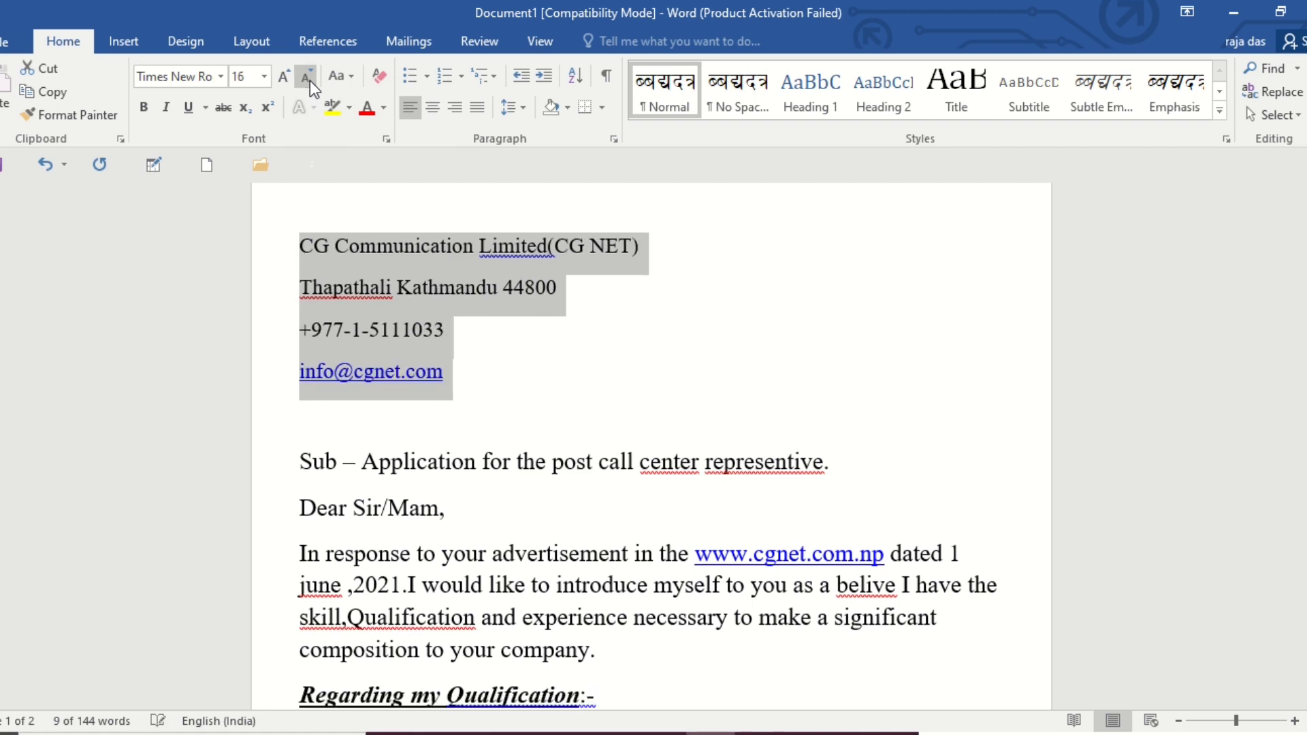
left_click(564, 392)
Reduce the font size of the three bullet points under "Regarding my Qualification" by one step.
scroll(556, 395, "down", 3)
scroll(555, 395, "down", 5)
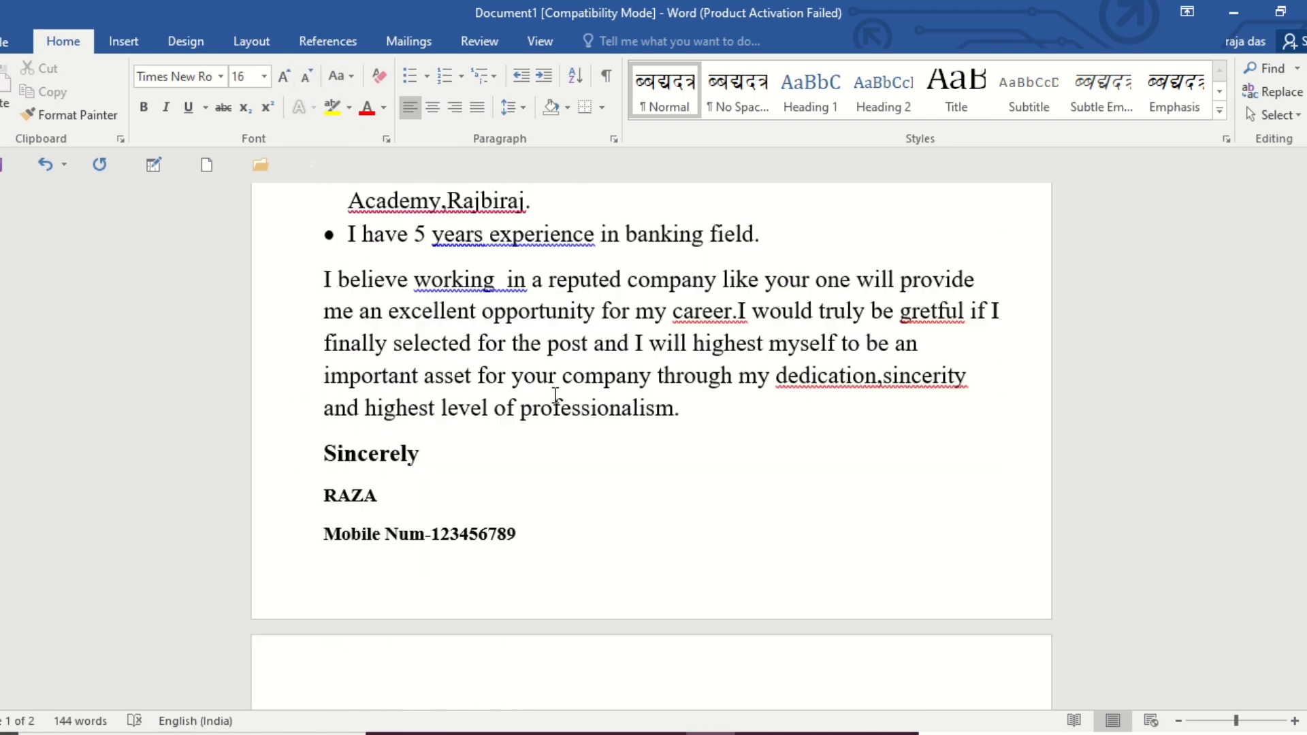
left_click(448, 449)
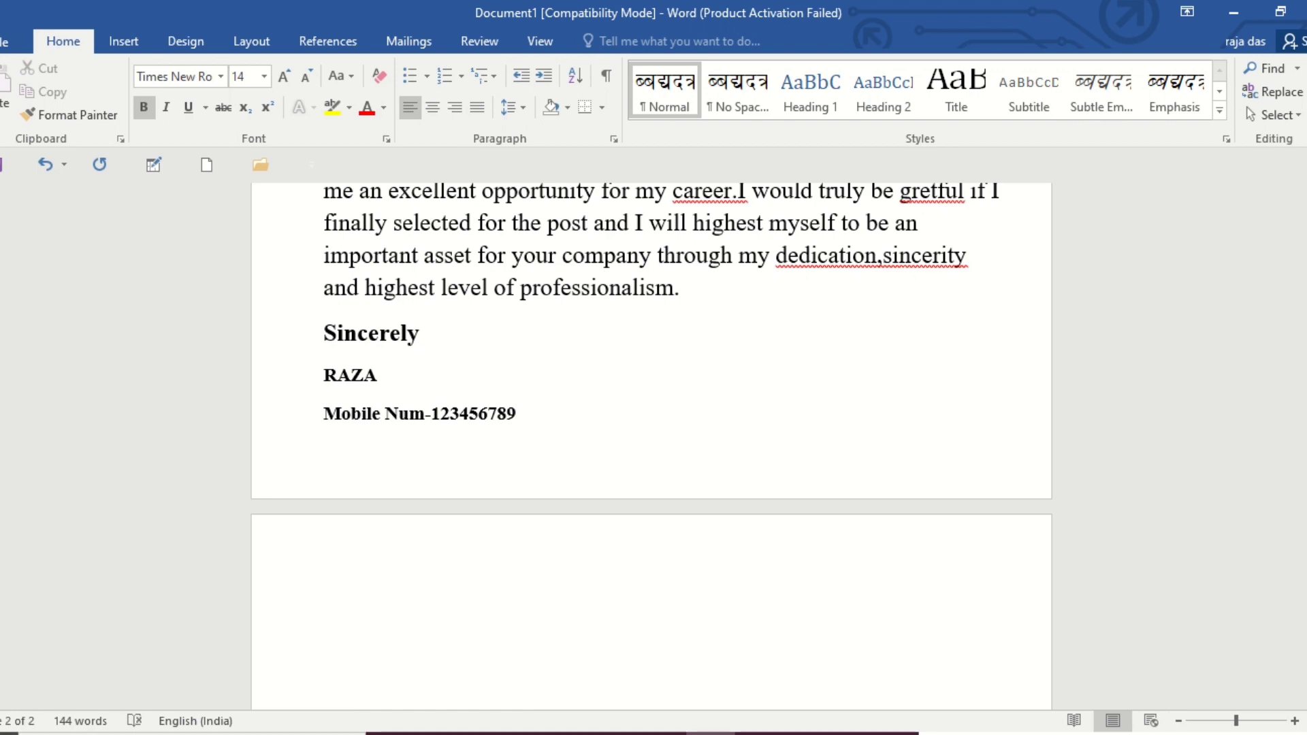
scroll(524, 408, "up", 4)
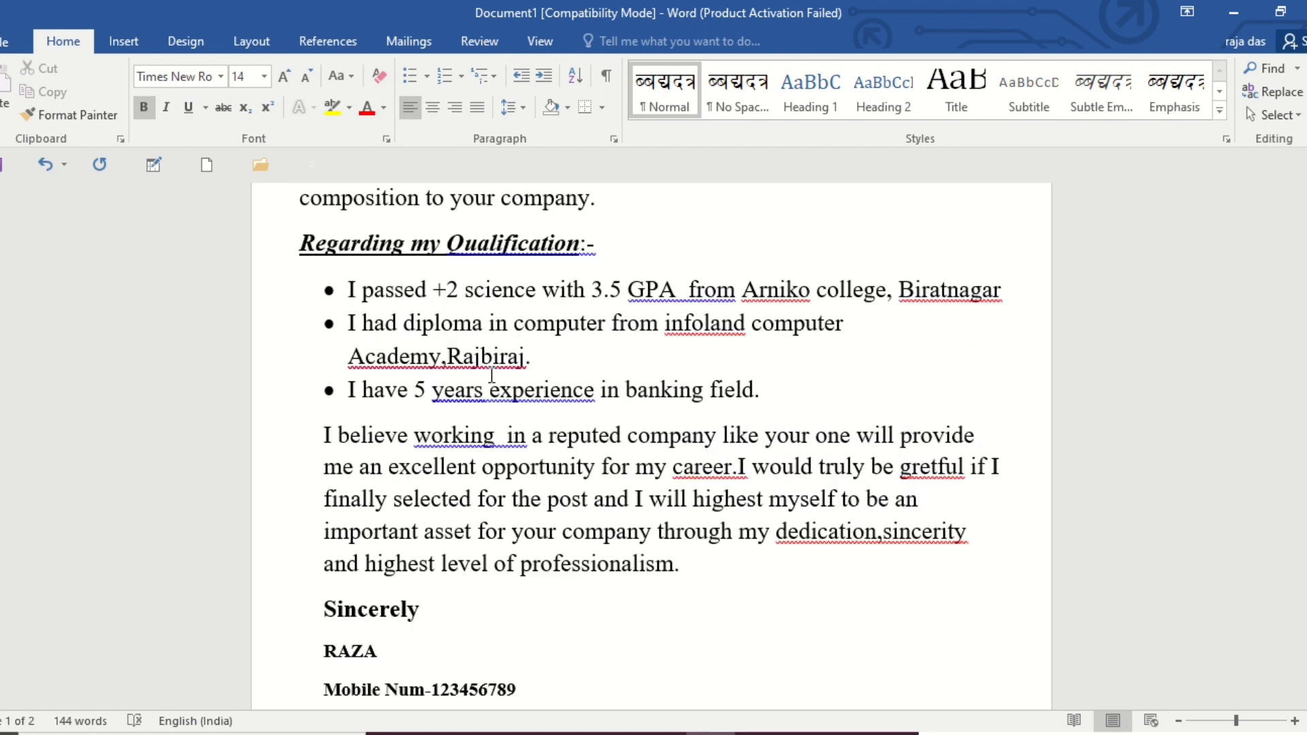
left_click_drag(324, 300, 774, 398)
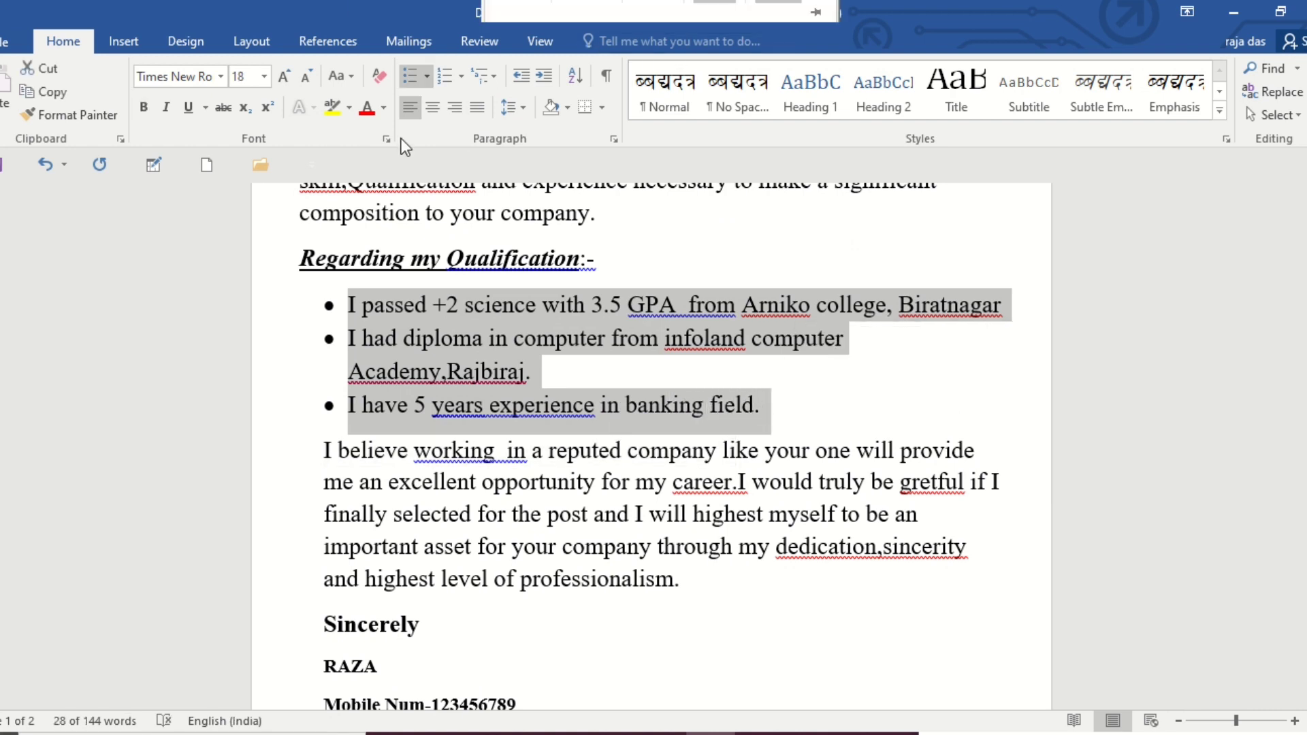
left_click(305, 75)
Add a line below the mobile number with the label "Email-" followed by the applicant's e-mail address.
left_click(650, 667)
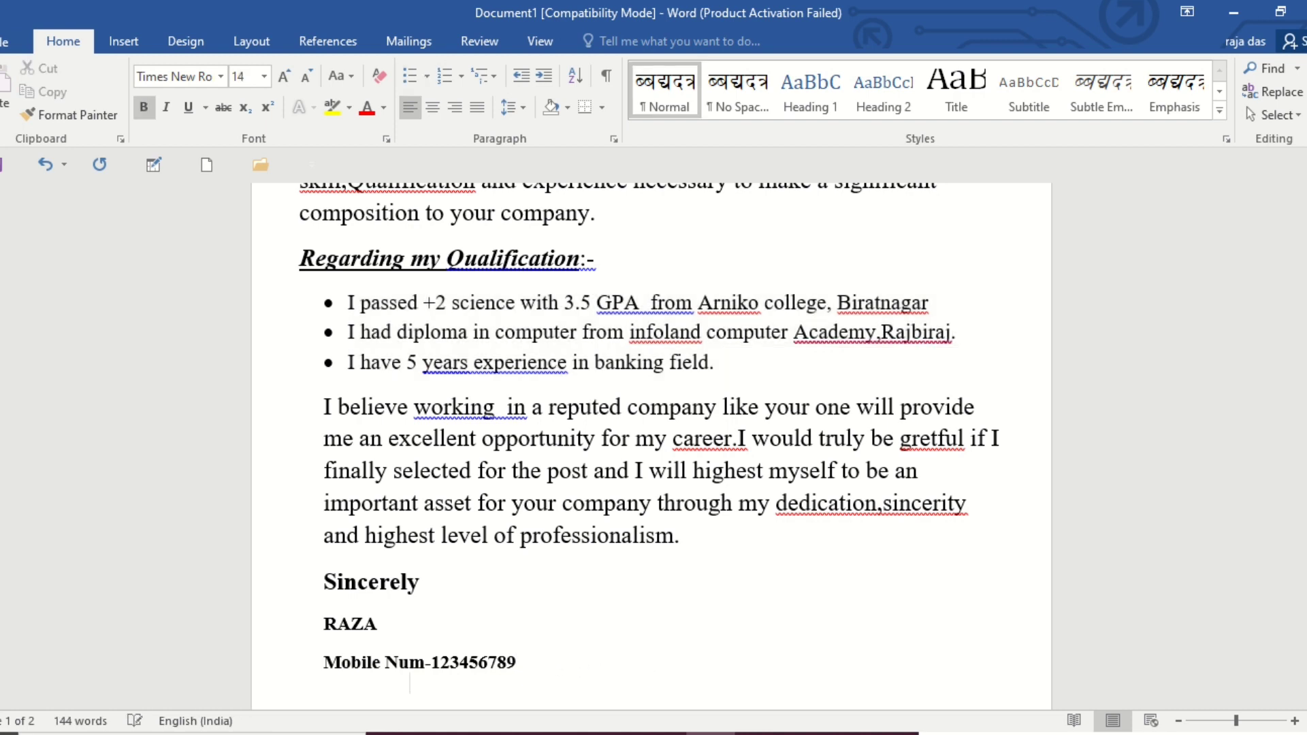
type("ema")
scroll(540, 648, "down", 1)
type("il-")
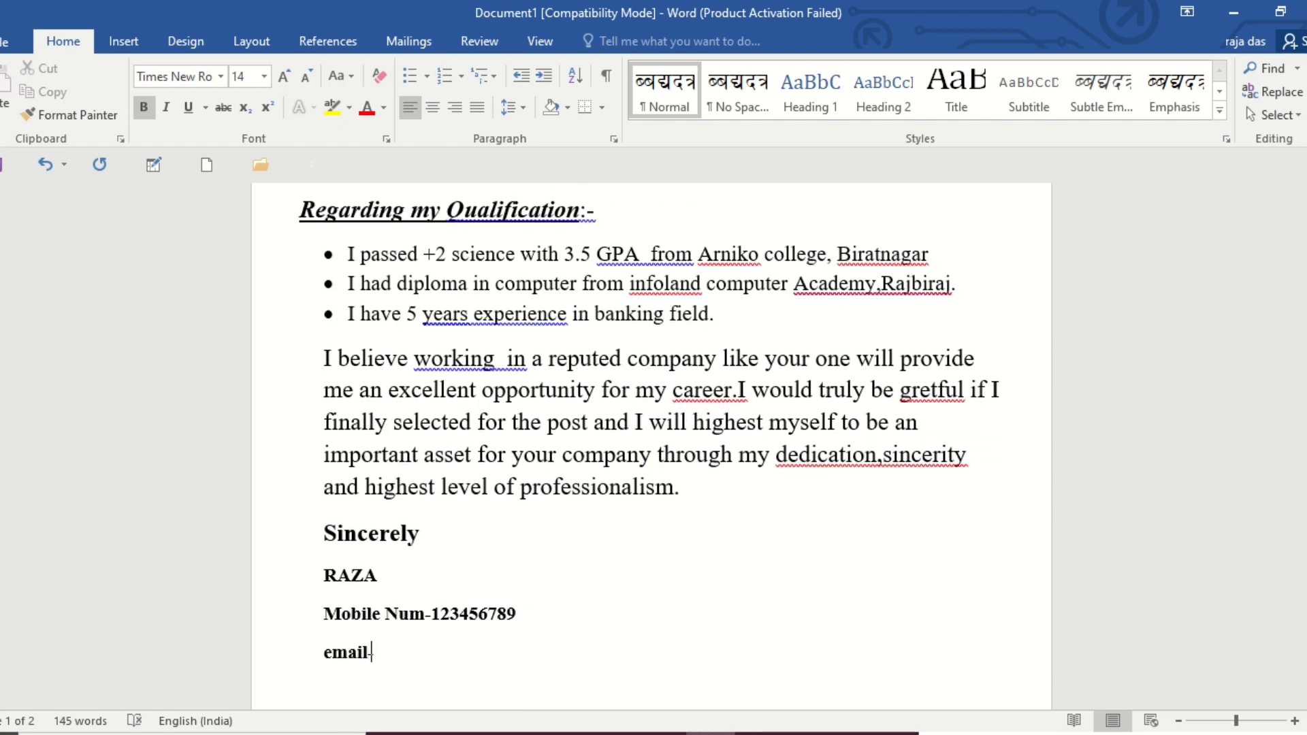
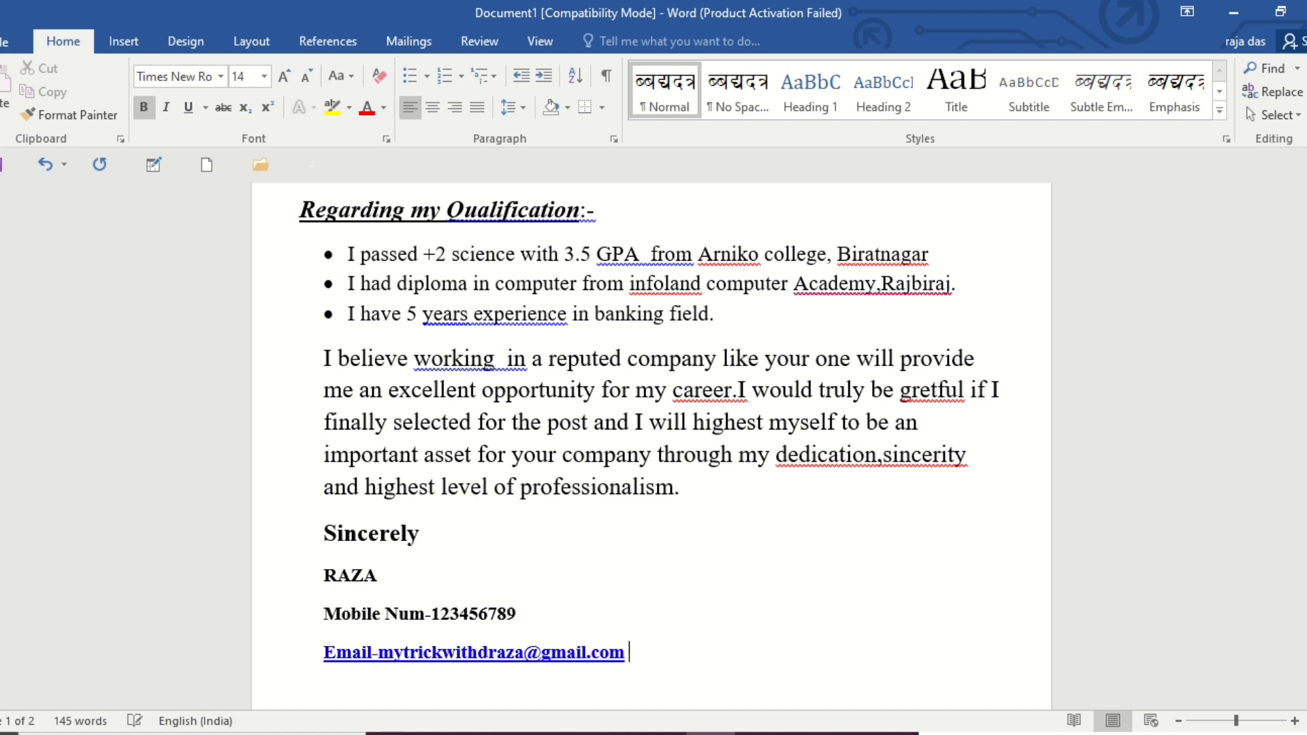
Open the print preview of the letter and zoom it to 96%.
scroll(566, 581, "up", 5)
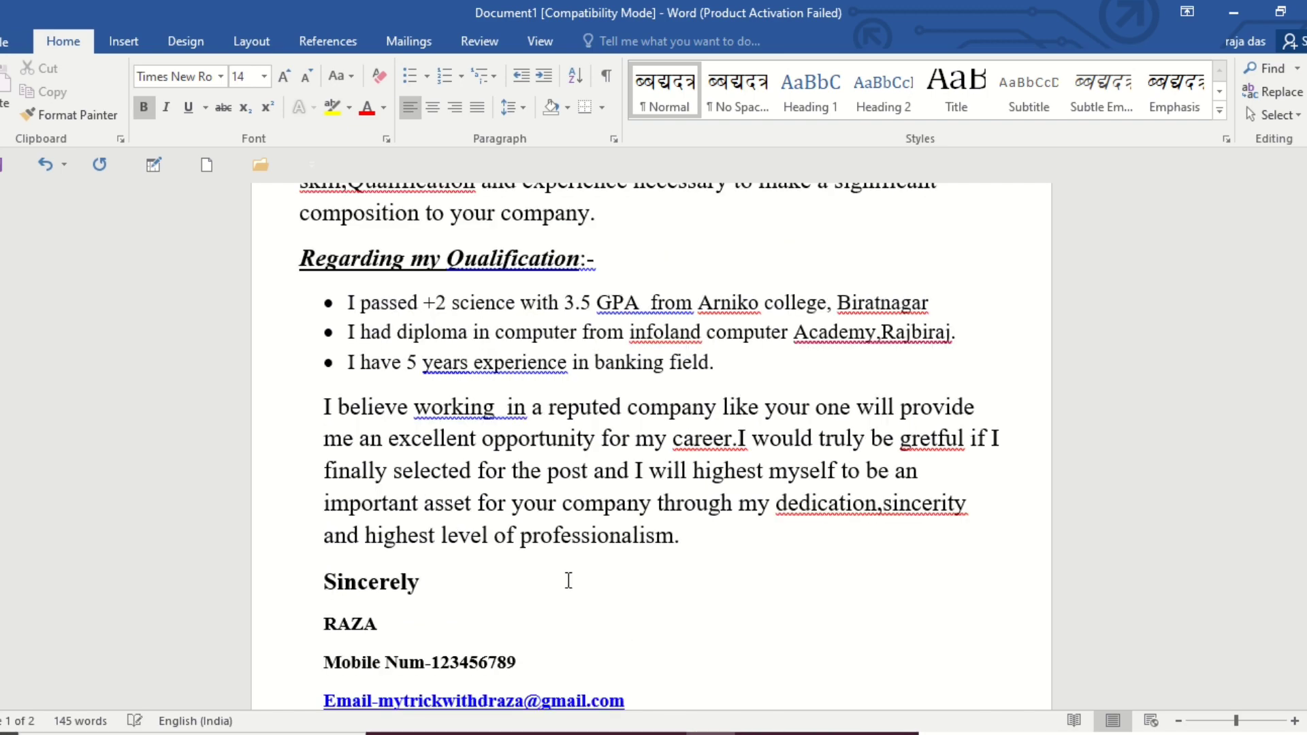
scroll(569, 581, "up", 2)
scroll(578, 582, "down", 6)
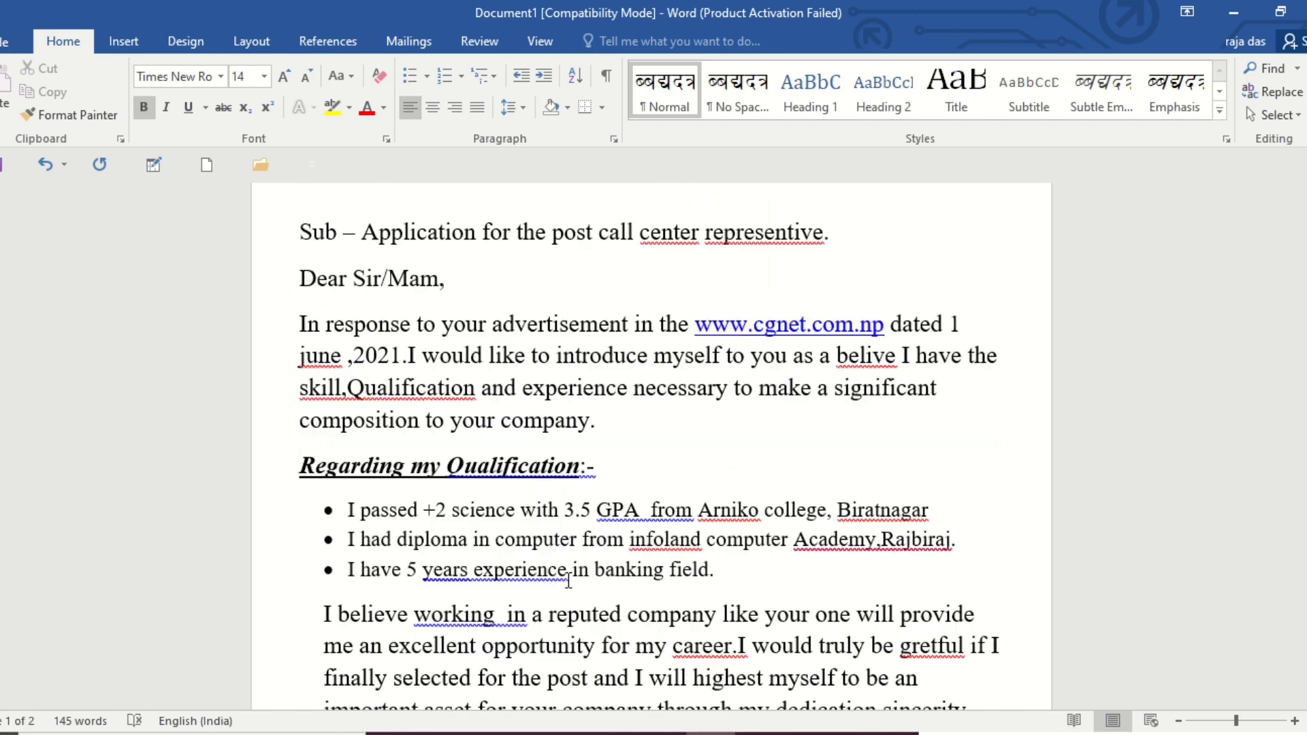
scroll(582, 583, "down", 2)
scroll(584, 584, "up", 3)
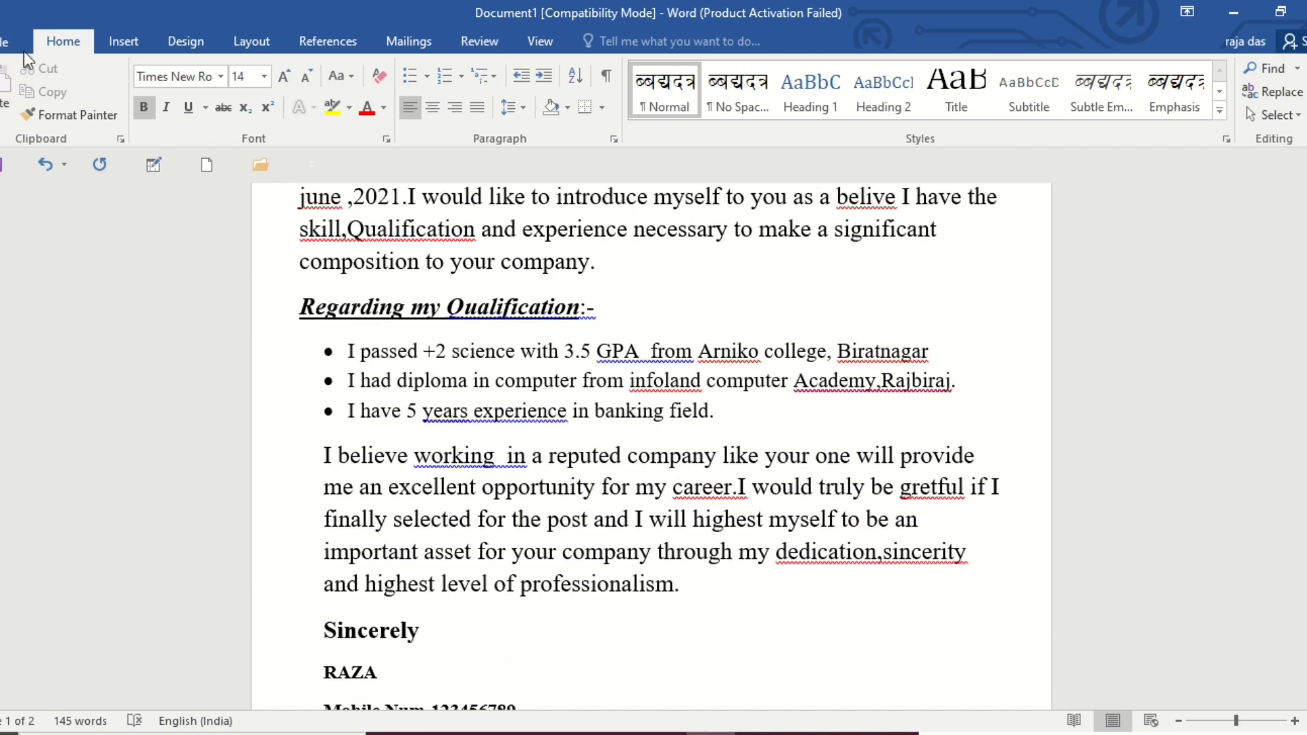
left_click(21, 49)
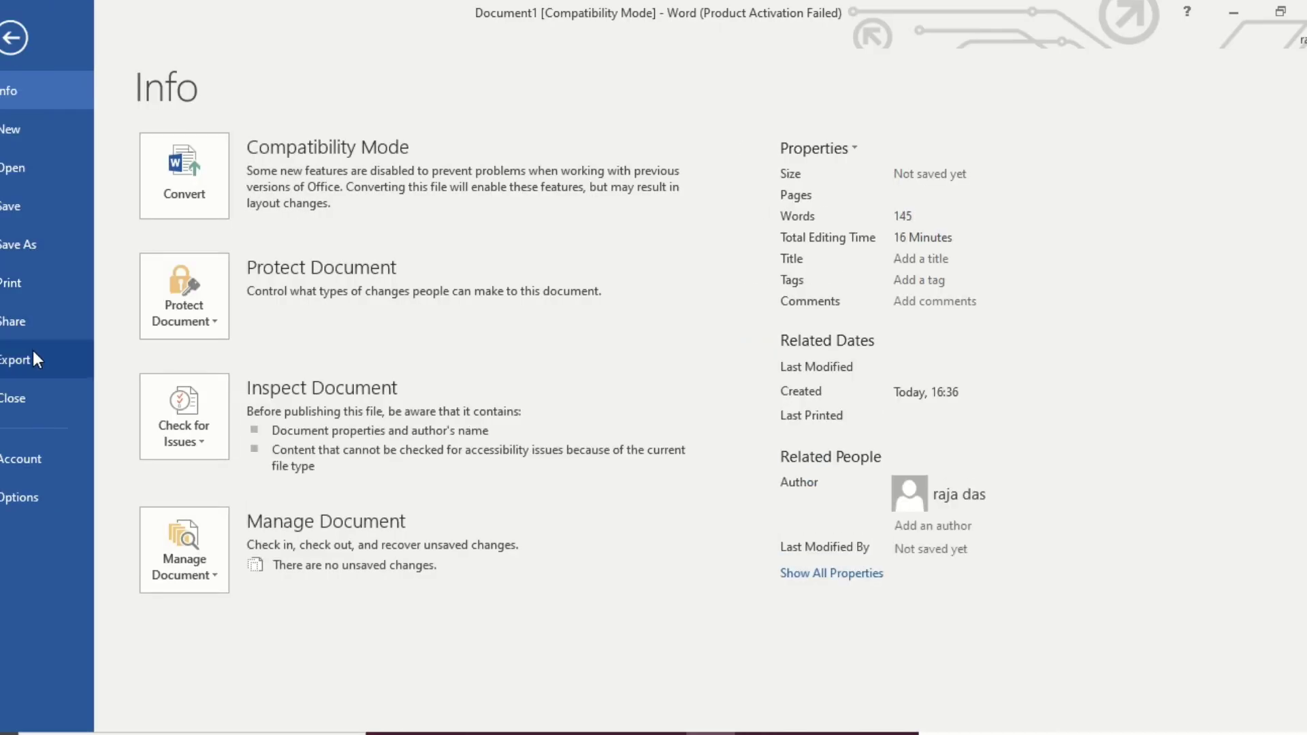
left_click(68, 298)
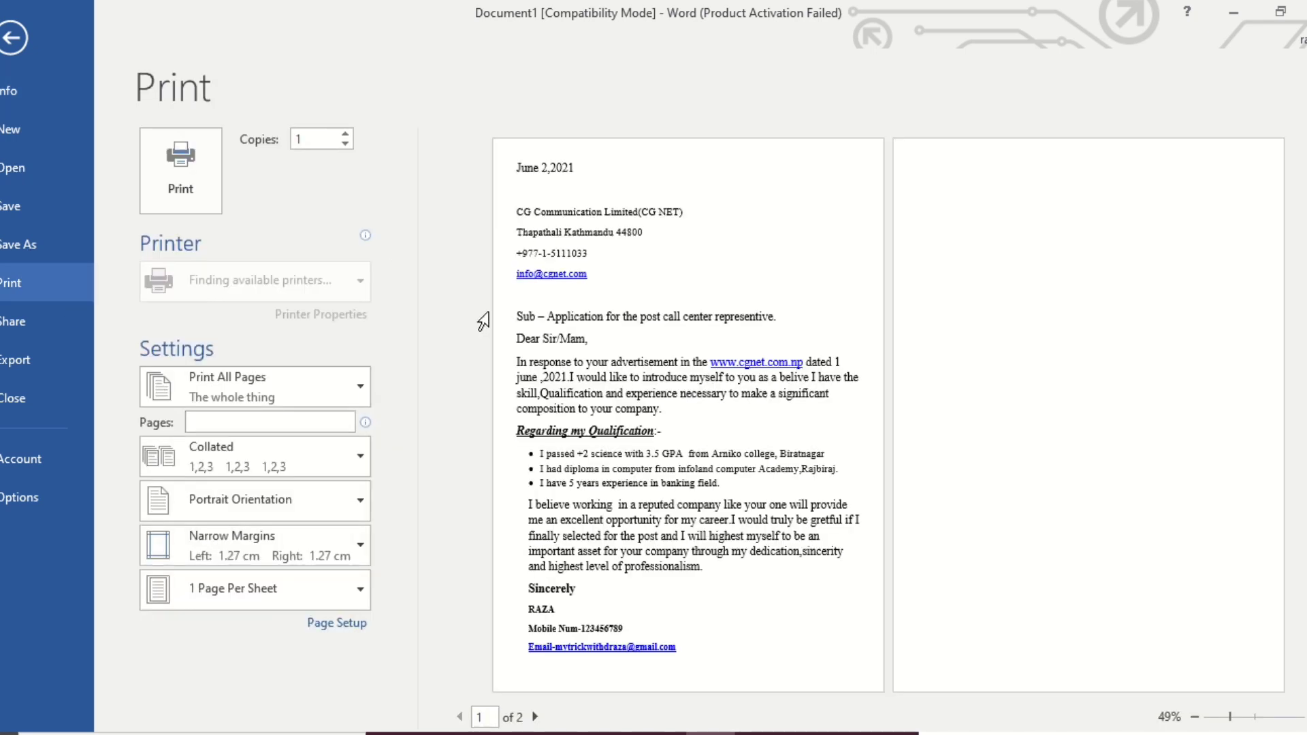
left_click(741, 446)
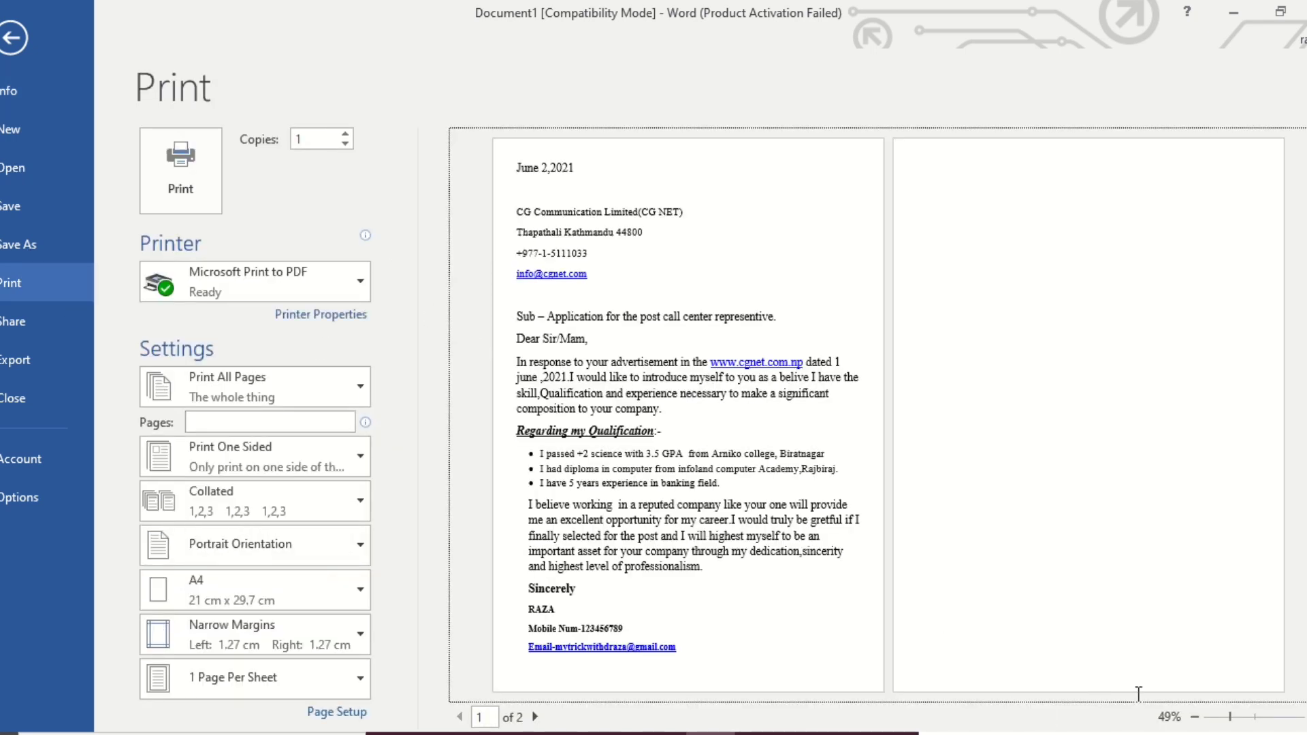
left_click(1261, 717)
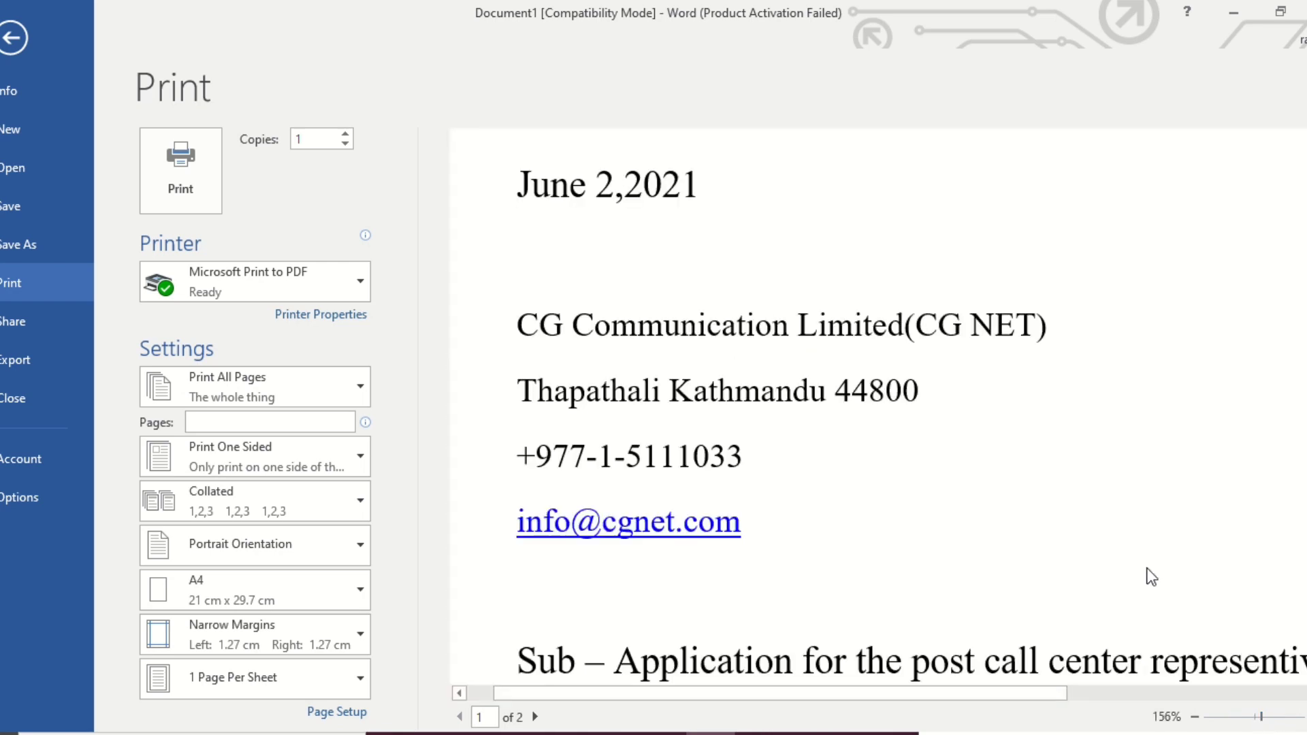
left_click(1250, 716)
left_click(1253, 716)
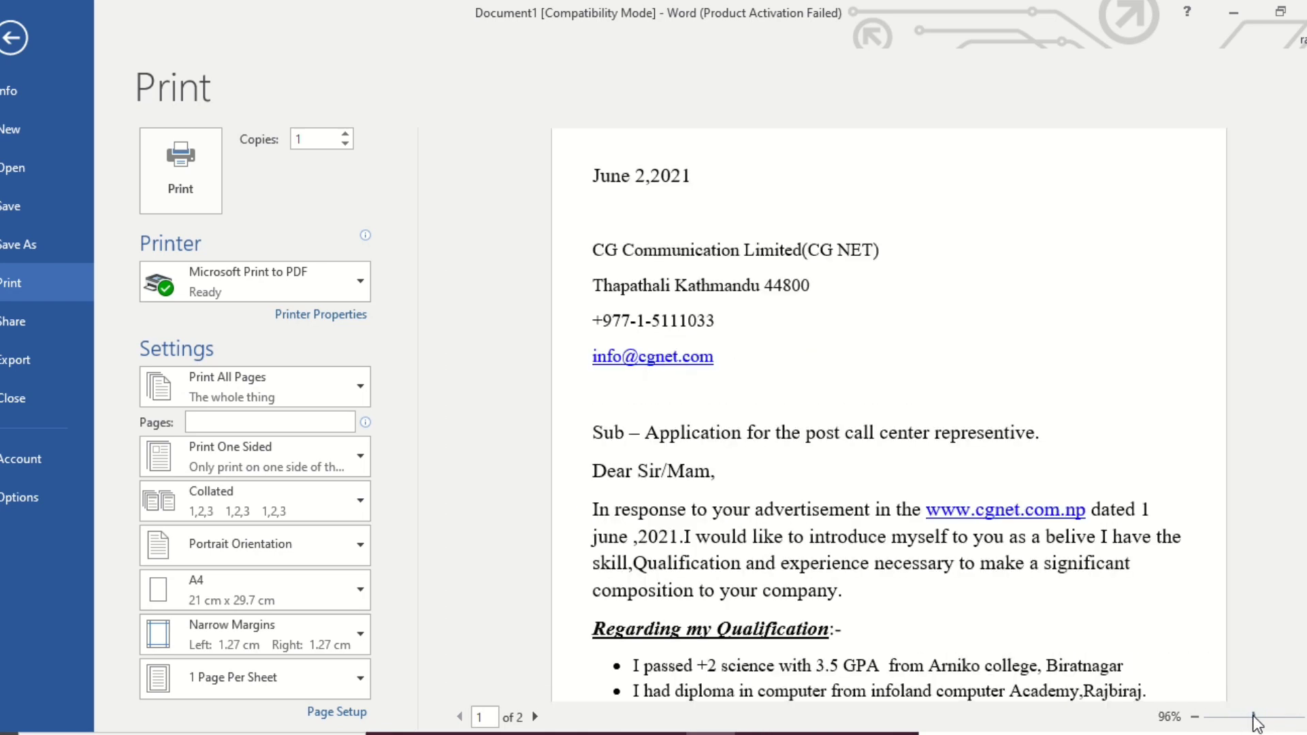
Examine the whole letter in the print preview, from the date and recipient lines through the qualifications to the signature block.
scroll(1031, 469, "down", 2)
scroll(1031, 470, "up", 1)
scroll(1032, 471, "up", 1)
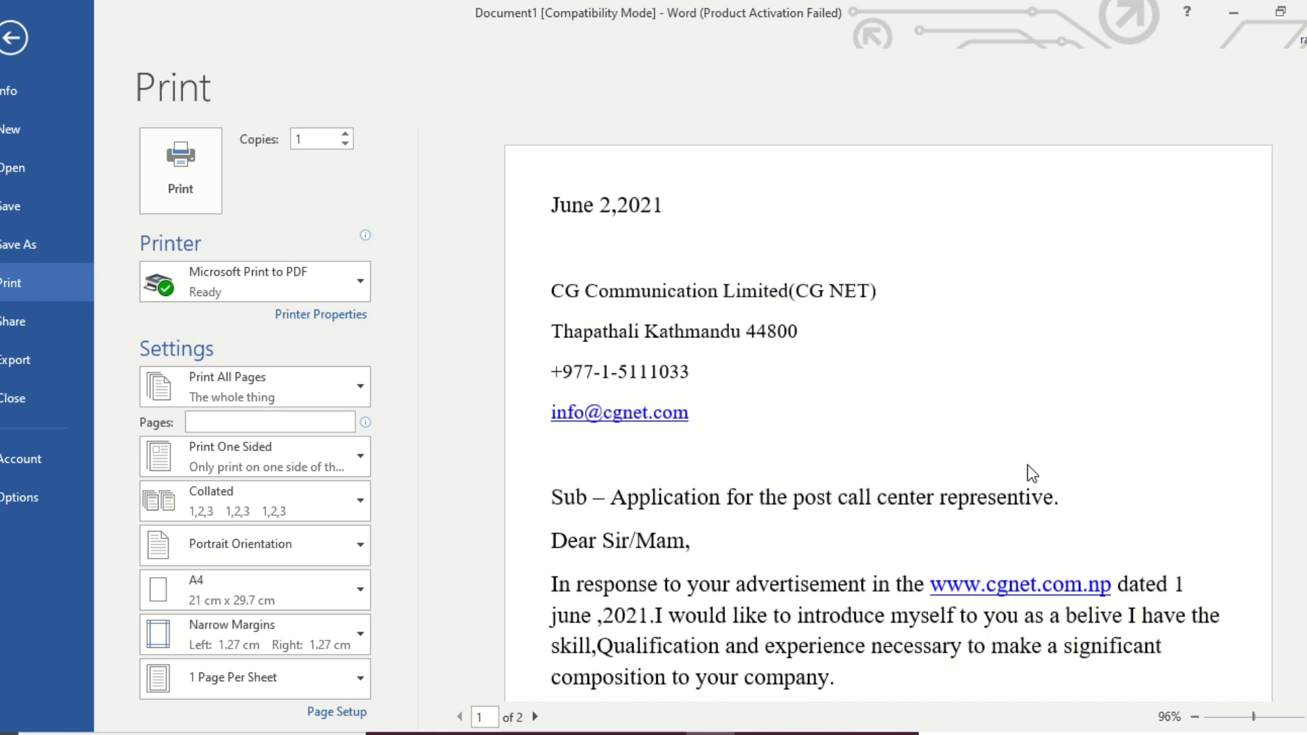
scroll(1031, 471, "down", 4)
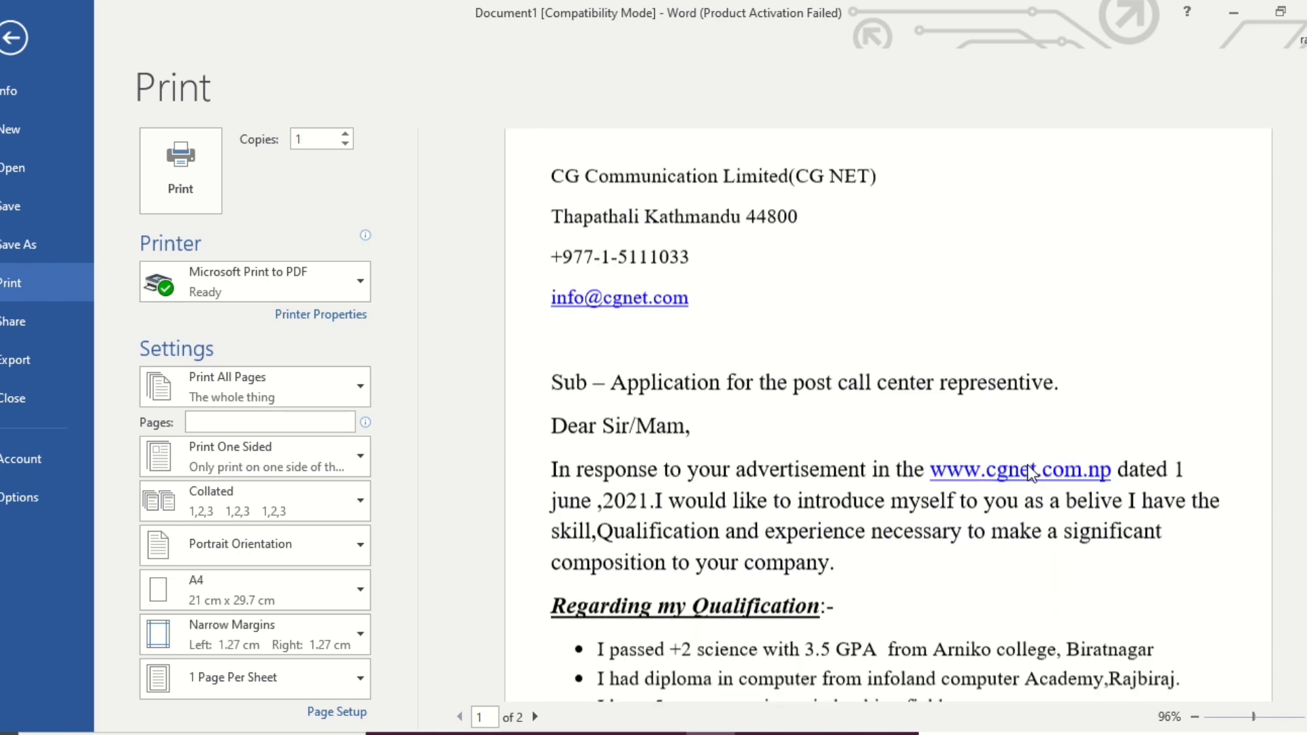
scroll(1027, 465, "down", 4)
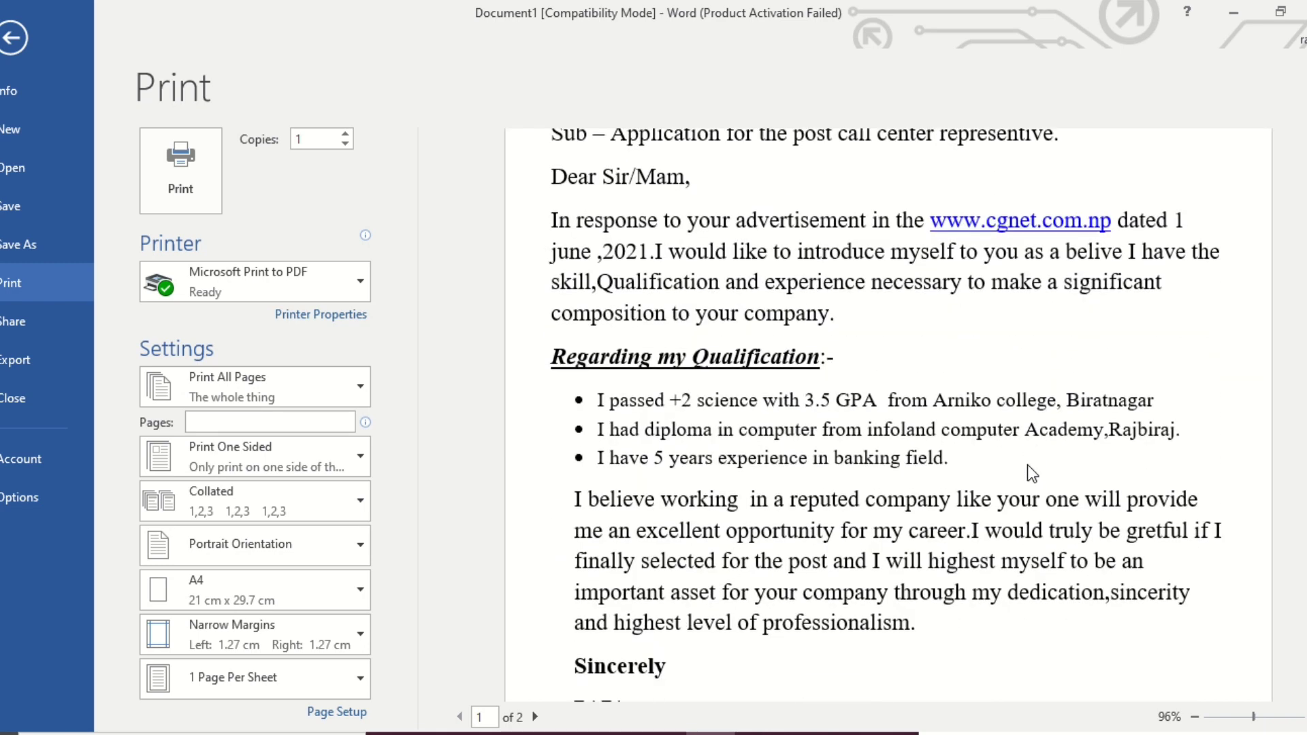
scroll(962, 336, "down", 4)
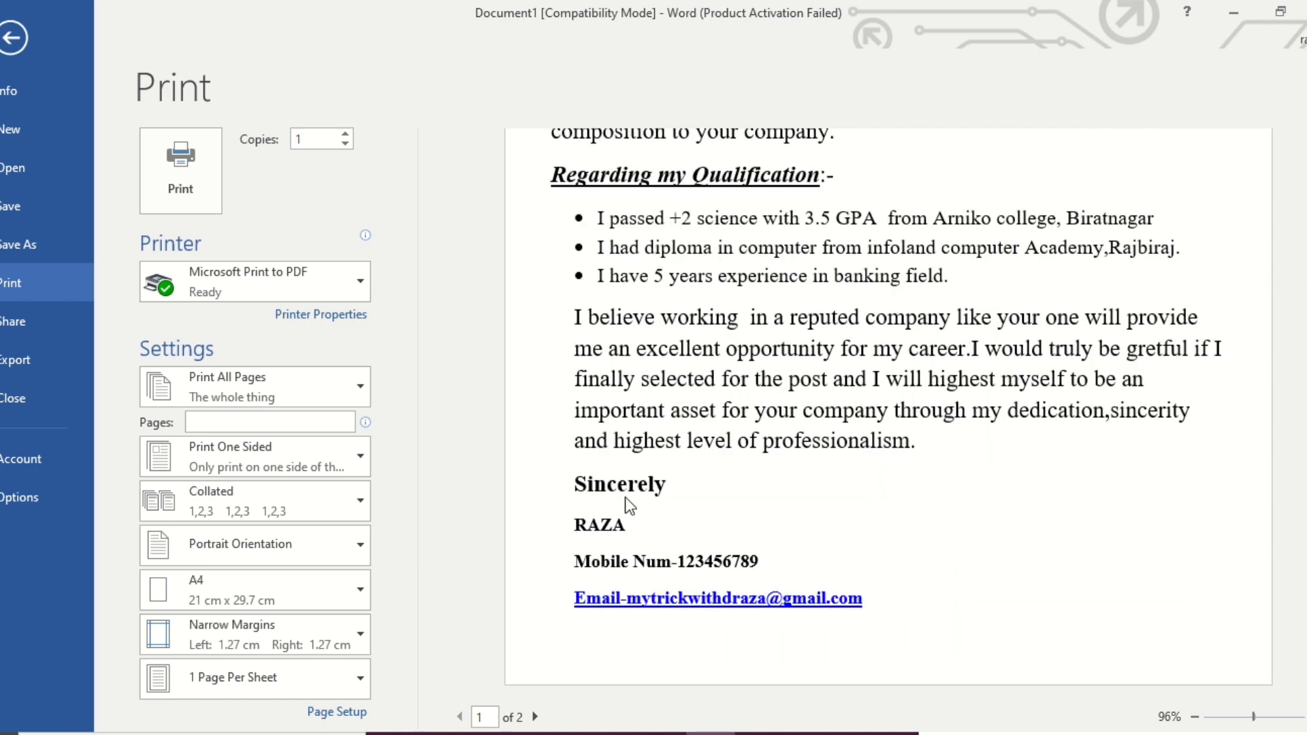
left_click(551, 514)
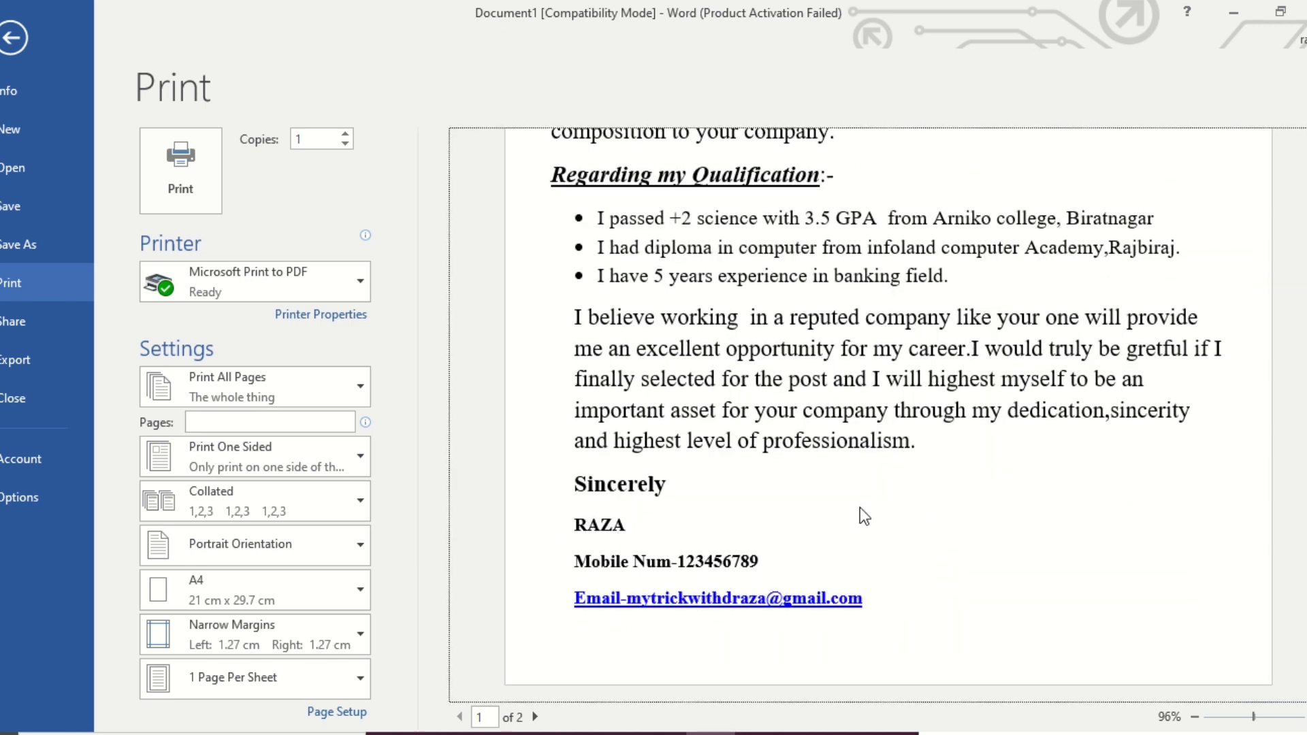
scroll(885, 494, "up", 12)
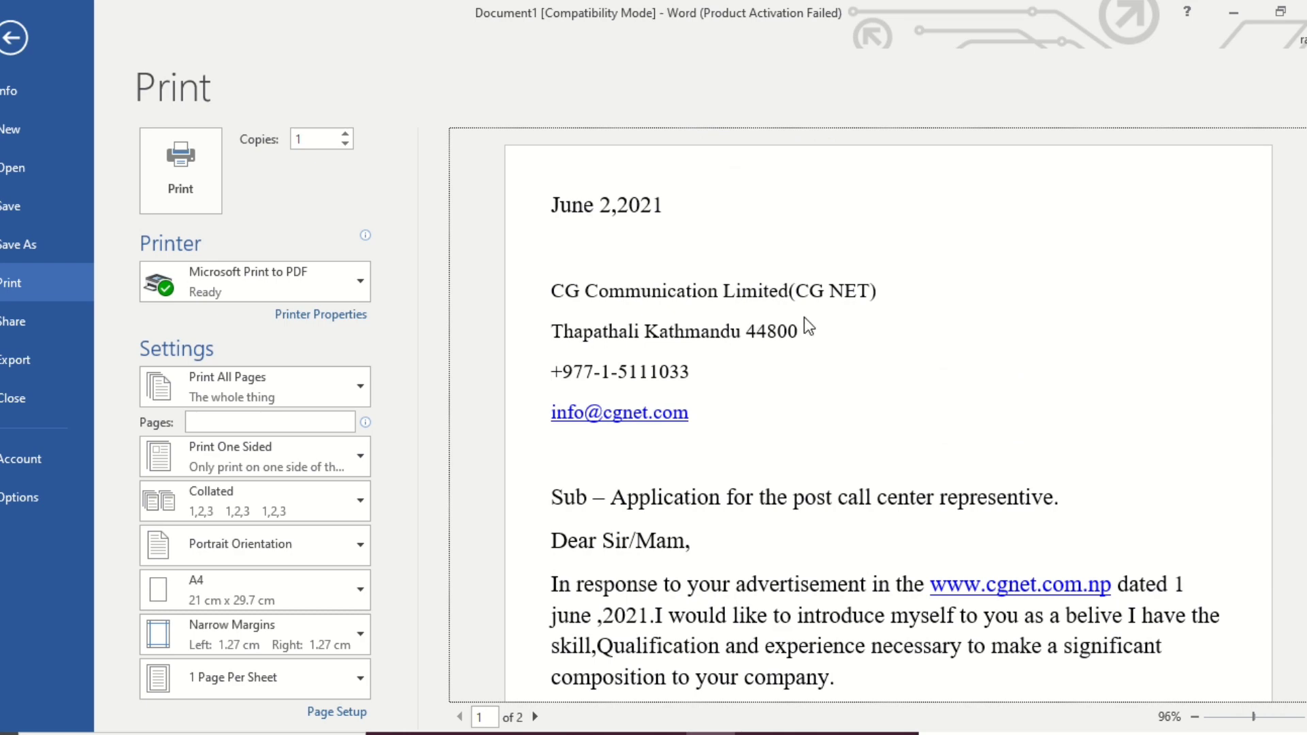
scroll(882, 415, "down", 4)
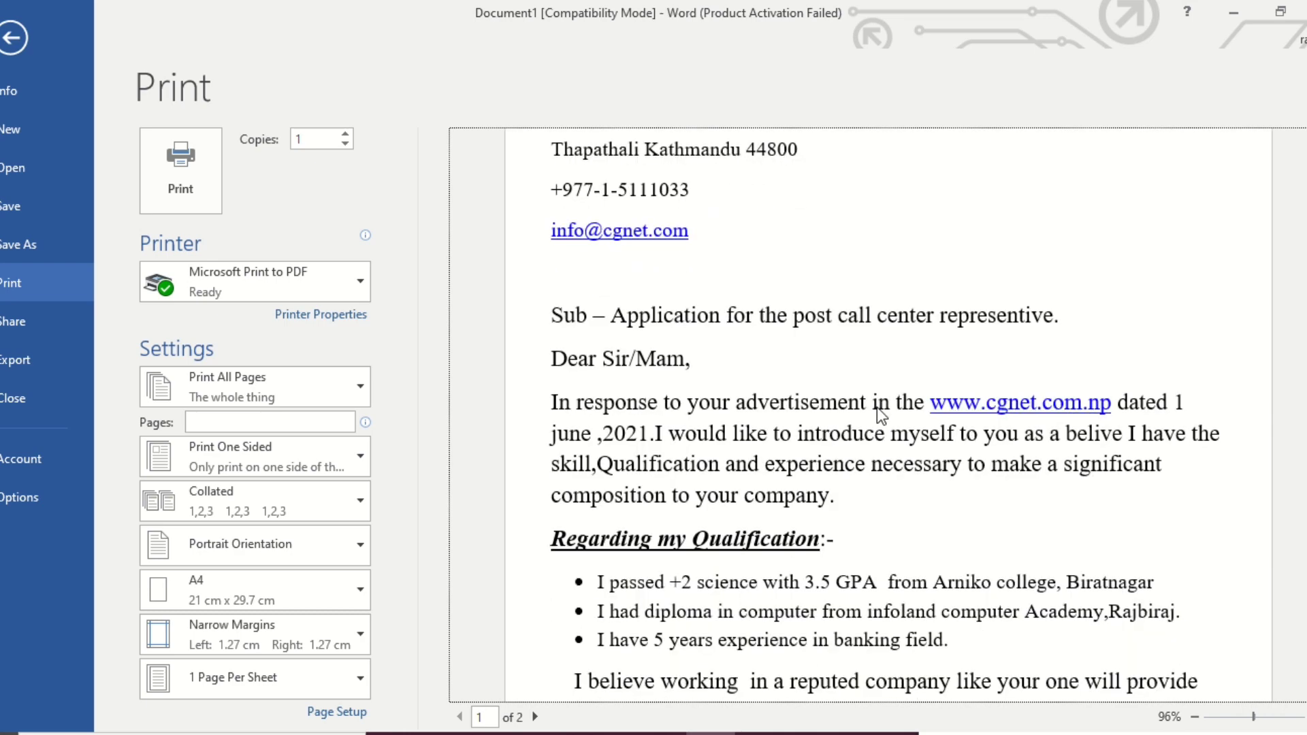
scroll(749, 382, "down", 2)
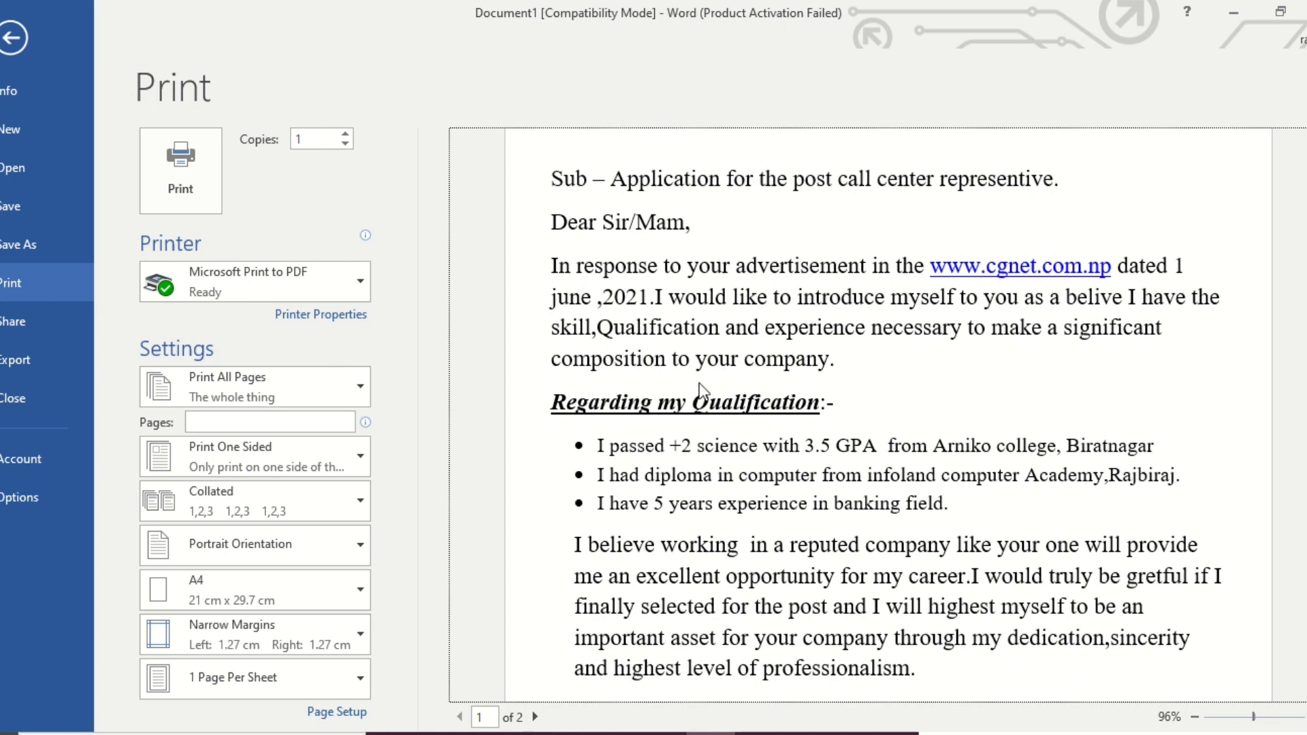
scroll(868, 447, "down", 2)
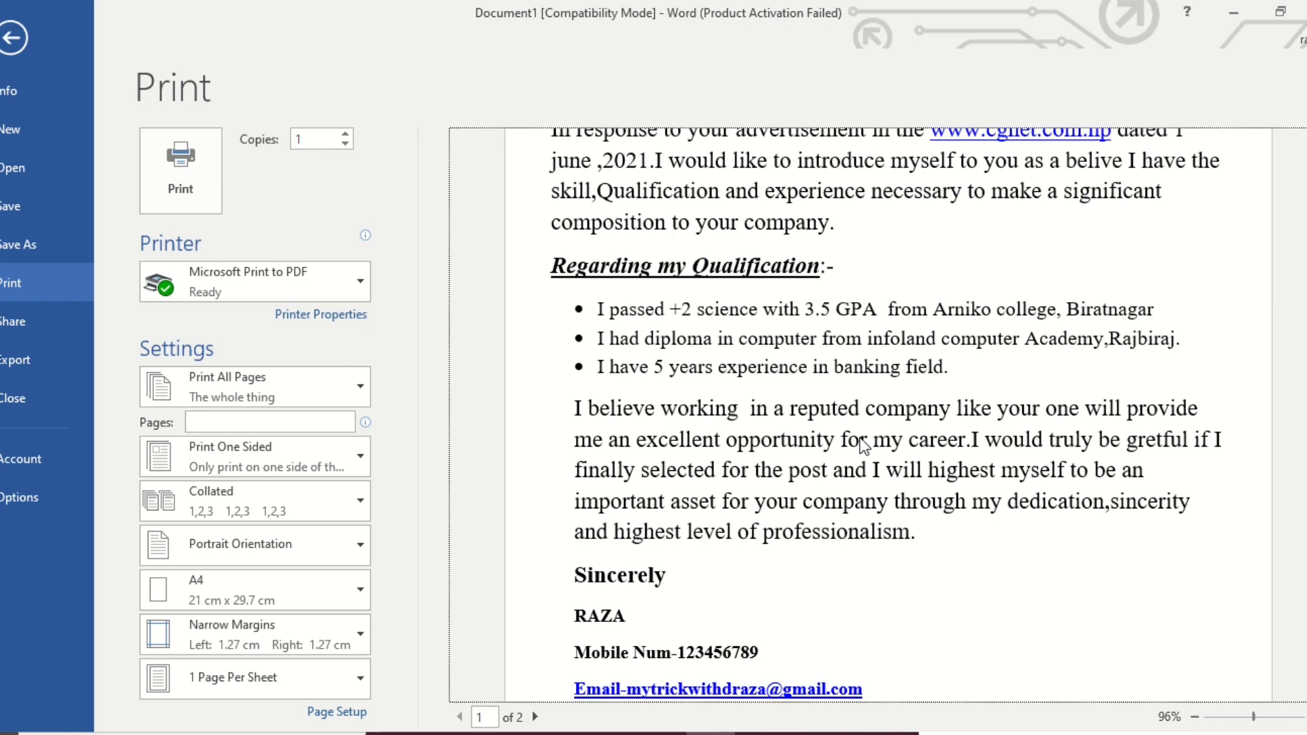
scroll(865, 446, "up", 3)
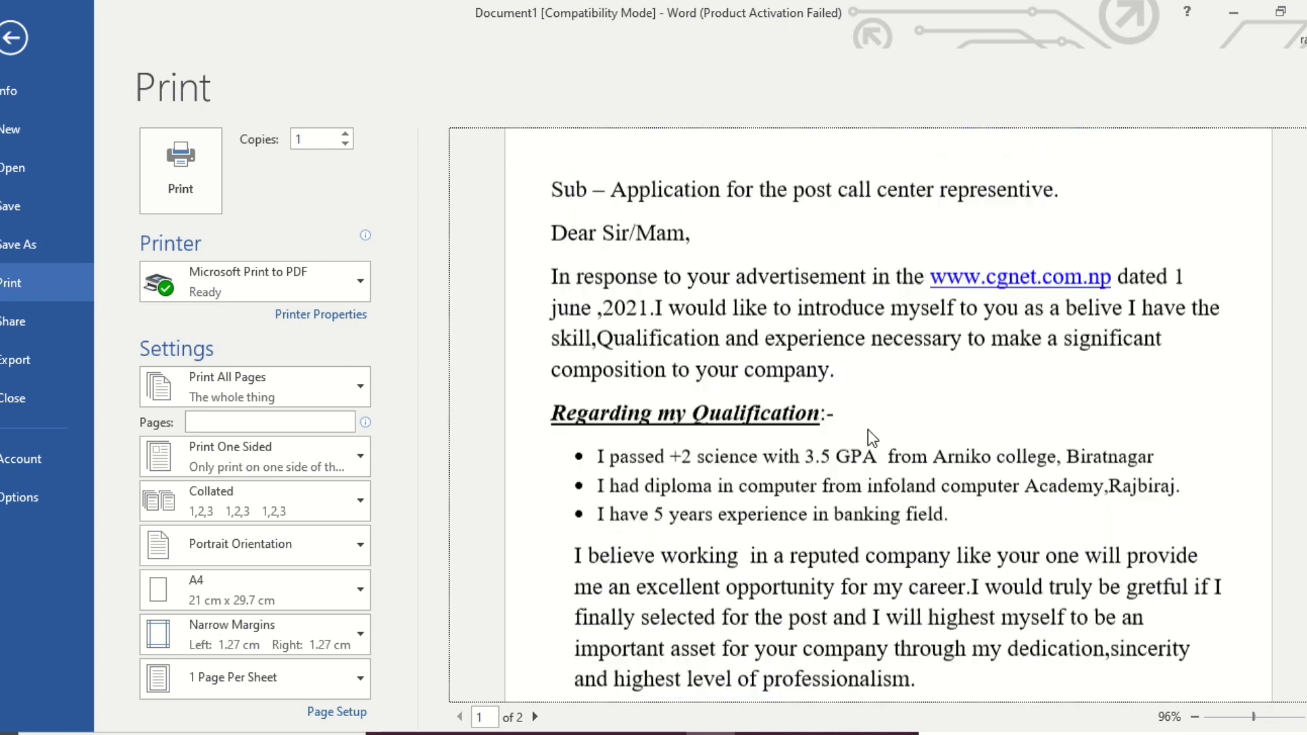